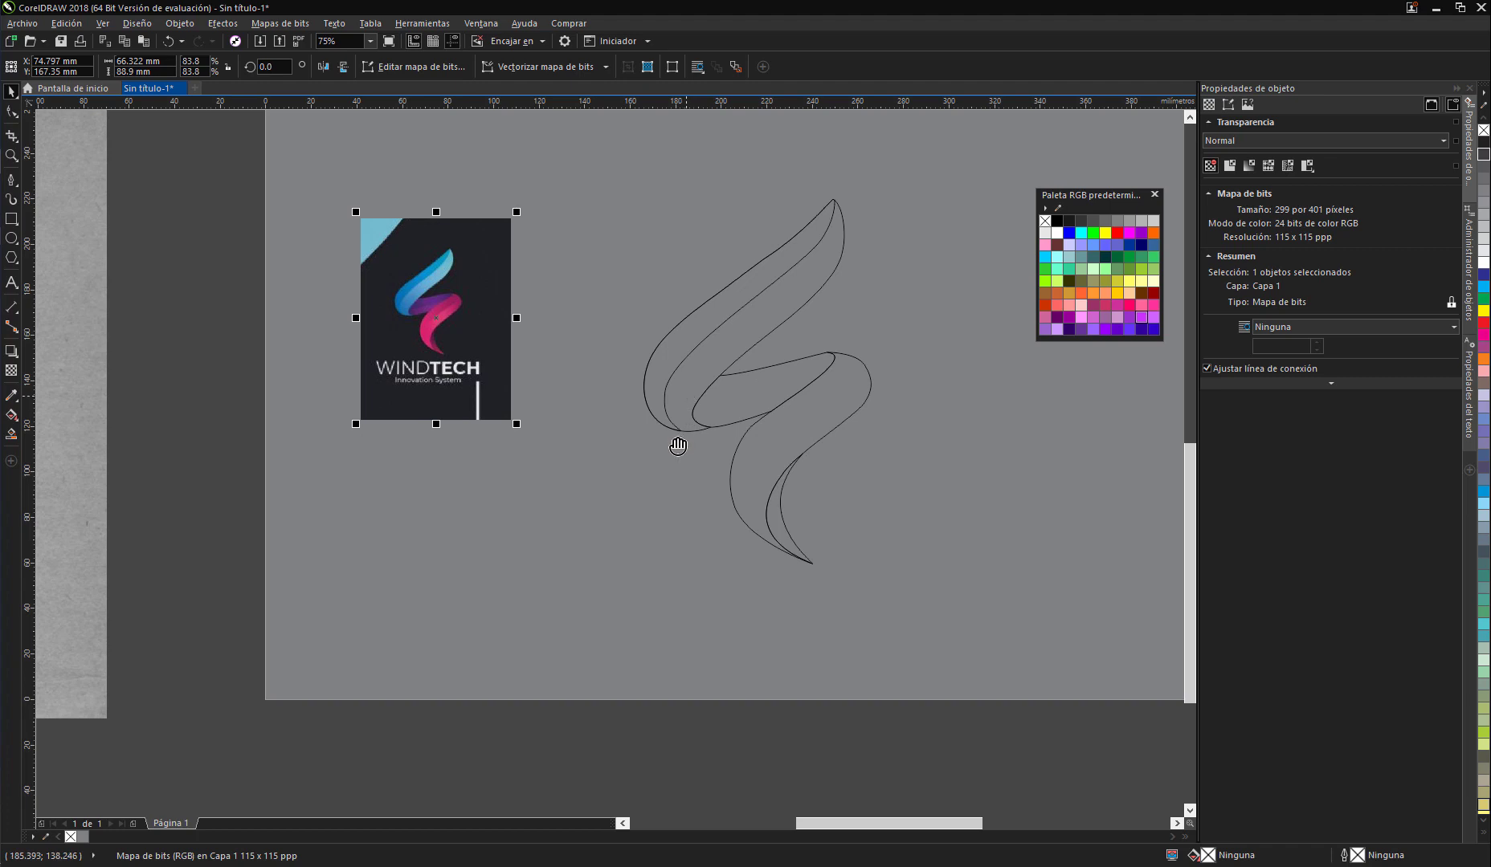
Step: Examine the traced ribbon outline beside the reference logo, up close at the lower loop where the curves meet and as a whole
scroll(678, 436, up, 3)
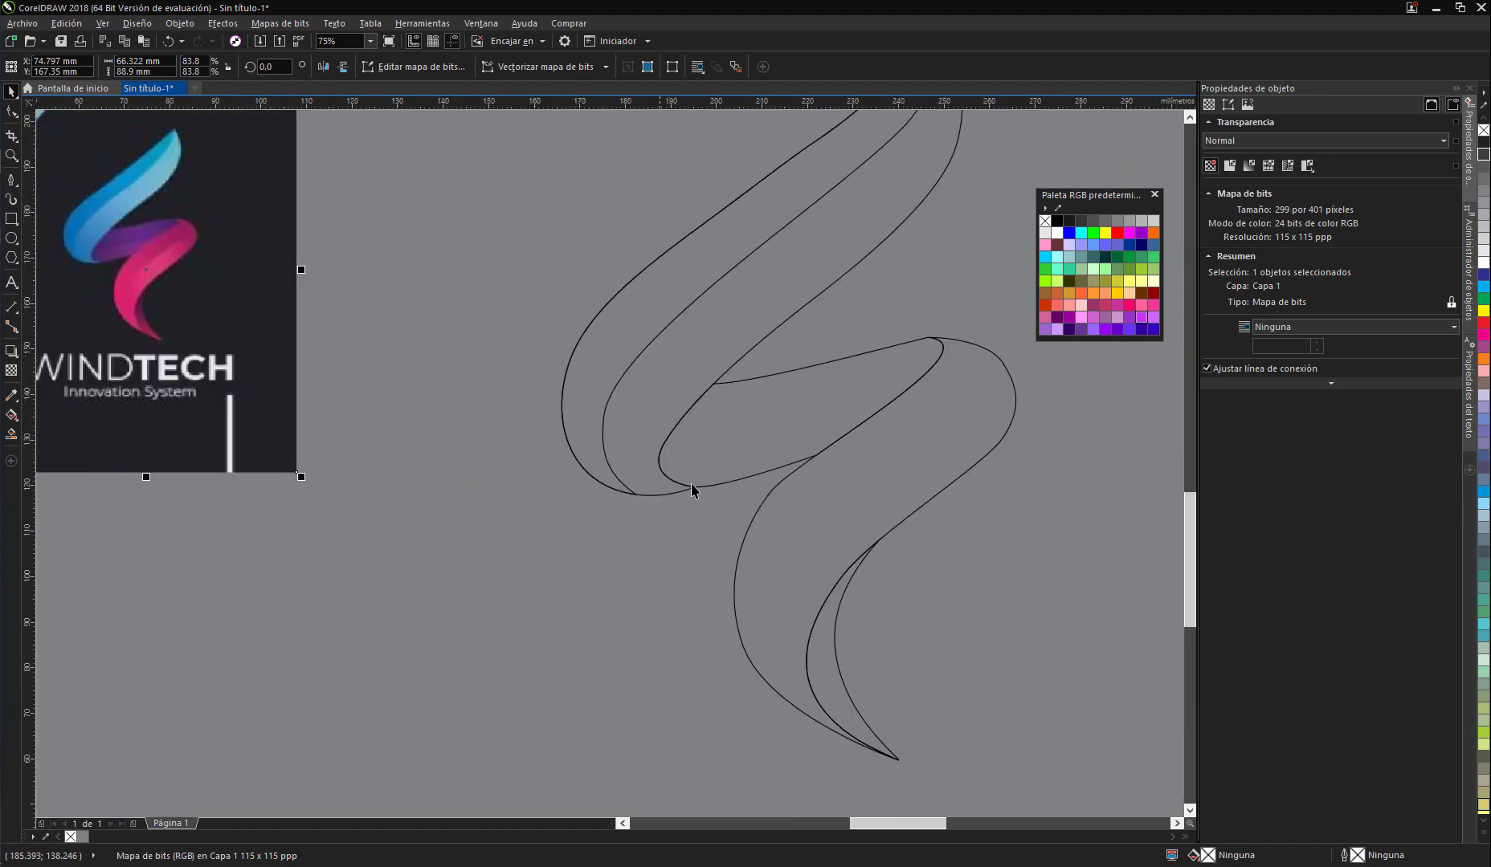
drag(730, 460, 727, 456)
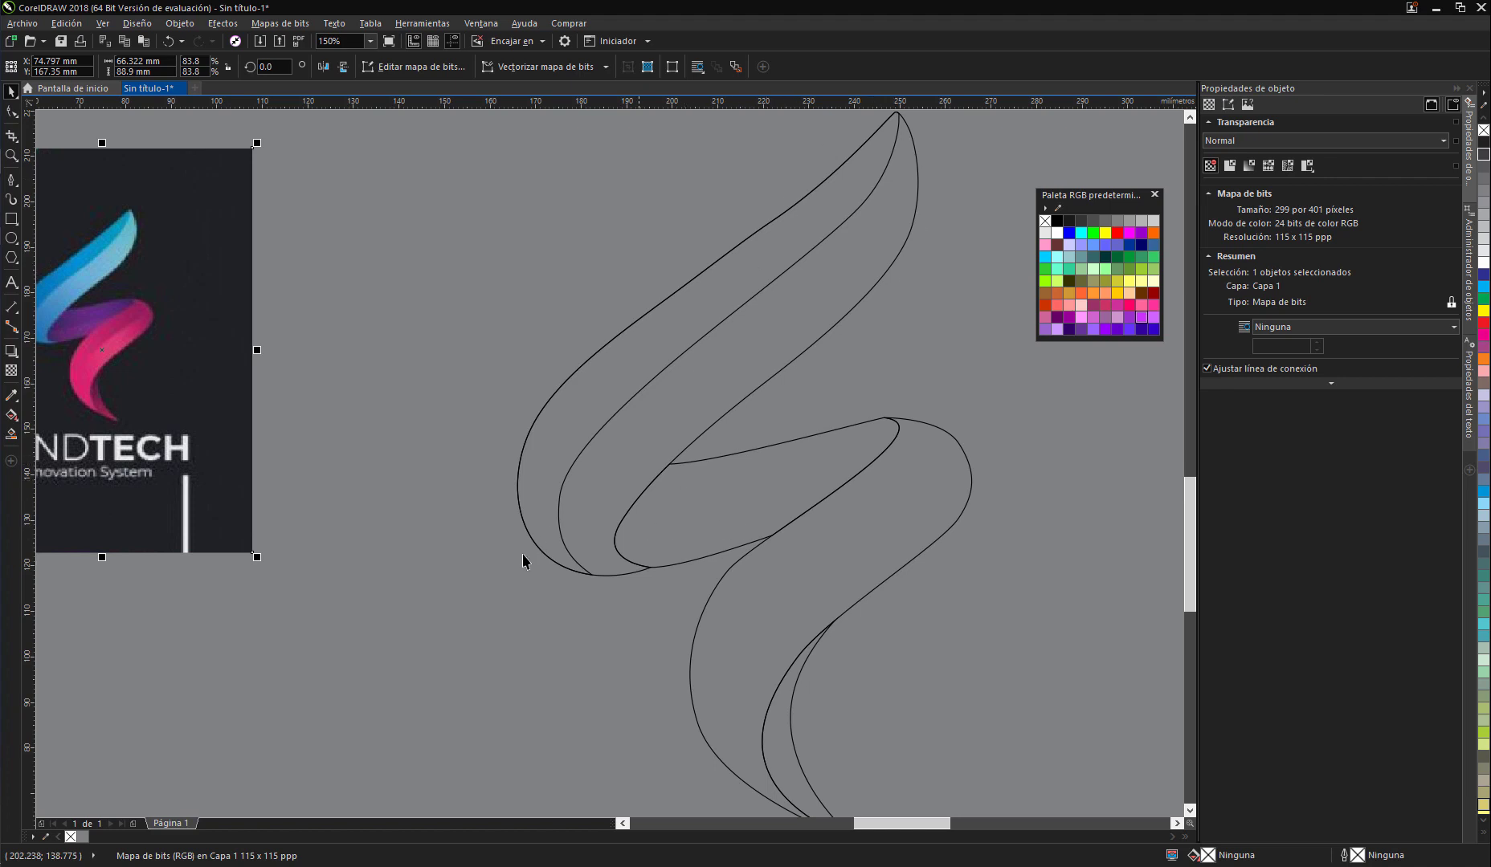
drag(748, 617, 766, 521)
scroll(799, 480, up, 1)
scroll(774, 490, up, 1)
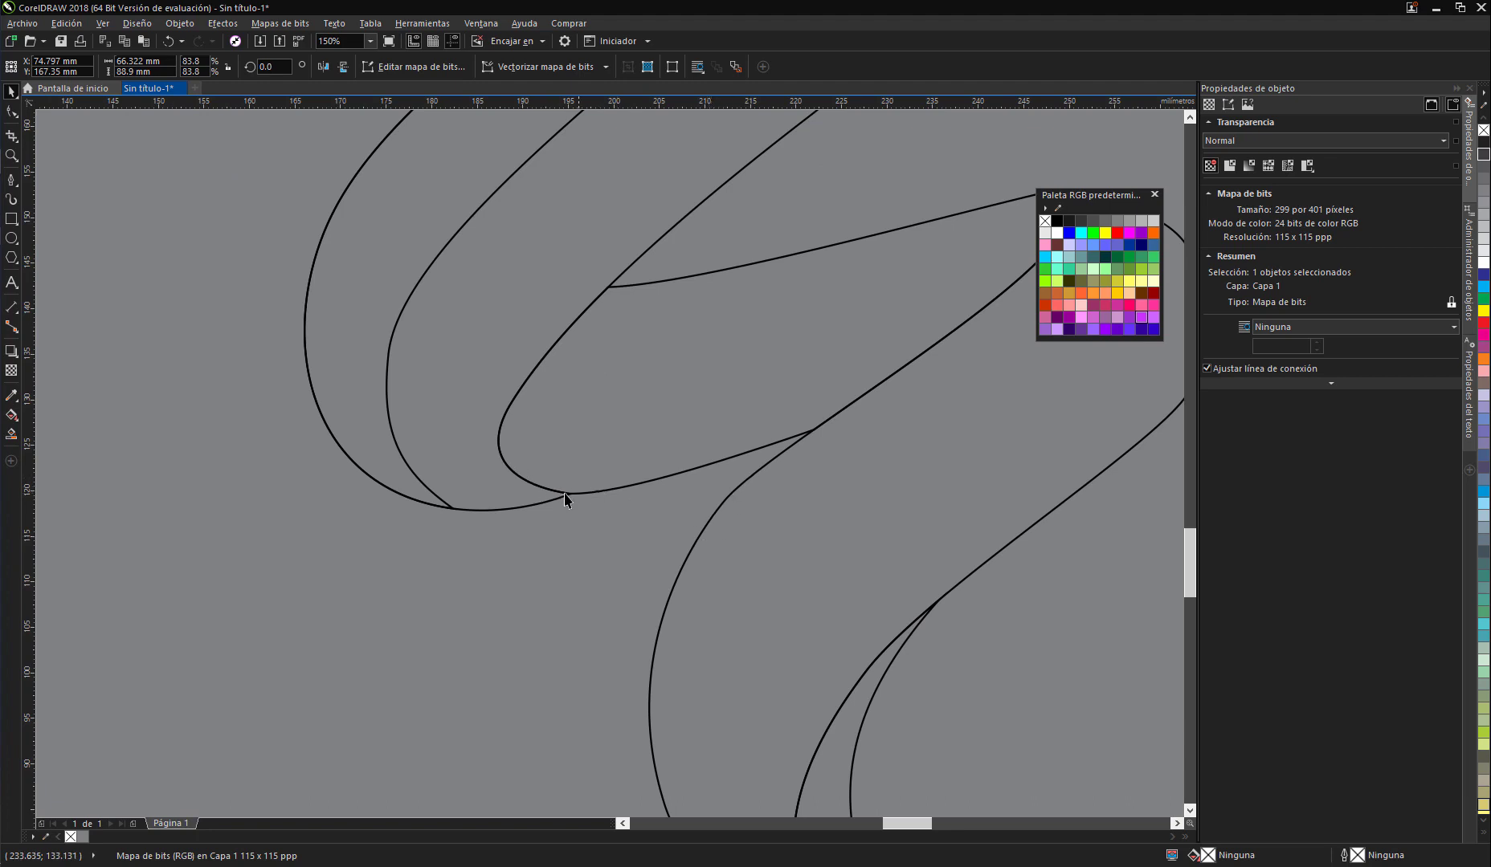
scroll(562, 486, up, 1)
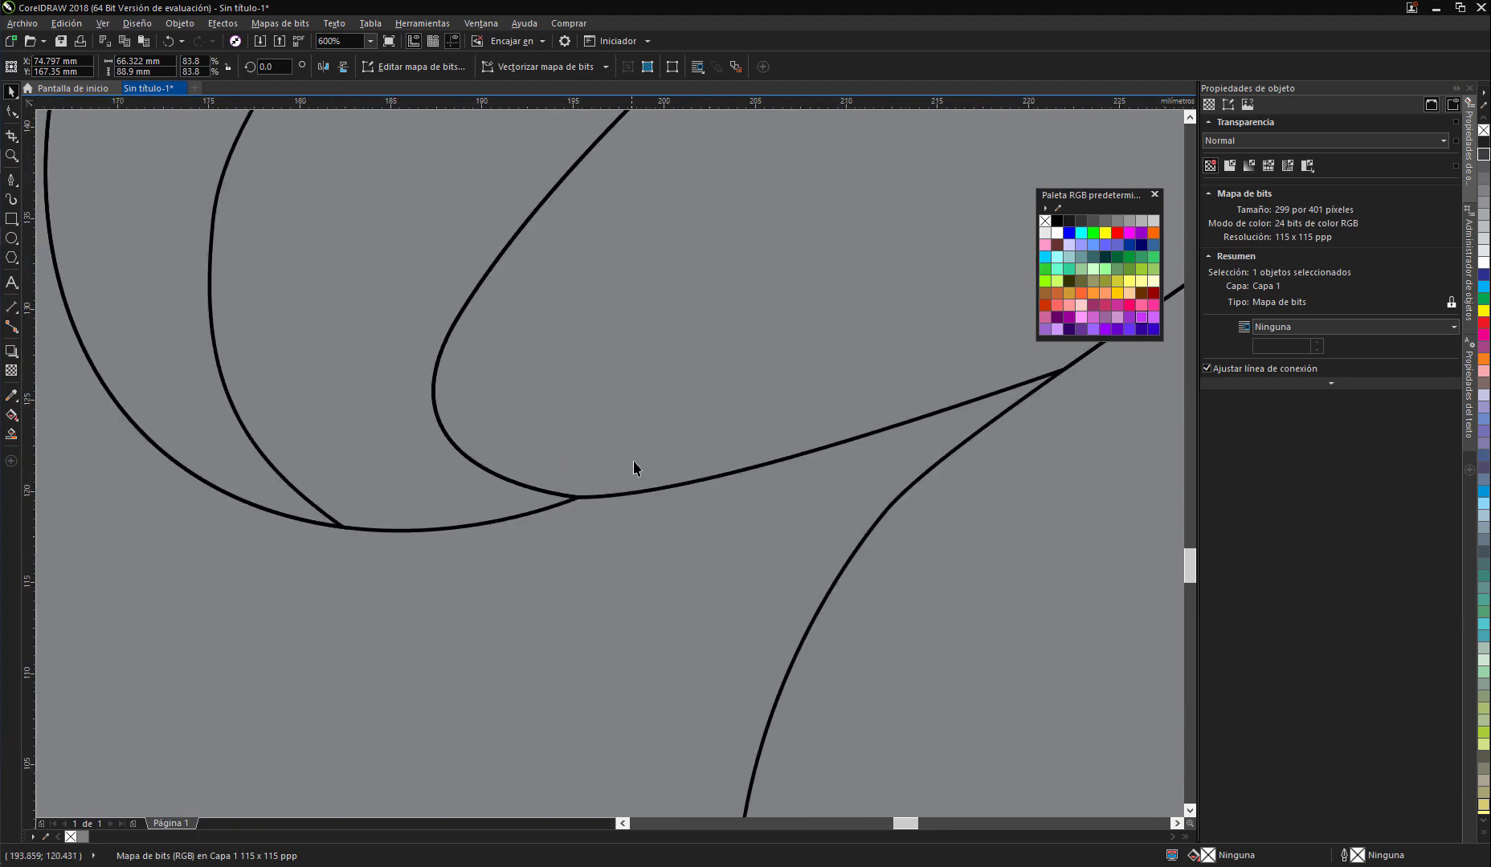
scroll(633, 469, down, 1)
scroll(562, 477, down, 2)
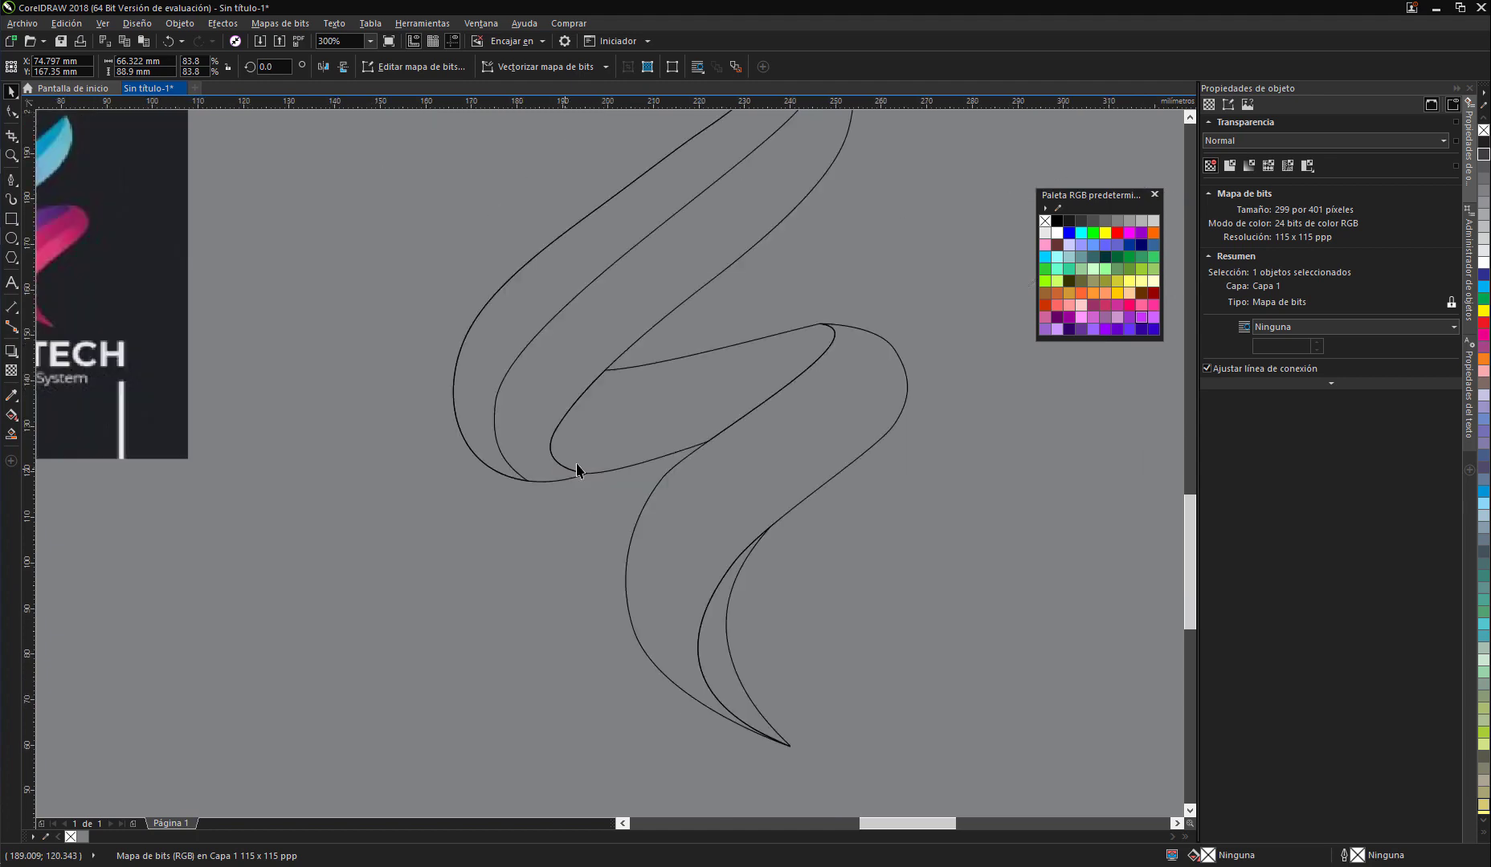
scroll(667, 444, up, 1)
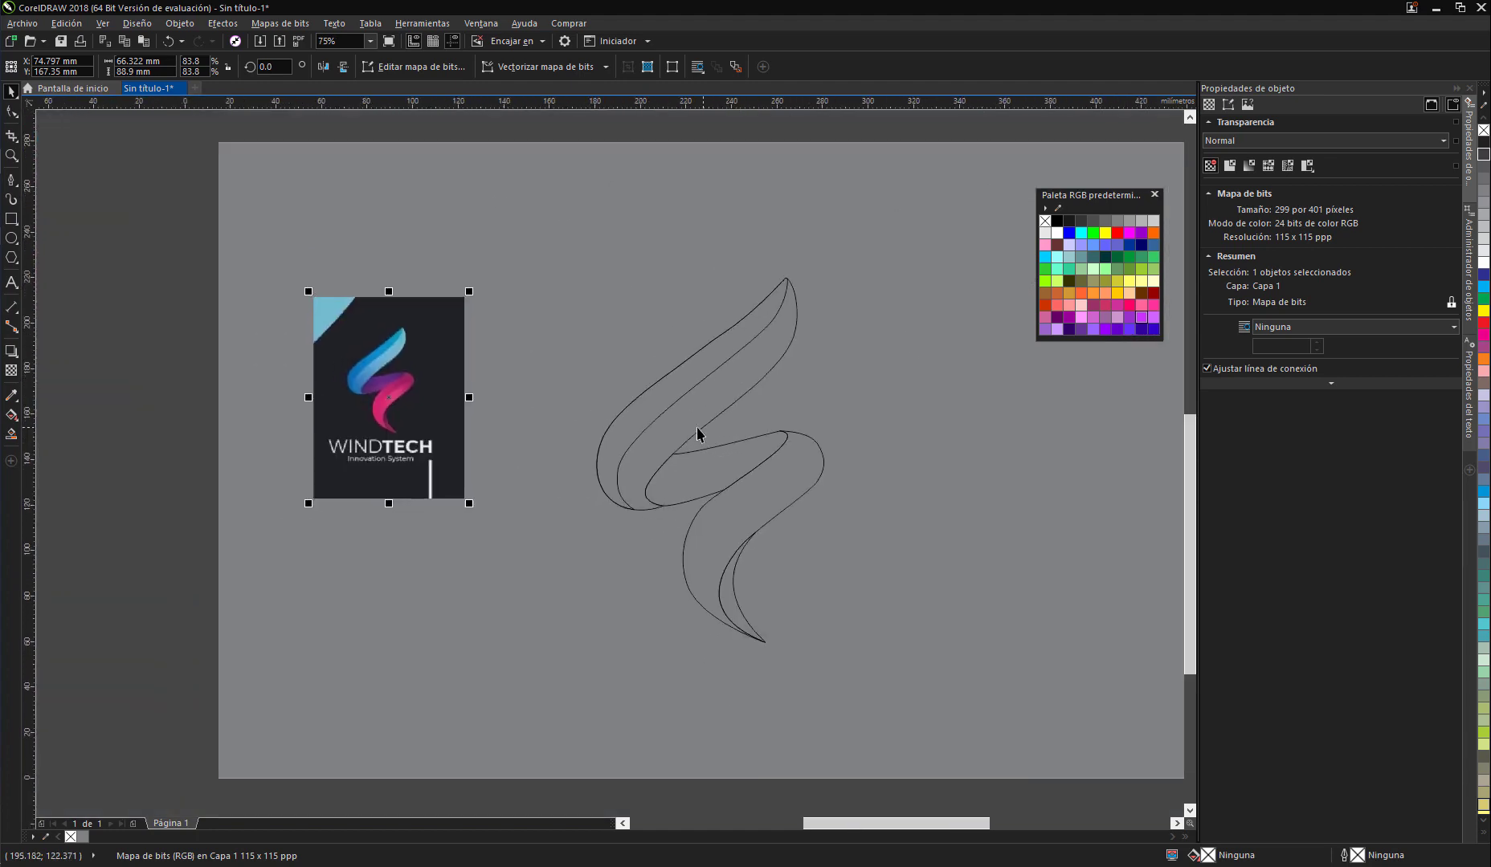
drag(675, 414, 806, 457)
drag(748, 411, 758, 436)
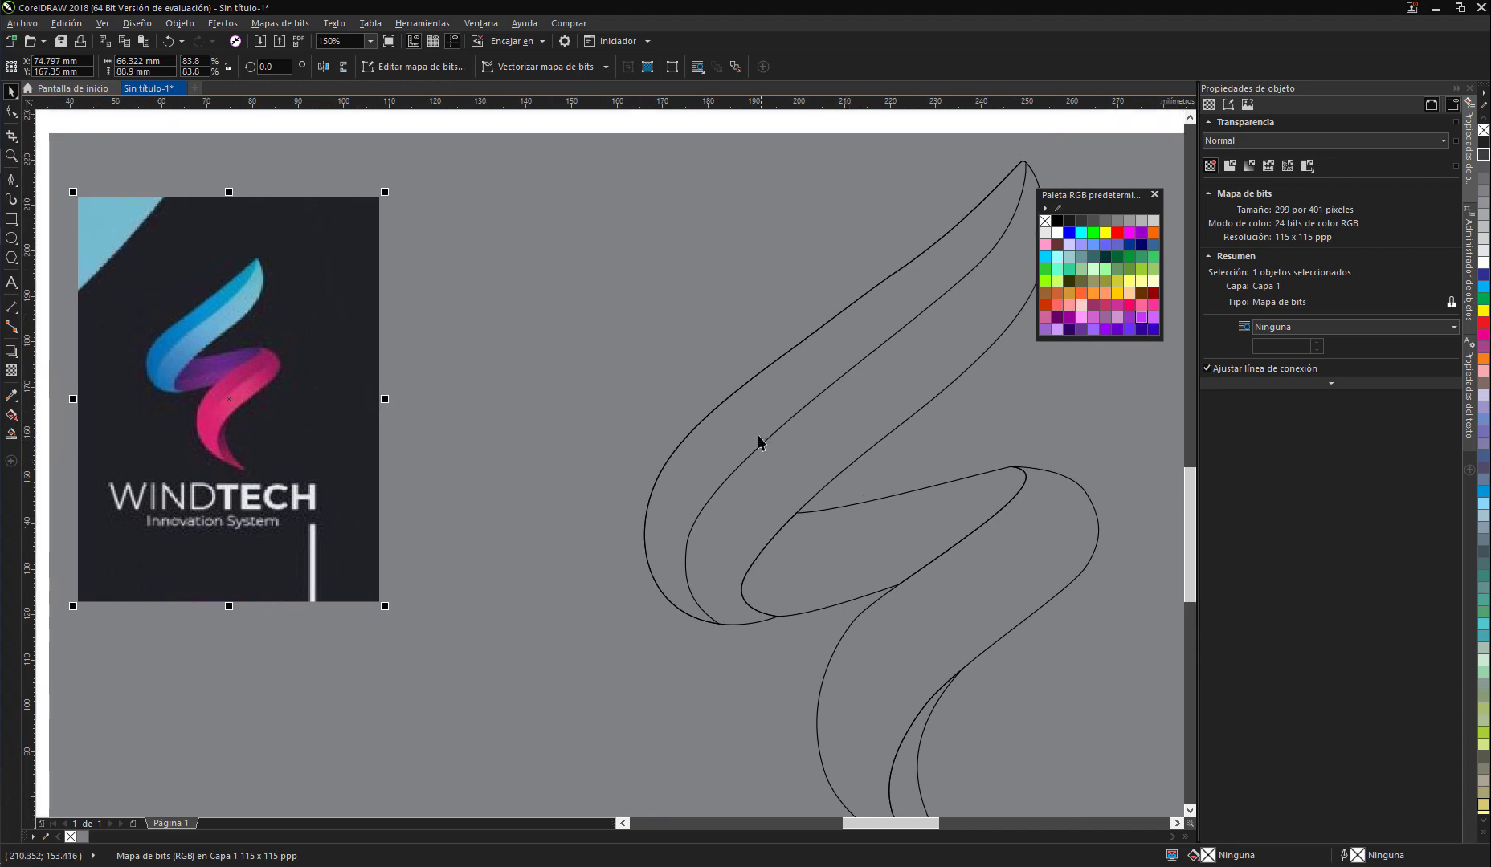
Step: Move the two upper ribbon pieces aside one at a time to check that they are separate shapes, undoing each move
click(830, 373)
scroll(798, 336, down, 1)
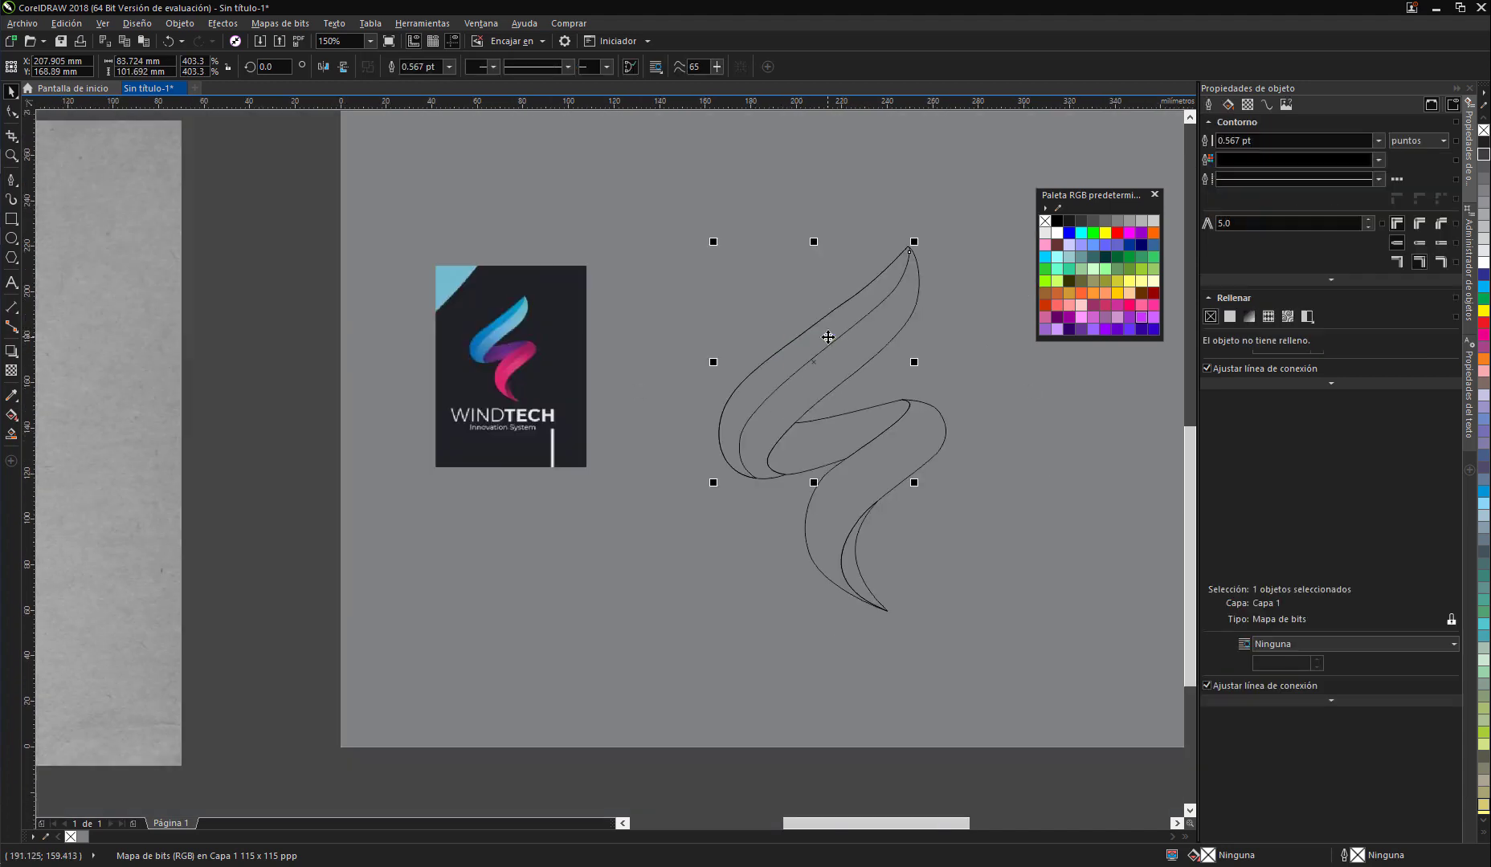
drag(839, 308, 803, 281)
click(888, 338)
key(ctrl+z)
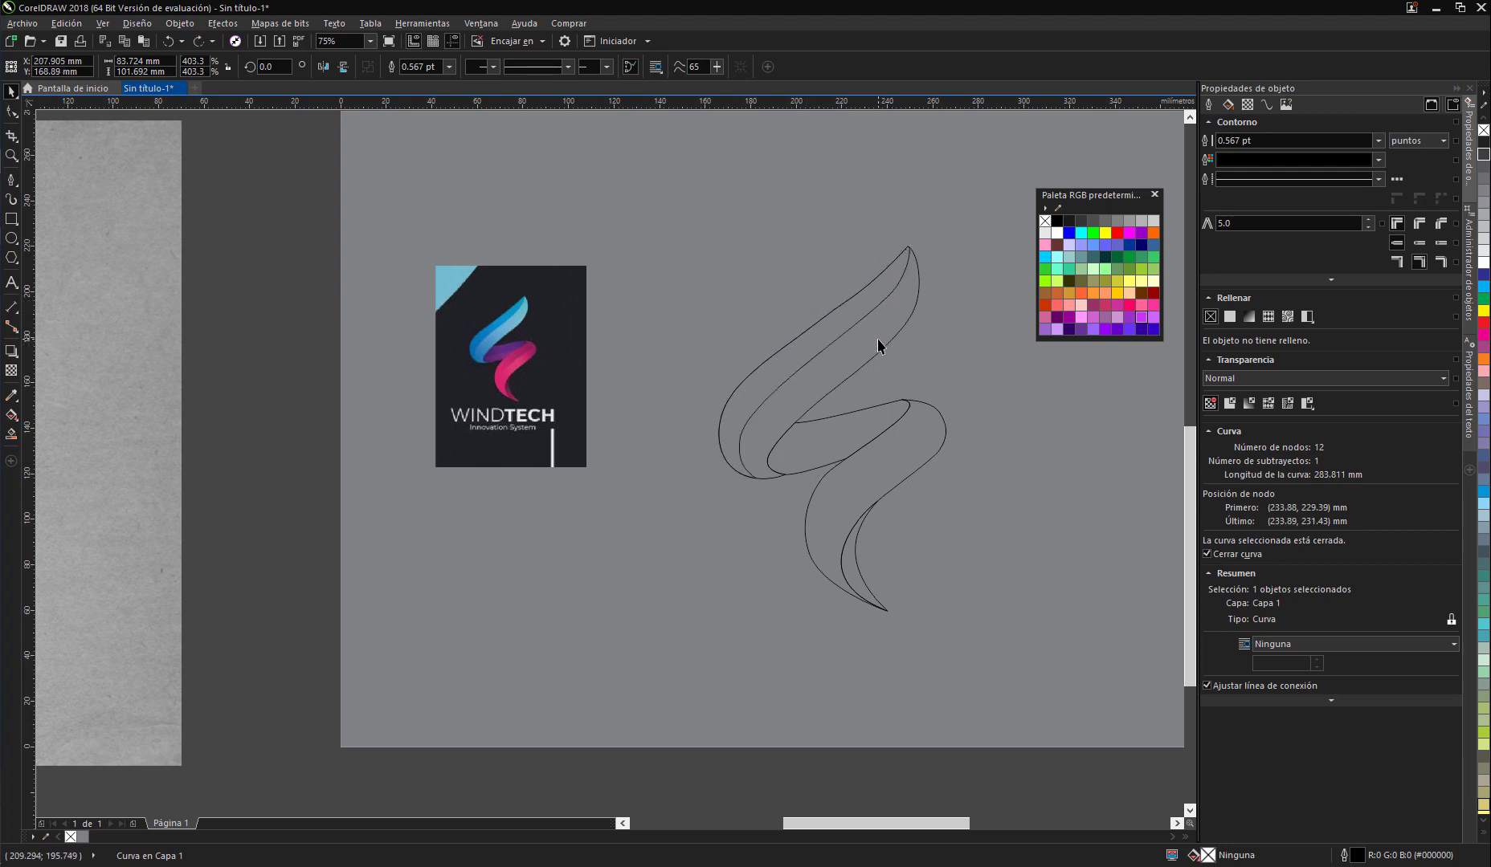
drag(831, 282, 773, 228)
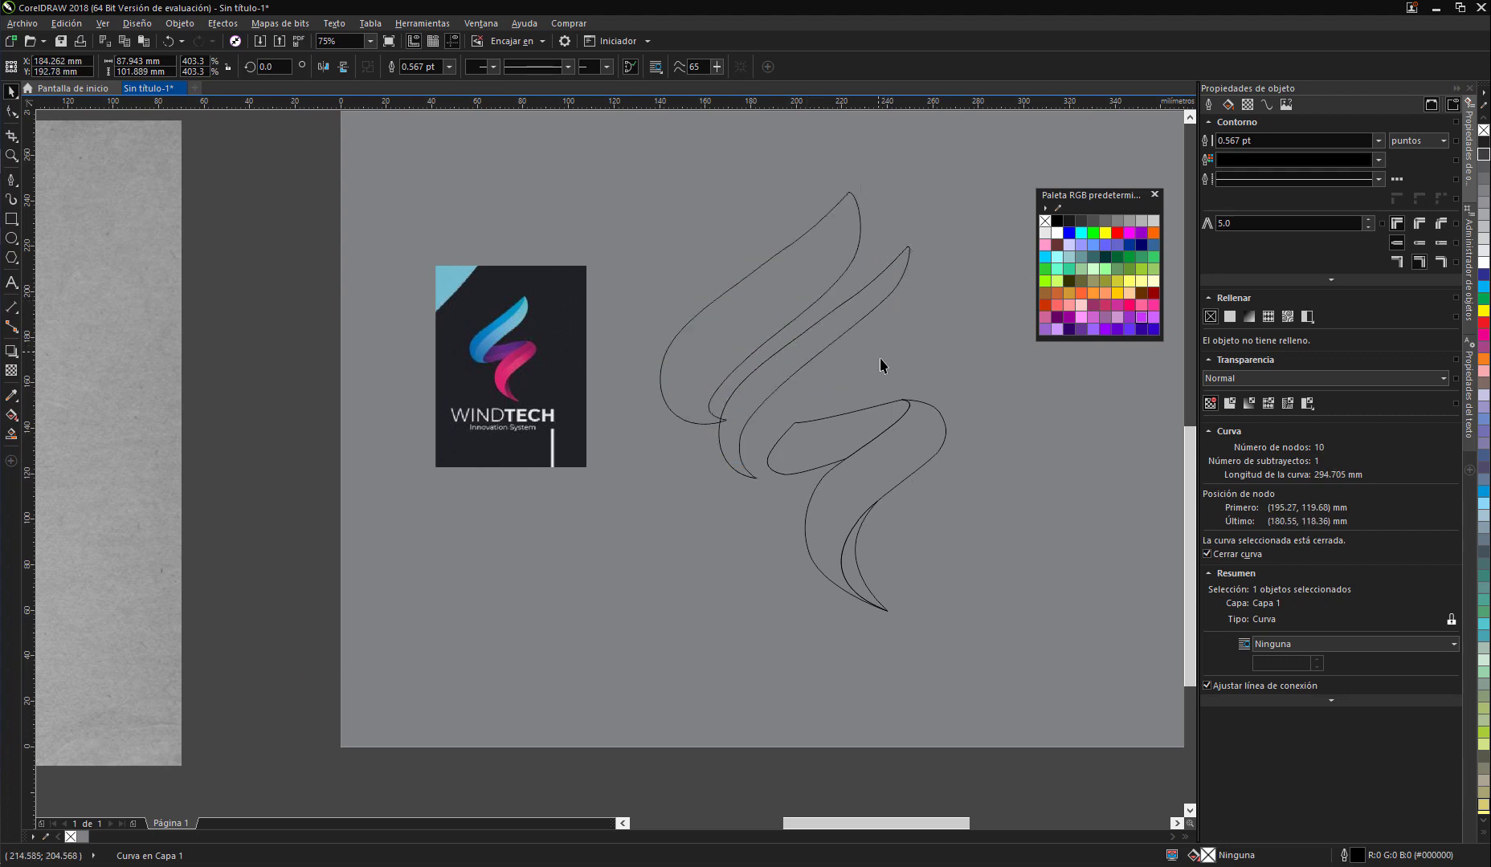
key(ctrl+z)
Step: Move the small tail piece and the large lower ribbon aside to check that they are separate shapes, undoing each move
click(858, 428)
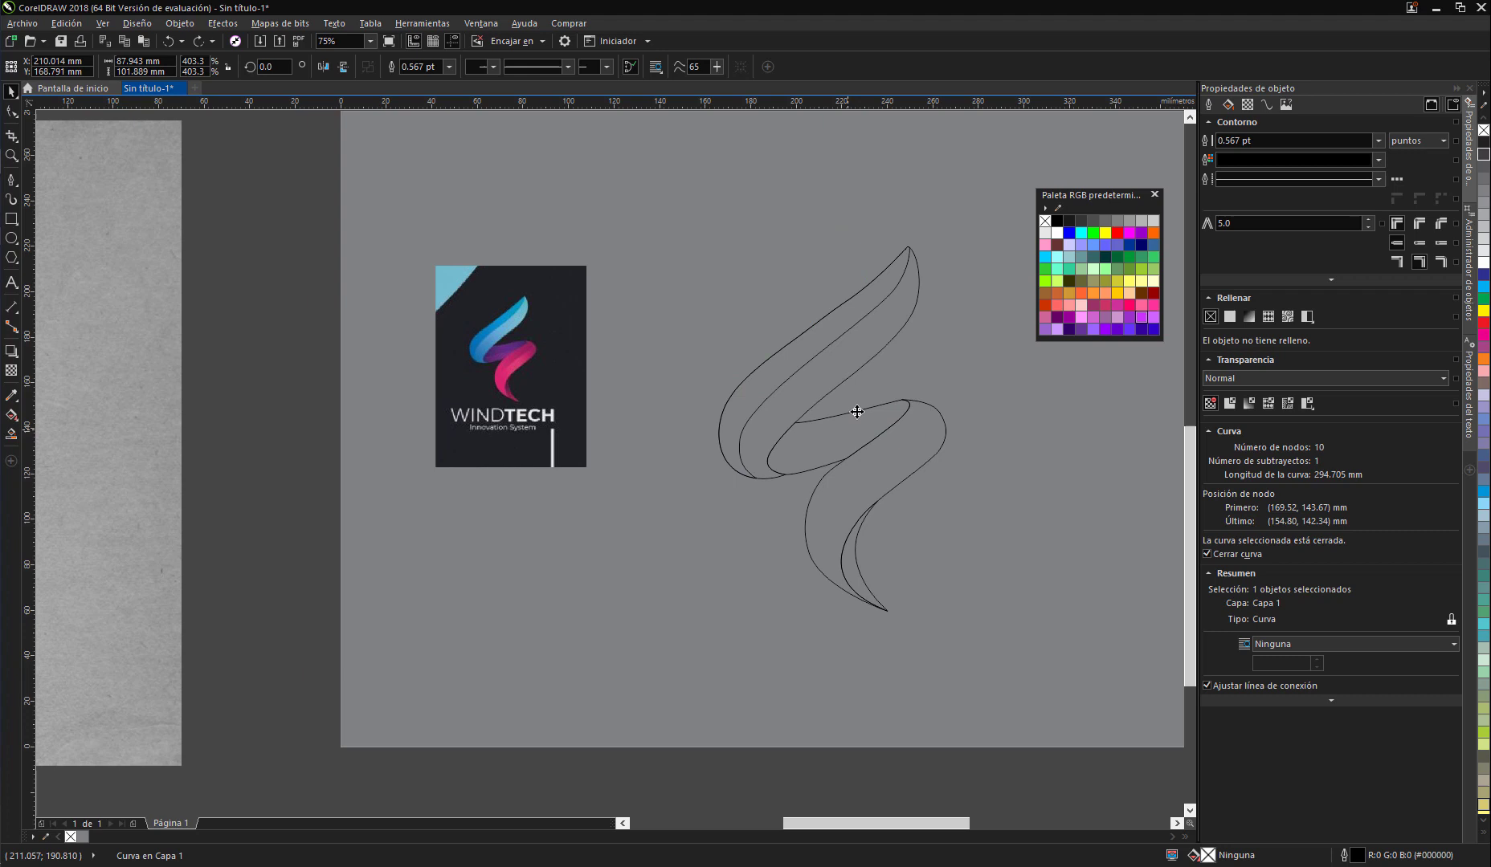
click(911, 402)
click(931, 443)
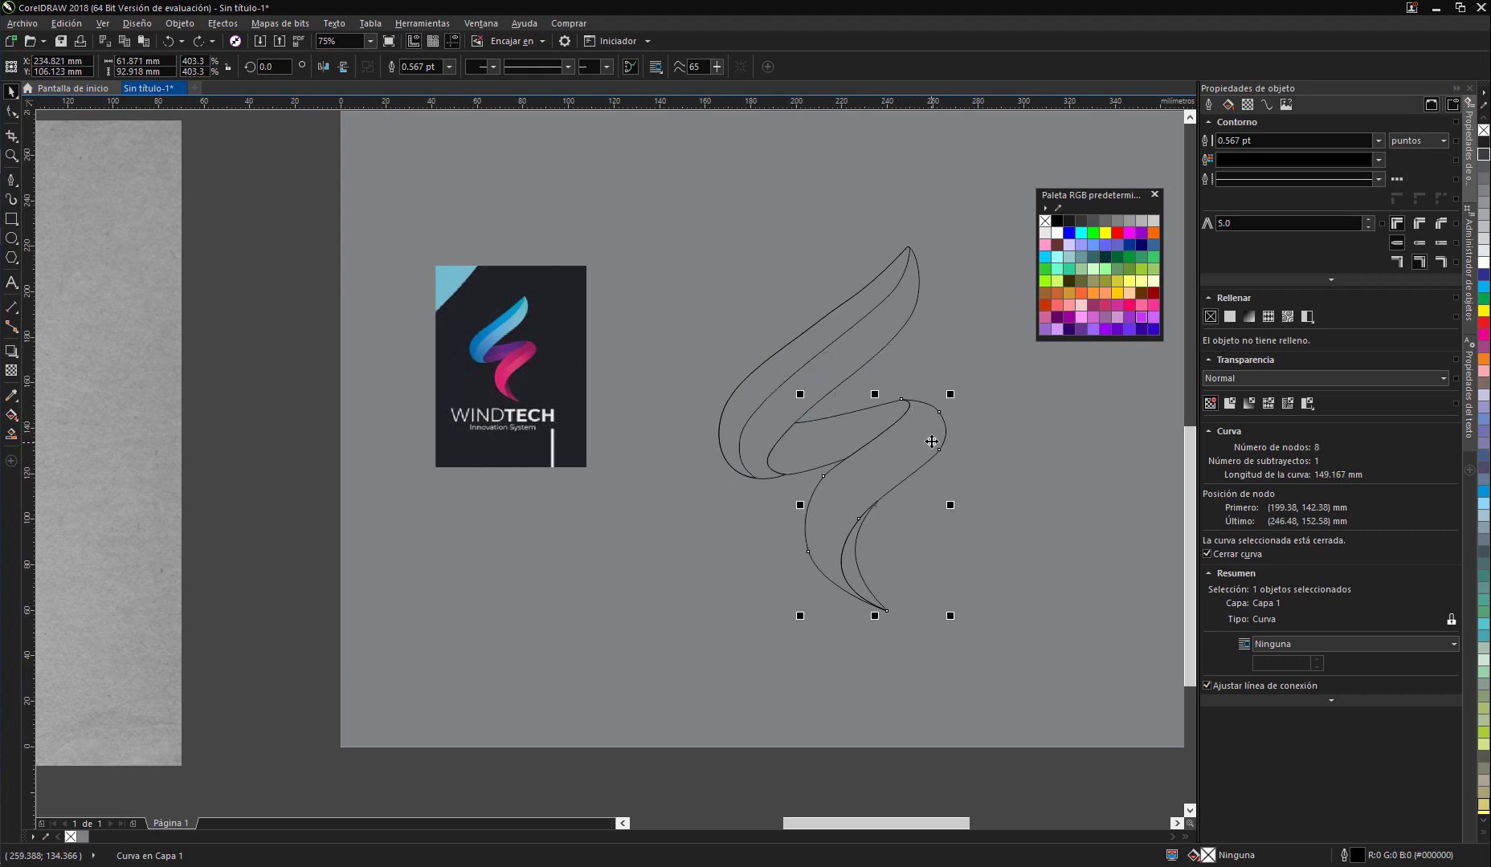
drag(934, 431, 875, 410)
scroll(799, 548, up, 2)
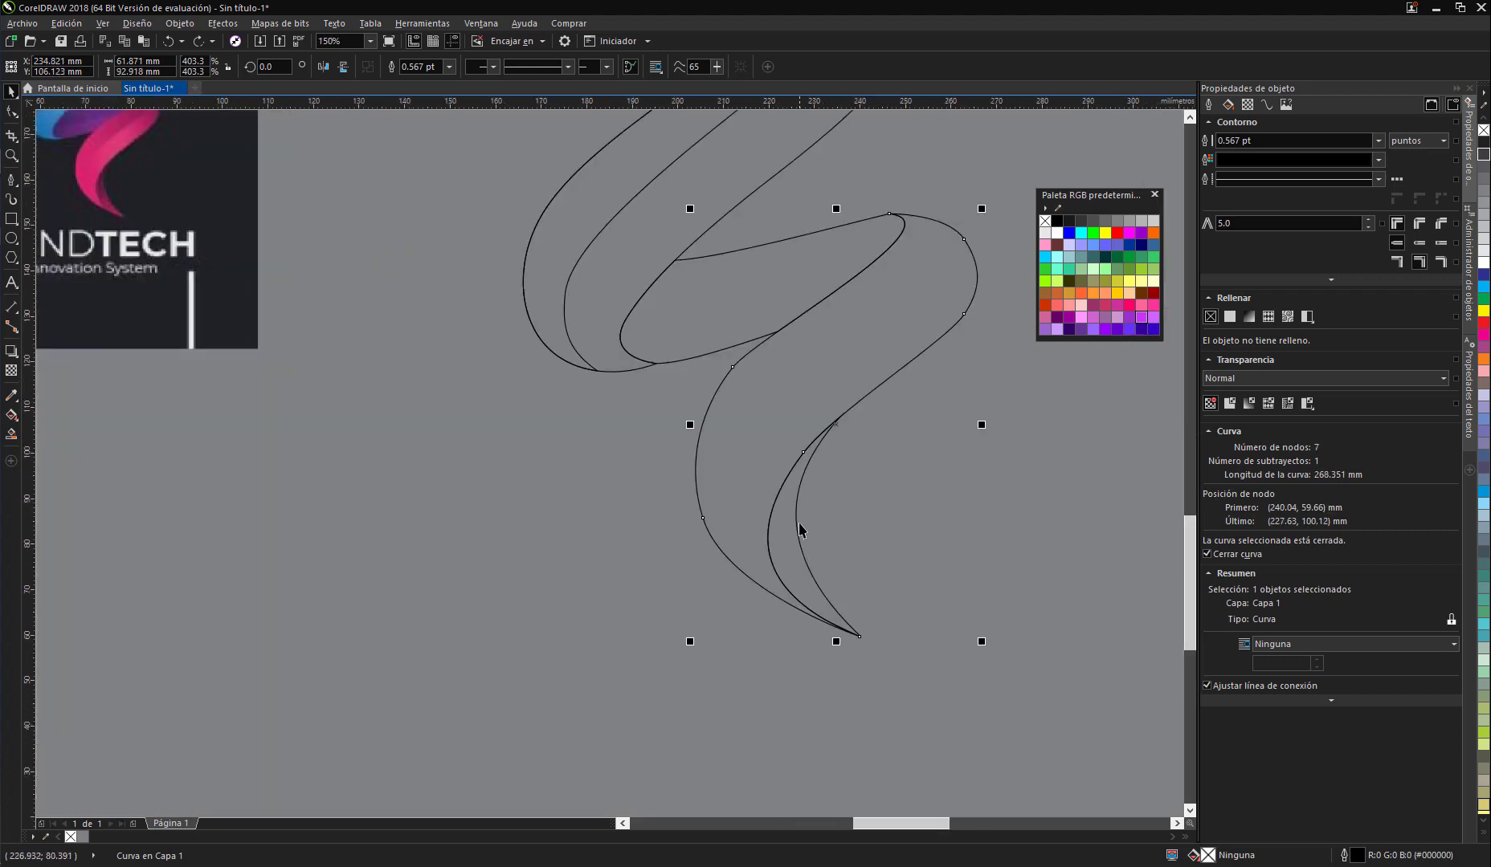
drag(789, 543, 858, 528)
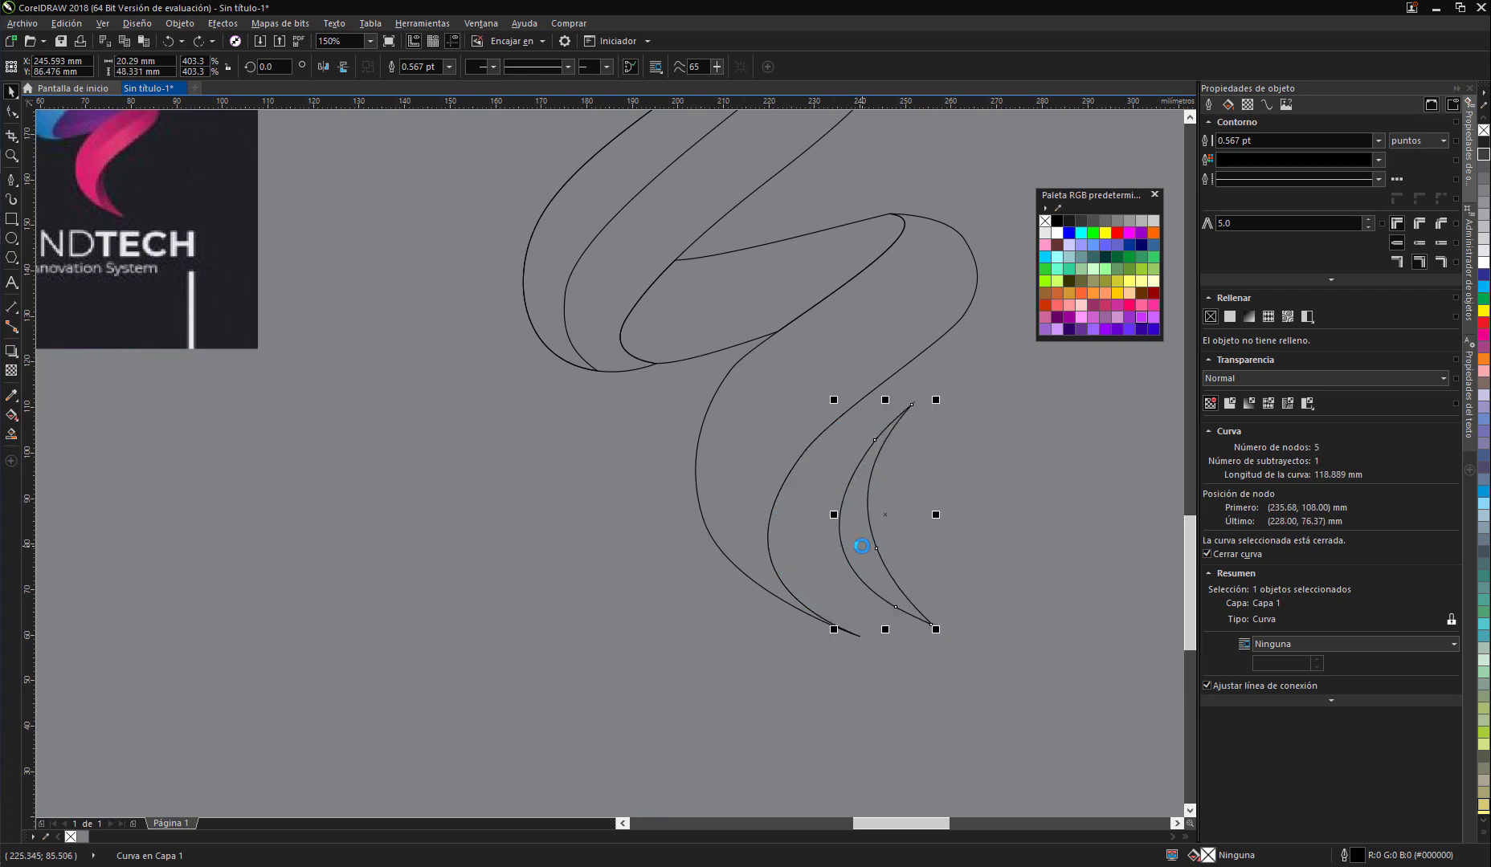
key(ctrl+z)
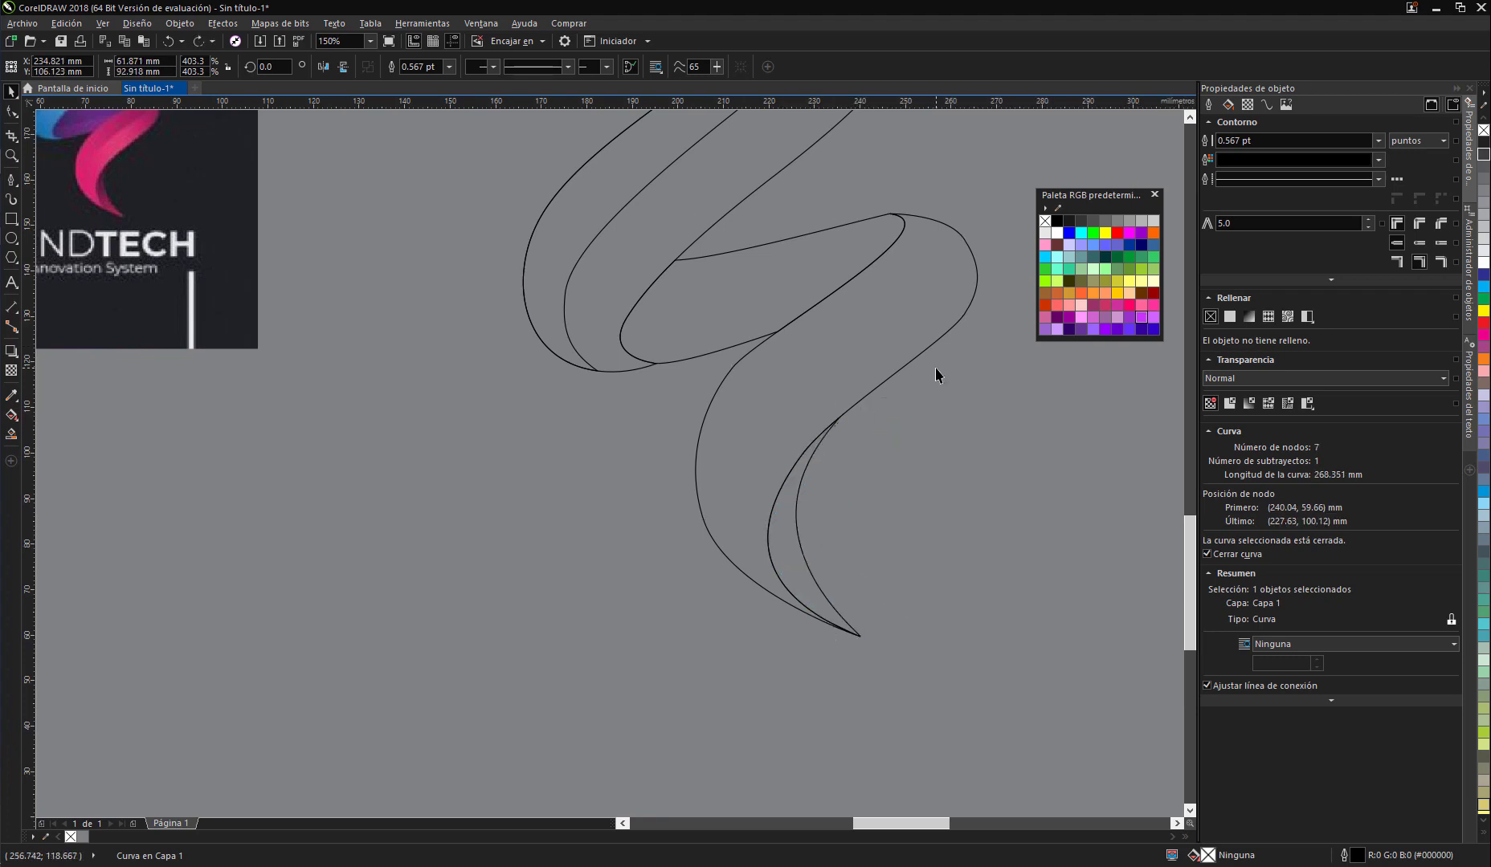
key(ctrl+z)
drag(935, 368, 889, 439)
click(789, 444)
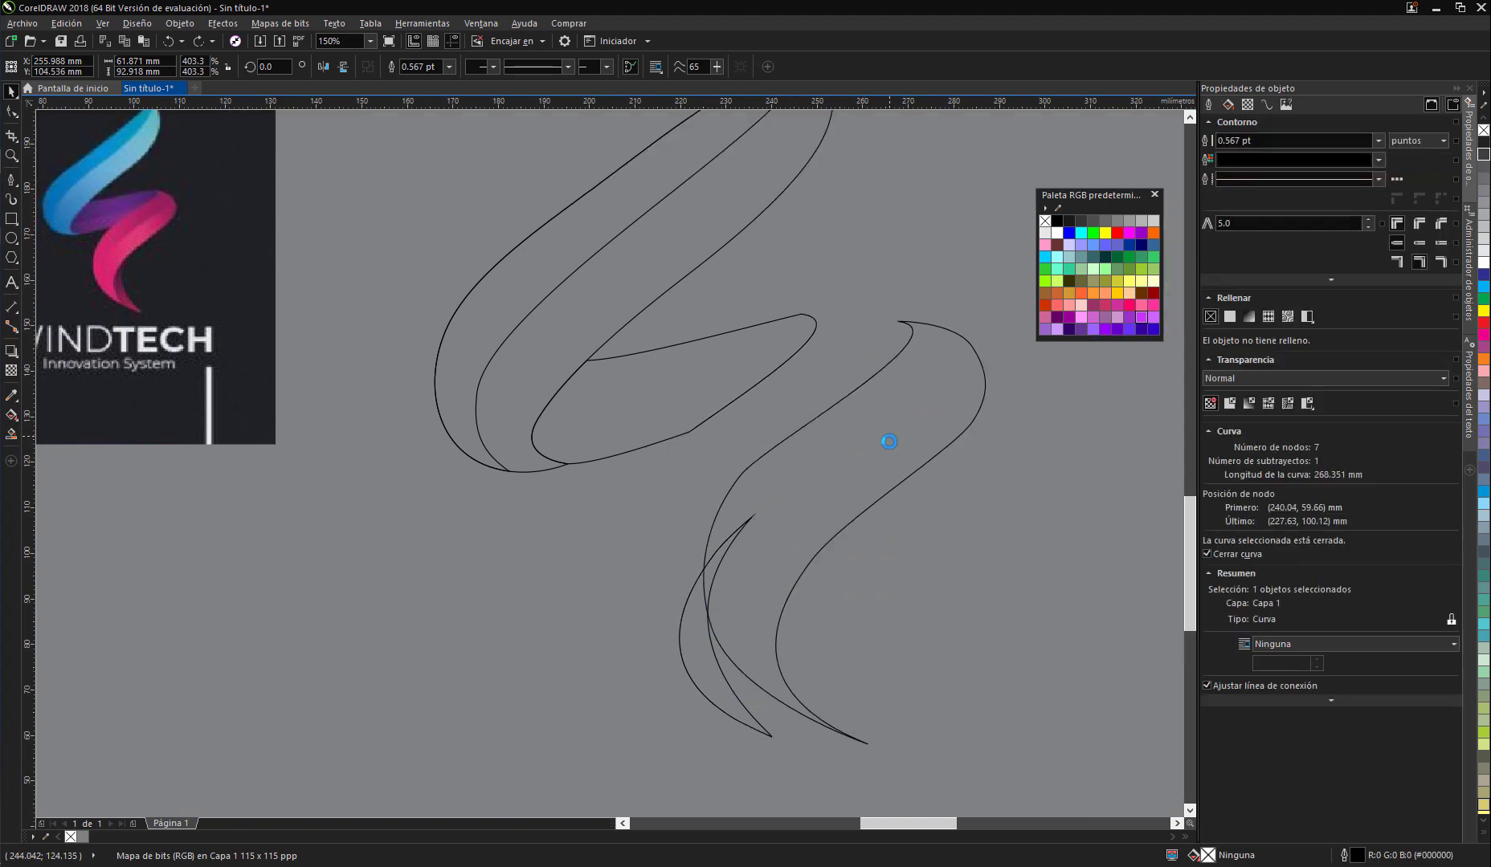
key(ctrl+z)
Step: Check the traced ribbon's pieces by selecting the upper pieces, the large lower ribbon and the small tail in turn
drag(763, 376, 779, 402)
scroll(782, 409, down, 2)
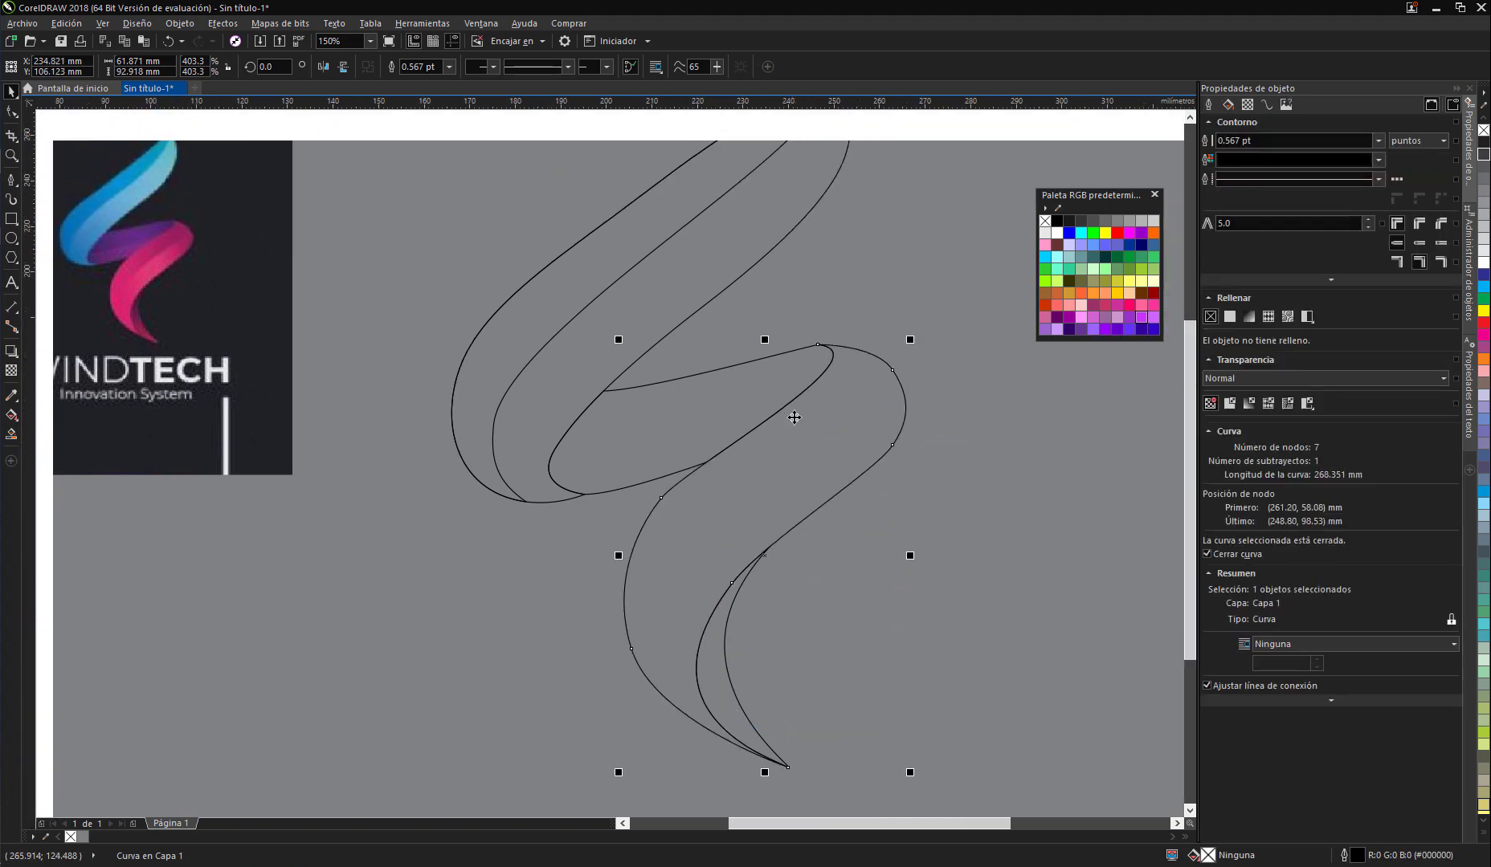
scroll(741, 386, up, 1)
scroll(740, 386, up, 3)
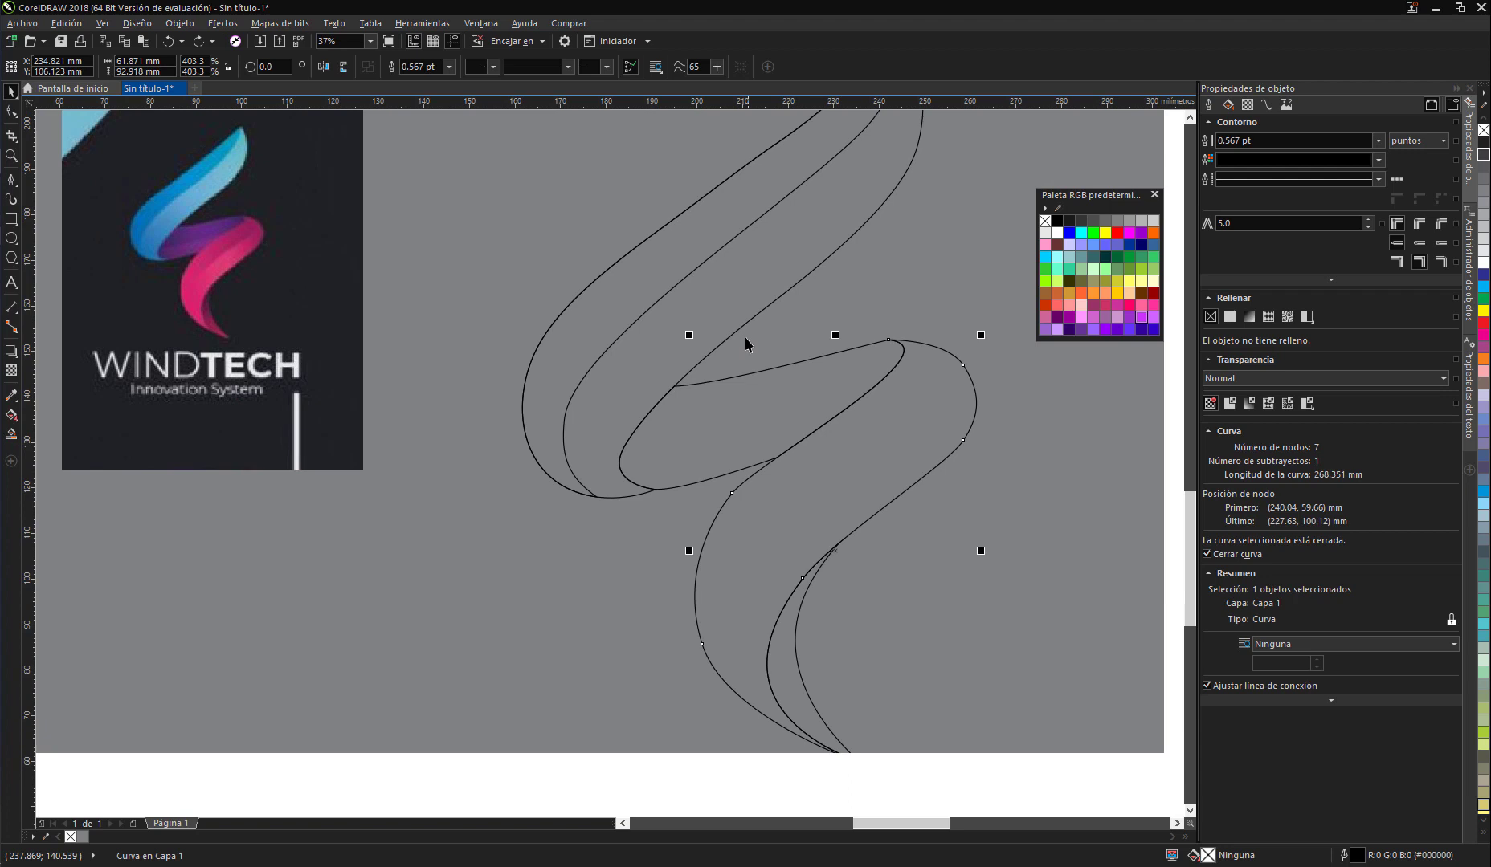
click(692, 256)
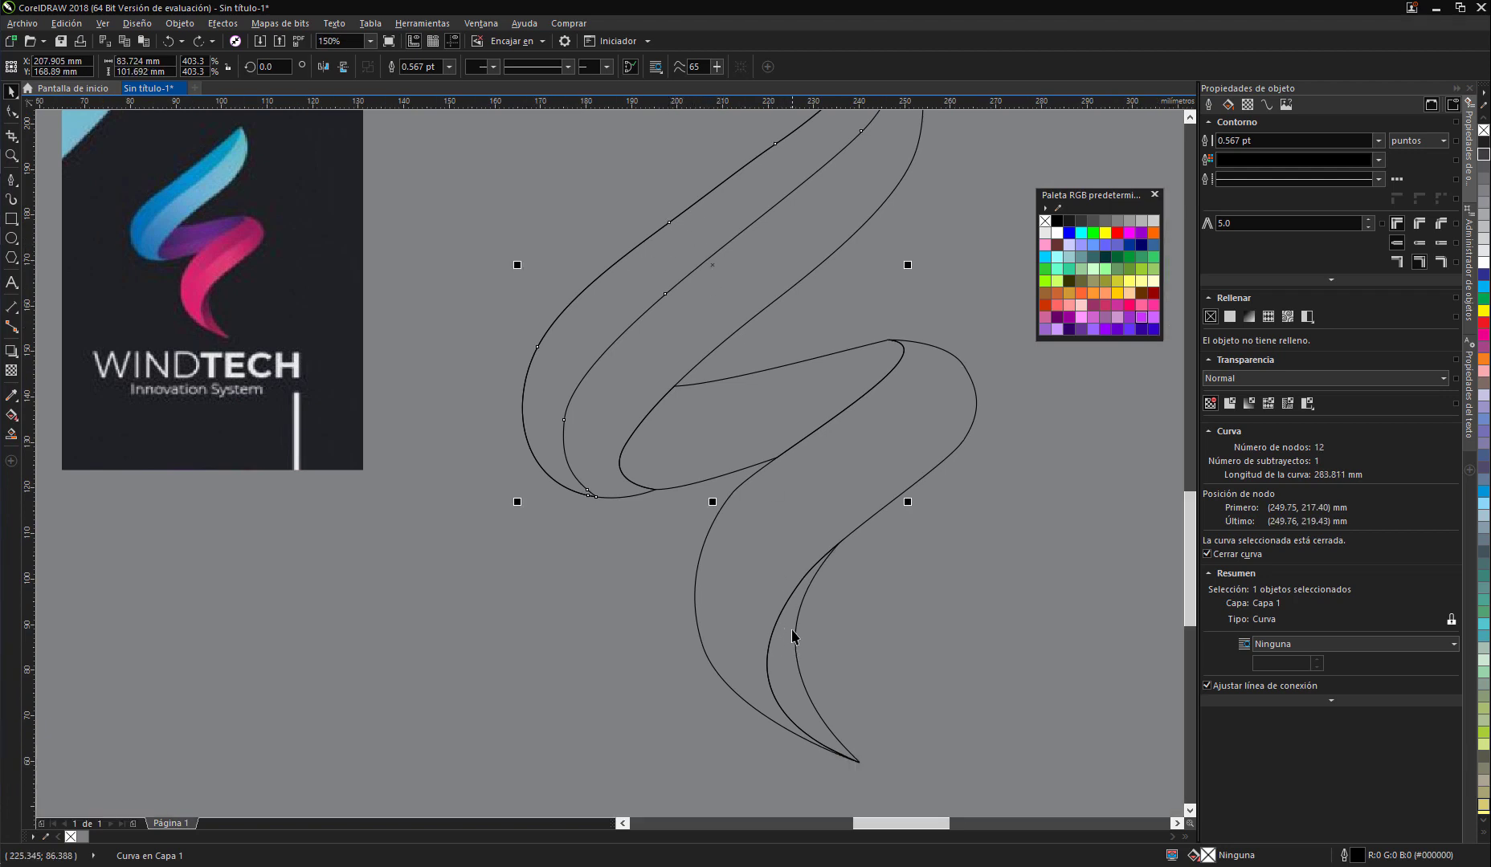
scroll(792, 637, down, 1)
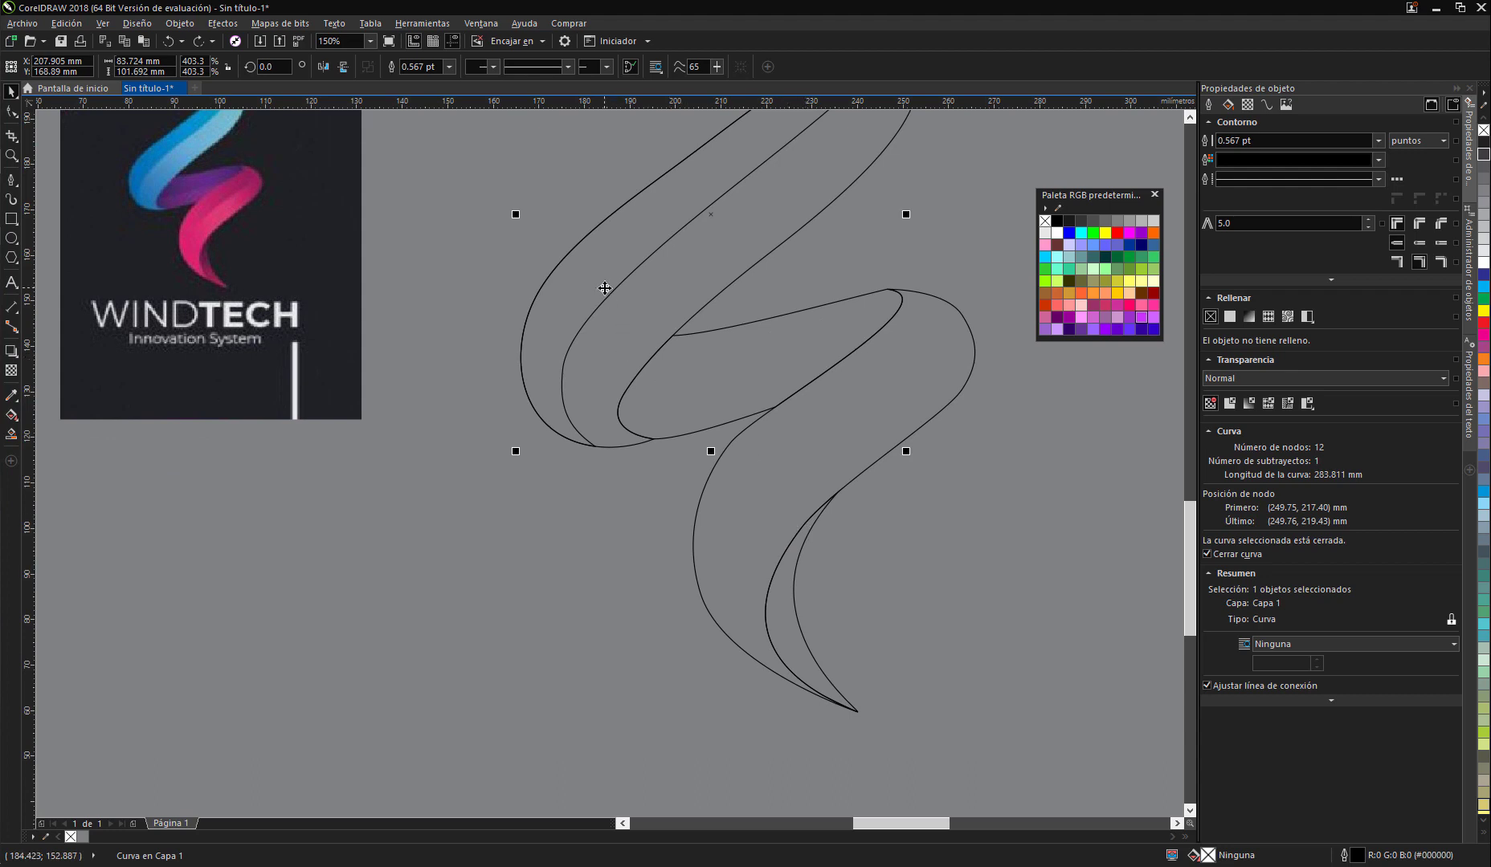
click(731, 438)
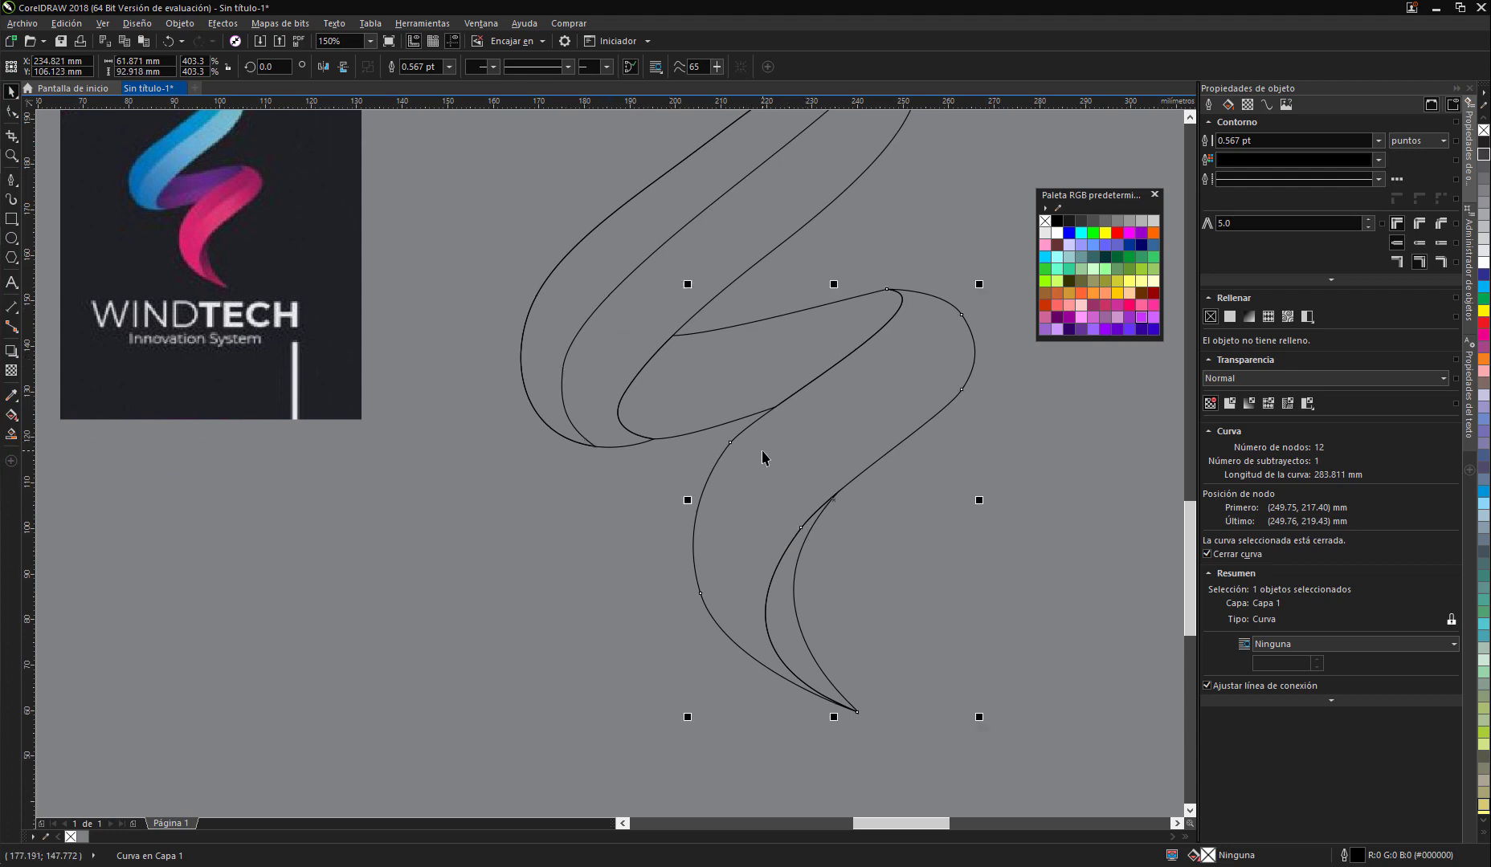
click(791, 602)
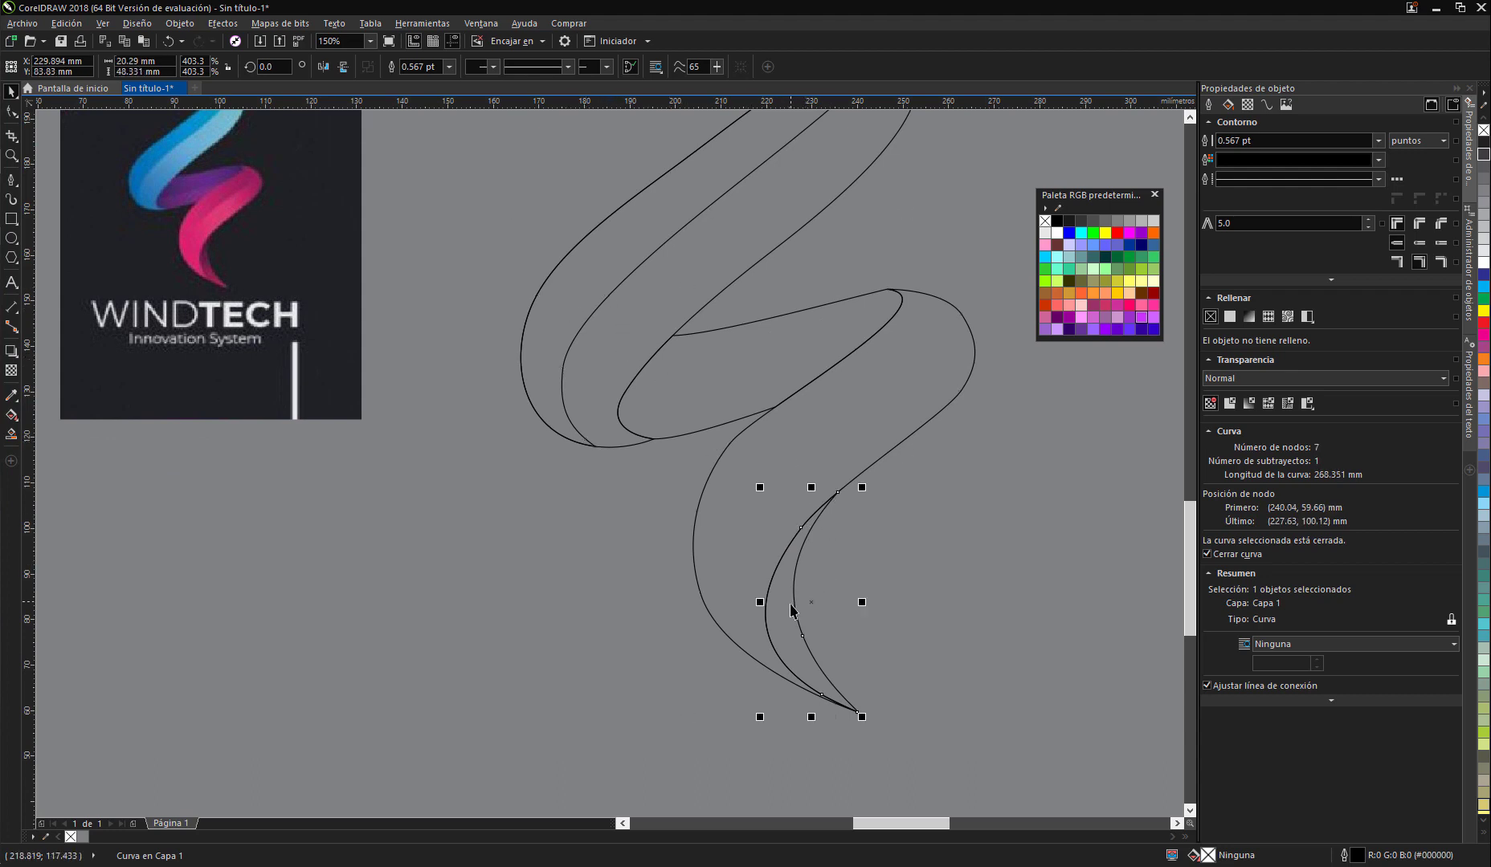
click(823, 483)
click(795, 582)
scroll(853, 628, up, 5)
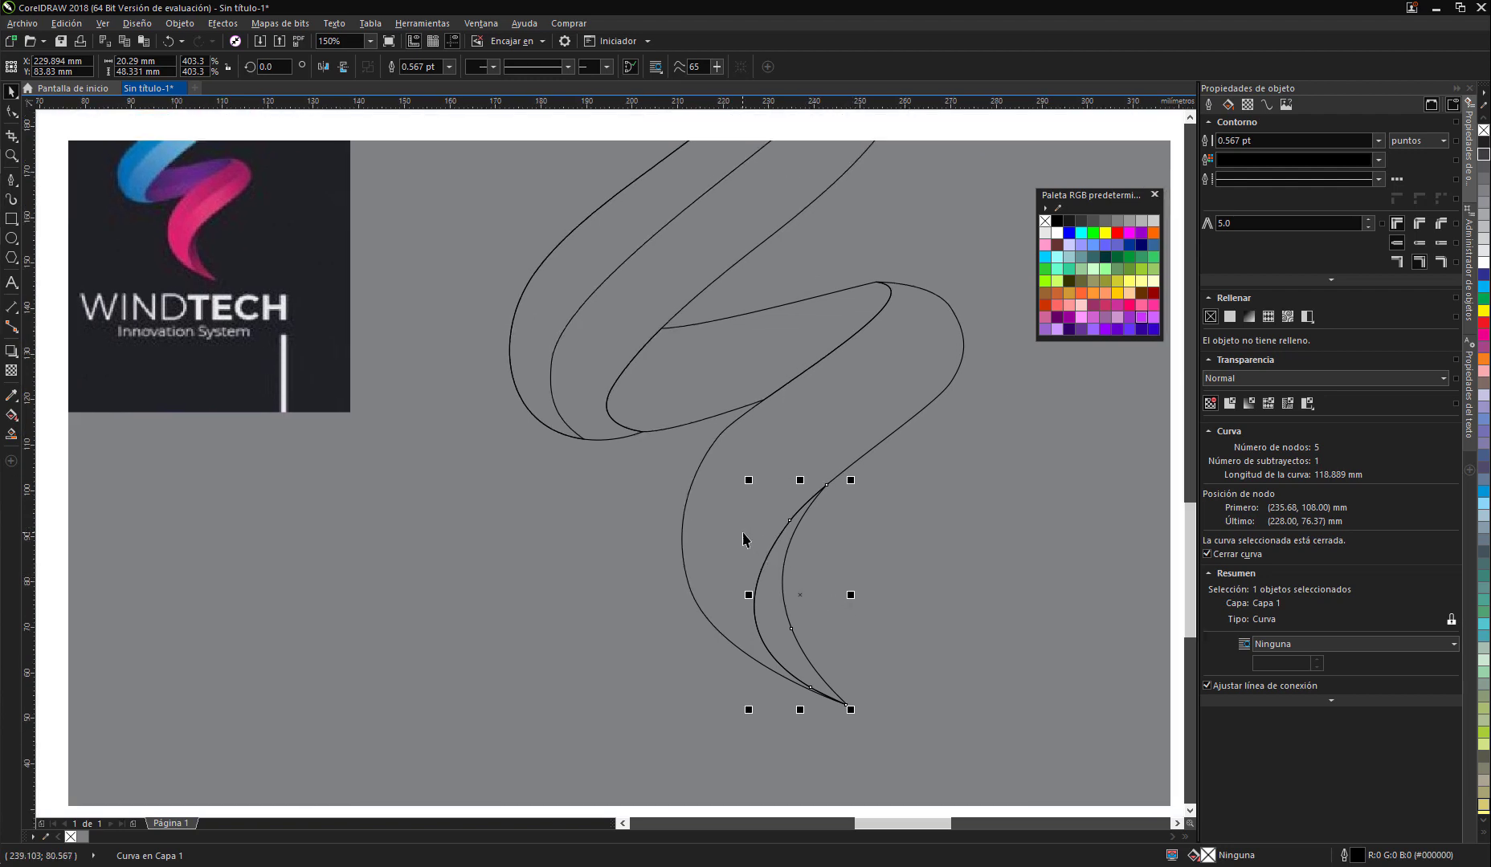
click(925, 328)
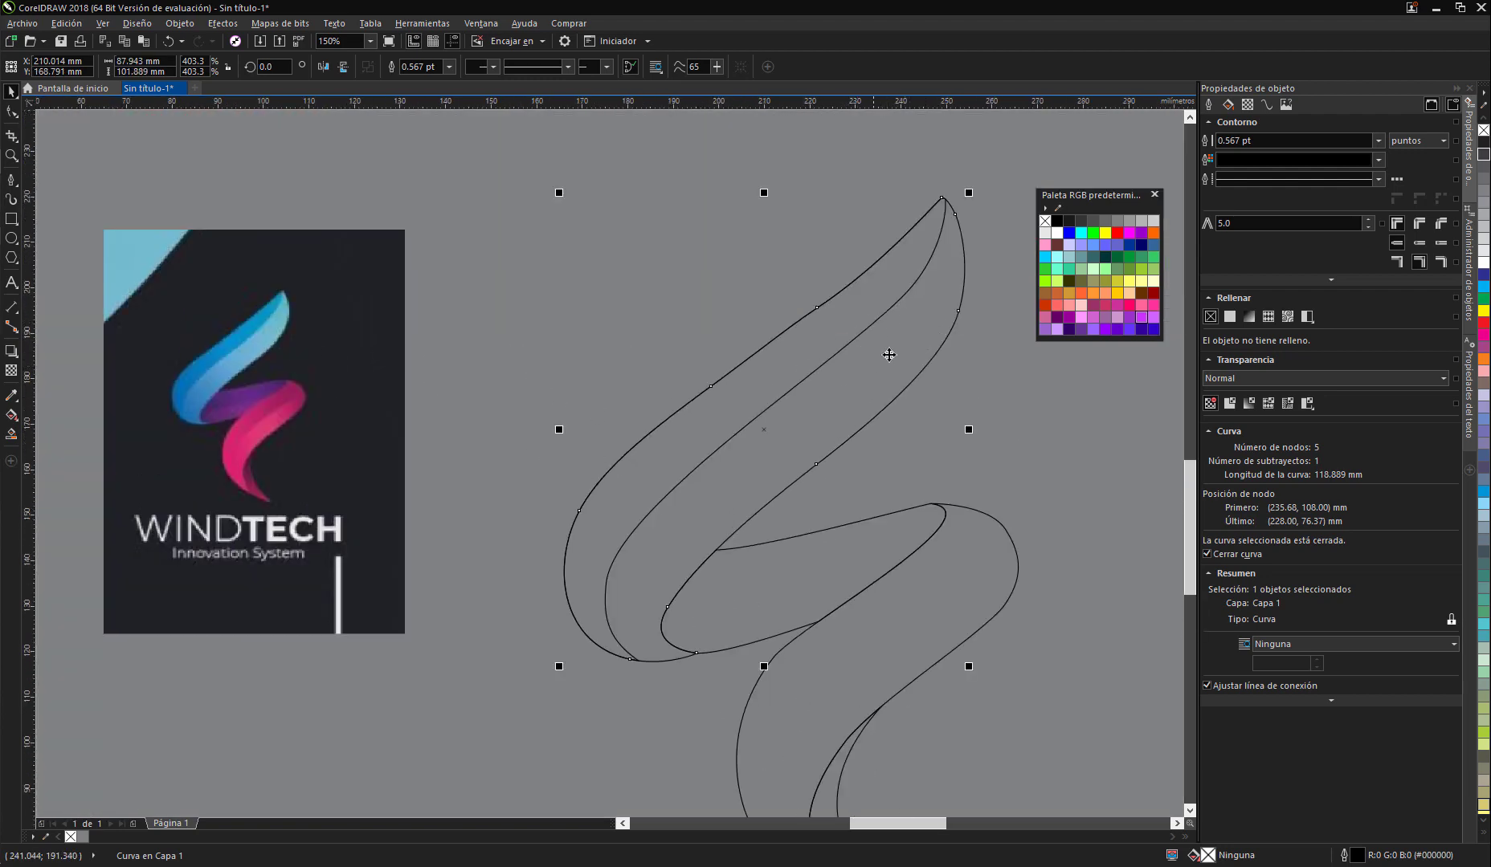
scroll(808, 326, down, 2)
Step: Fill the outer band of the upper ribbon with dark blue (C100 M100 Y0 K0)
click(858, 249)
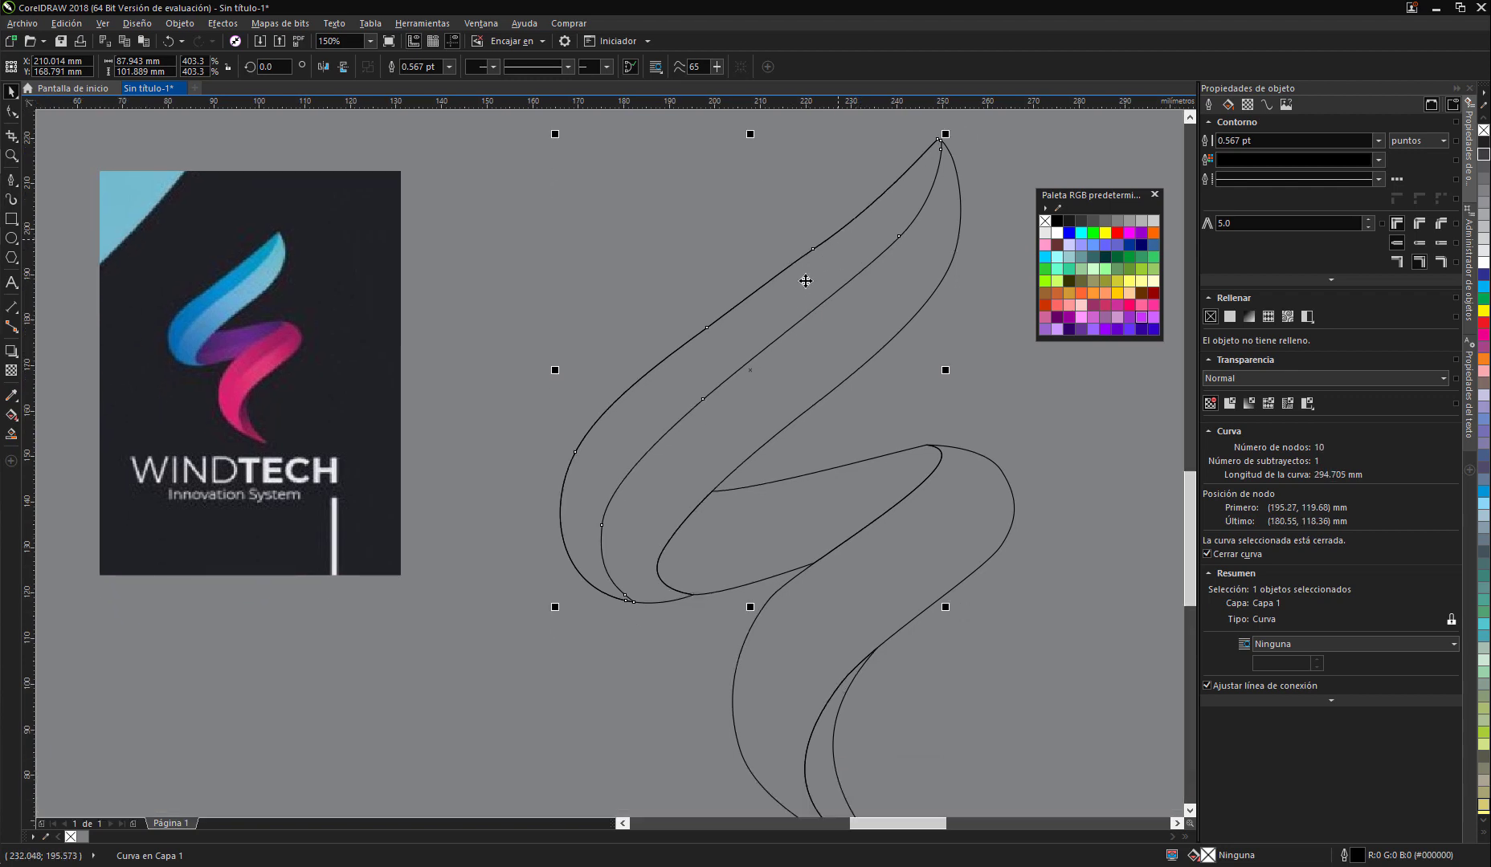
drag(856, 266, 777, 337)
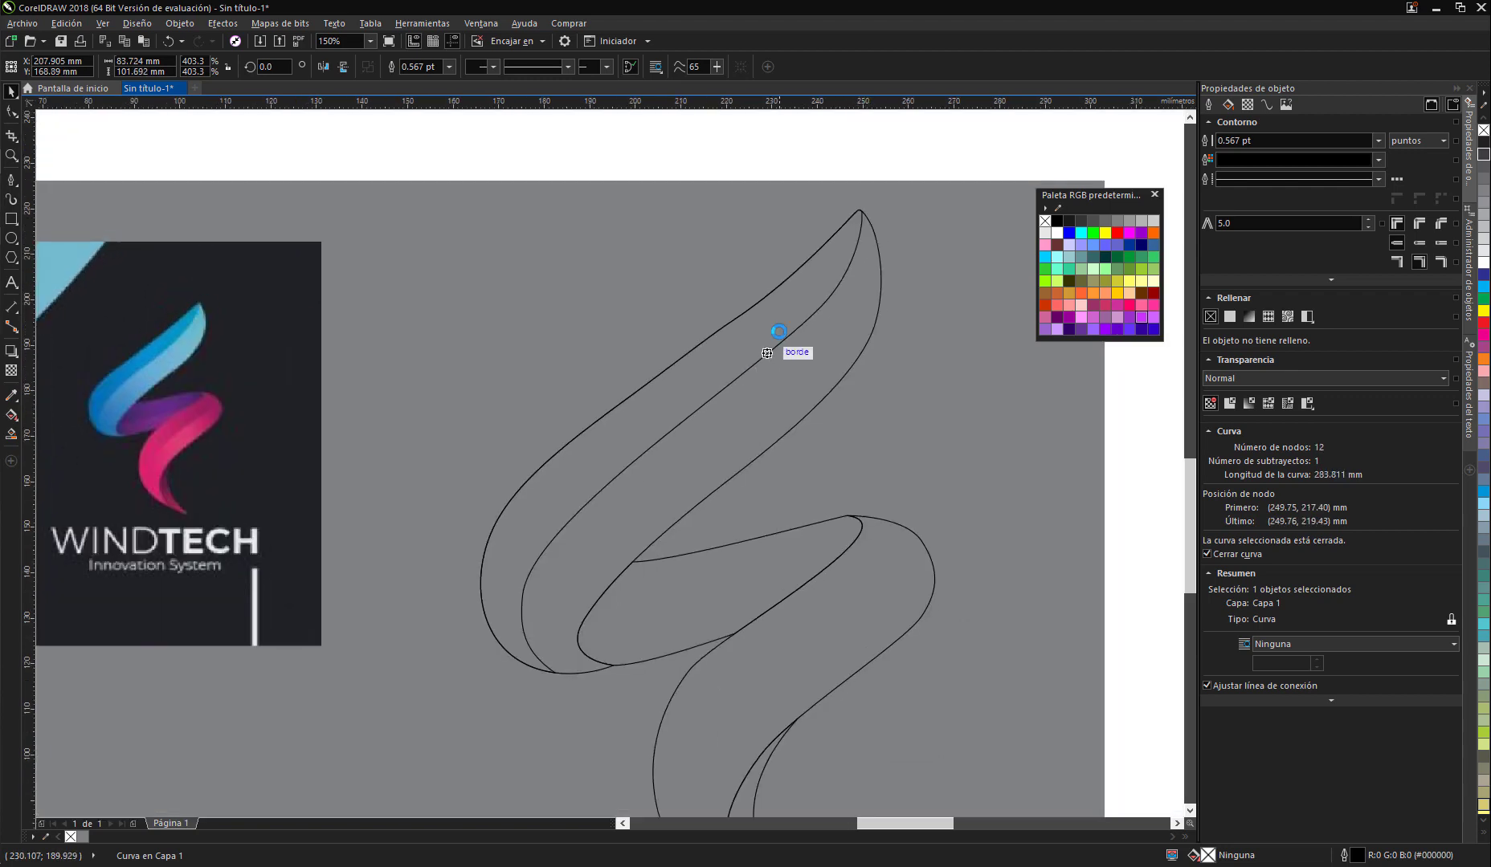
key(c)
key(space)
scroll(778, 330, down, 2)
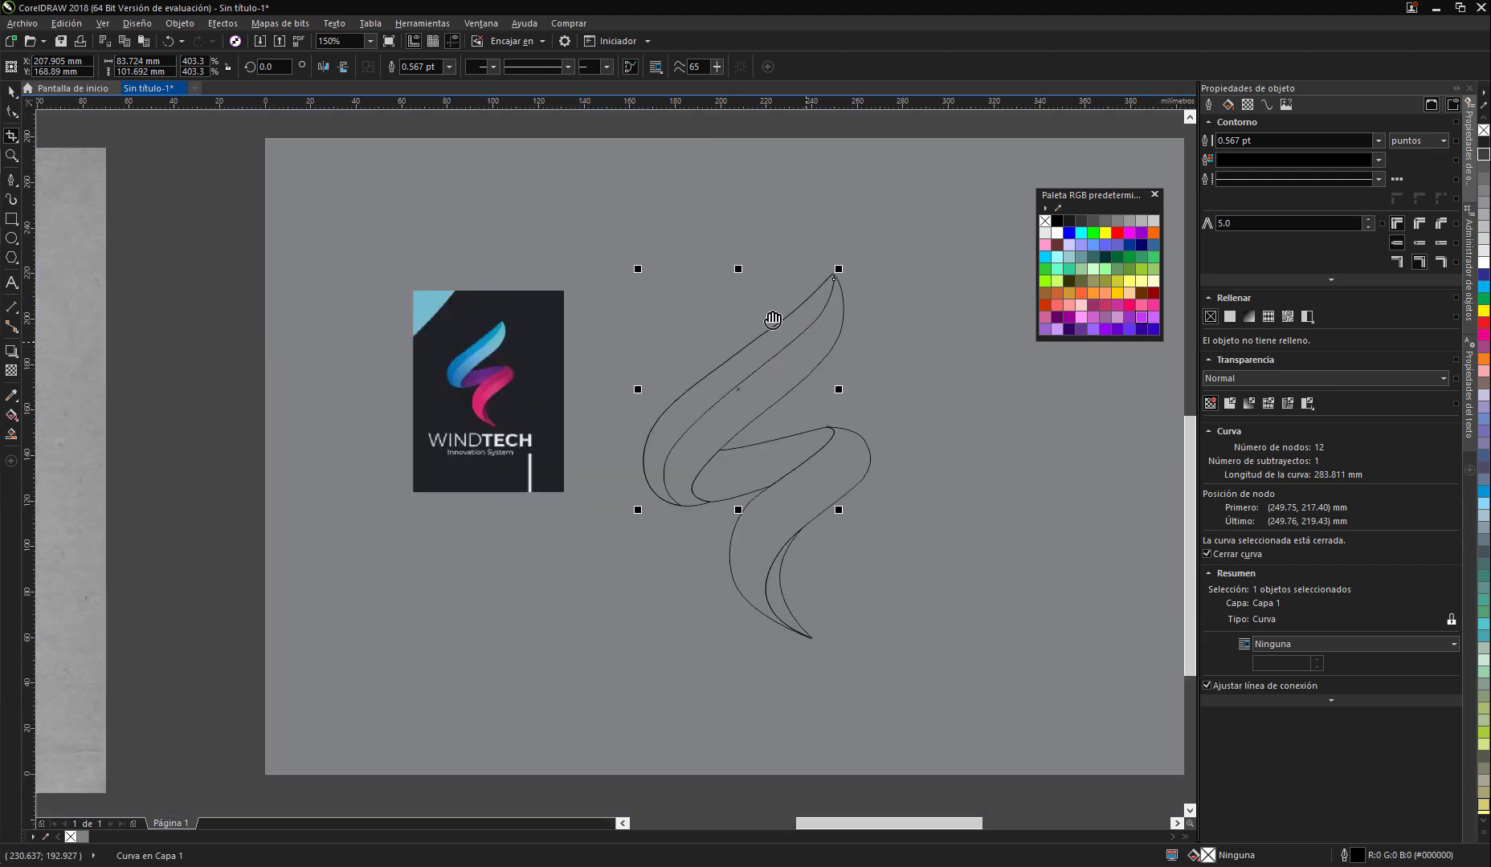
click(1484, 275)
Step: Fill the inner band of the upper ribbon with cyan and the middle connecting piece with purple-magenta
click(742, 339)
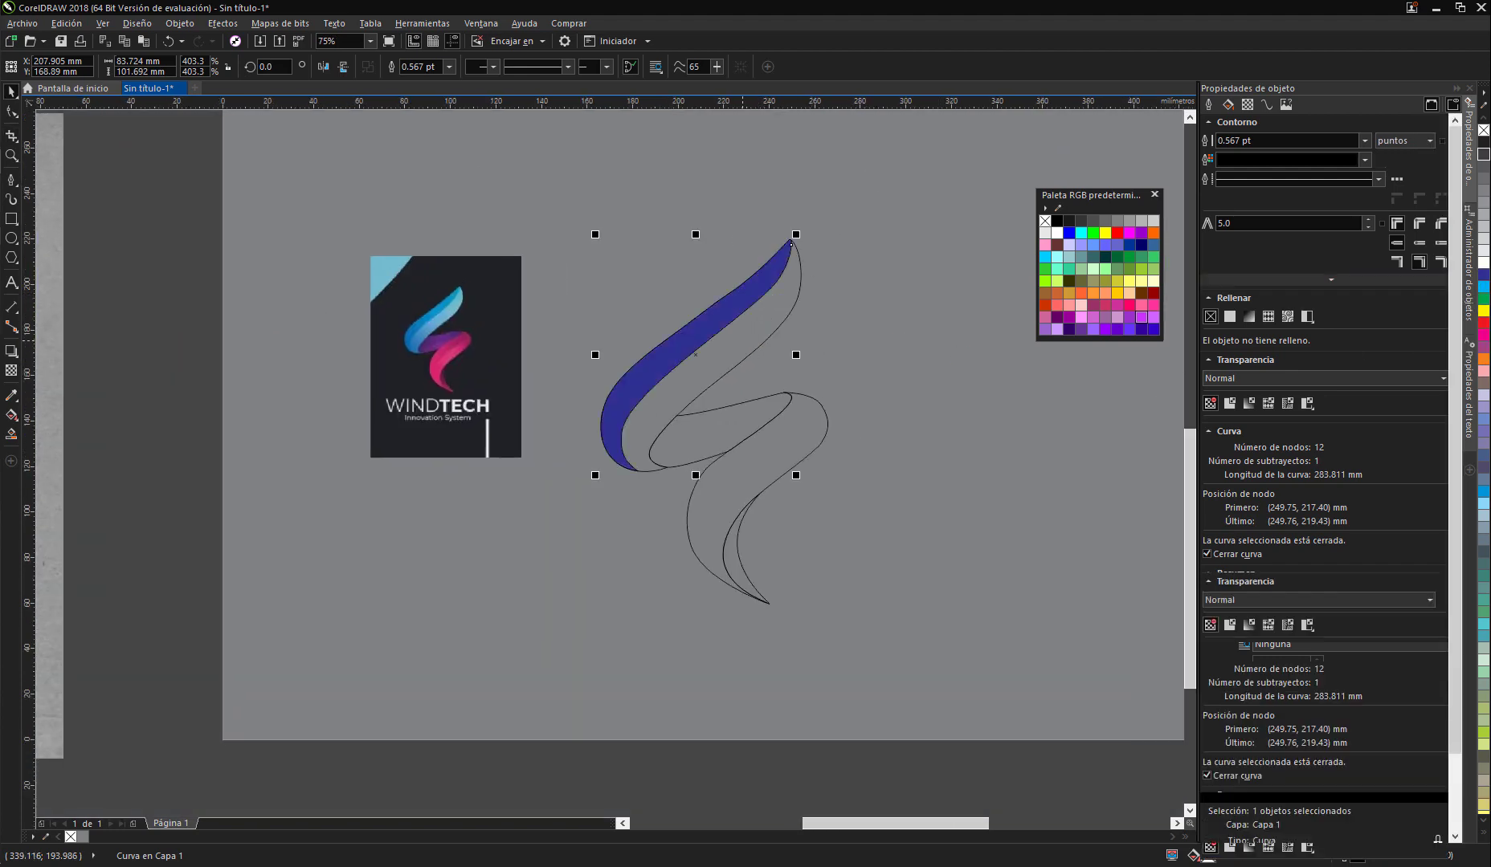
click(1483, 286)
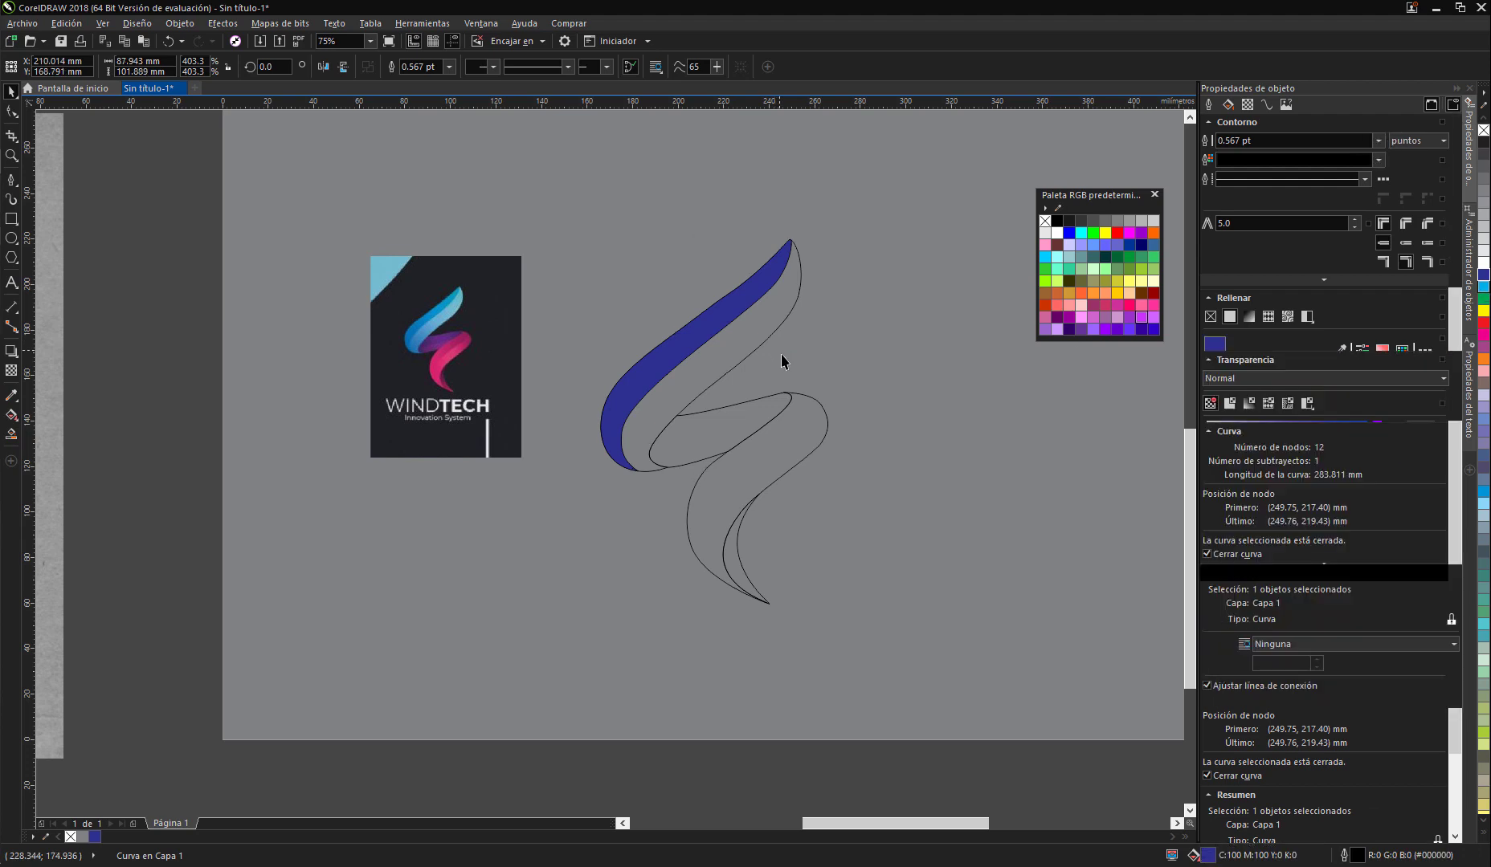
drag(764, 316, 745, 254)
click(728, 367)
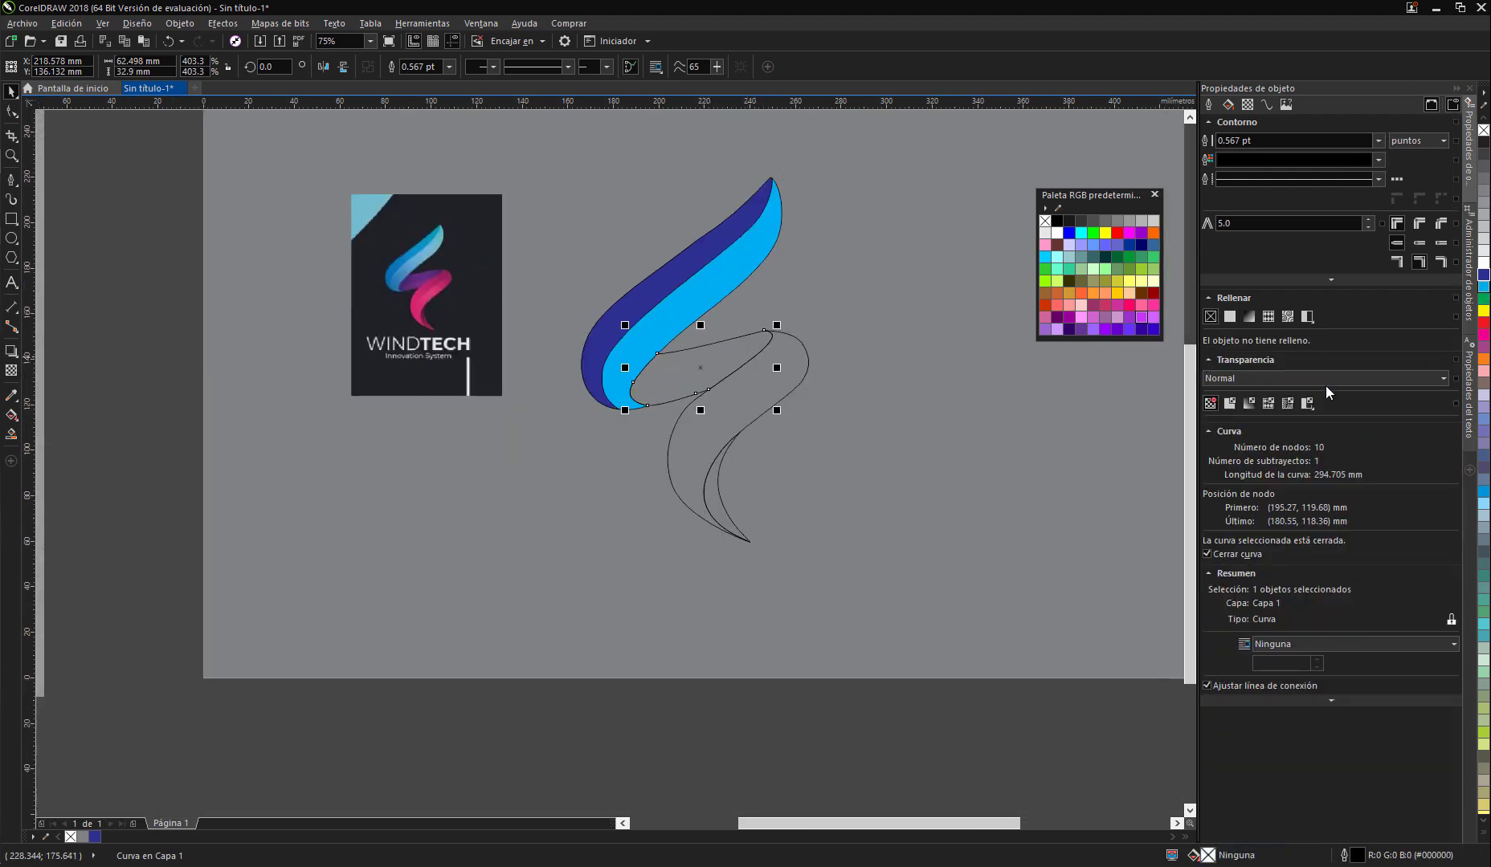
click(1485, 348)
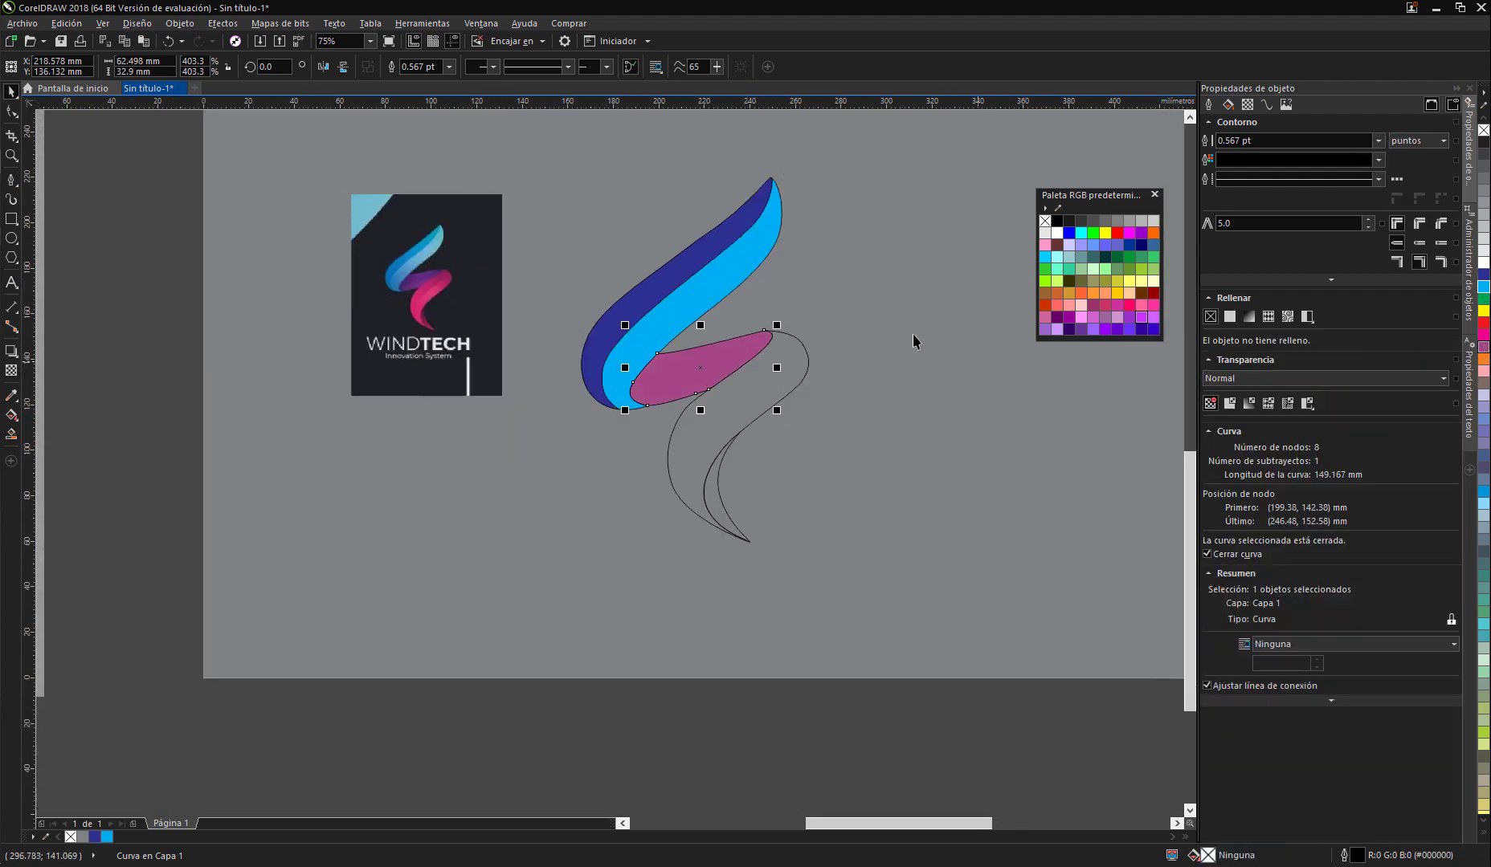
Step: Fill the large lower ribbon with pink-red (C0 M100 Y60 K0) and its small tail piece with salmon (C0 M60 Y40 K0)
key(Tab)
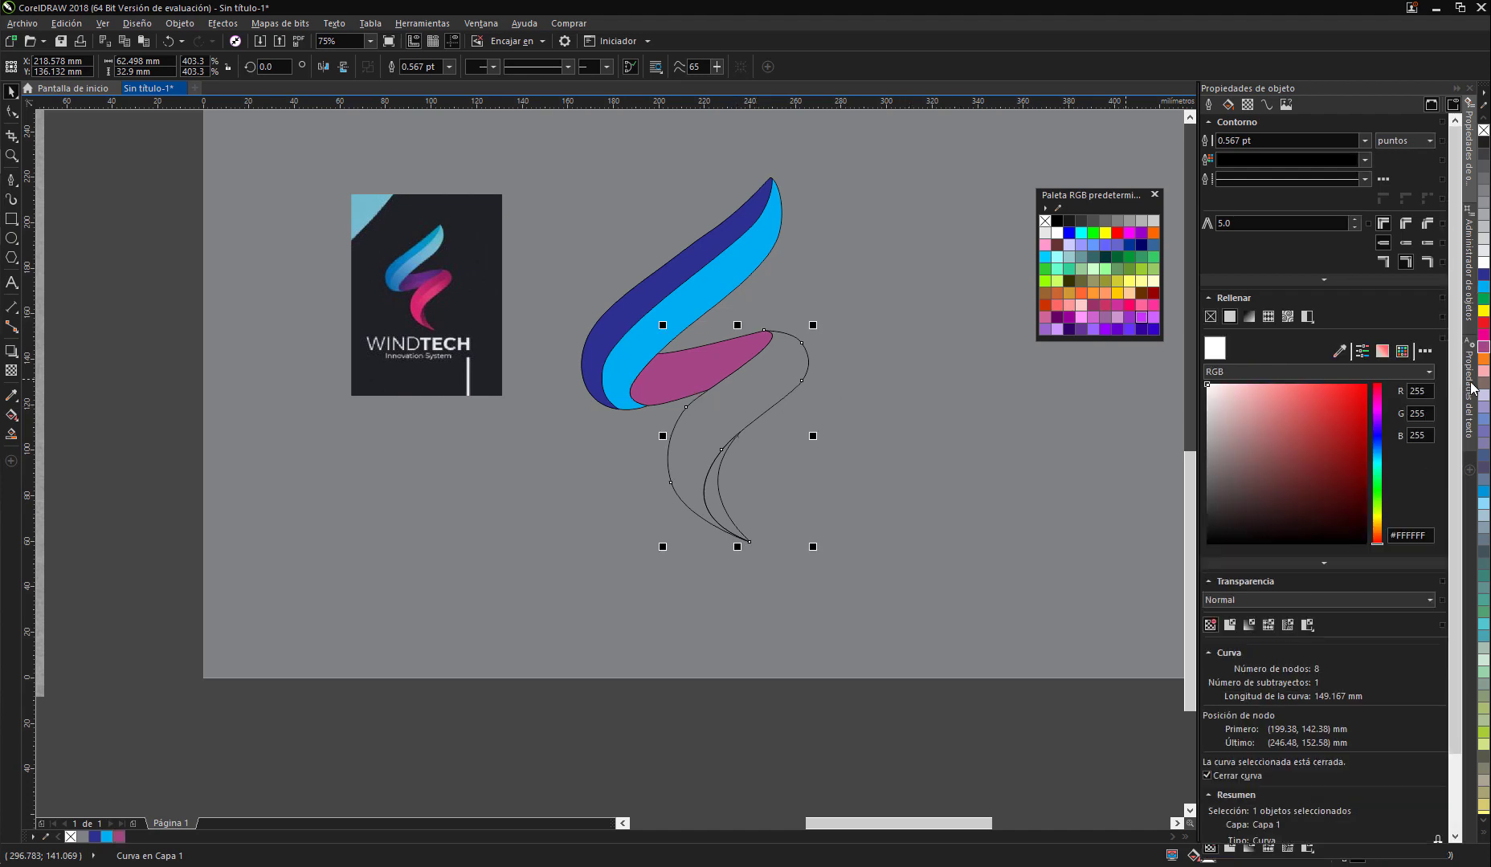
scroll(1483, 496, down, 3)
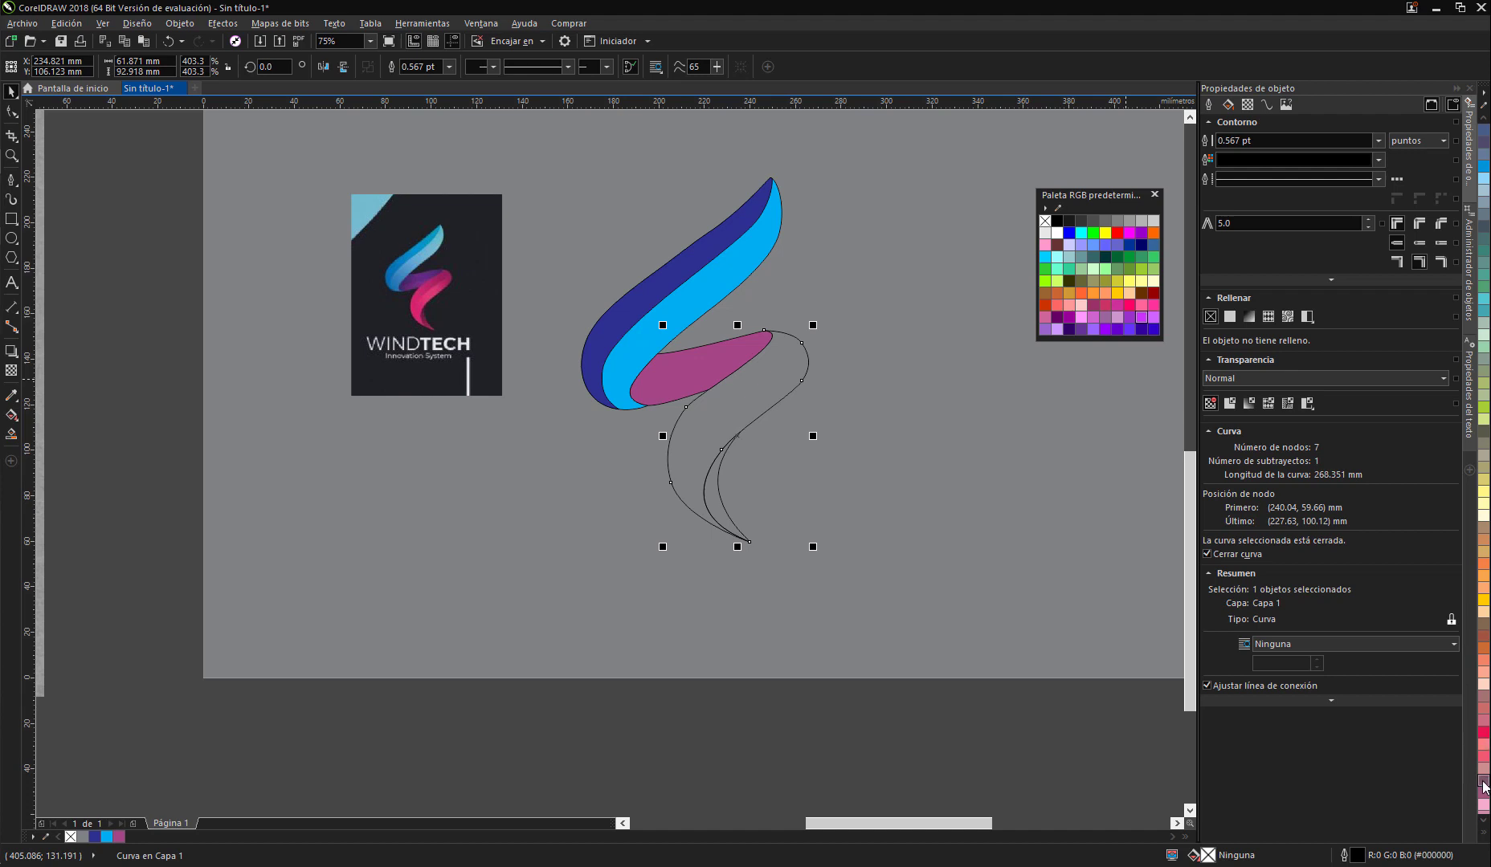
drag(1483, 739, 782, 391)
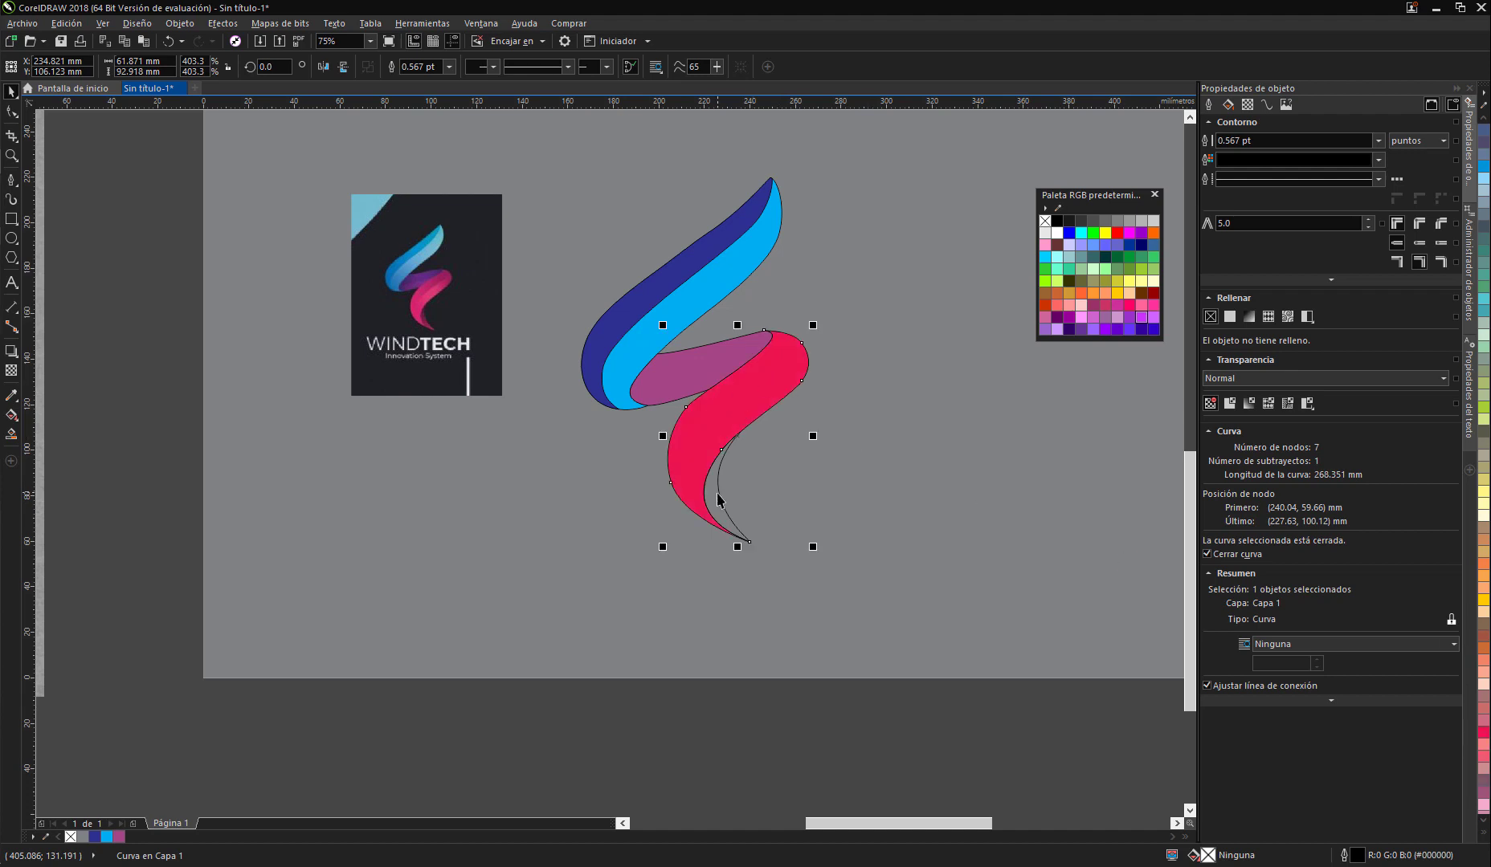
click(1484, 735)
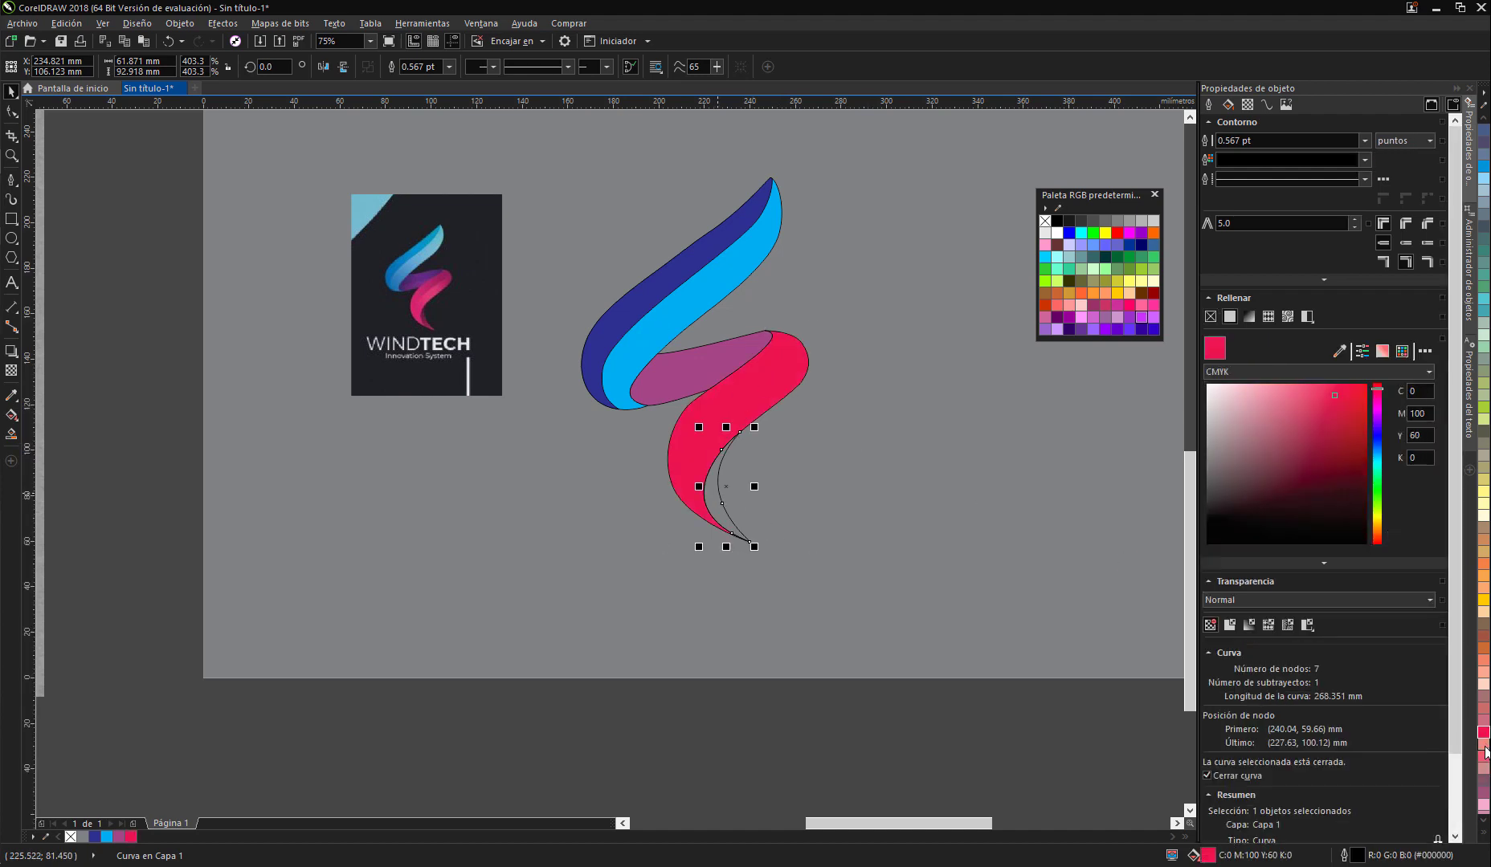
click(1484, 747)
drag(552, 350, 606, 349)
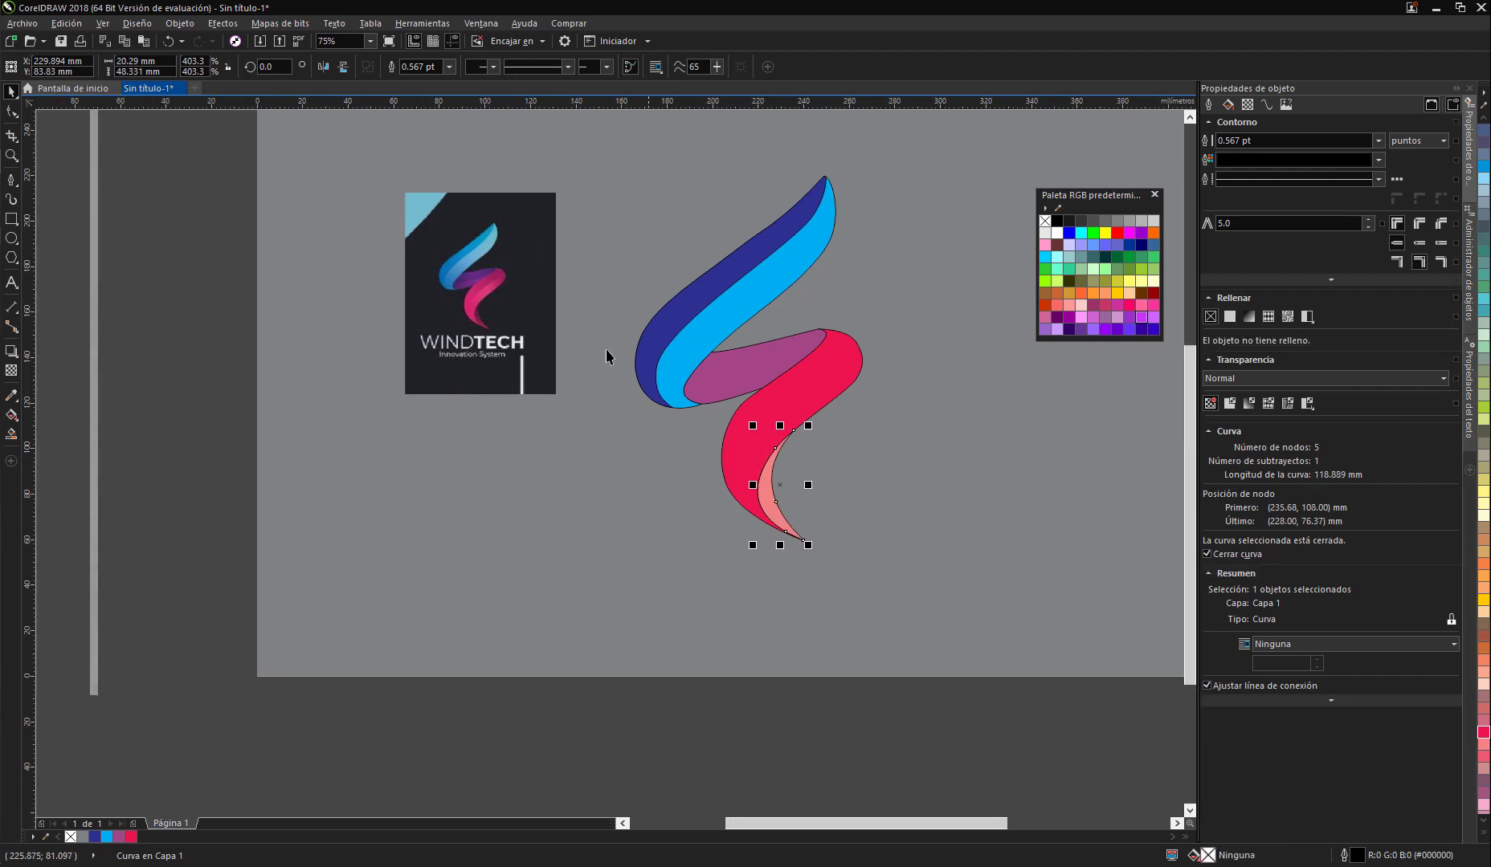
click(728, 687)
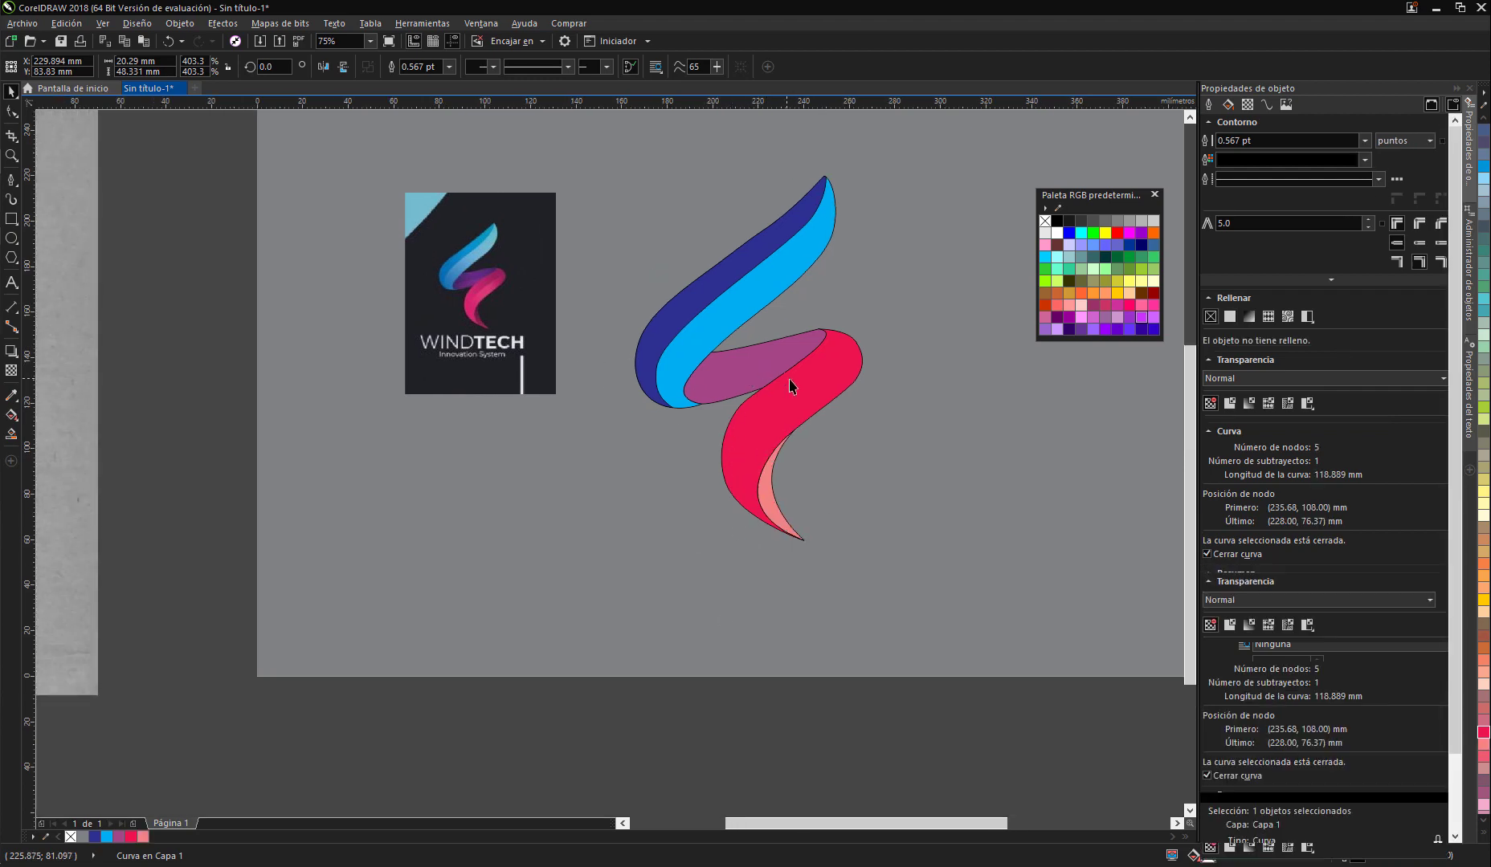
click(683, 604)
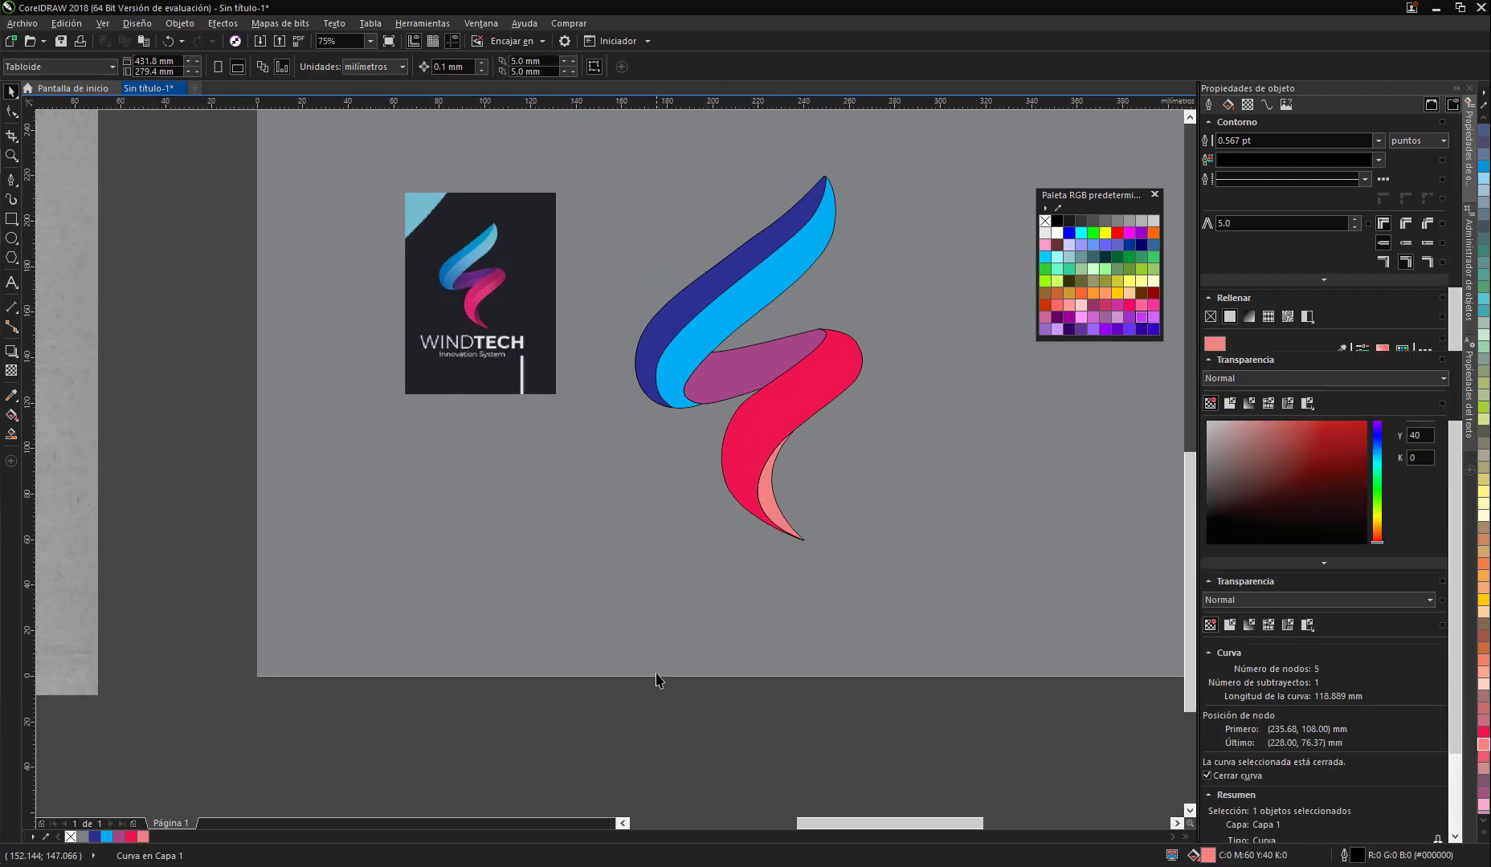
Step: Remove the outline from all five coloured pieces of the ribbon
drag(522, 730, 944, 178)
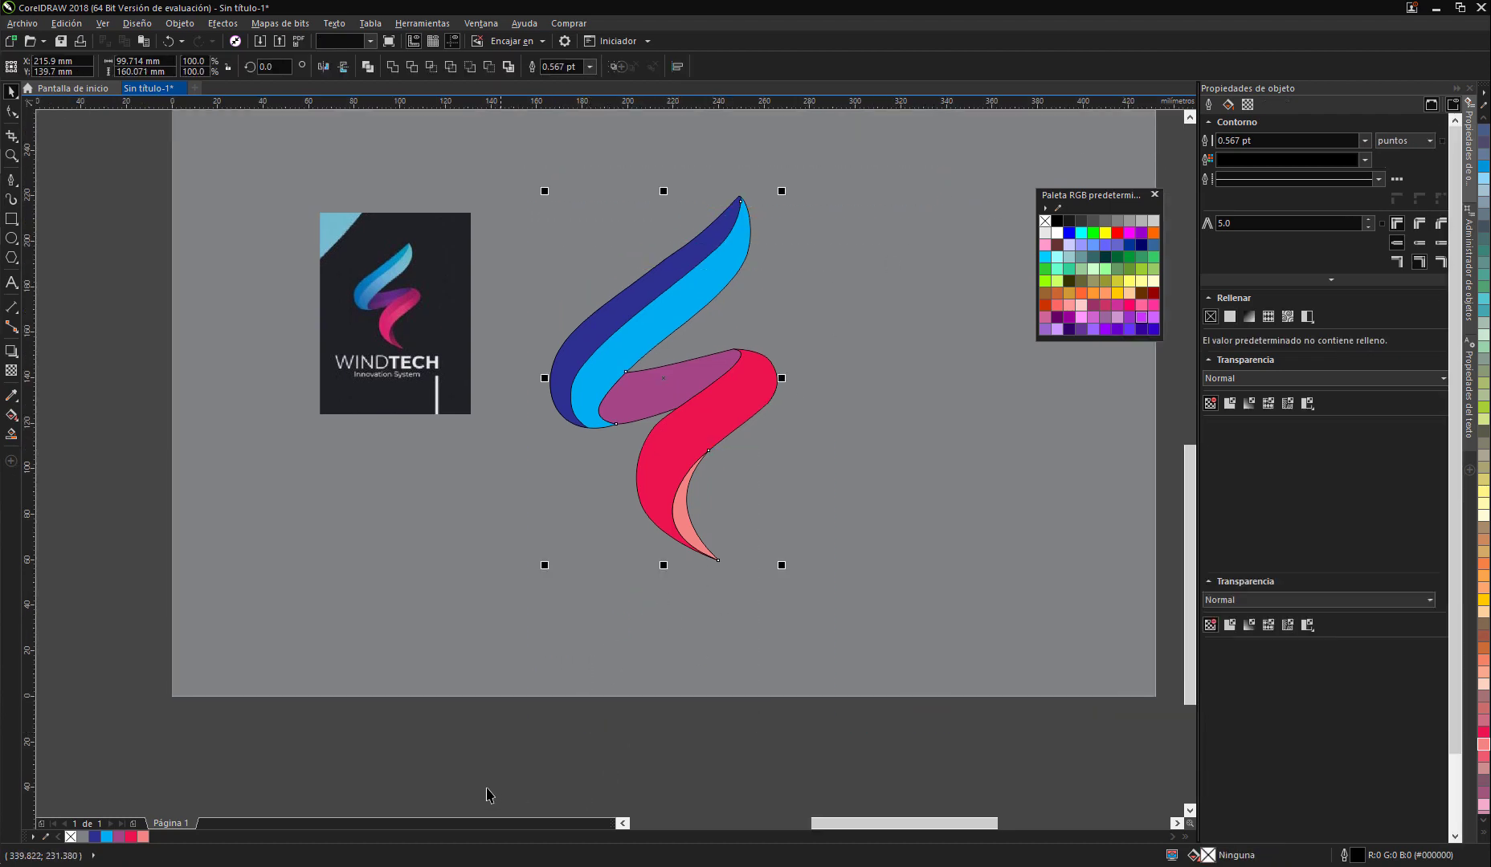
drag(470, 758, 943, 149)
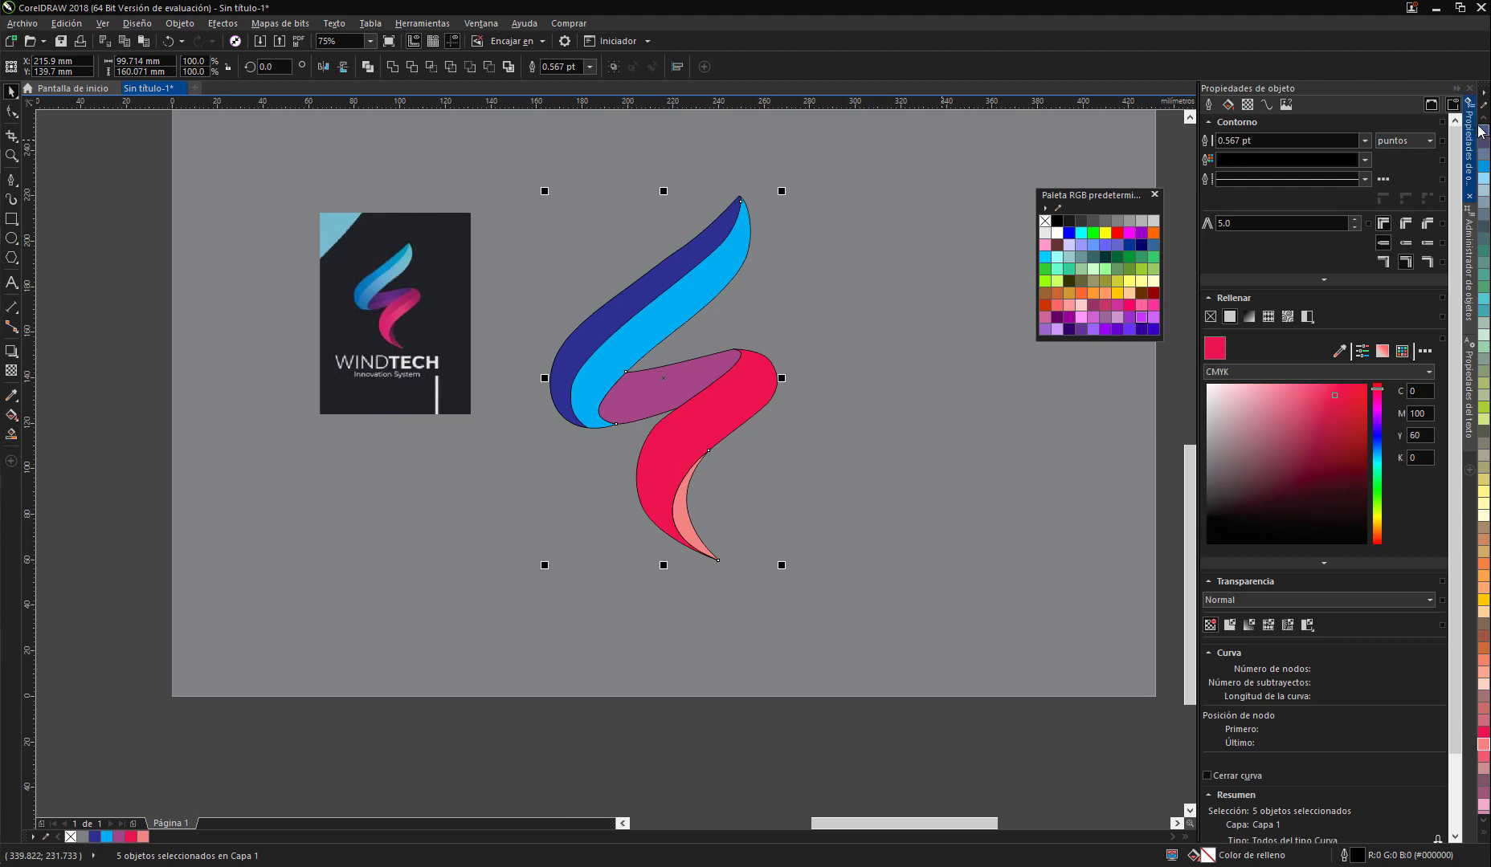
scroll(1487, 167, up, 5)
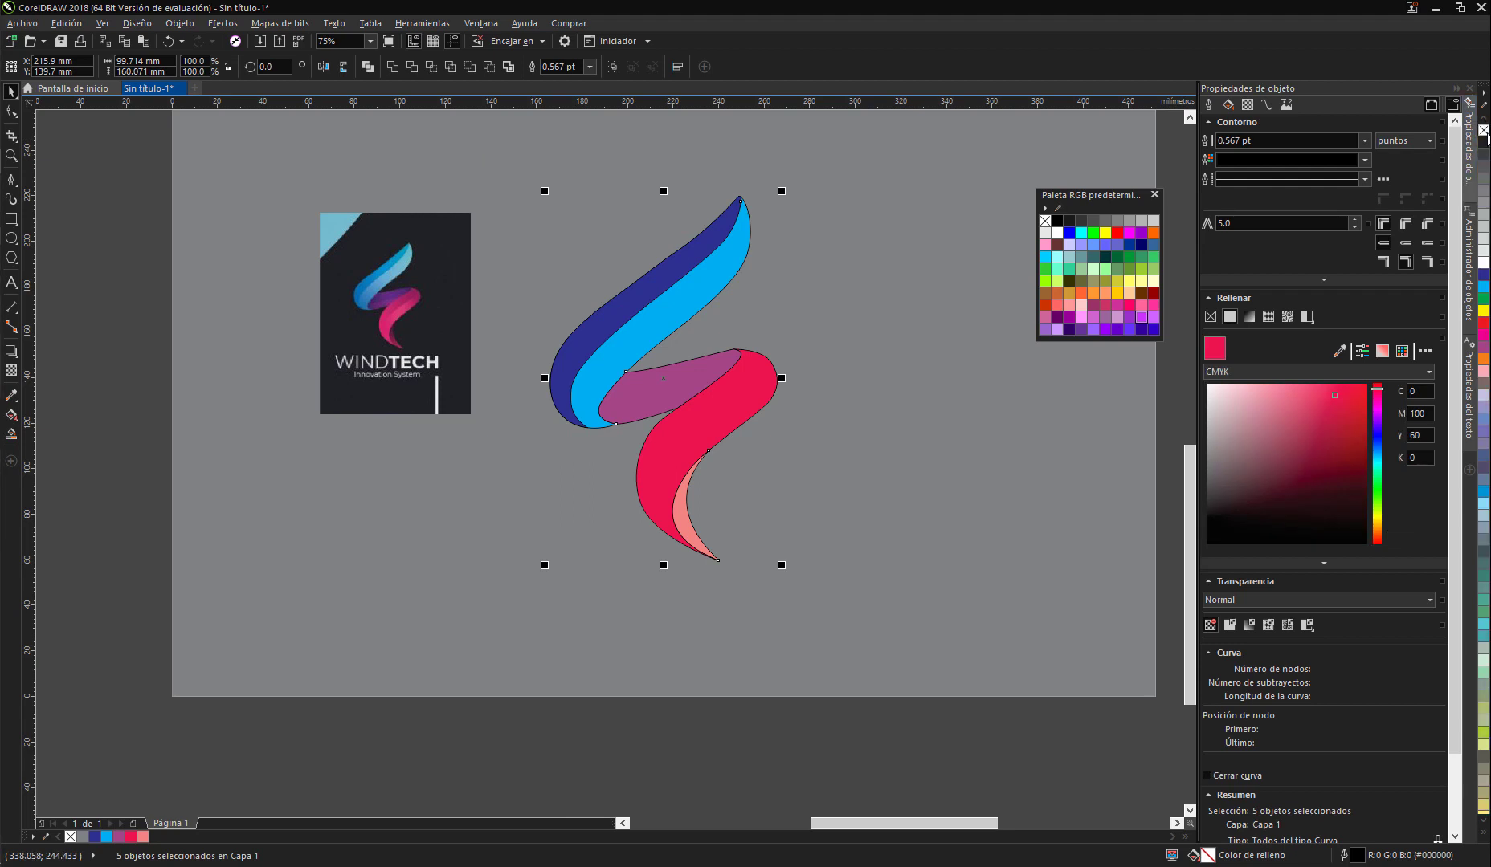
right_click(1483, 130)
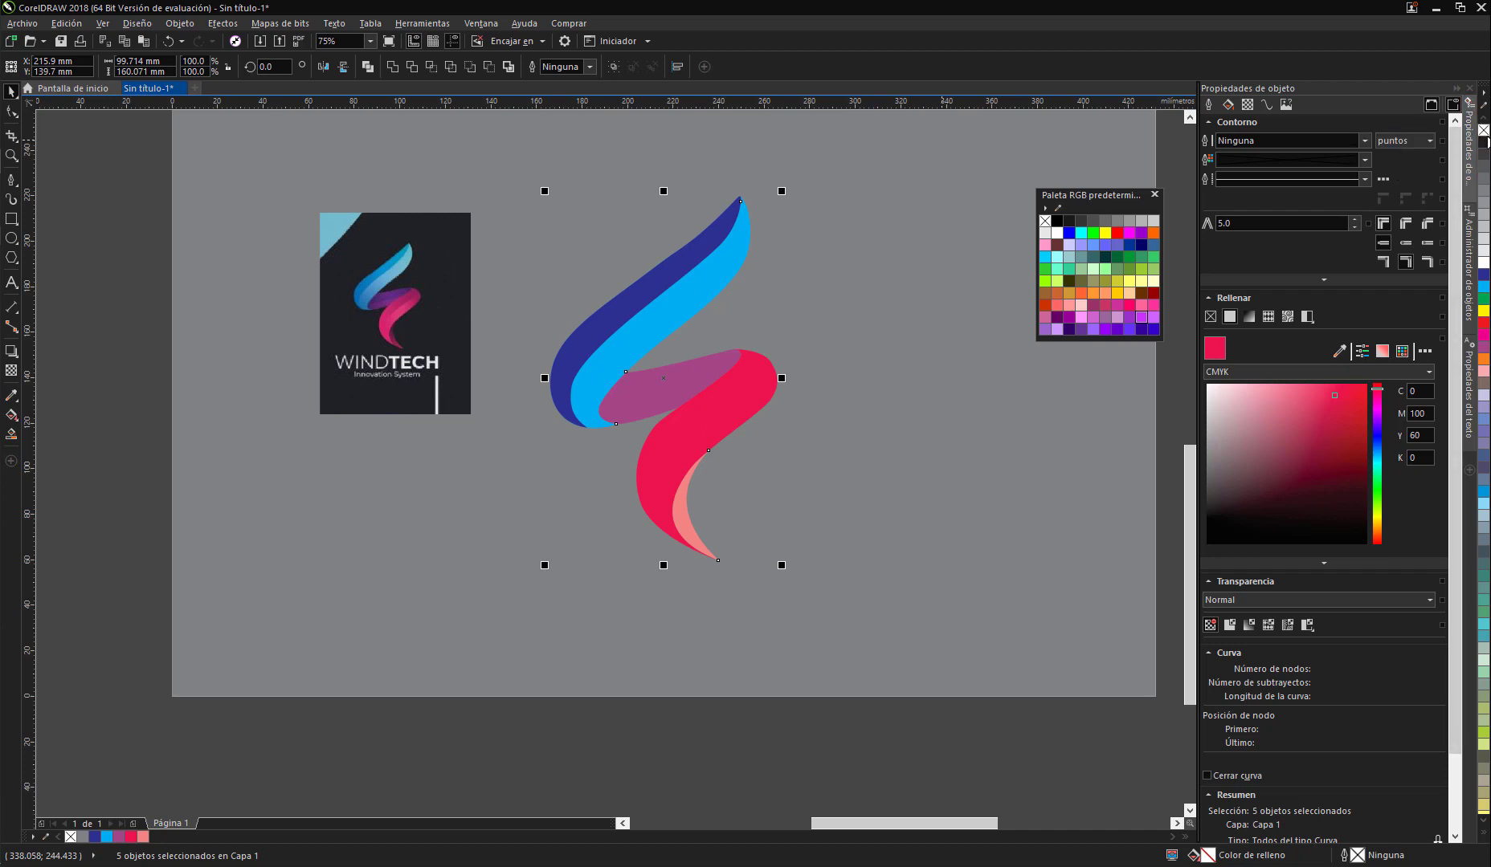
scroll(763, 458, up, 1)
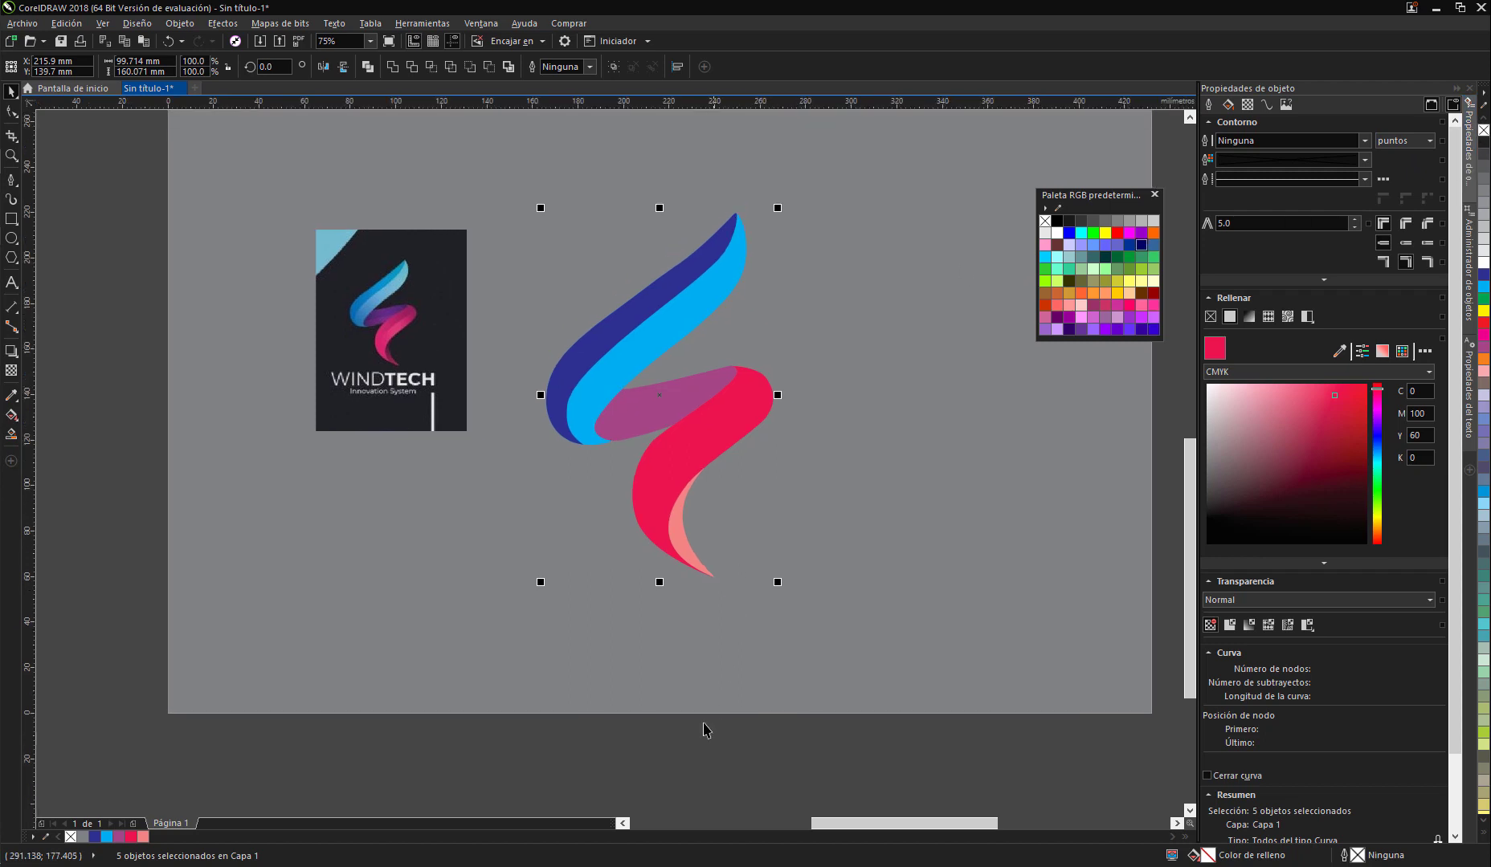
click(559, 482)
Step: Draw a square about 23 mm wide between the reference image and the ribbon as a colour sample
scroll(471, 328, up, 1)
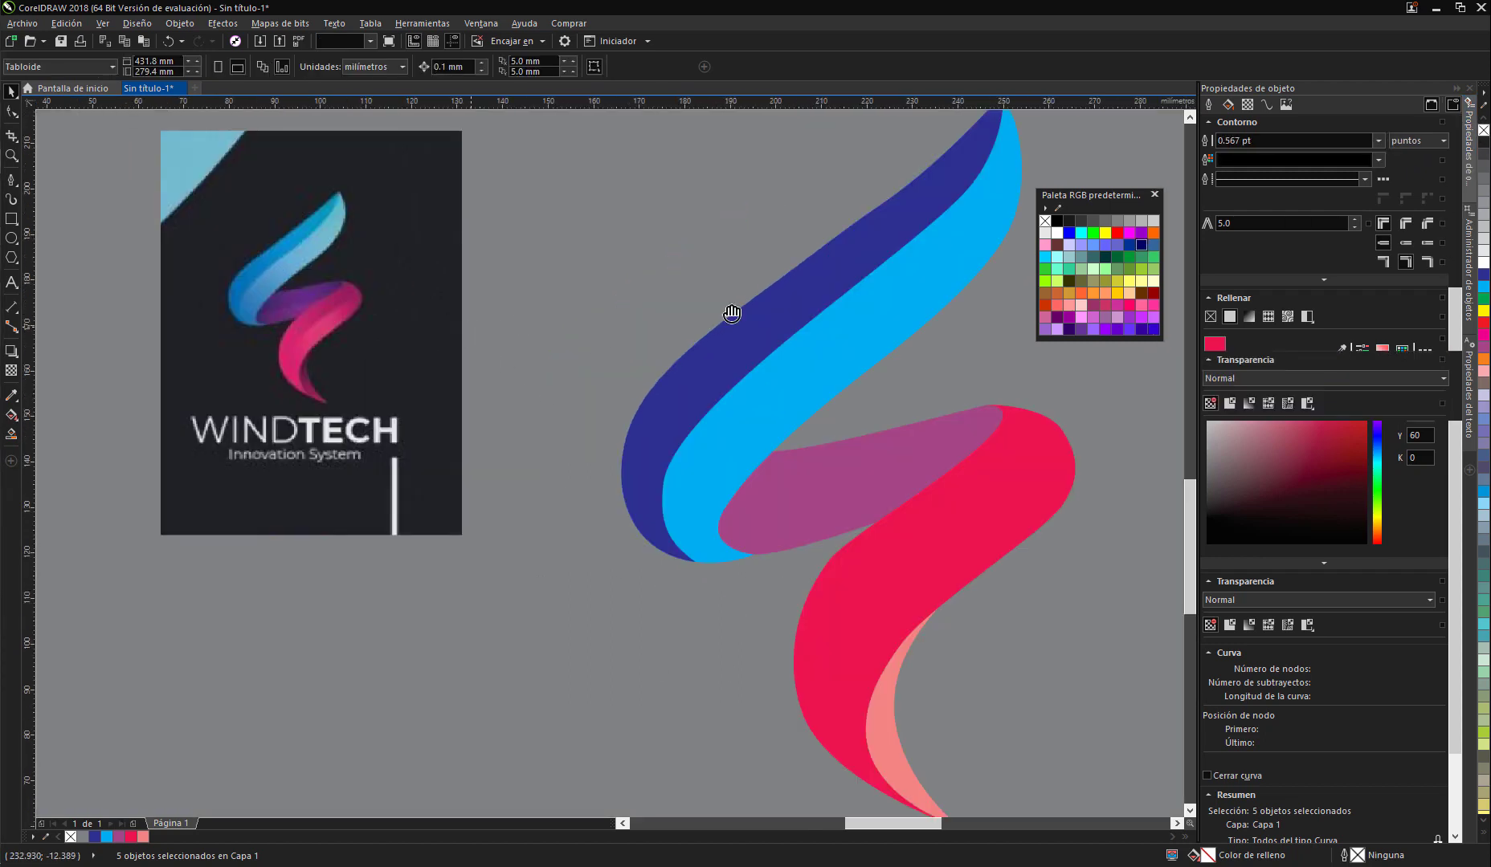
drag(732, 313, 739, 412)
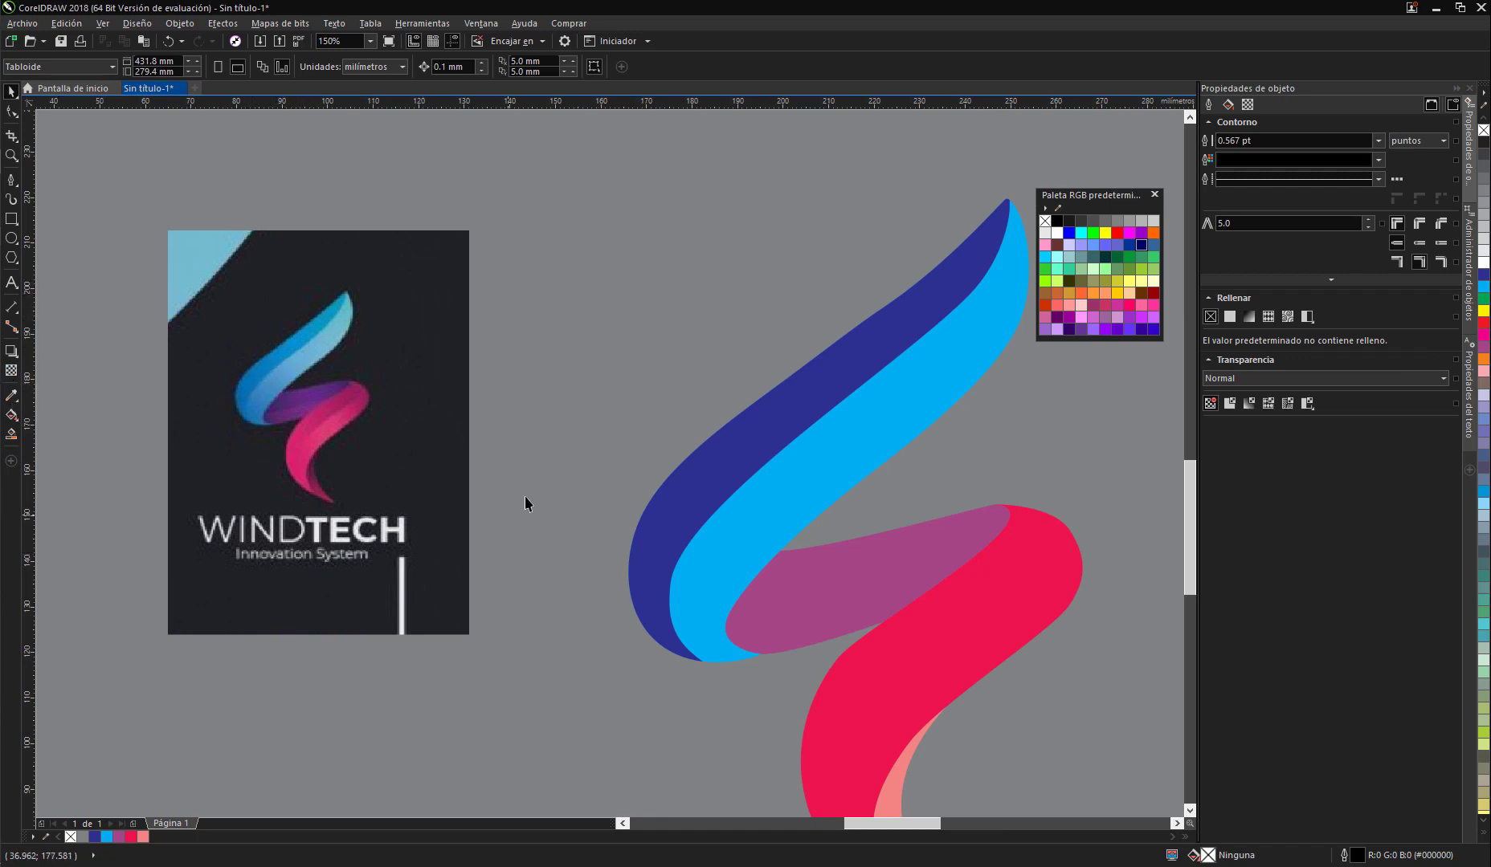
click(12, 370)
click(11, 371)
click(12, 220)
mouse_move(563, 230)
mouse_down()
mouse_move(682, 316)
mouse_move(685, 338)
mouse_move(670, 337)
mouse_up()
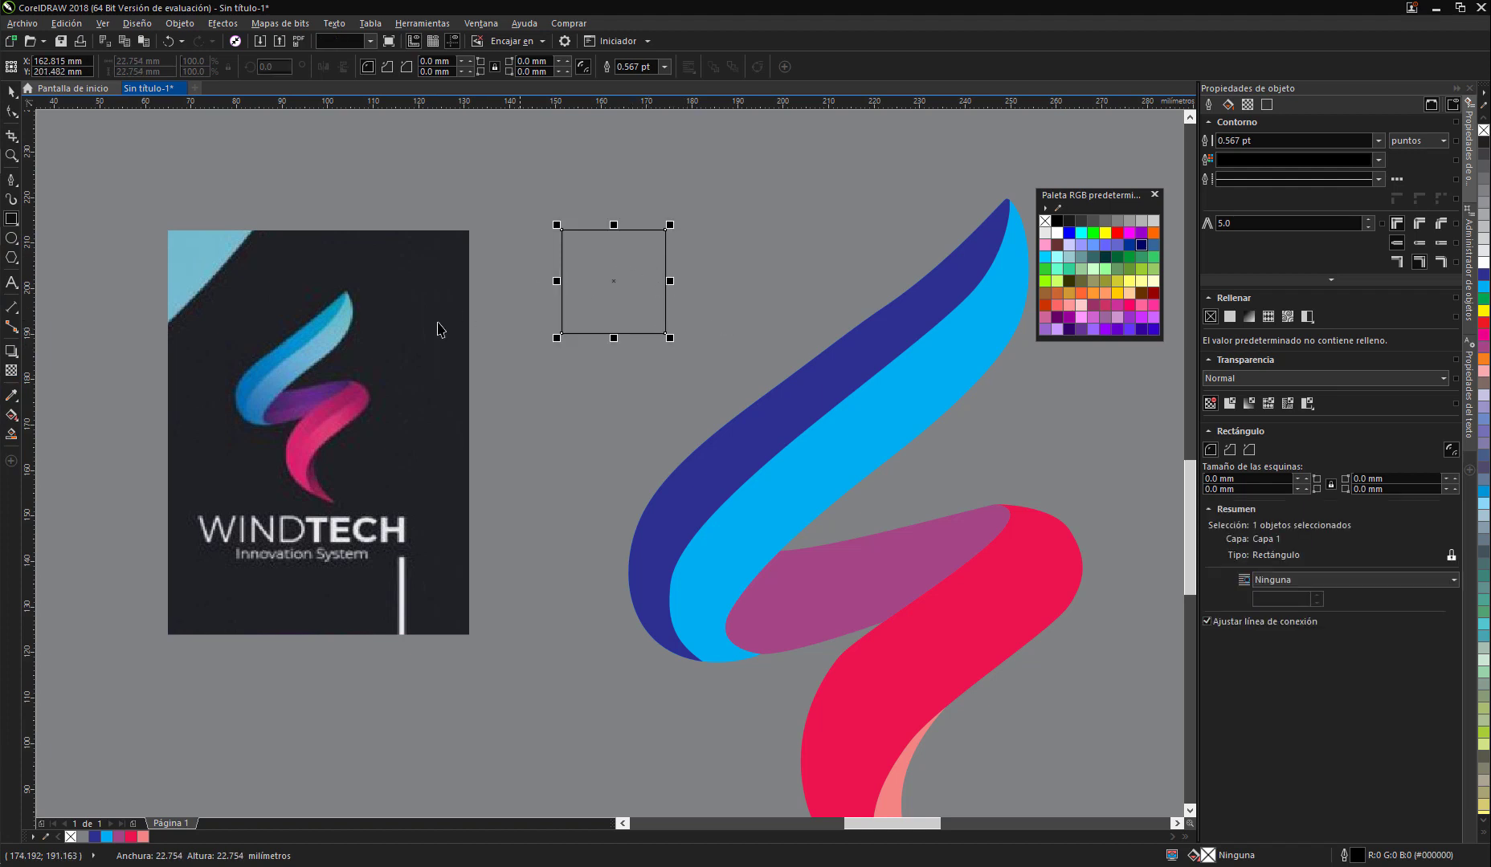
key(space)
Step: Sample the teal-blue at the upper tip of the reference ribbon and fill the square with it (#00A0C3)
click(12, 395)
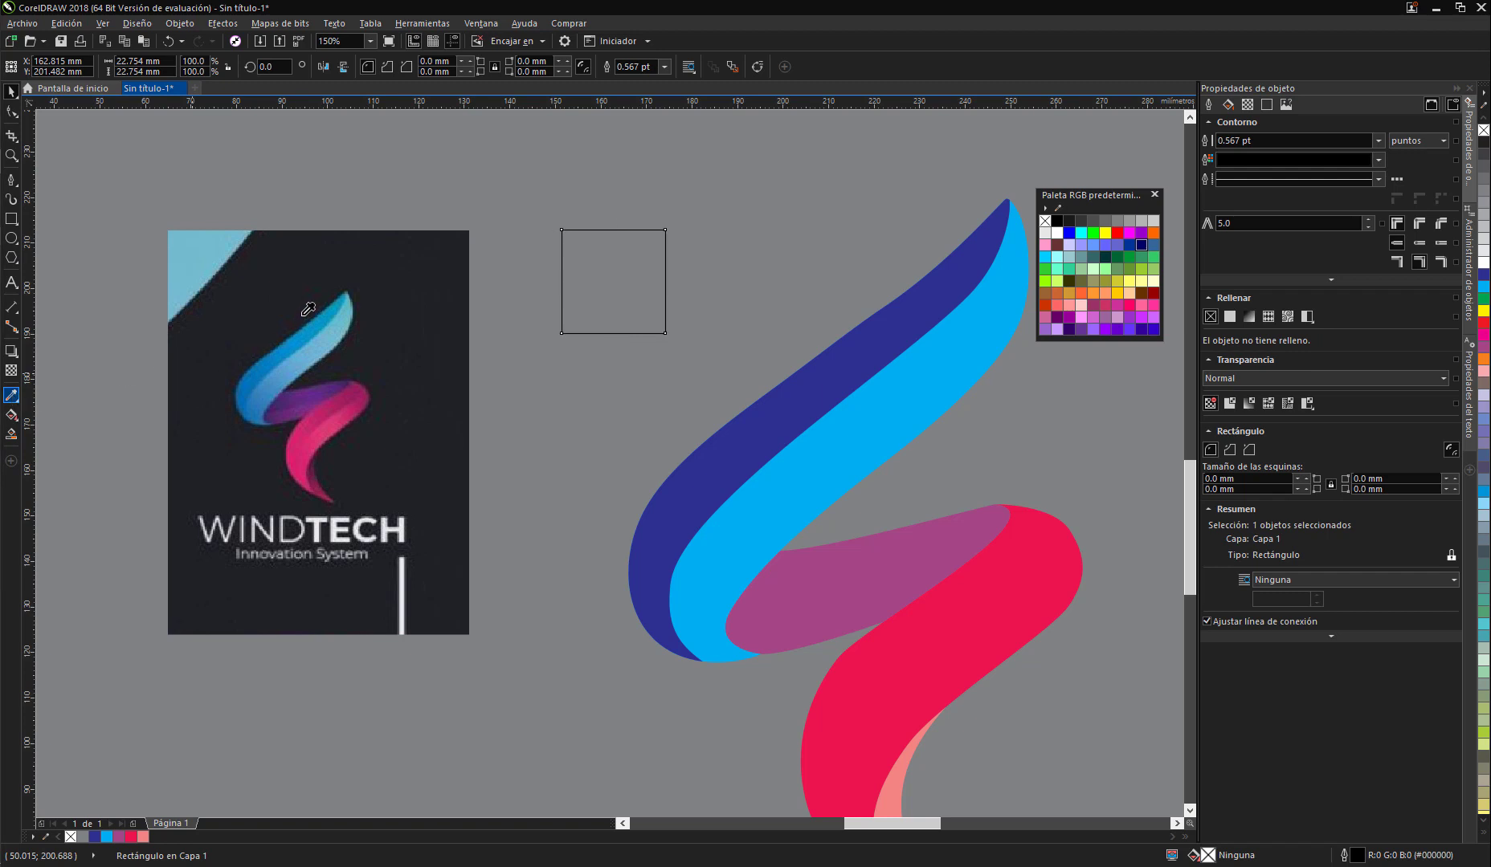
click(341, 300)
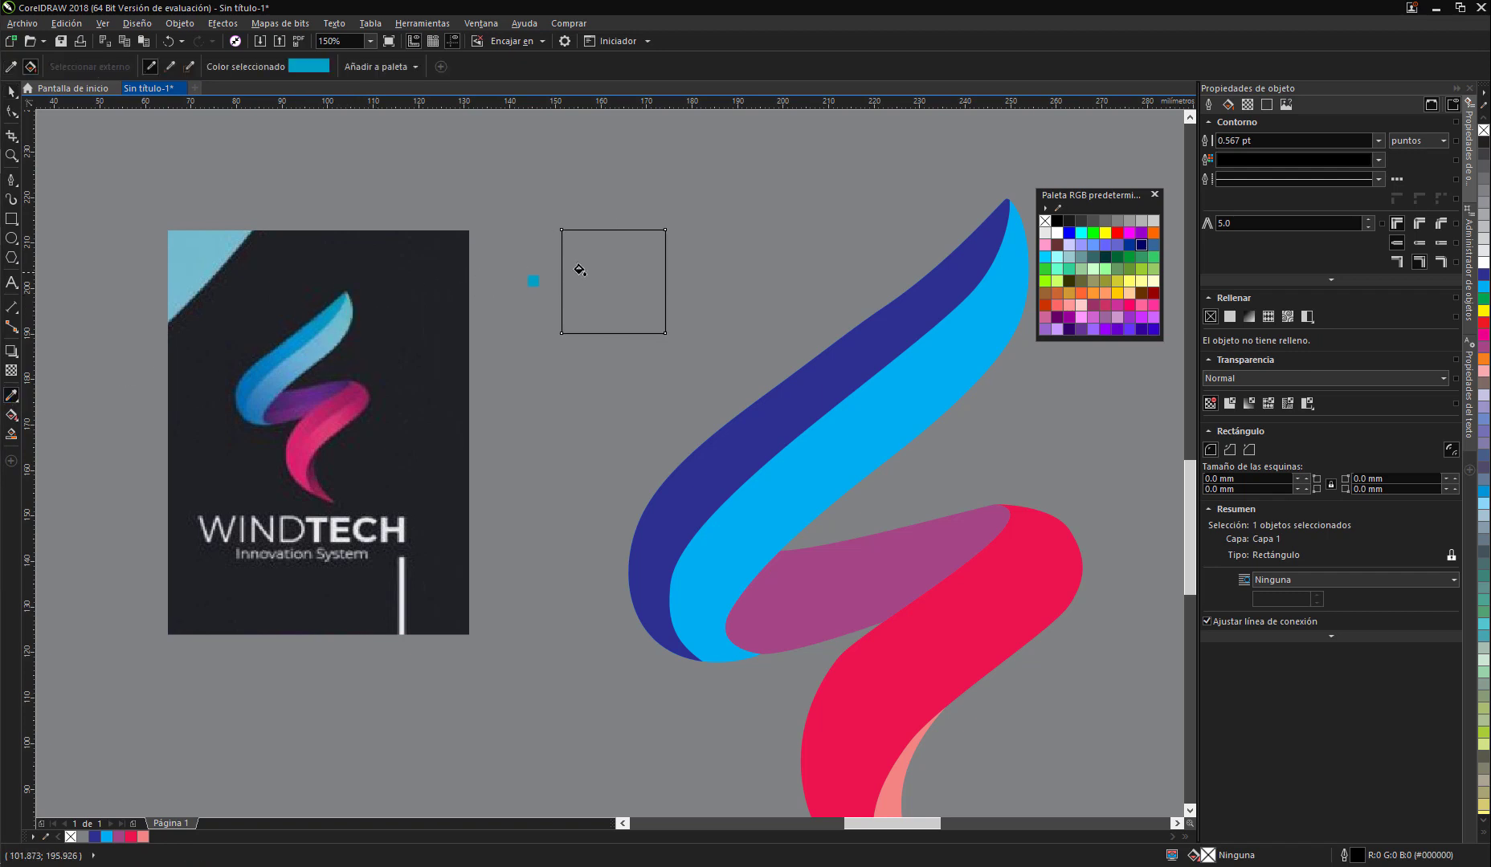
click(614, 266)
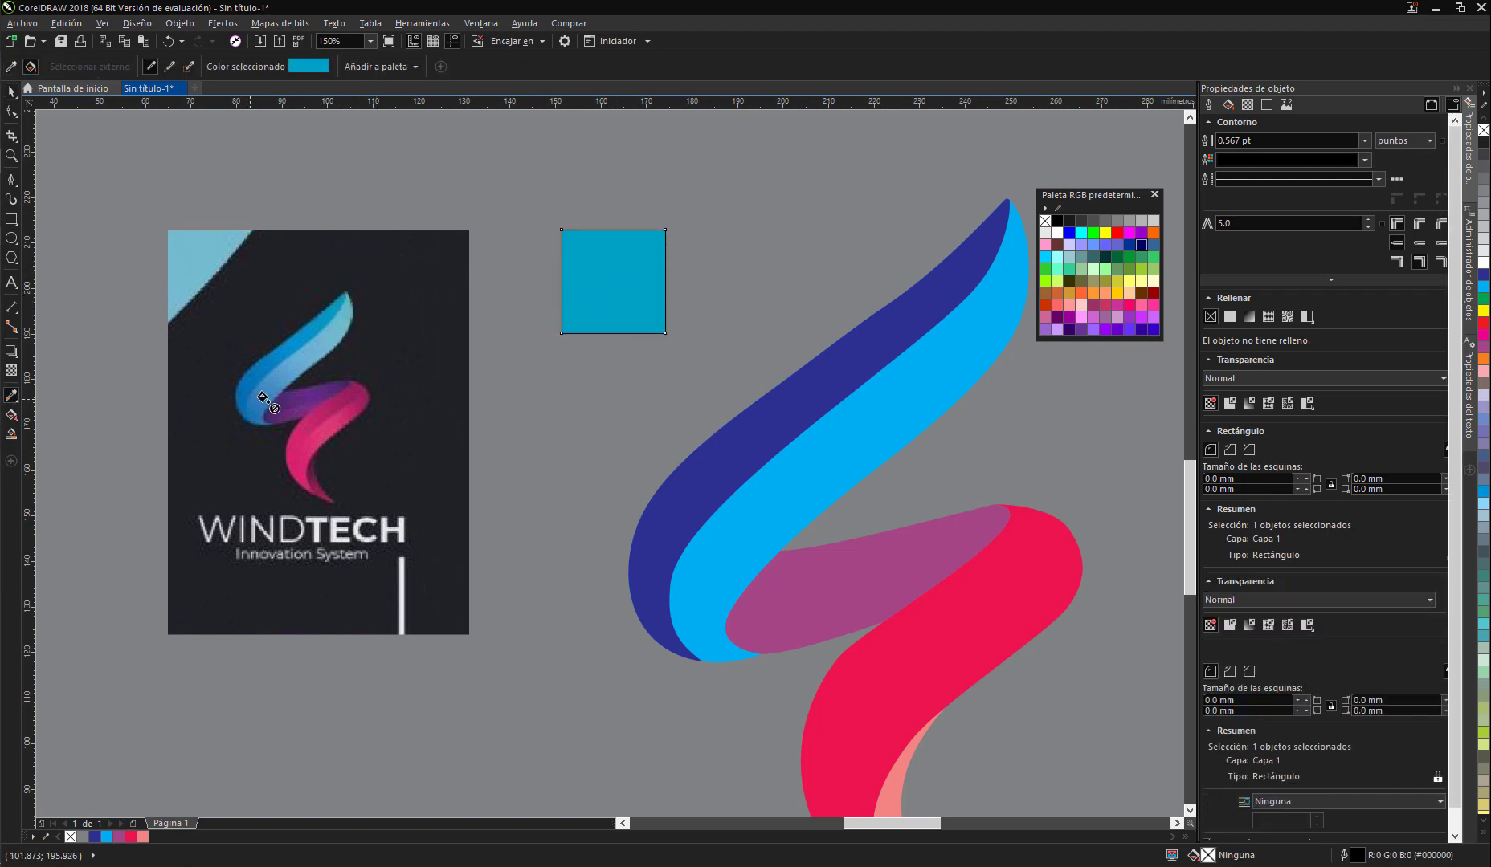
Step: Sample the darker blue at the outer bend of the reference's upper ribbon and fill the square with it (#046AB4)
scroll(341, 313, up, 5)
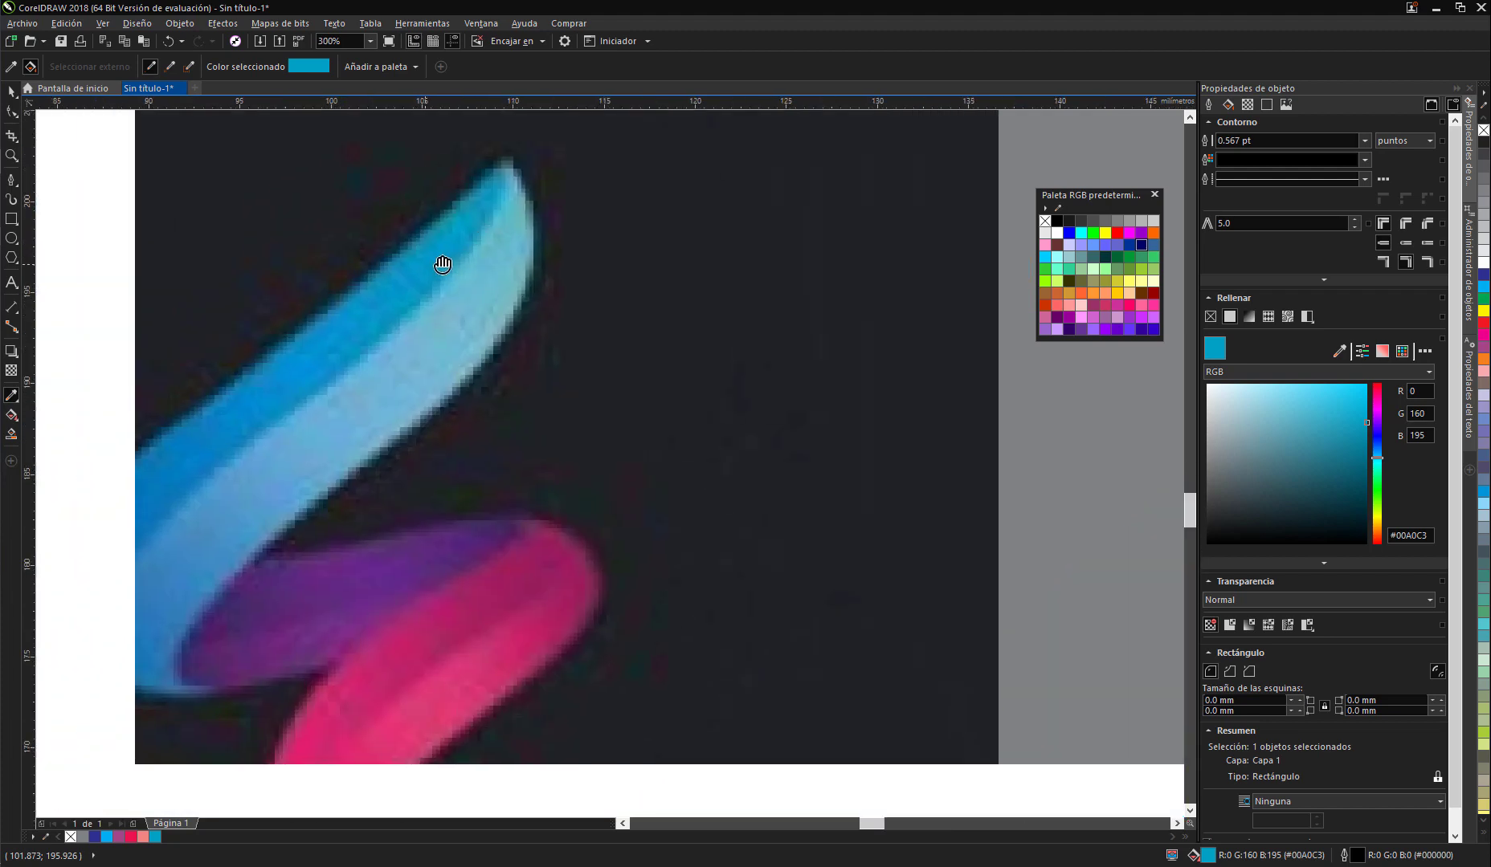
scroll(423, 291, down, 2)
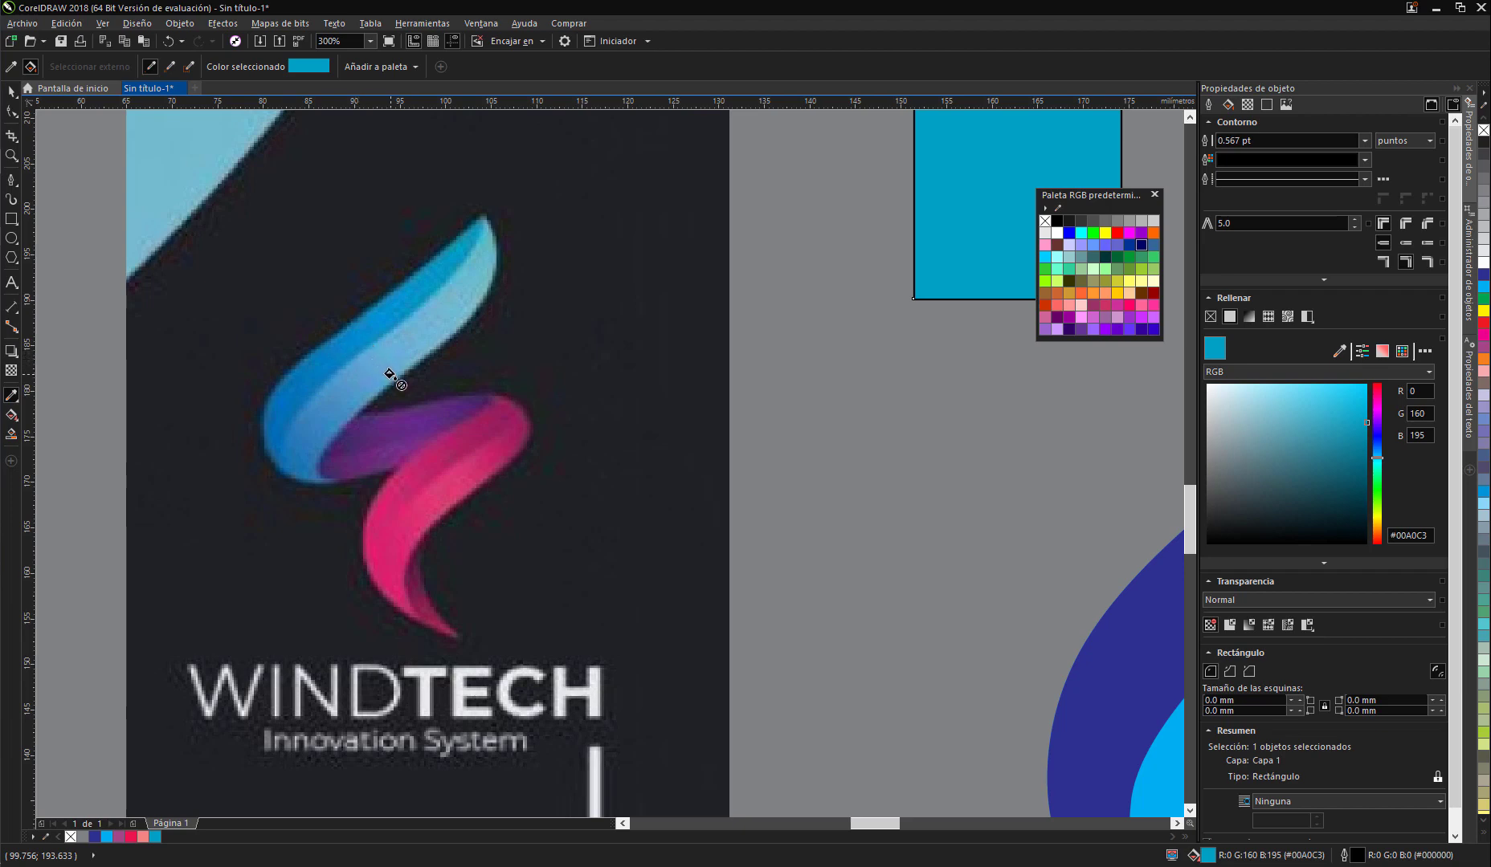
drag(646, 284, 569, 388)
key(space)
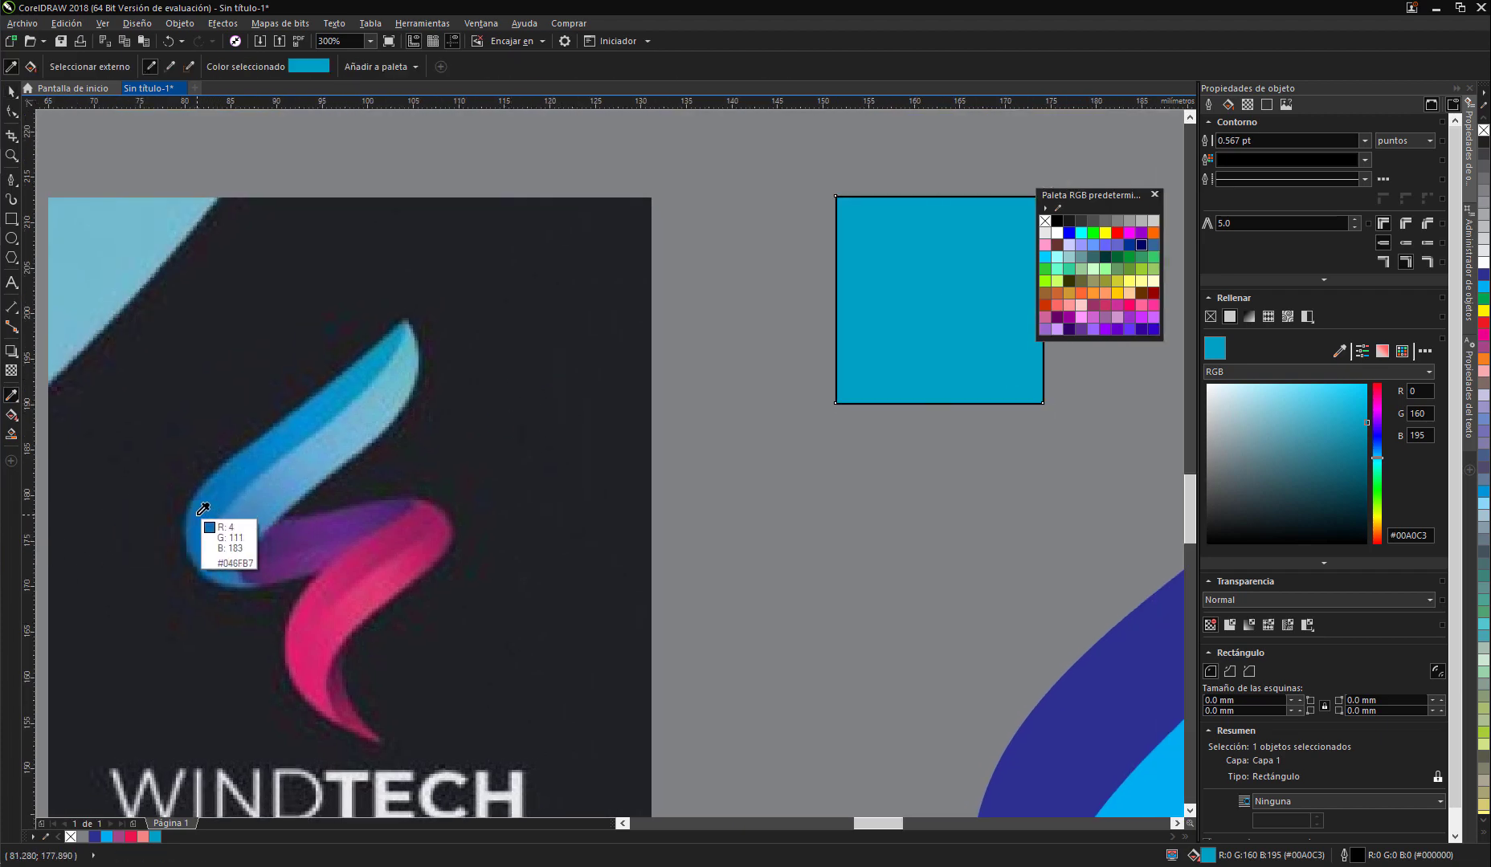
key(space)
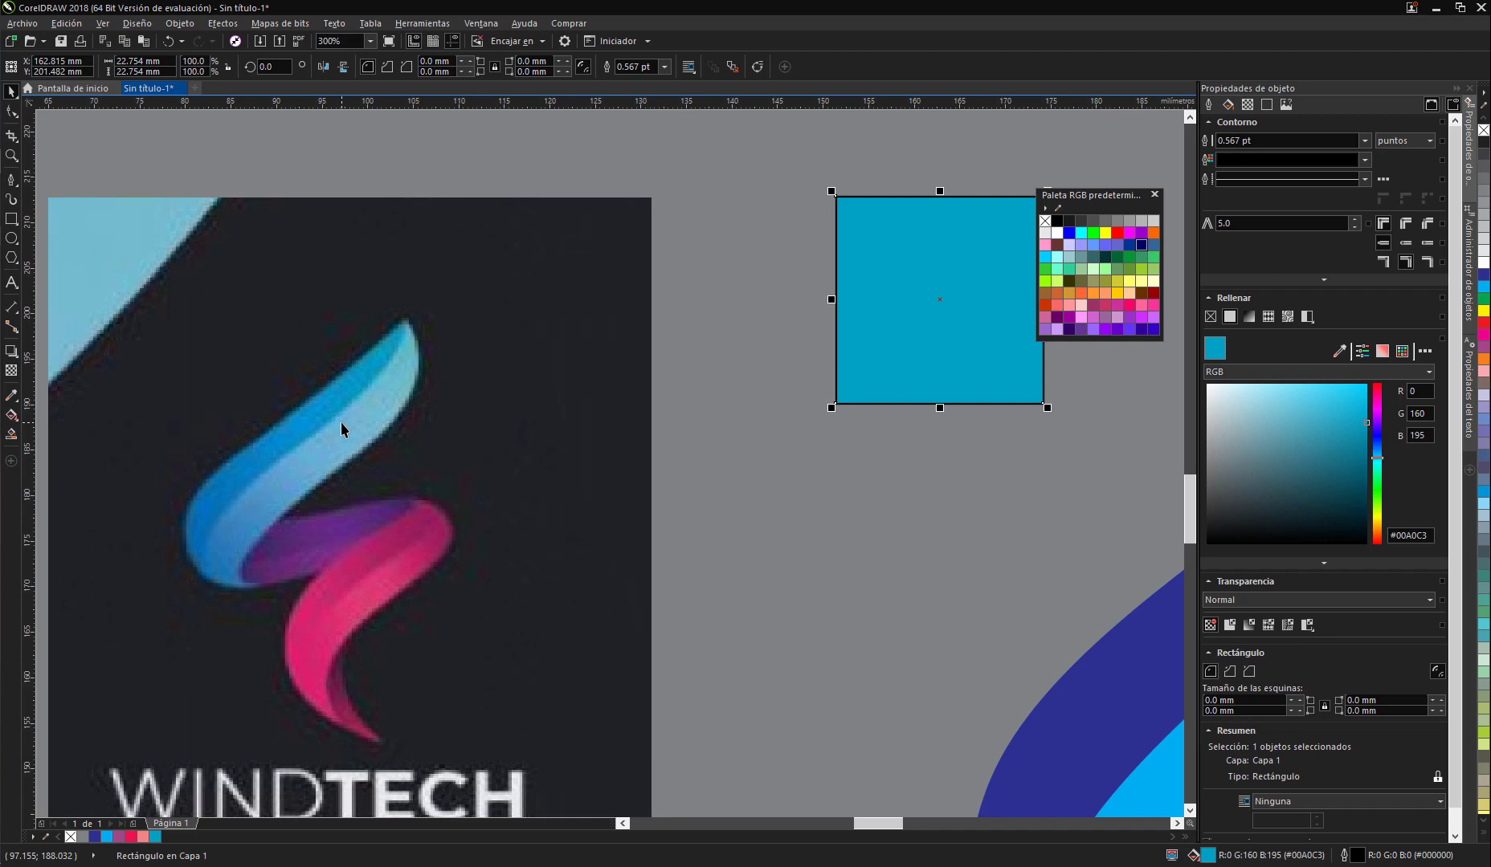
key(space)
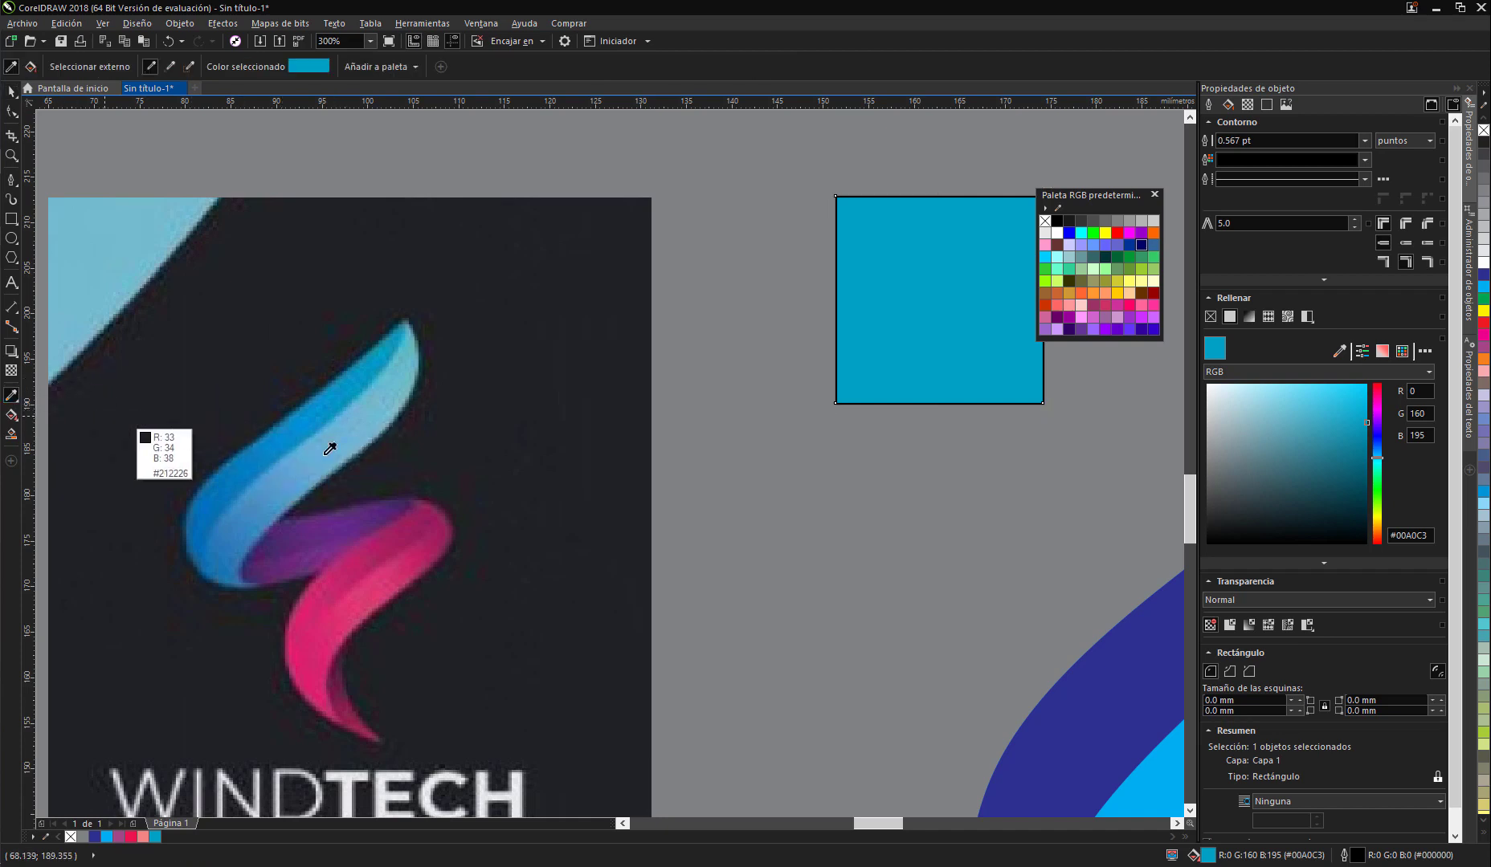
click(197, 529)
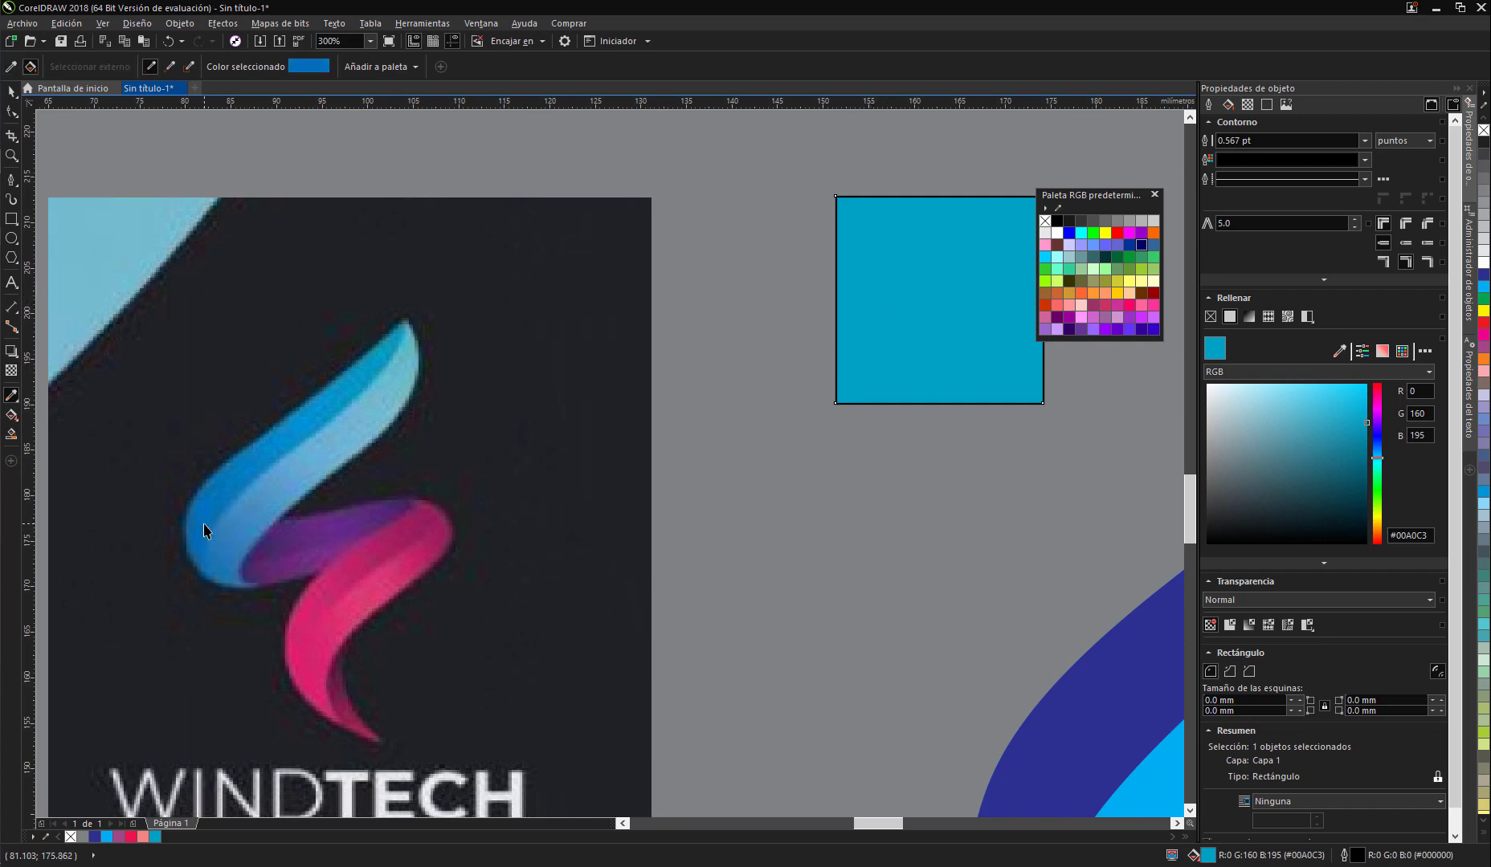
key(space)
key(space)
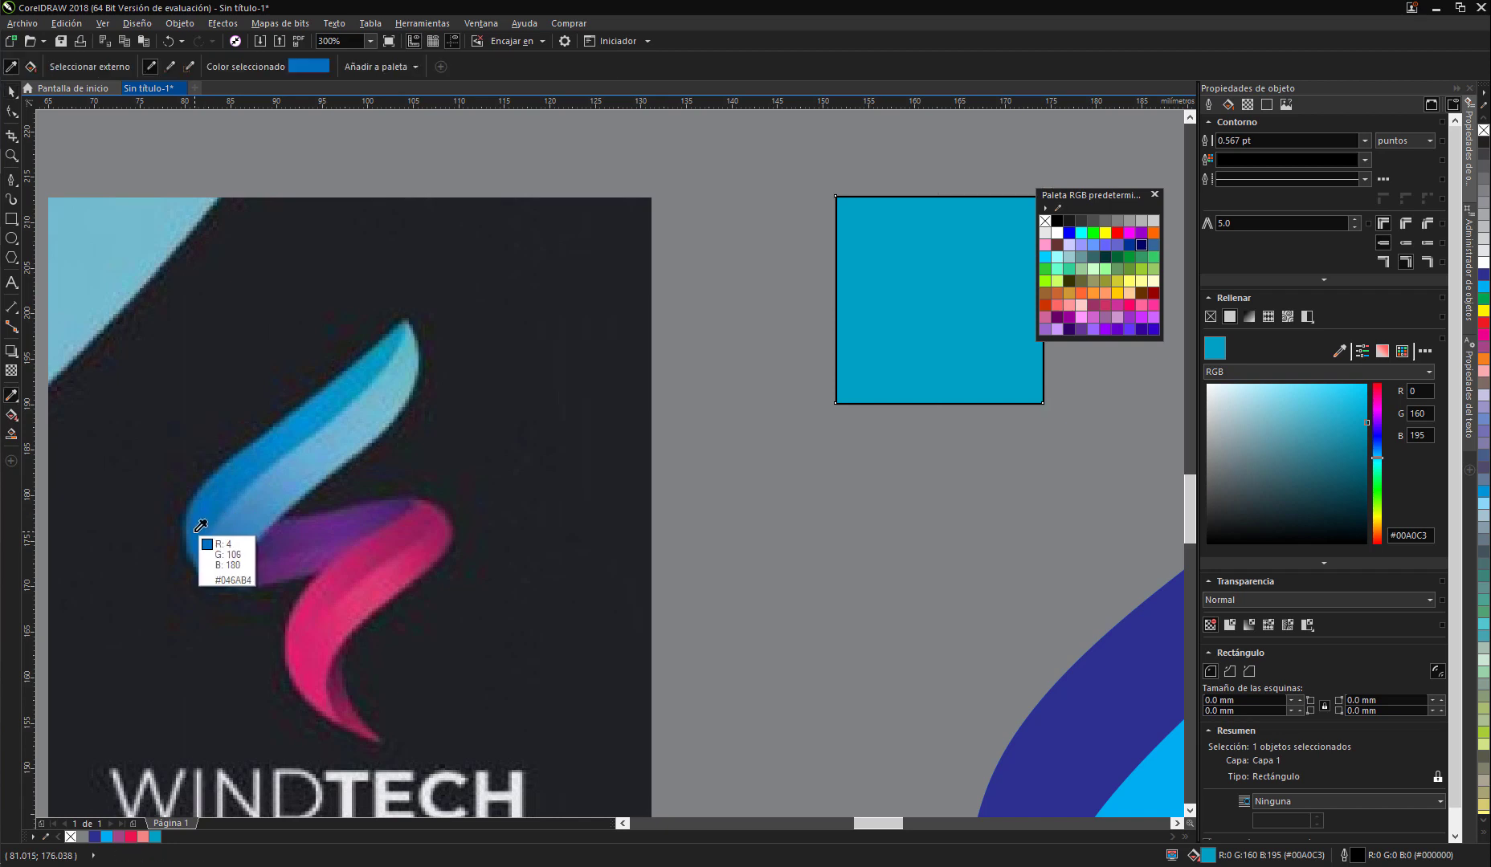
click(196, 529)
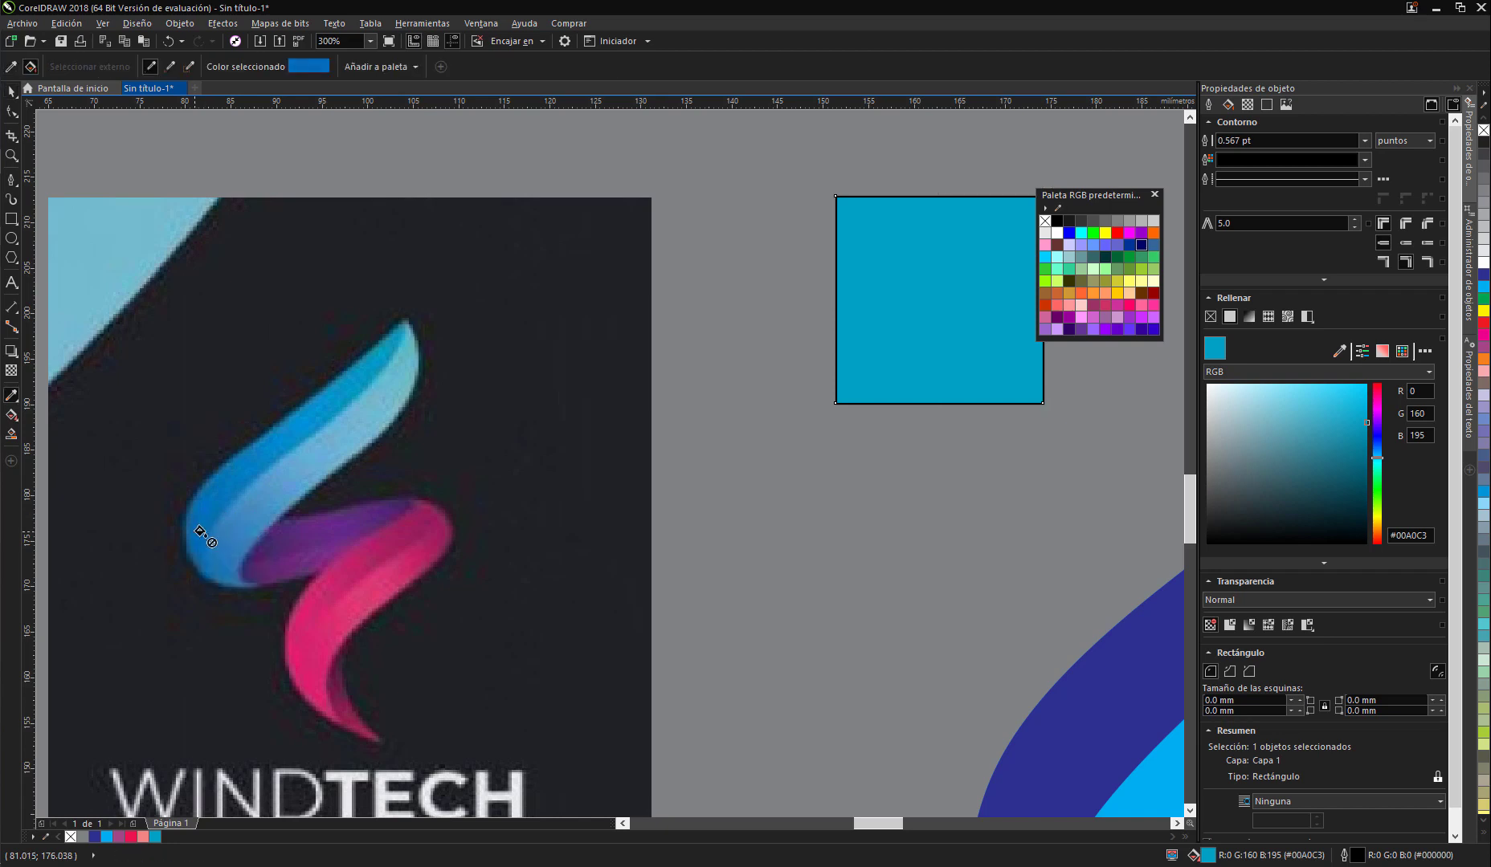
click(912, 350)
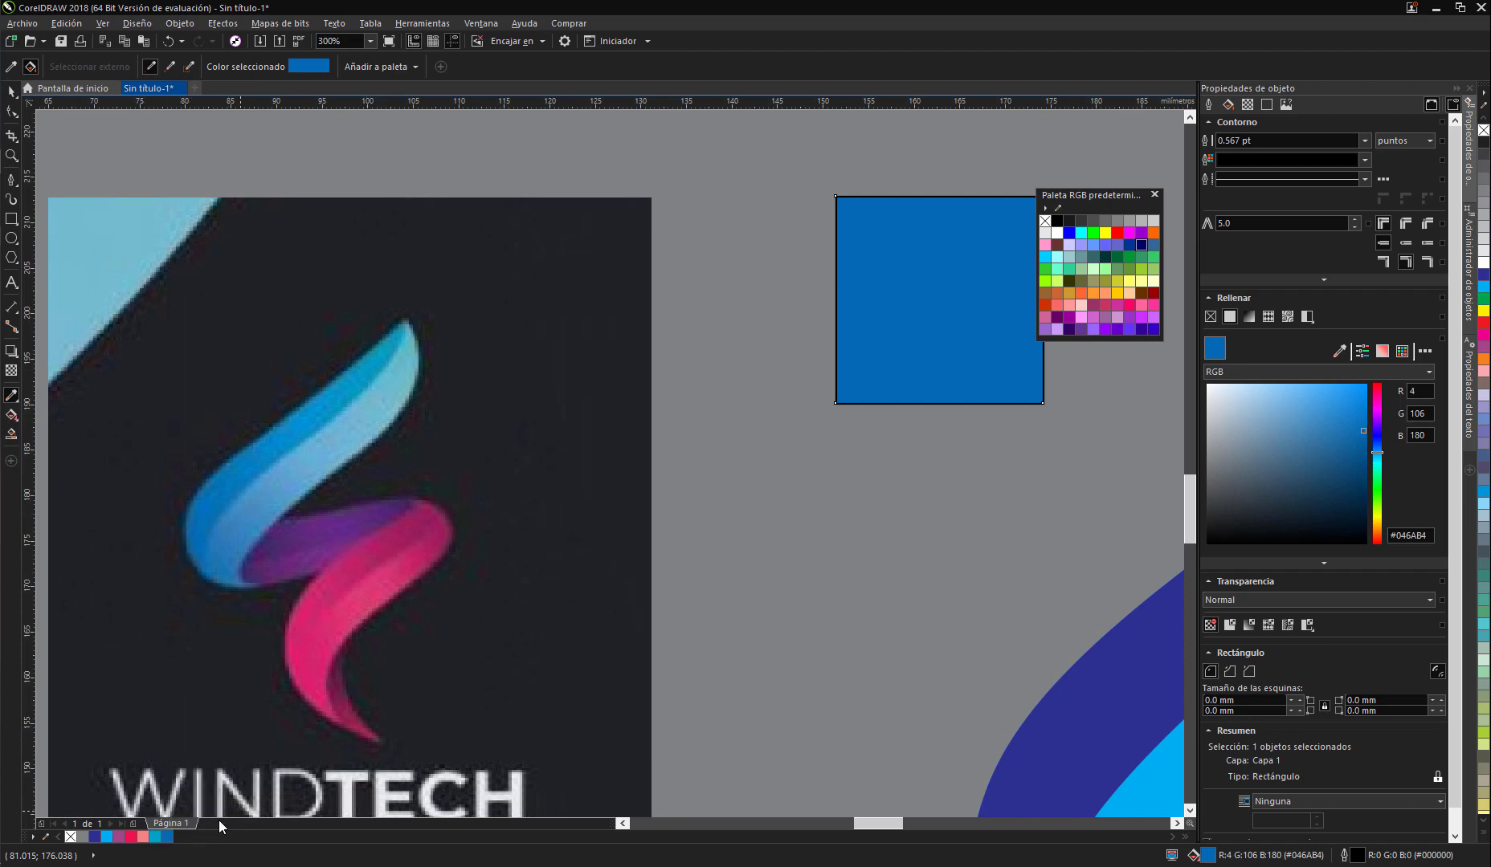
Step: Apply a linear gradient from dark blue to white along the upper ribbon's outer band, from the lower bend towards the tip, and select its end node
drag(386, 548, 360, 483)
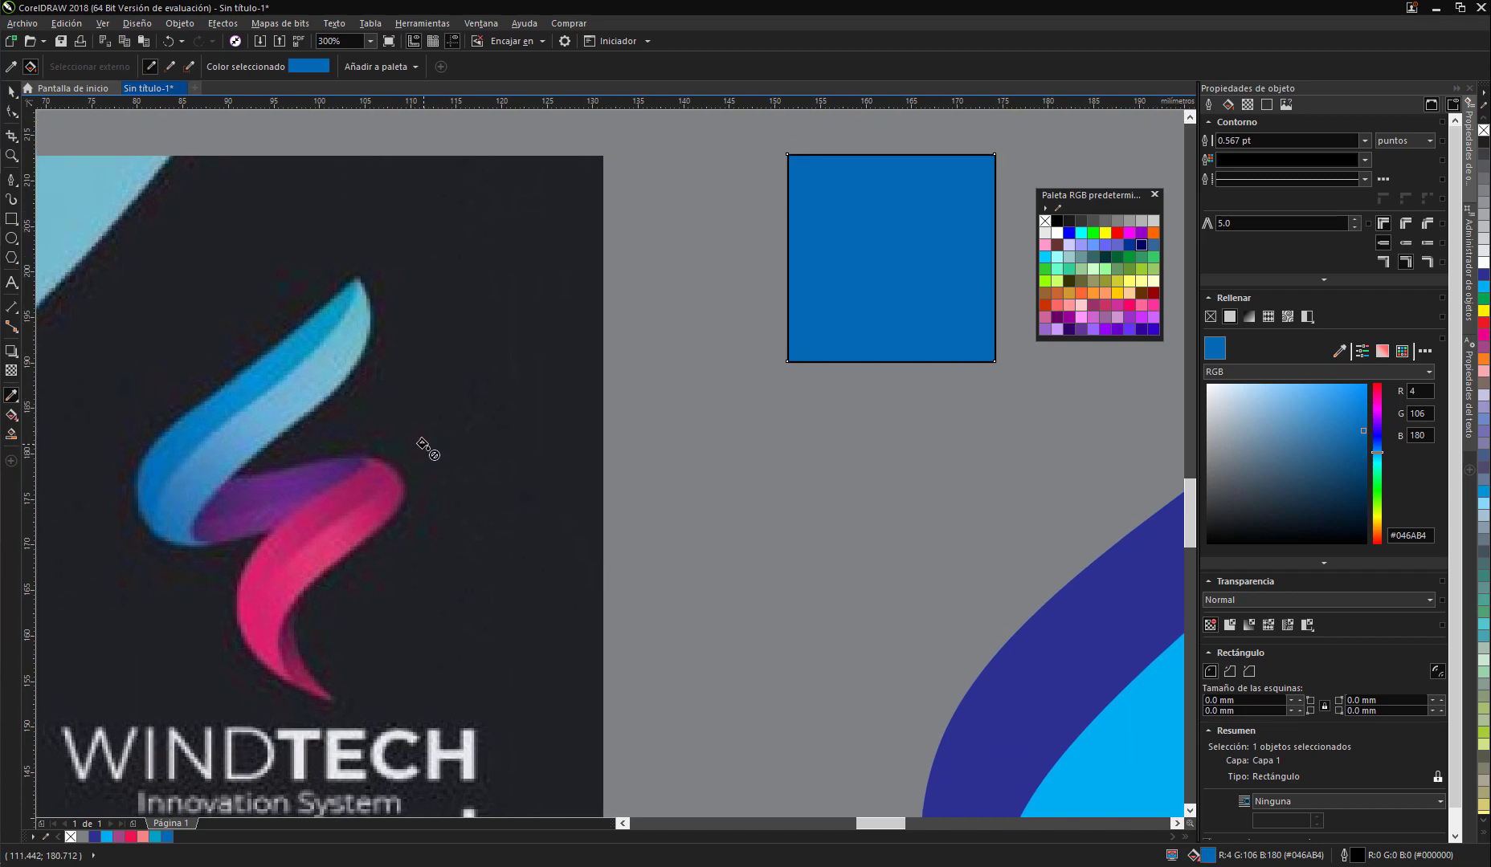
drag(785, 302, 632, 350)
scroll(632, 350, down, 1)
drag(737, 354, 612, 369)
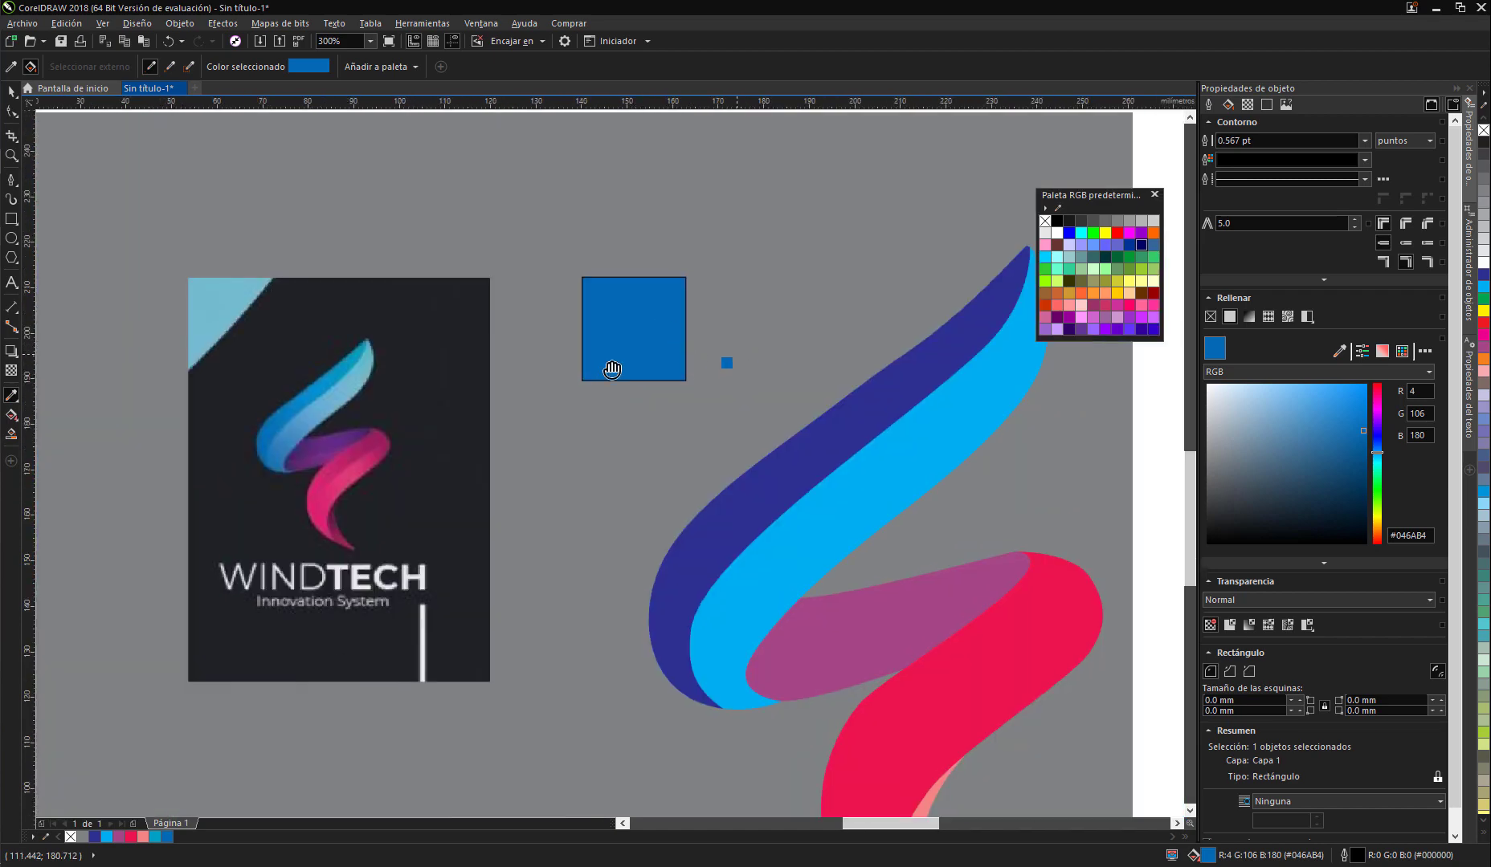
key(space)
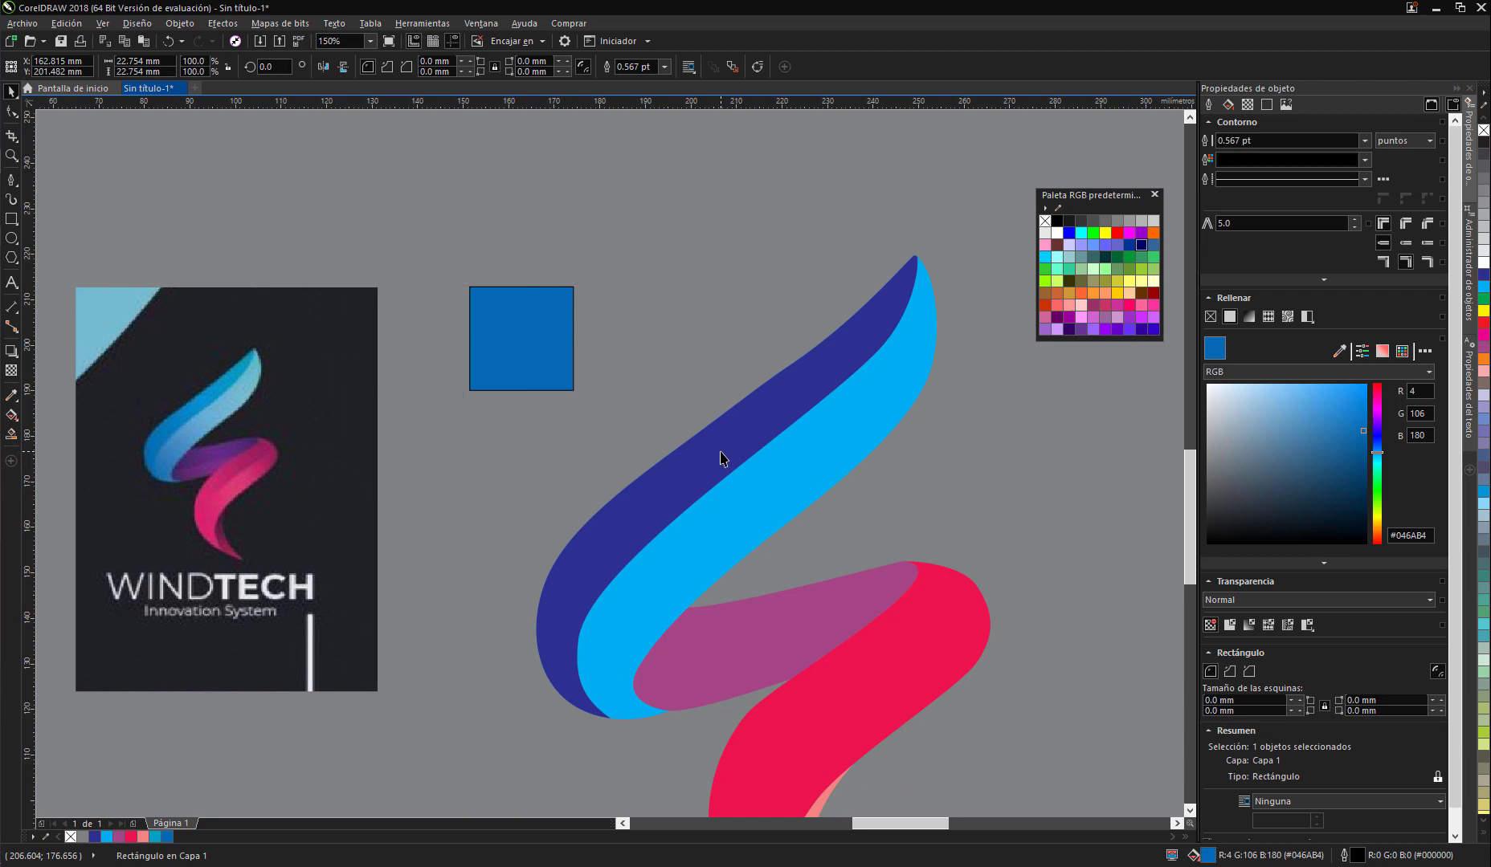
click(720, 457)
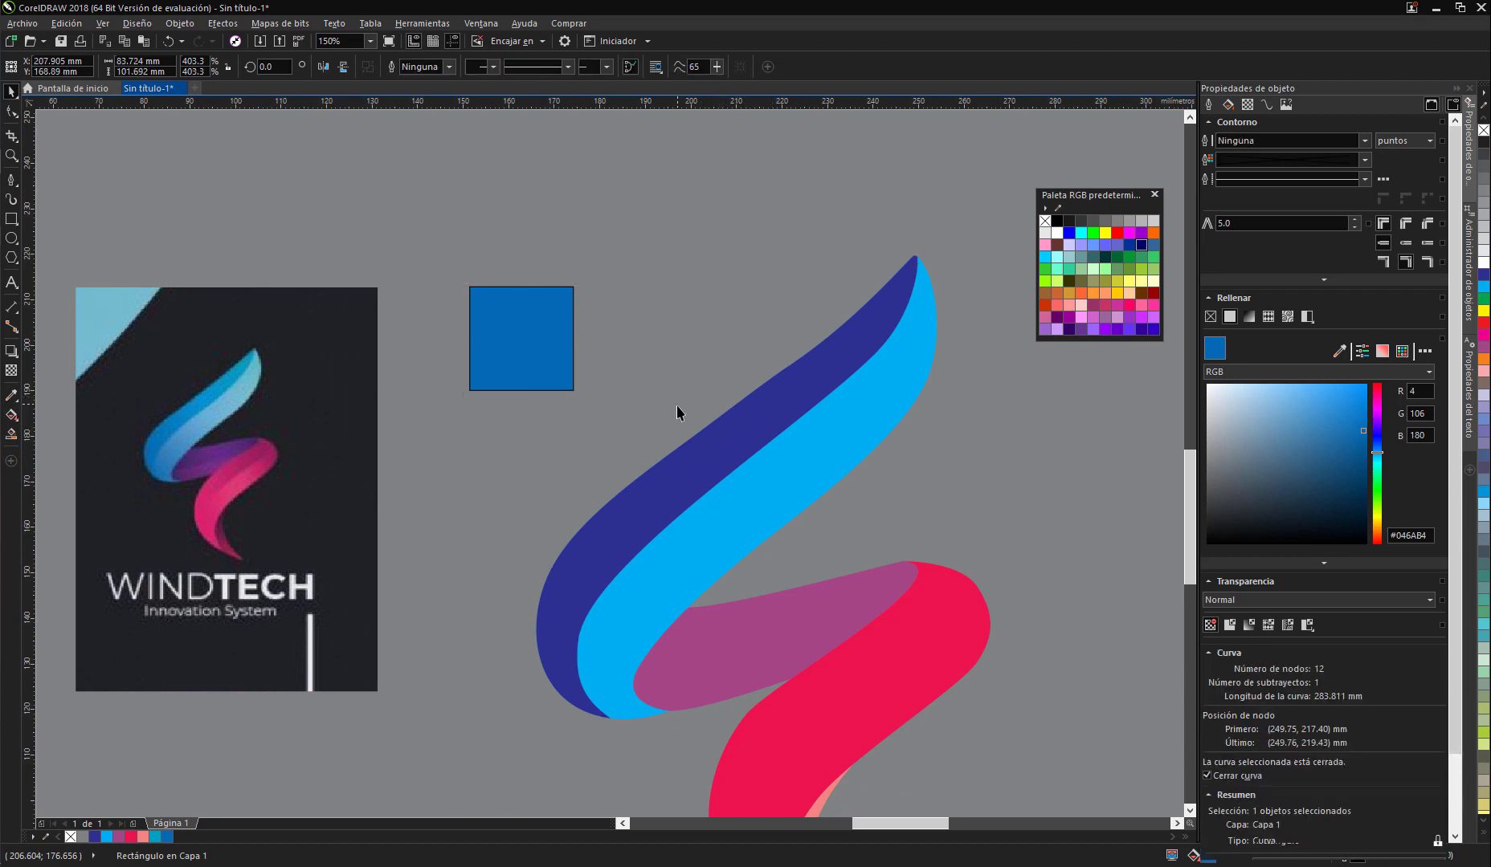
drag(759, 423, 725, 378)
key(ctrl+z)
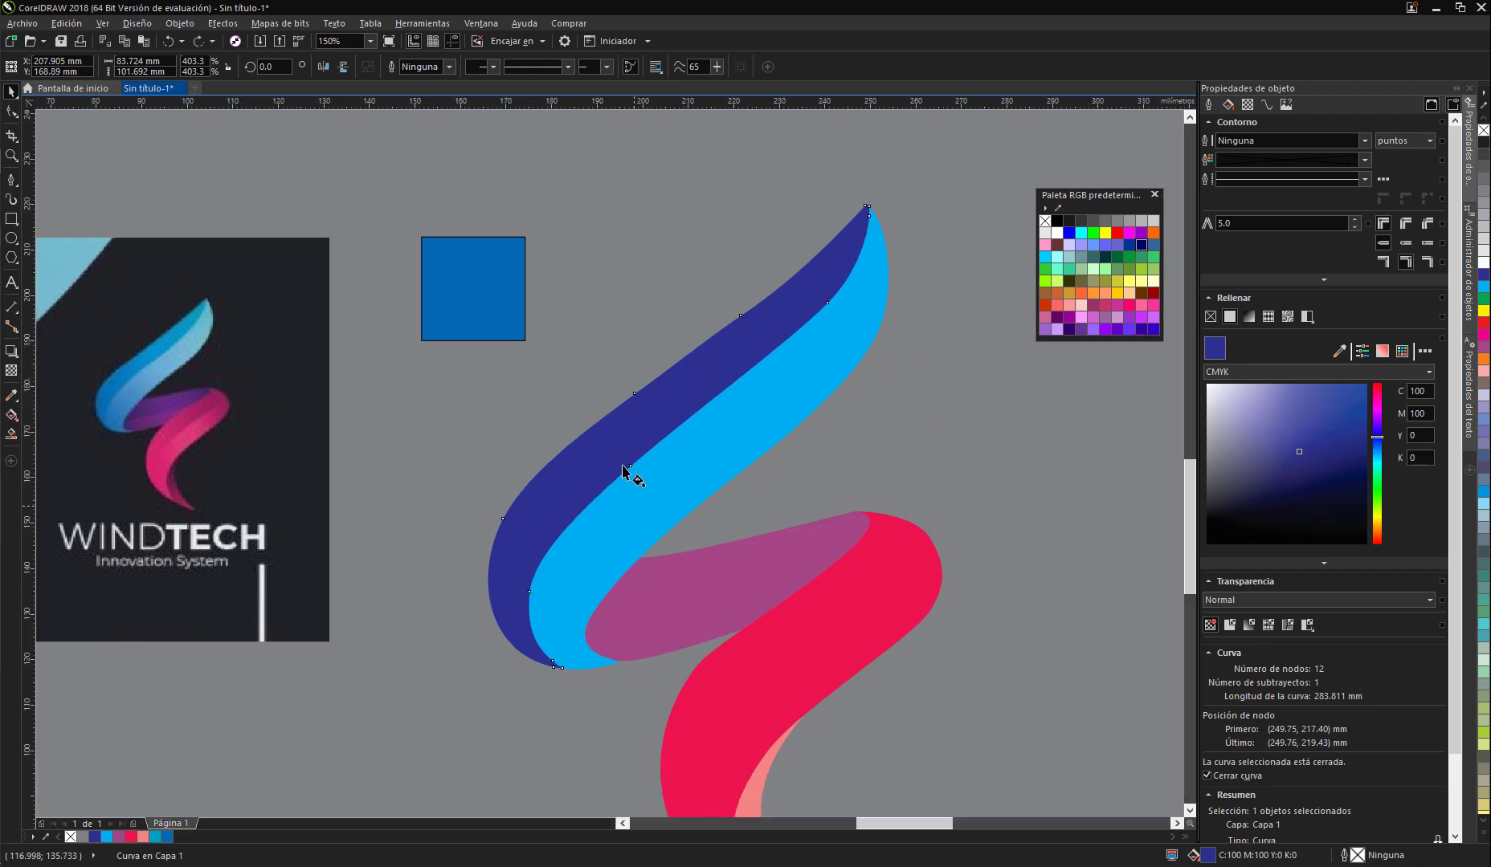
key(g)
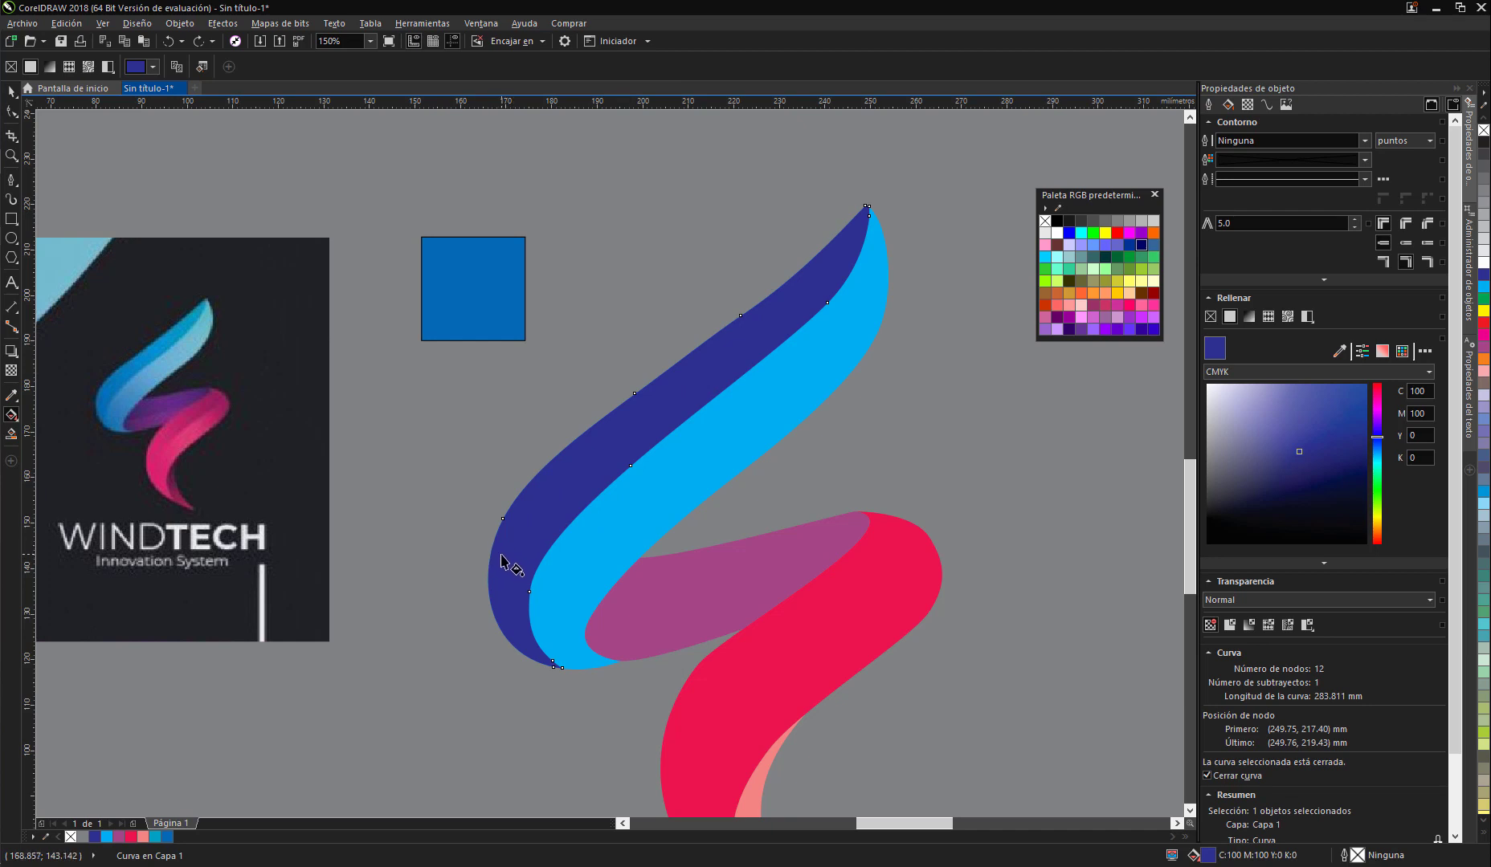
drag(502, 556, 818, 287)
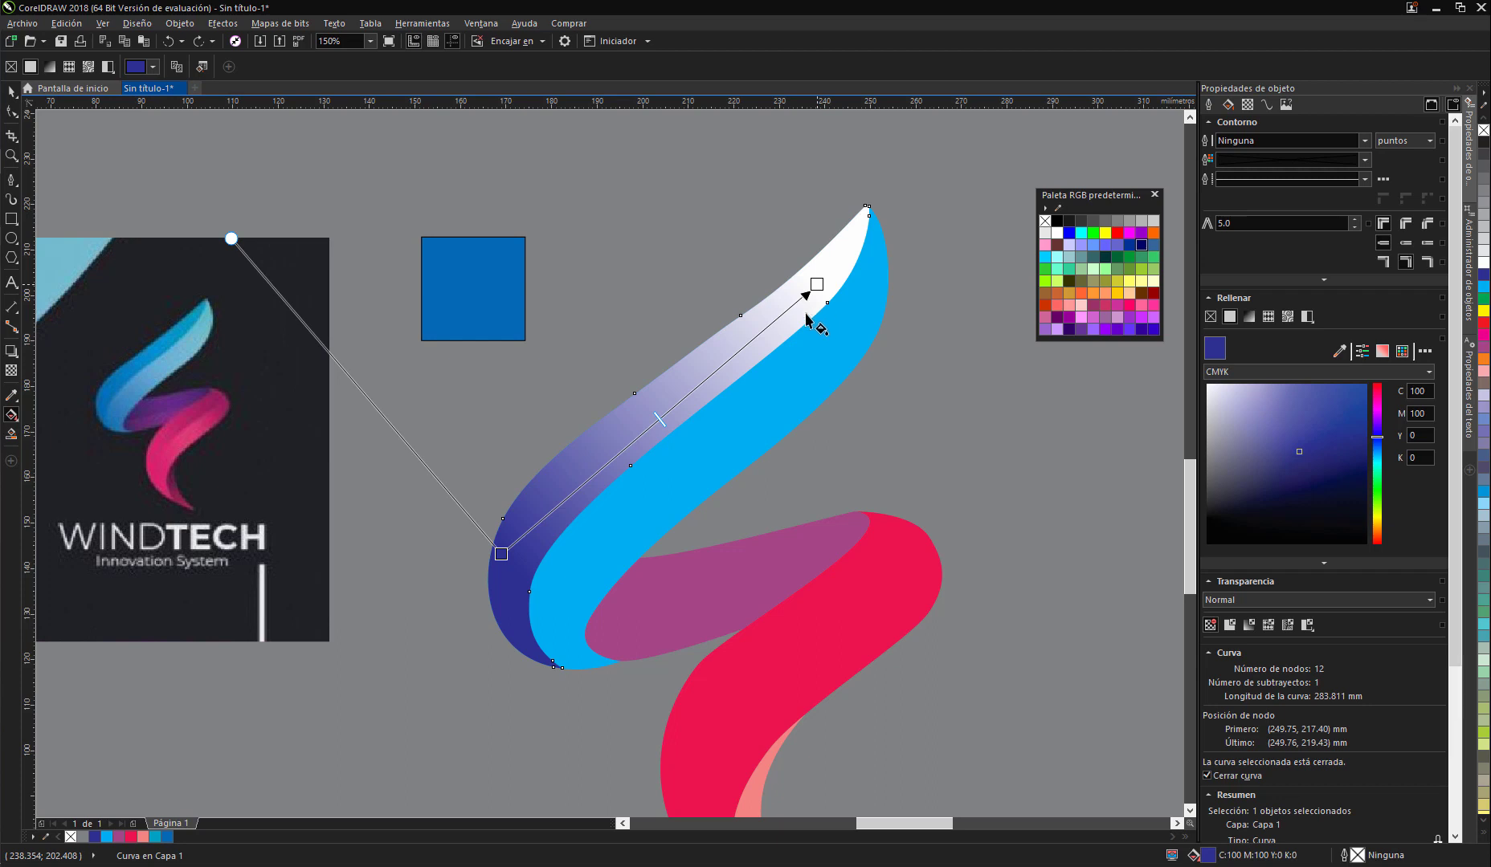
click(816, 285)
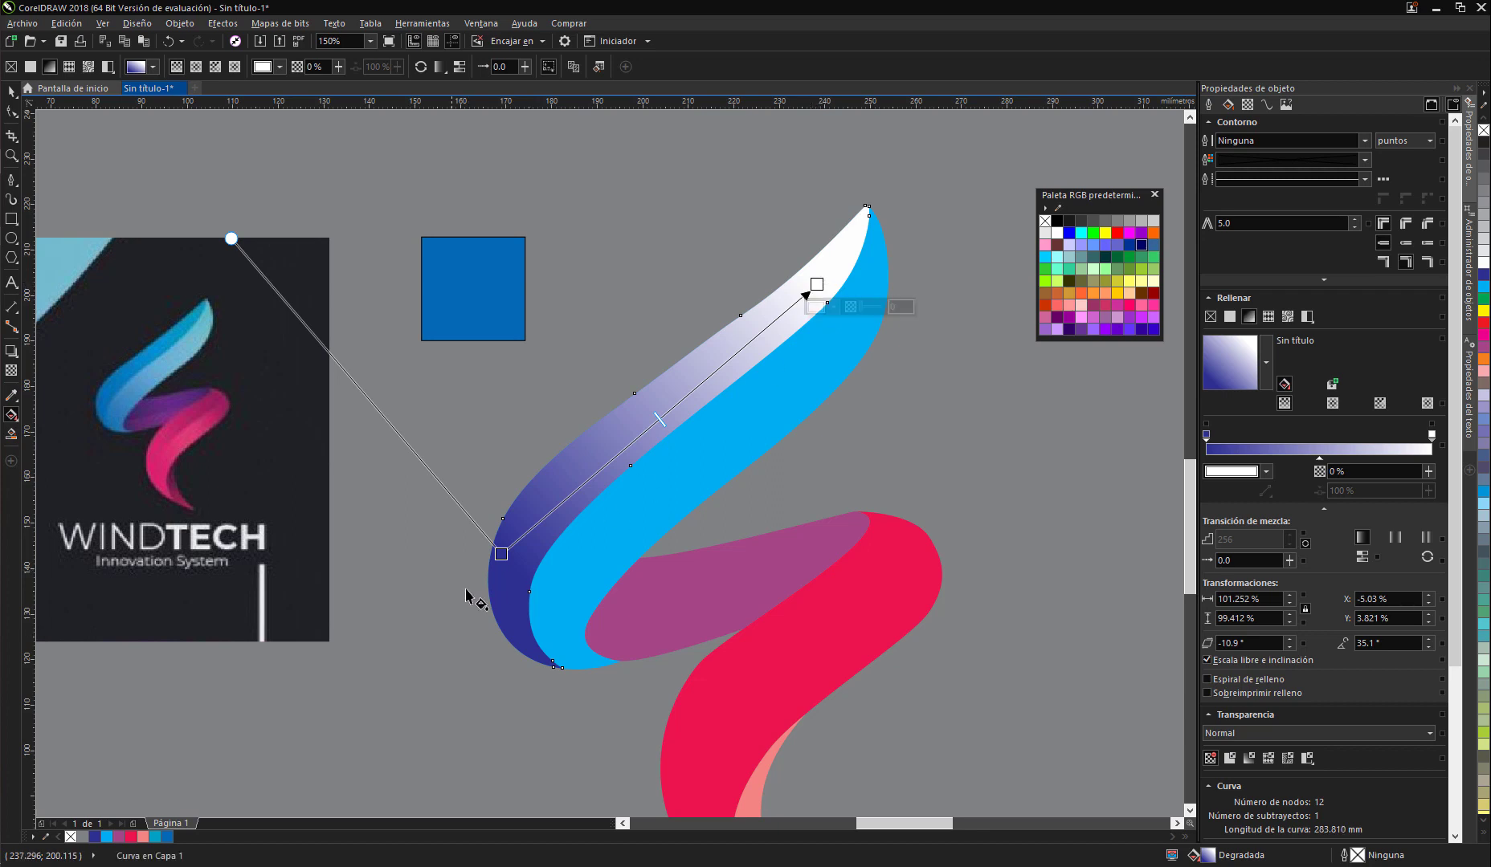
Step: Set the end colour of the outer band's gradient, near the tip, to the sampled teal-blue (#00A0C3)
click(502, 553)
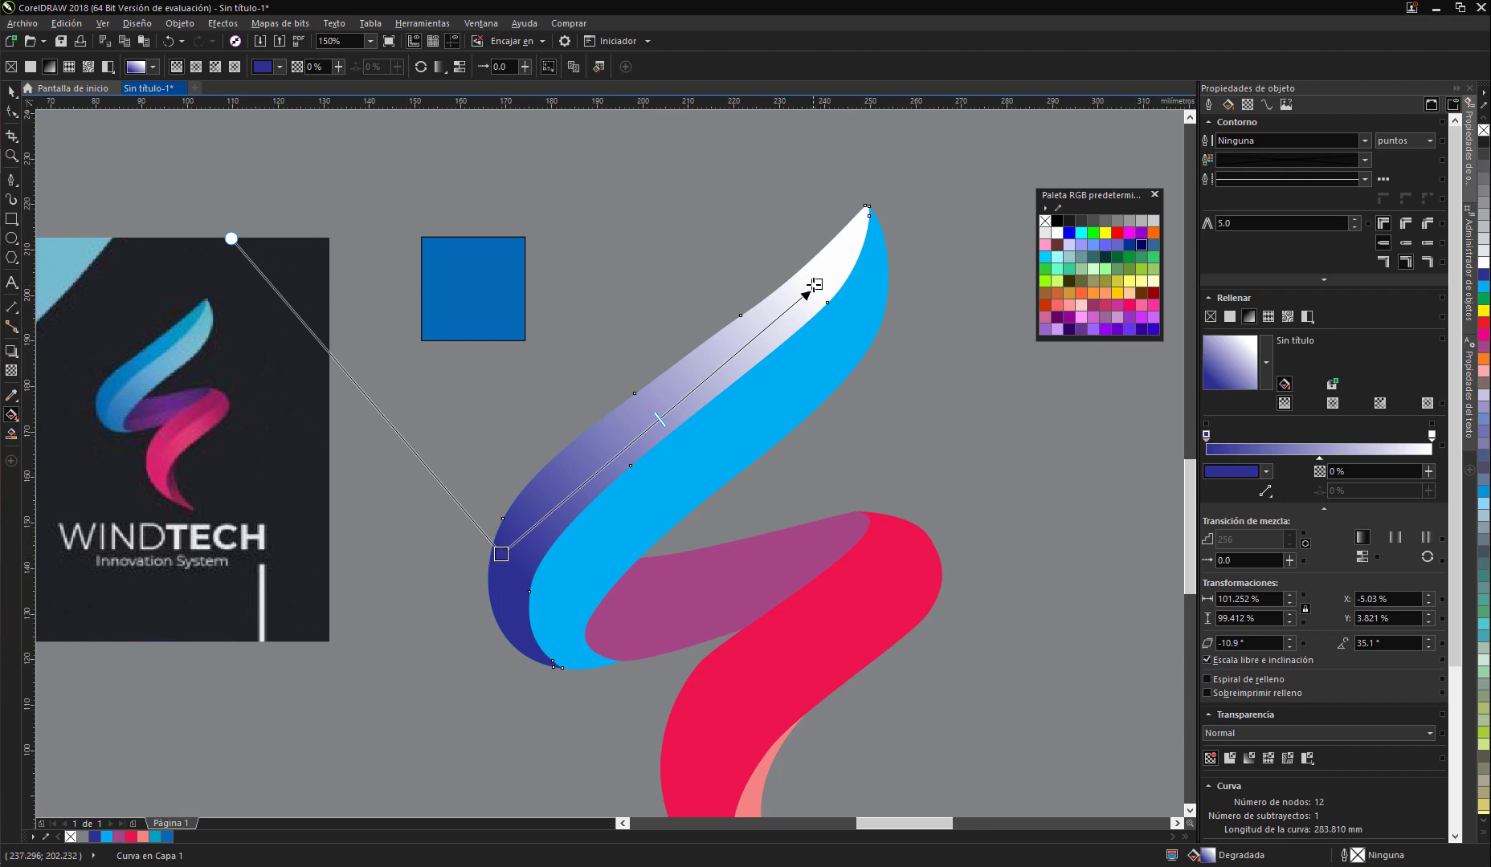
click(815, 284)
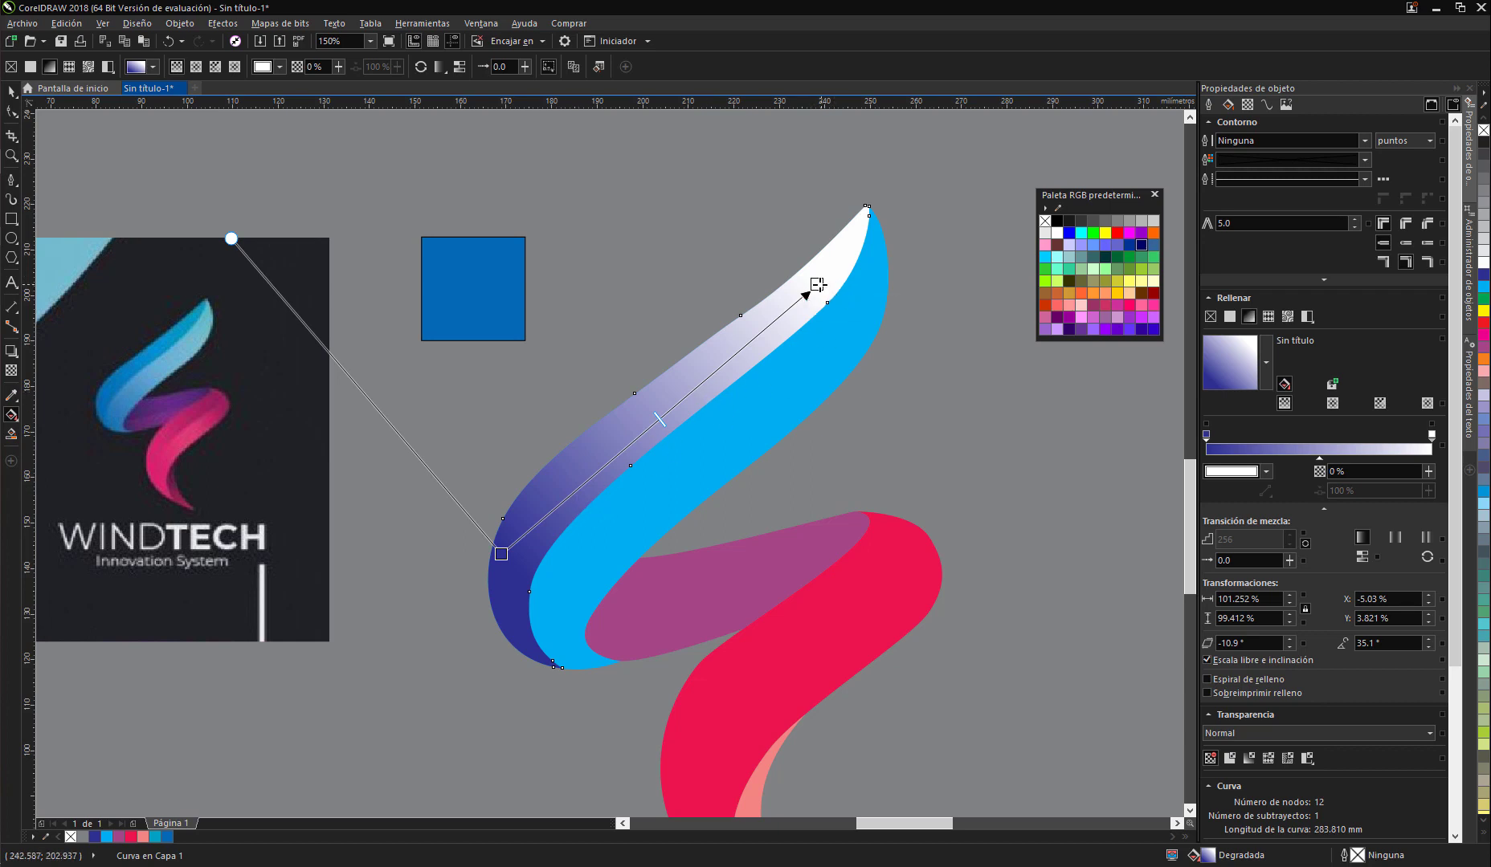
click(156, 837)
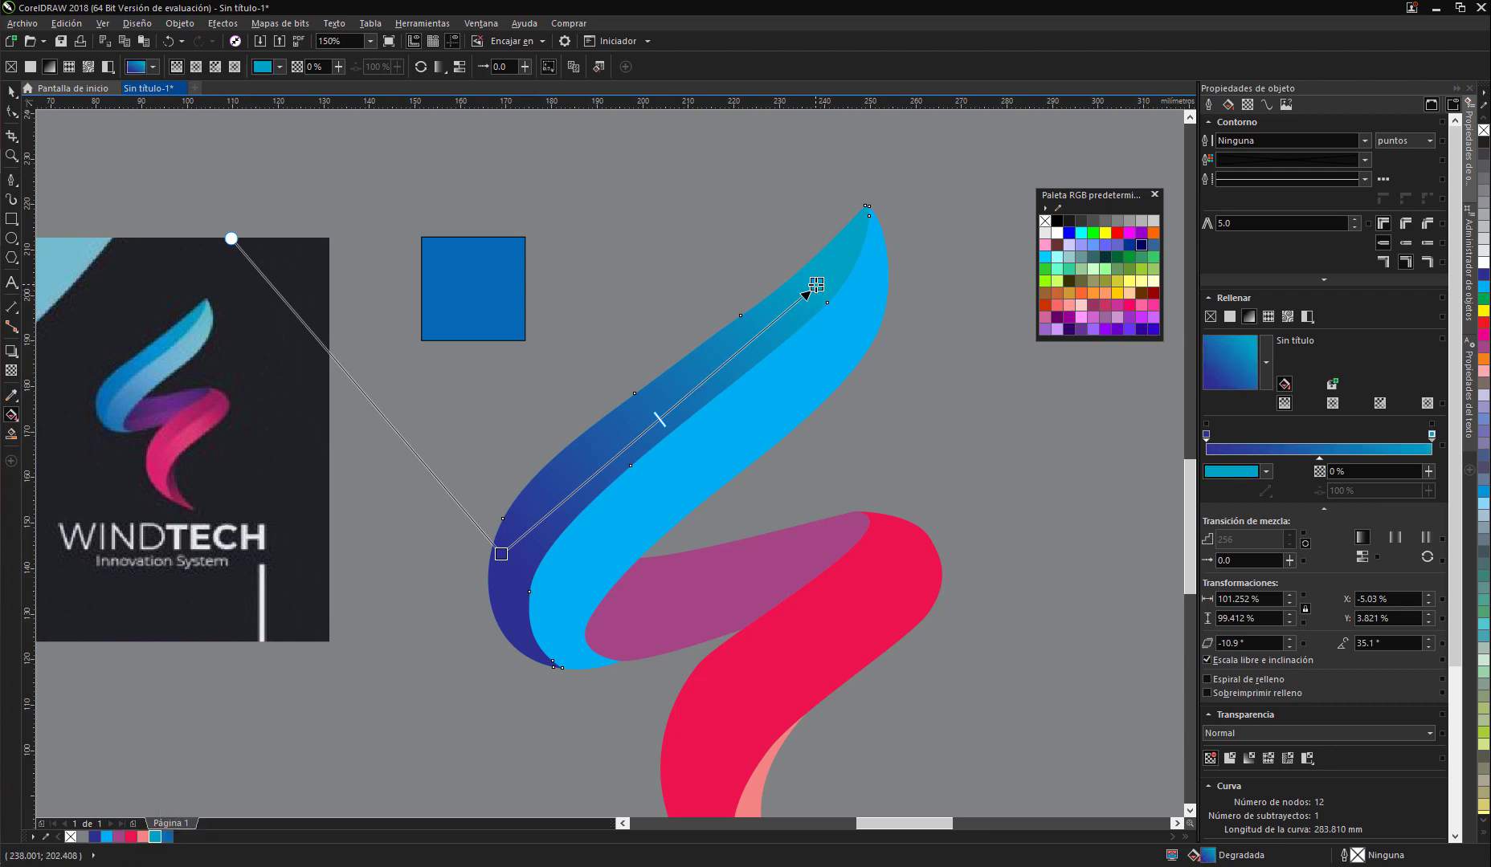
mouse_move(816, 285)
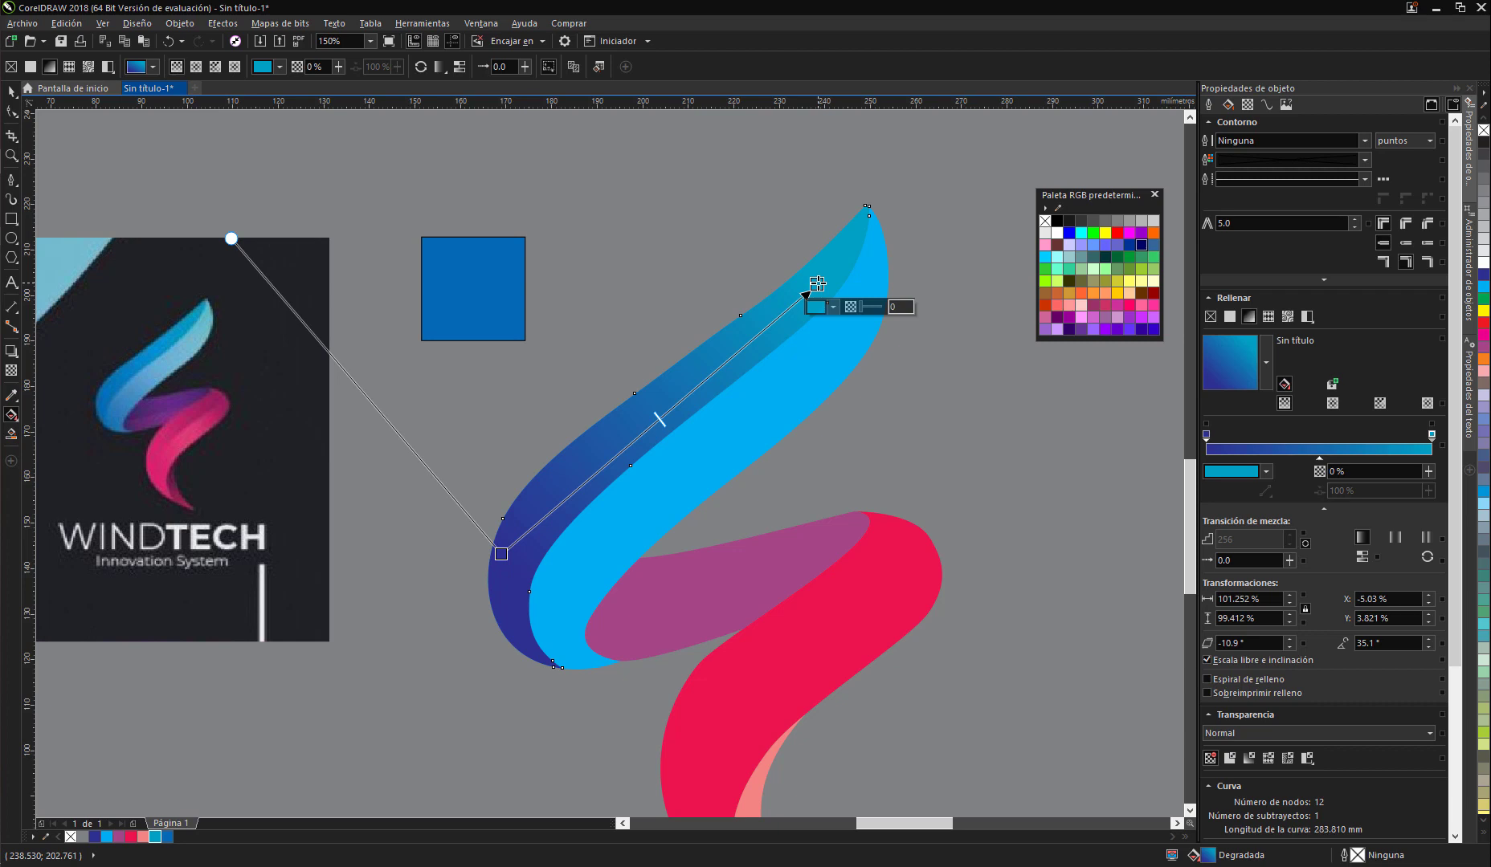
click(154, 836)
Step: Set the start colour of the outer band's gradient, at the lower bend, to the sampled darker blue (#046AB4)
click(546, 556)
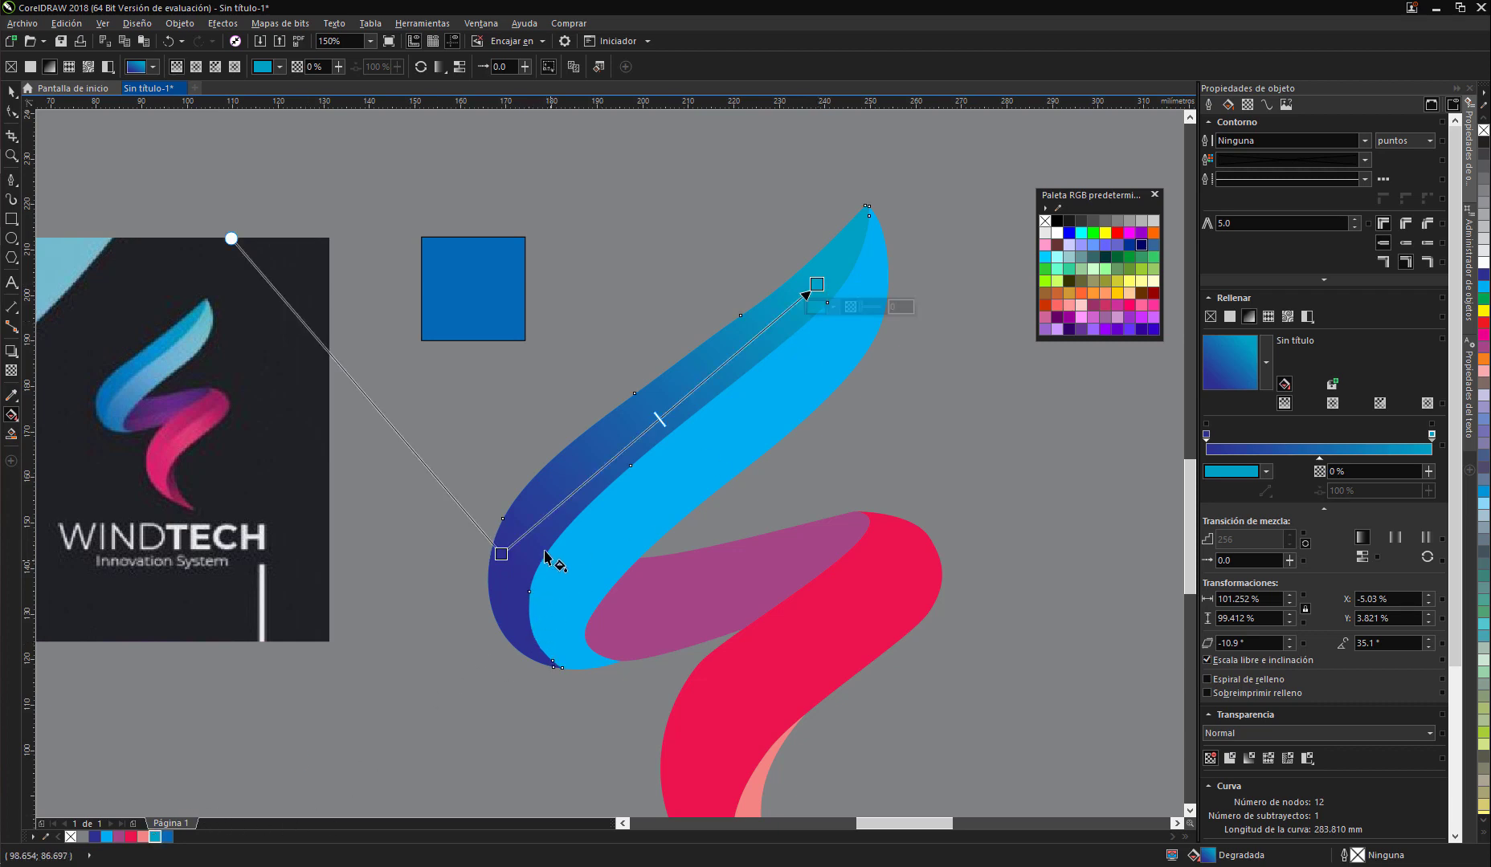
click(502, 555)
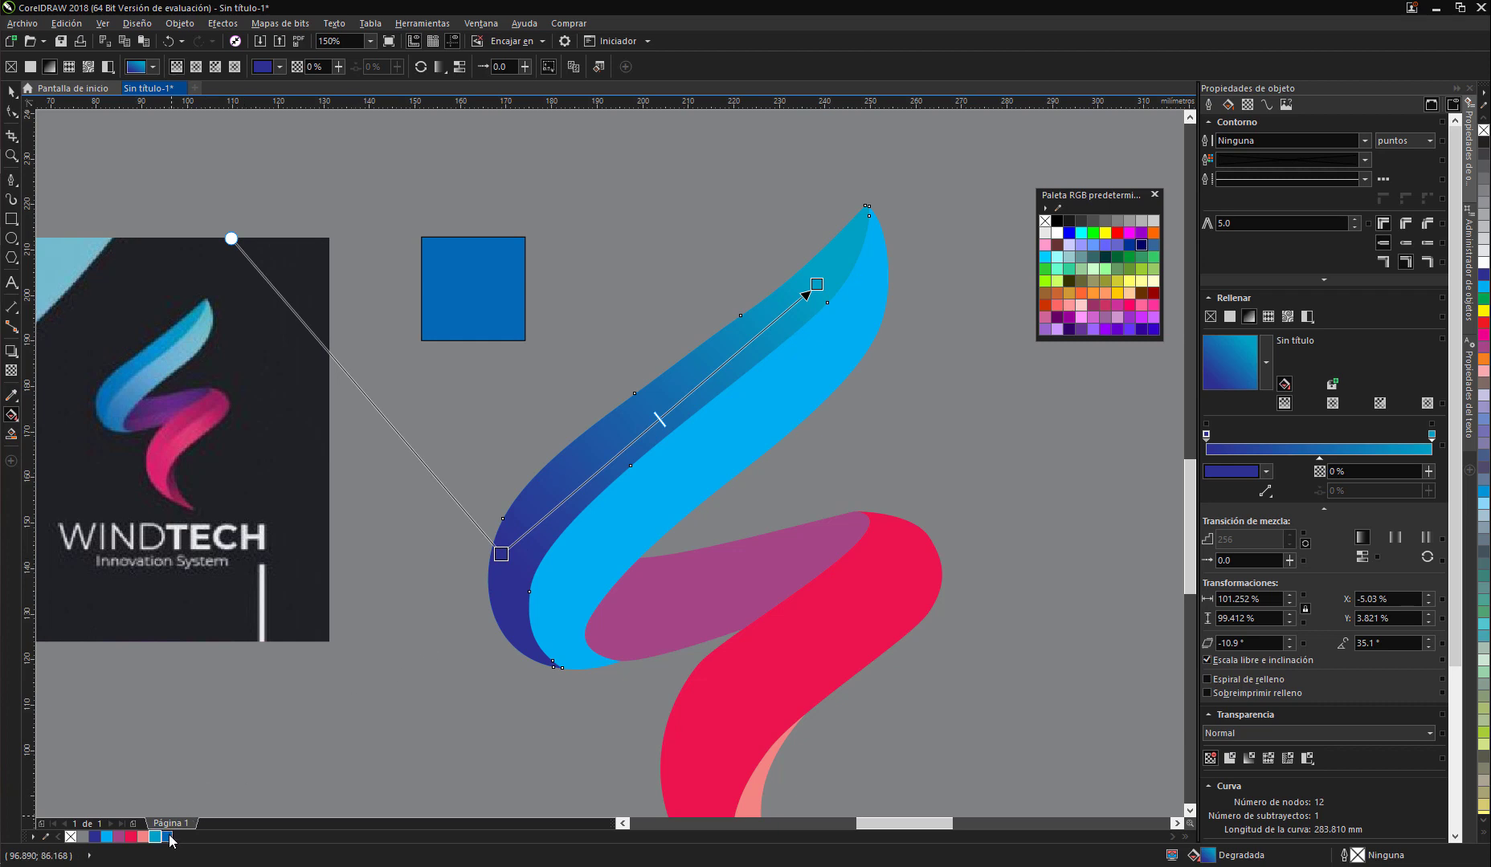
drag(167, 837, 501, 554)
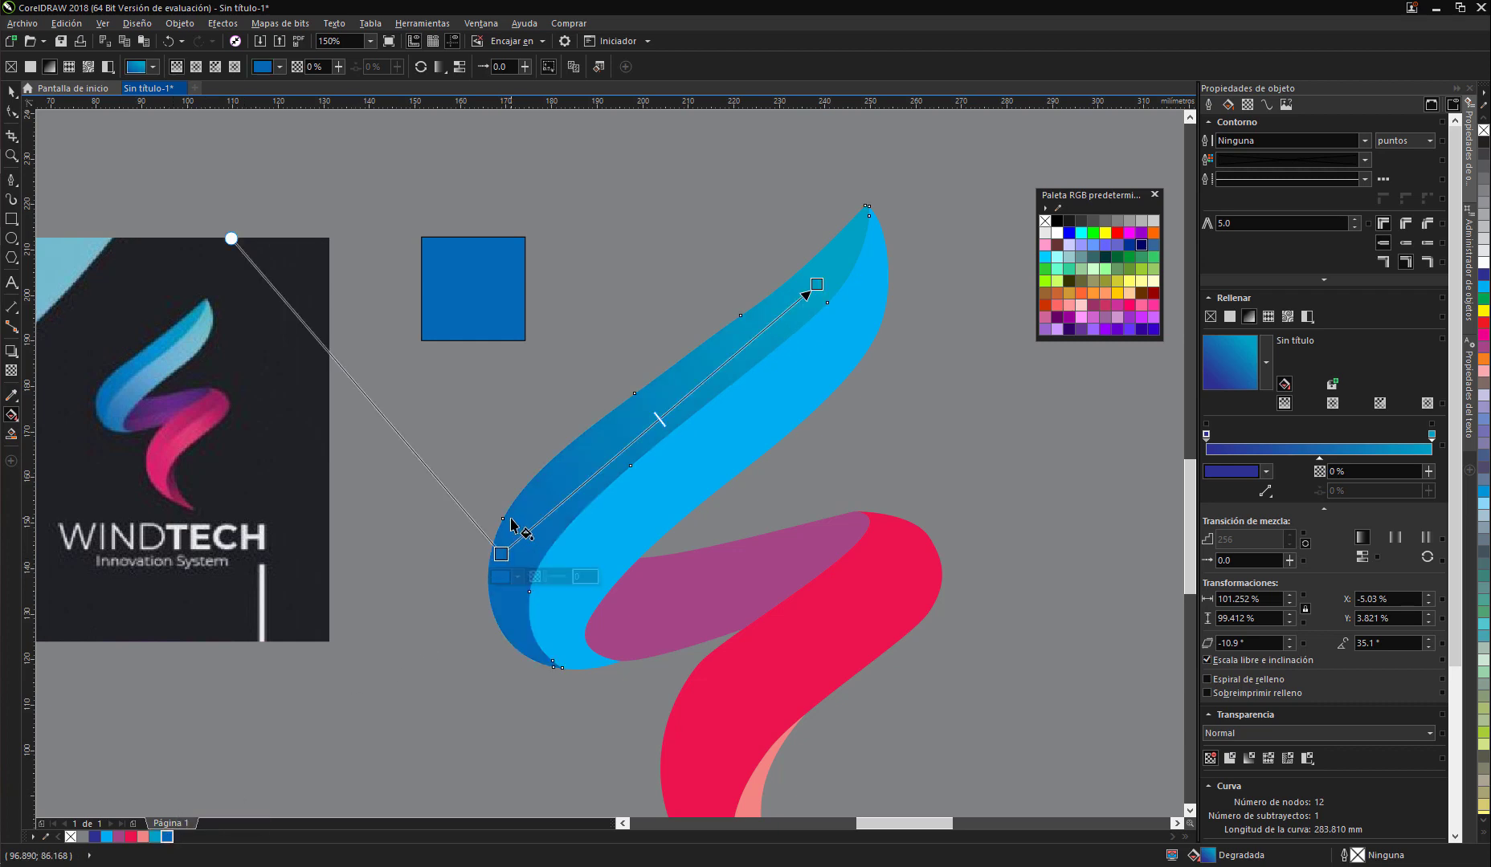
key(space)
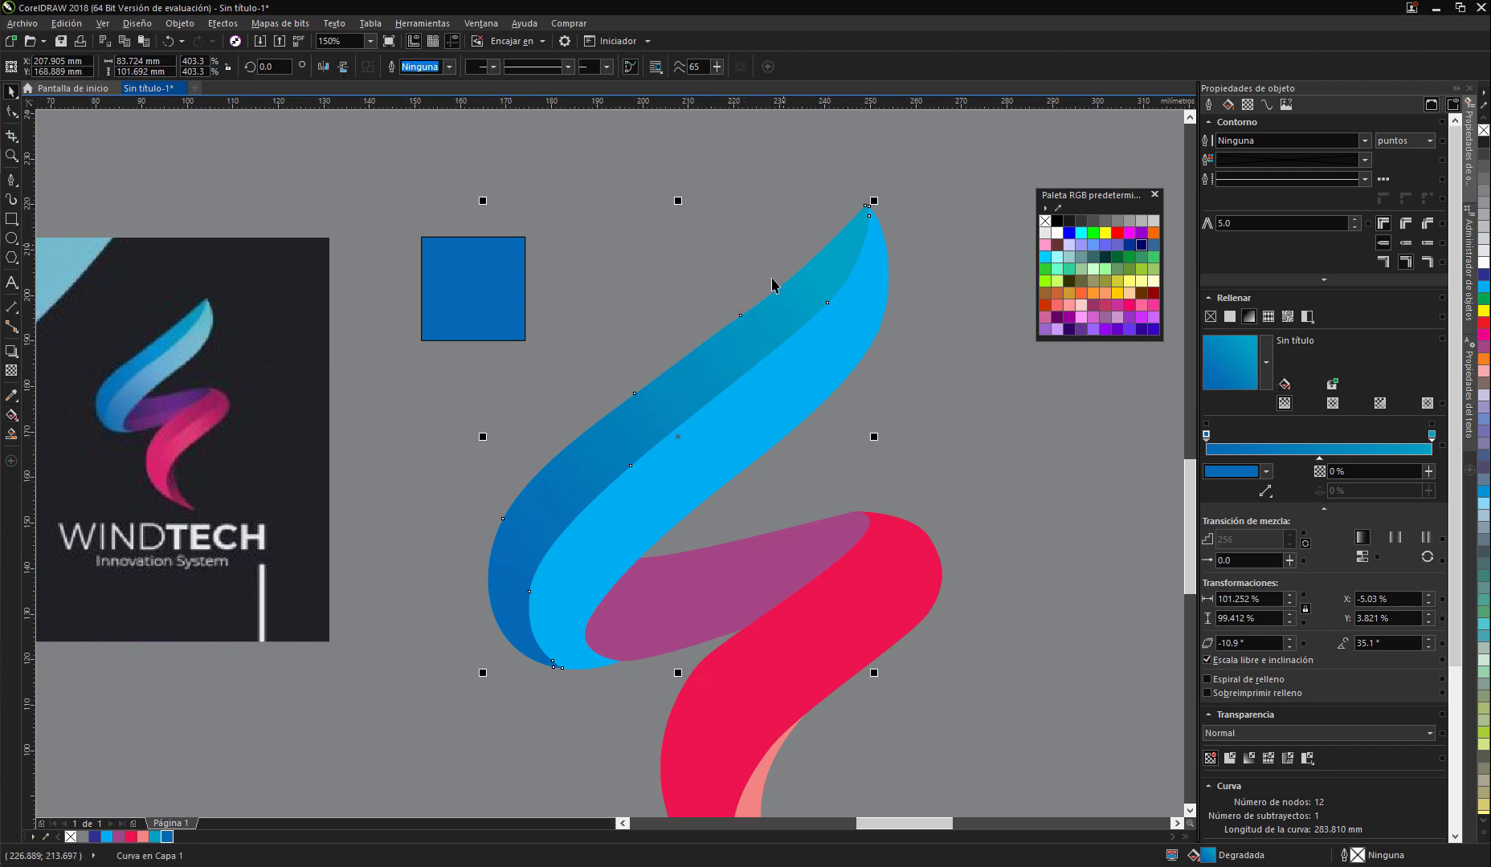
Step: Apply a linear gradient from light blue to white along the upper ribbon's inner band, from the lower bend towards the tip
scroll(636, 409, down, 2)
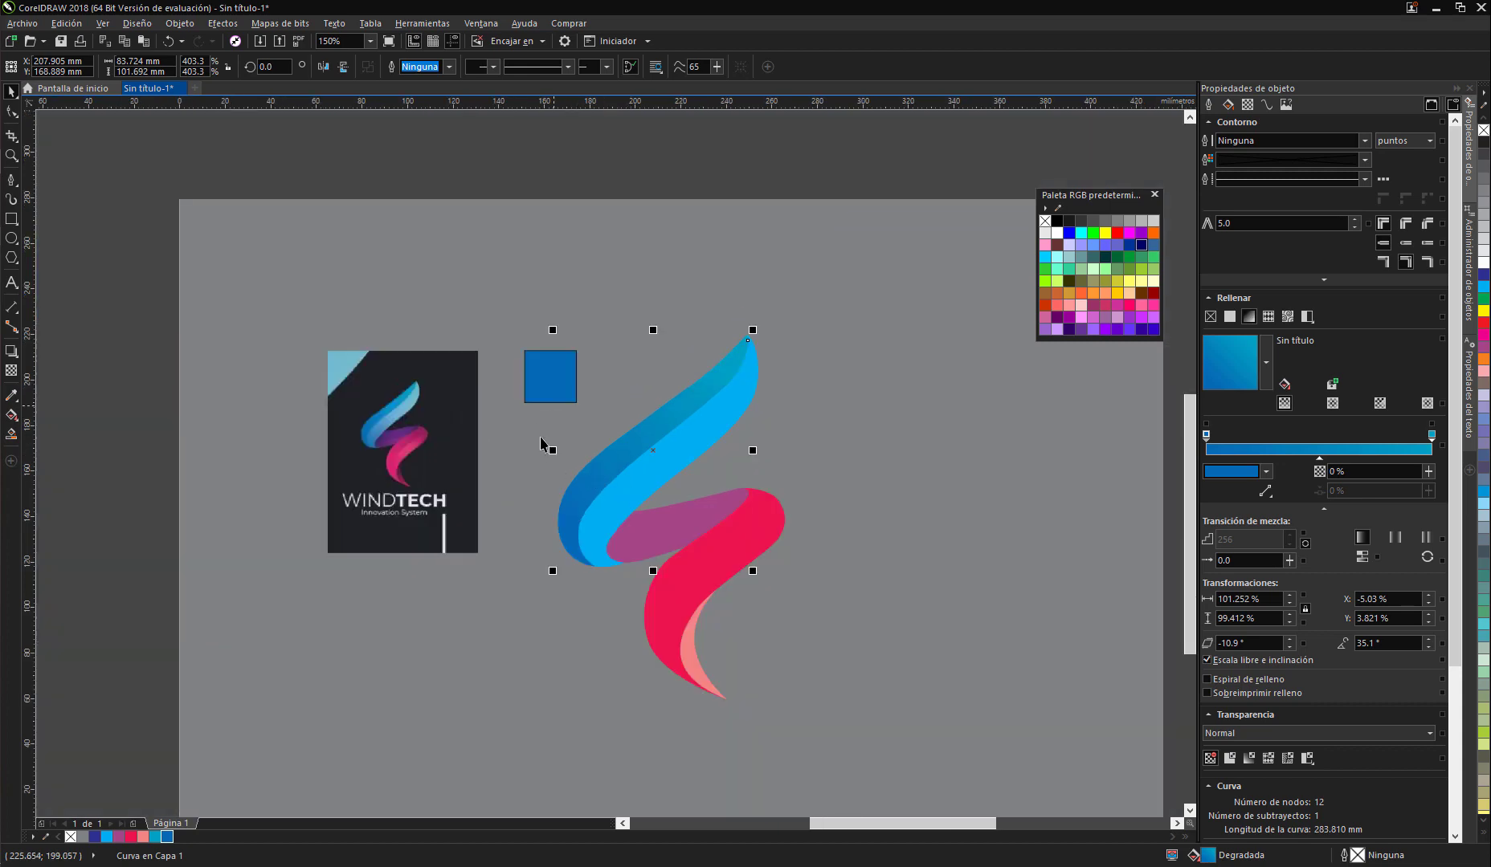
scroll(634, 443, up, 2)
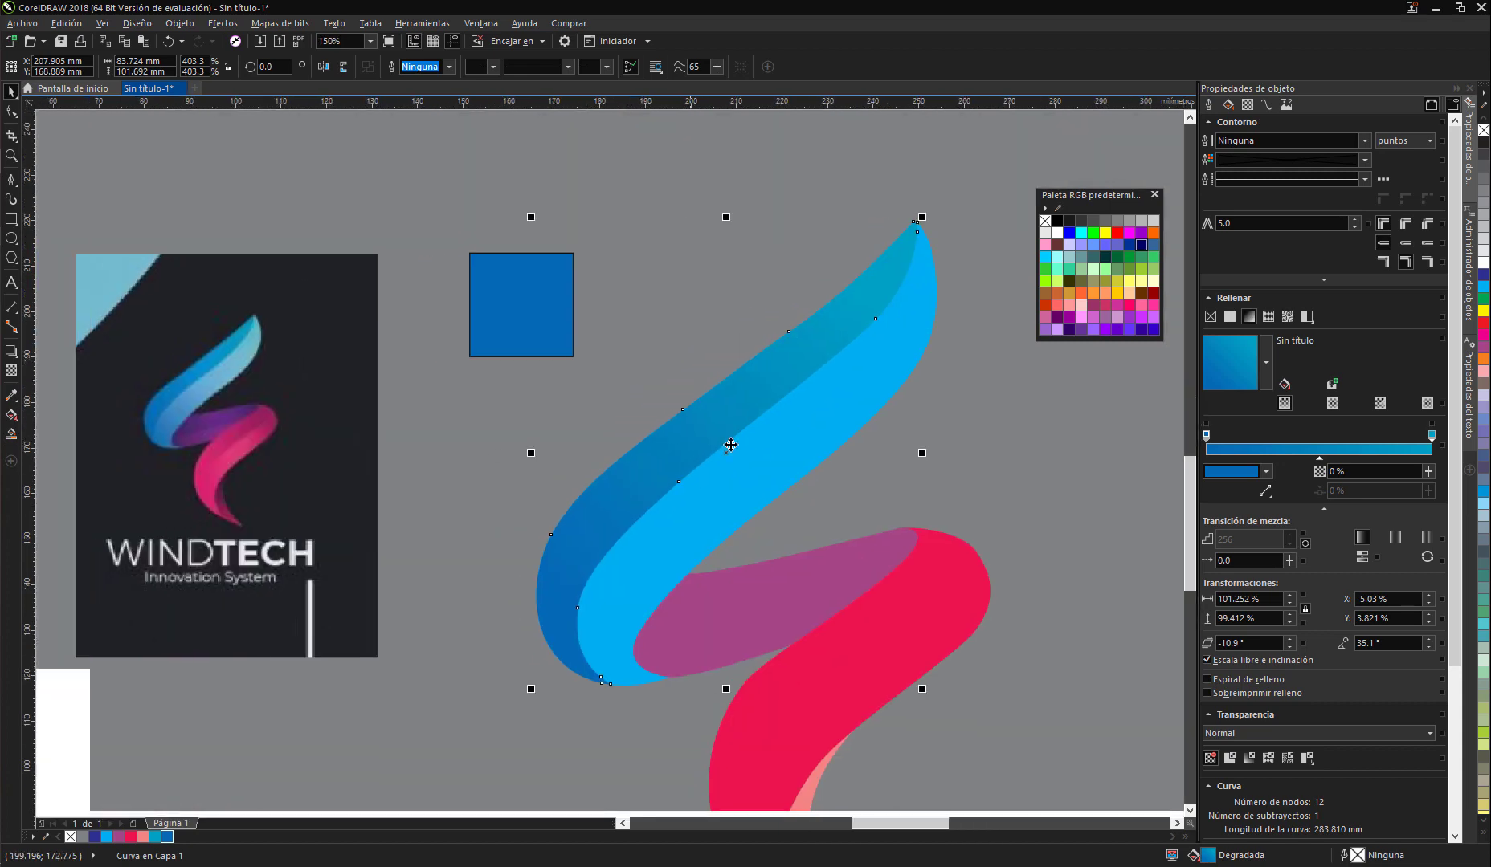
click(790, 439)
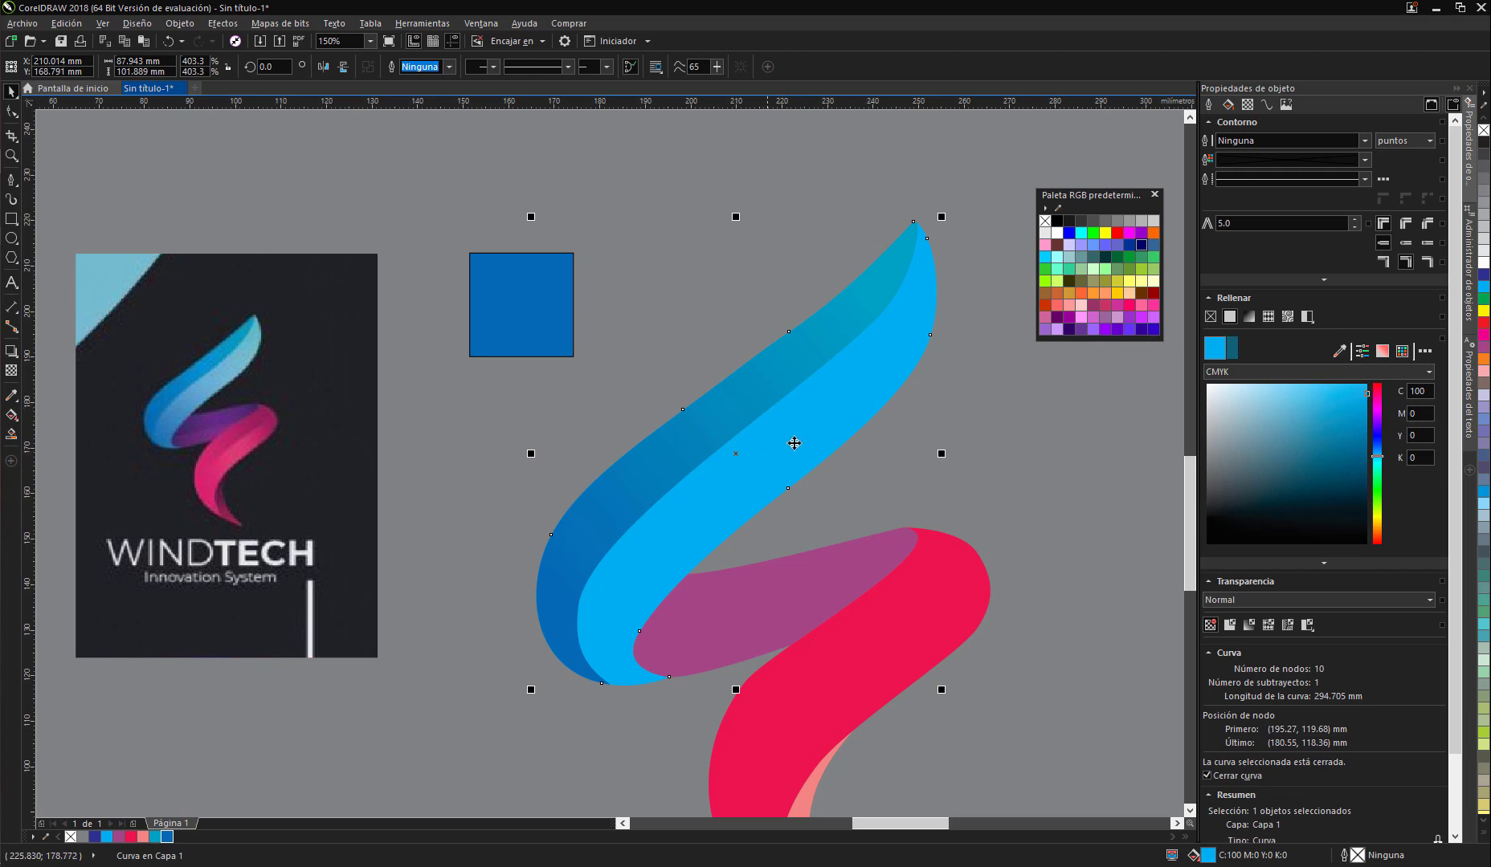
key(g)
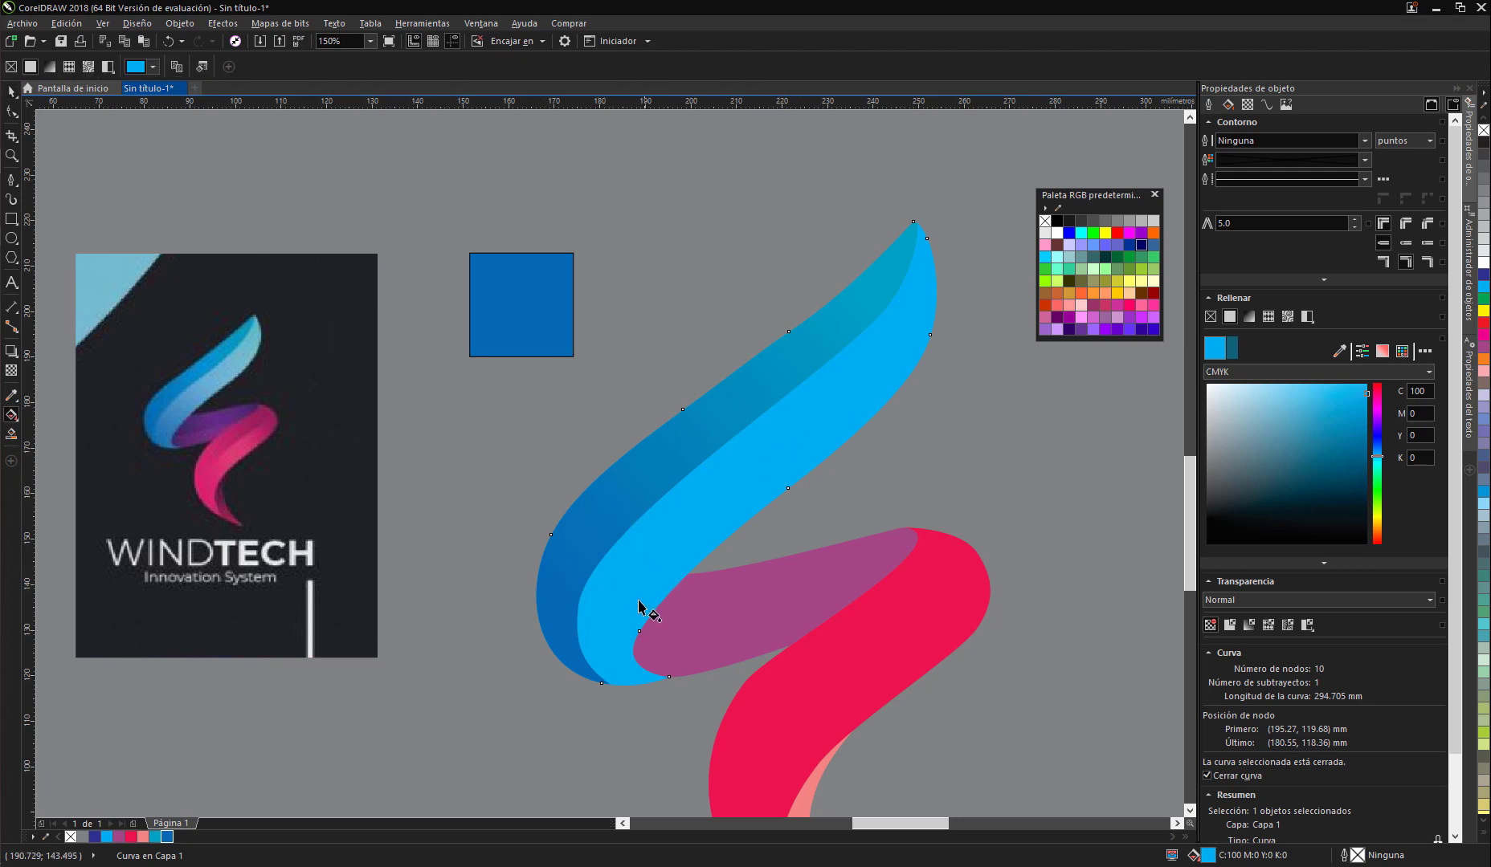
drag(622, 592, 881, 359)
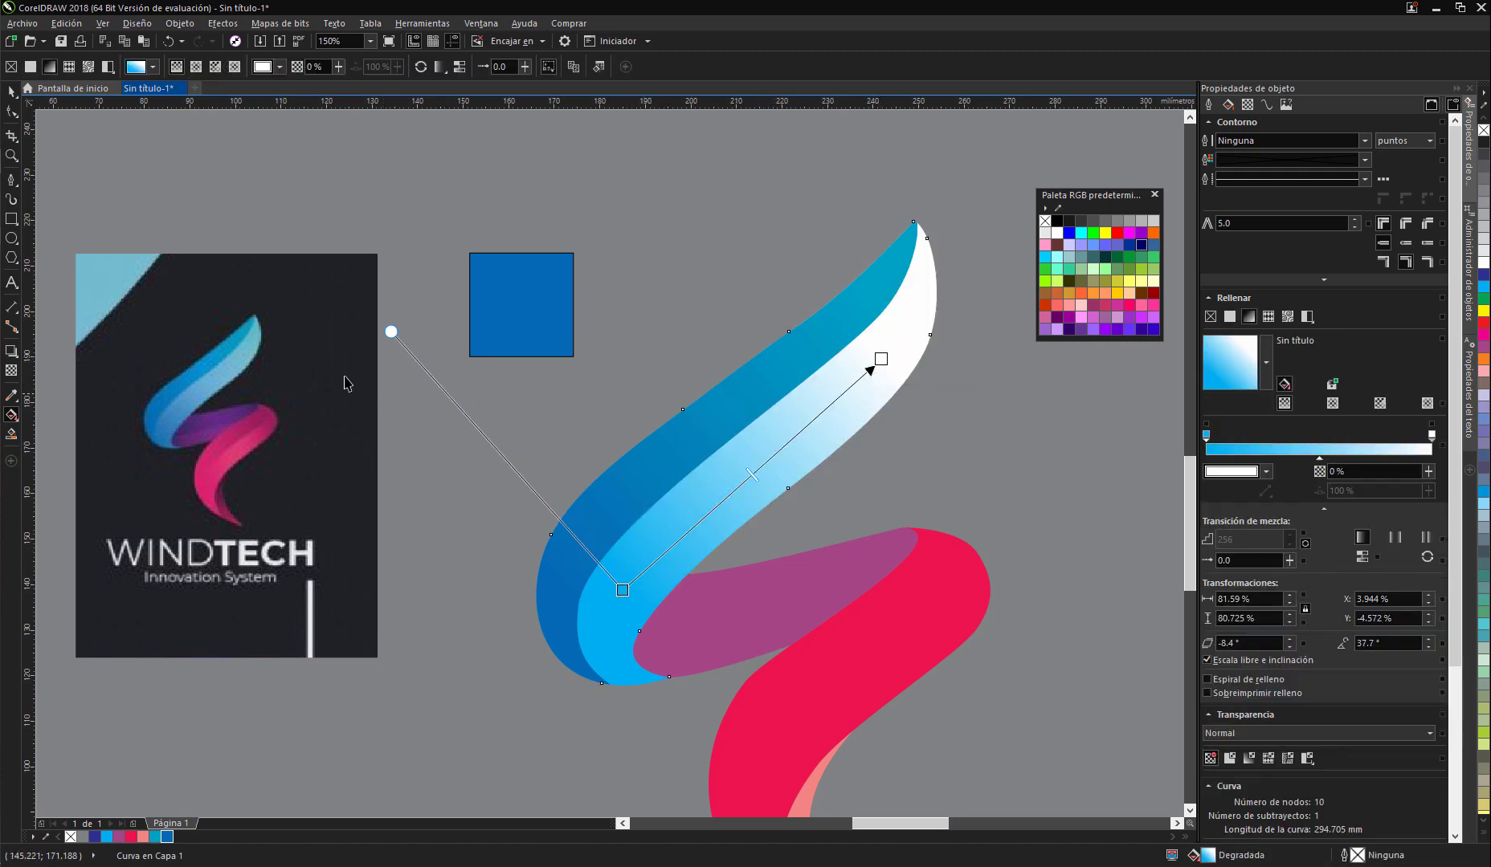
key(space)
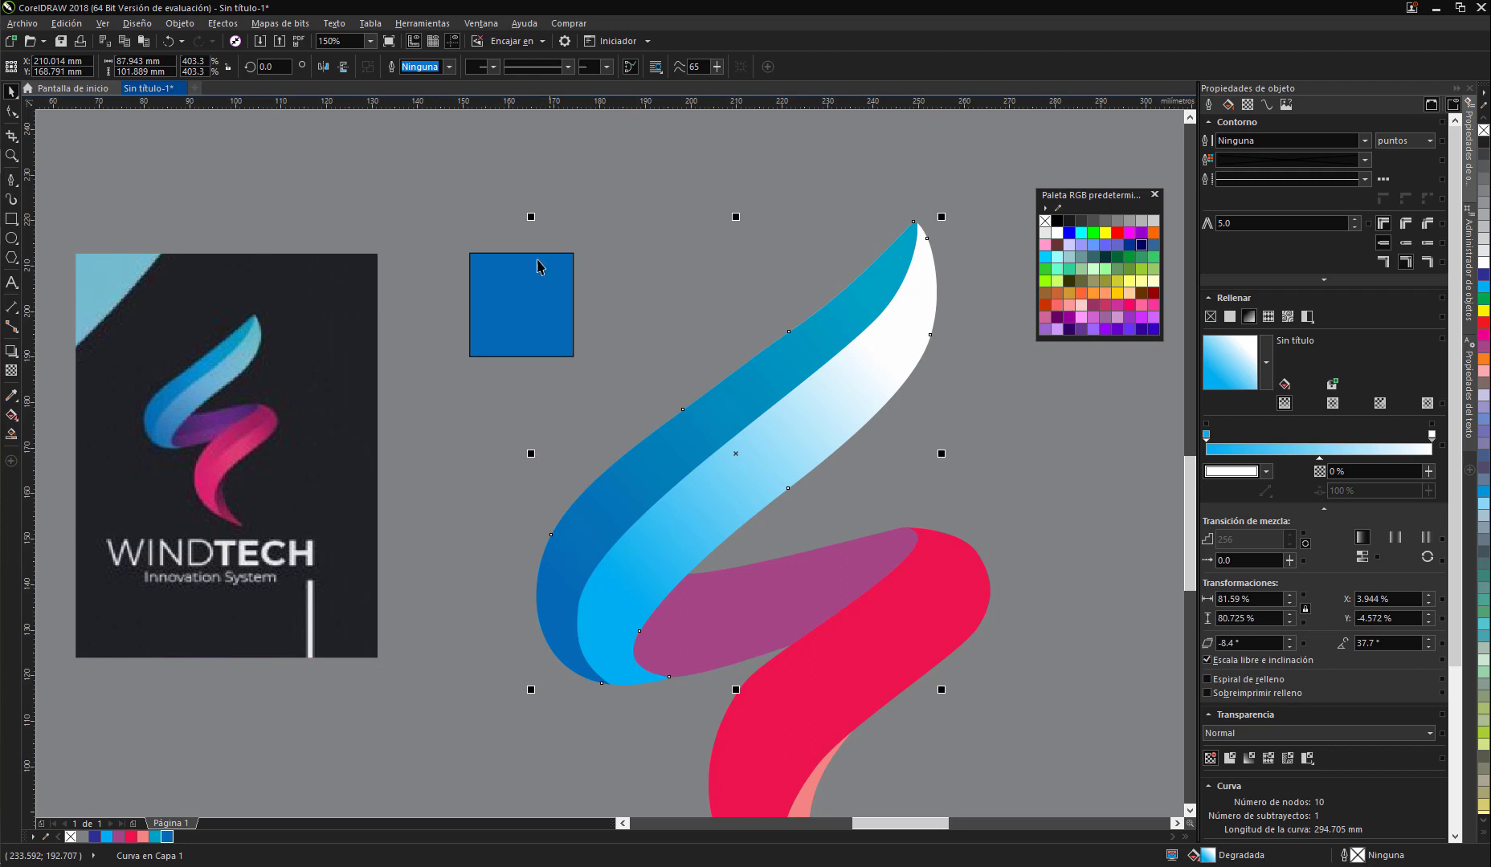
click(517, 301)
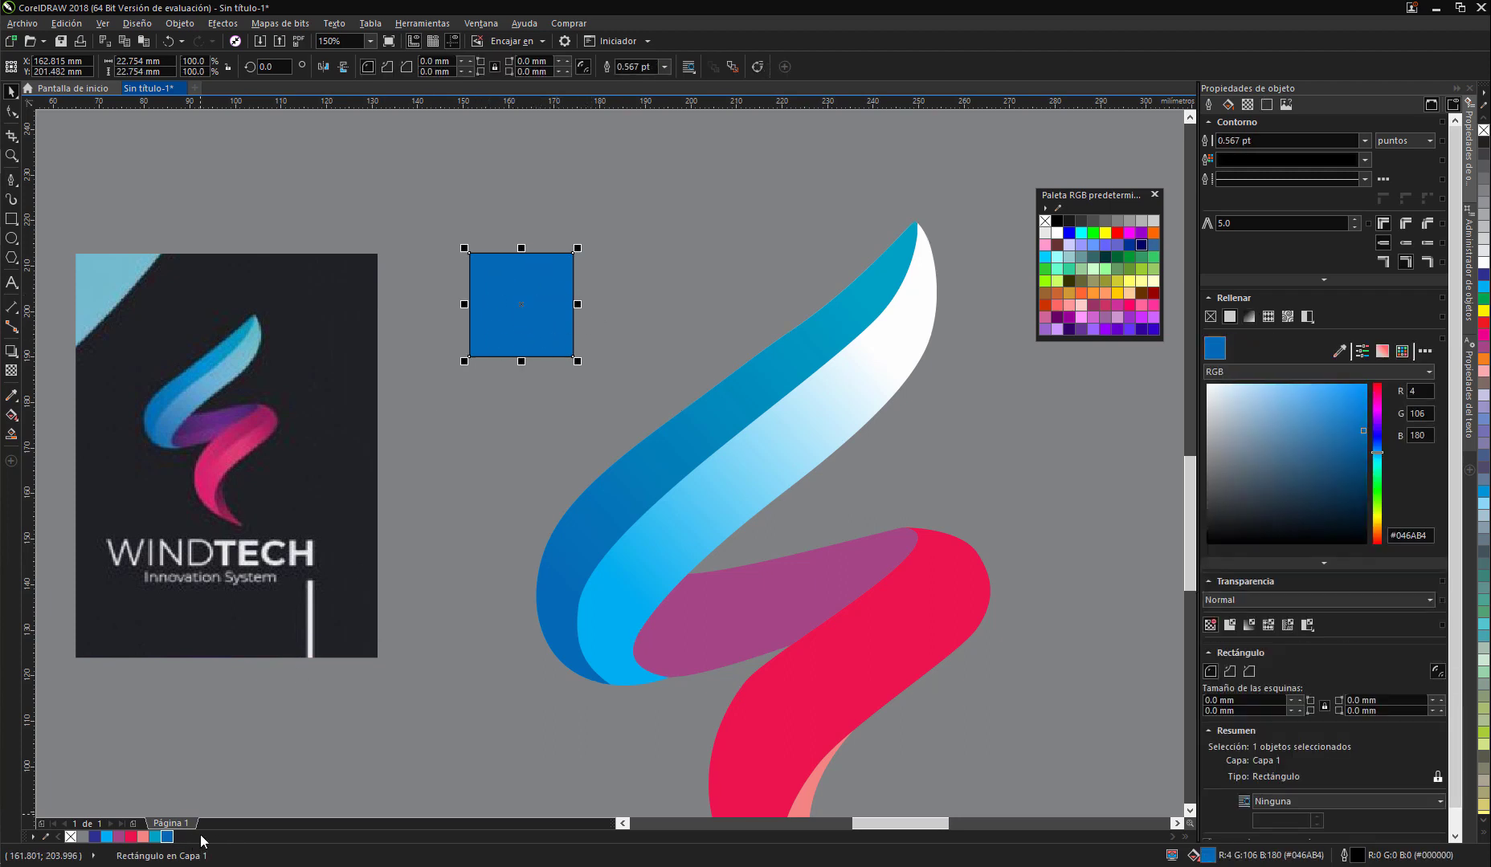
click(901, 333)
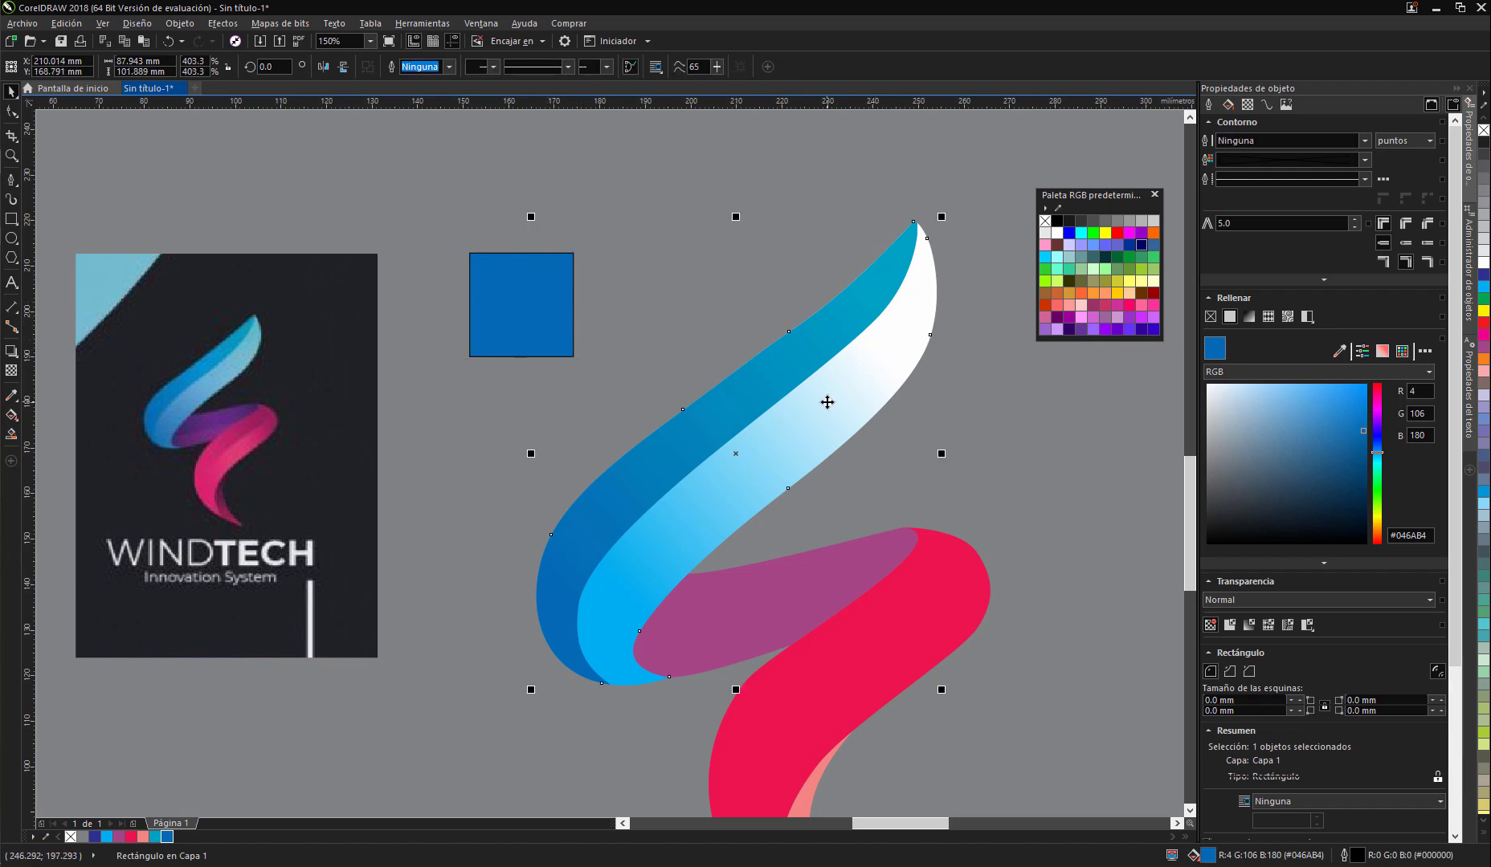
key(g)
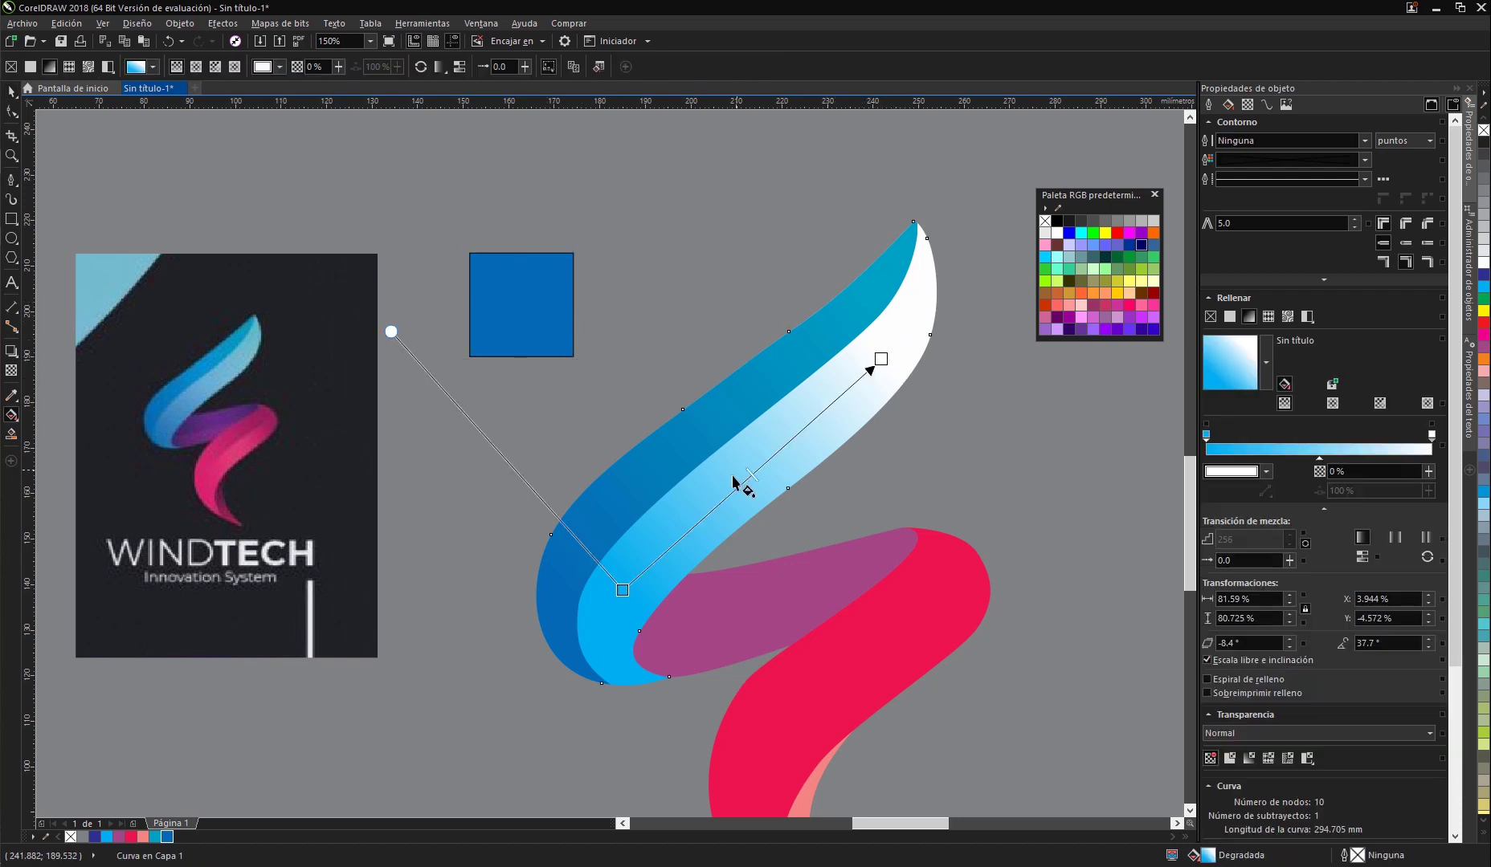
Step: Set the inner band's gradient end colour to the pale blue sampled near the tip of the reference's upper ribbon (#68B9CC)
click(881, 359)
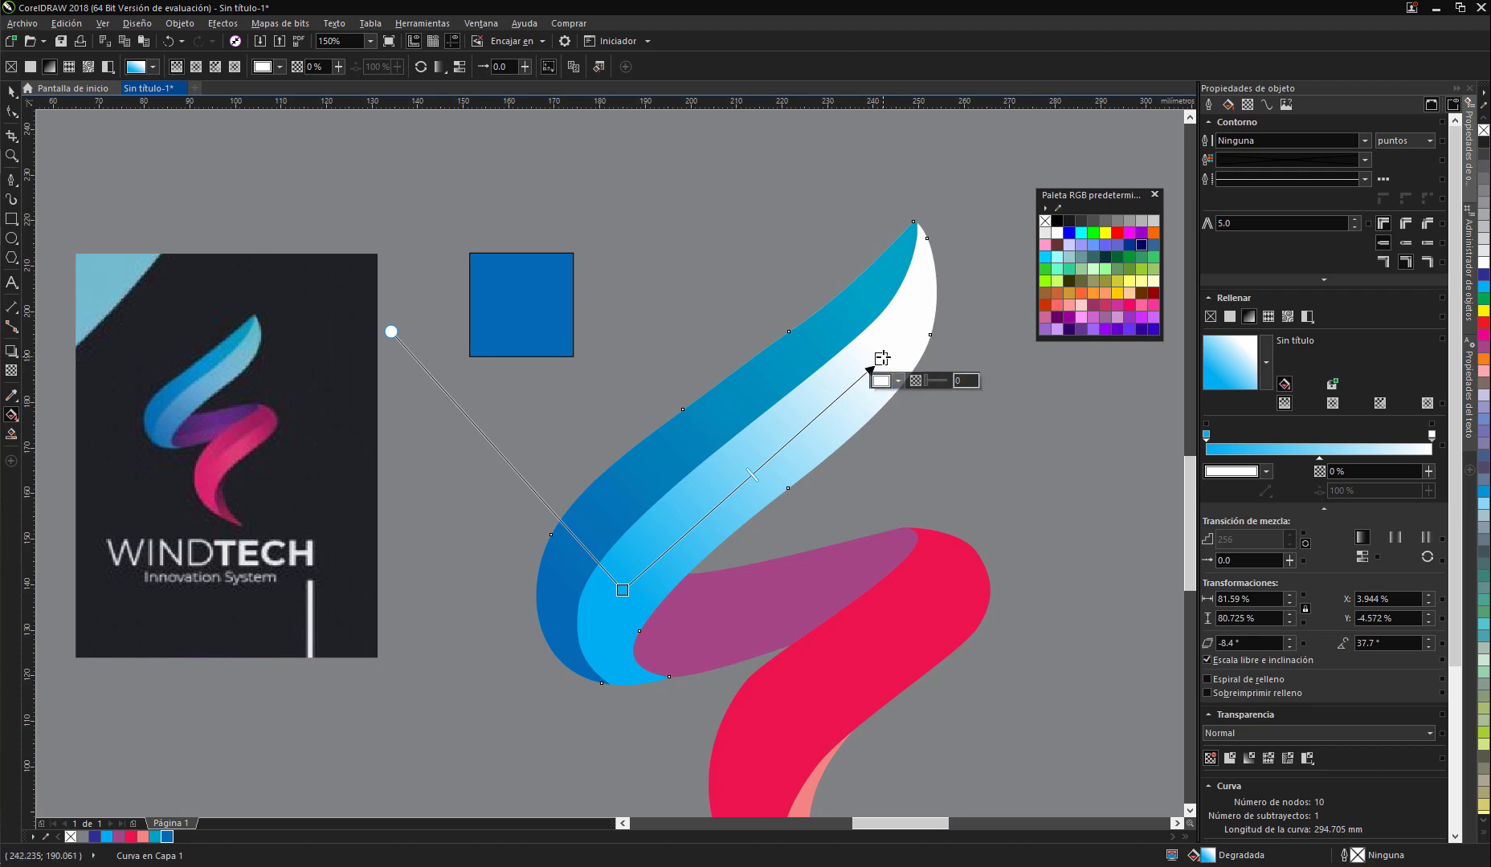
click(899, 380)
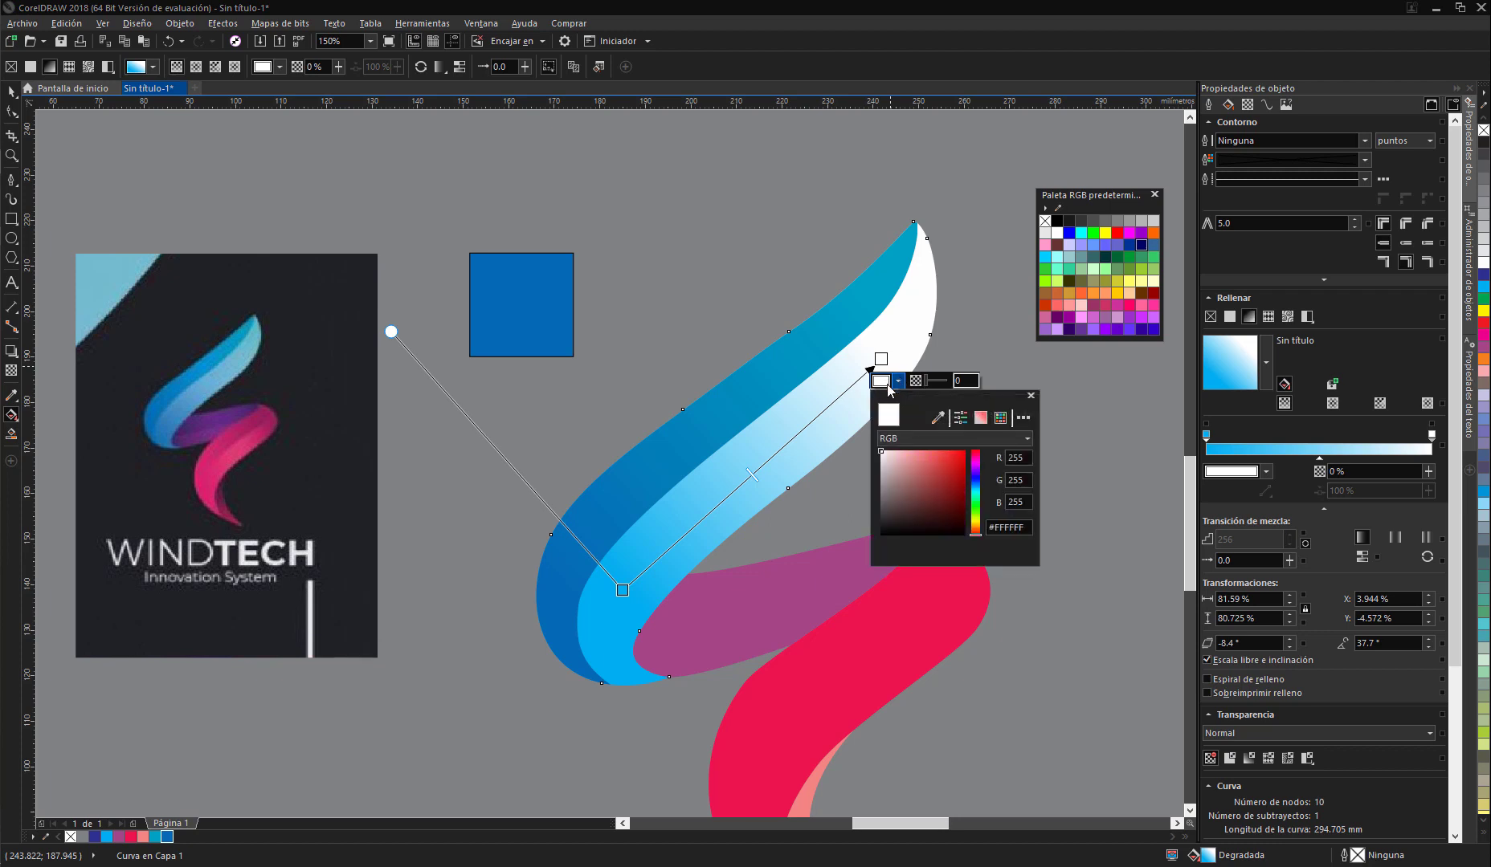
click(937, 419)
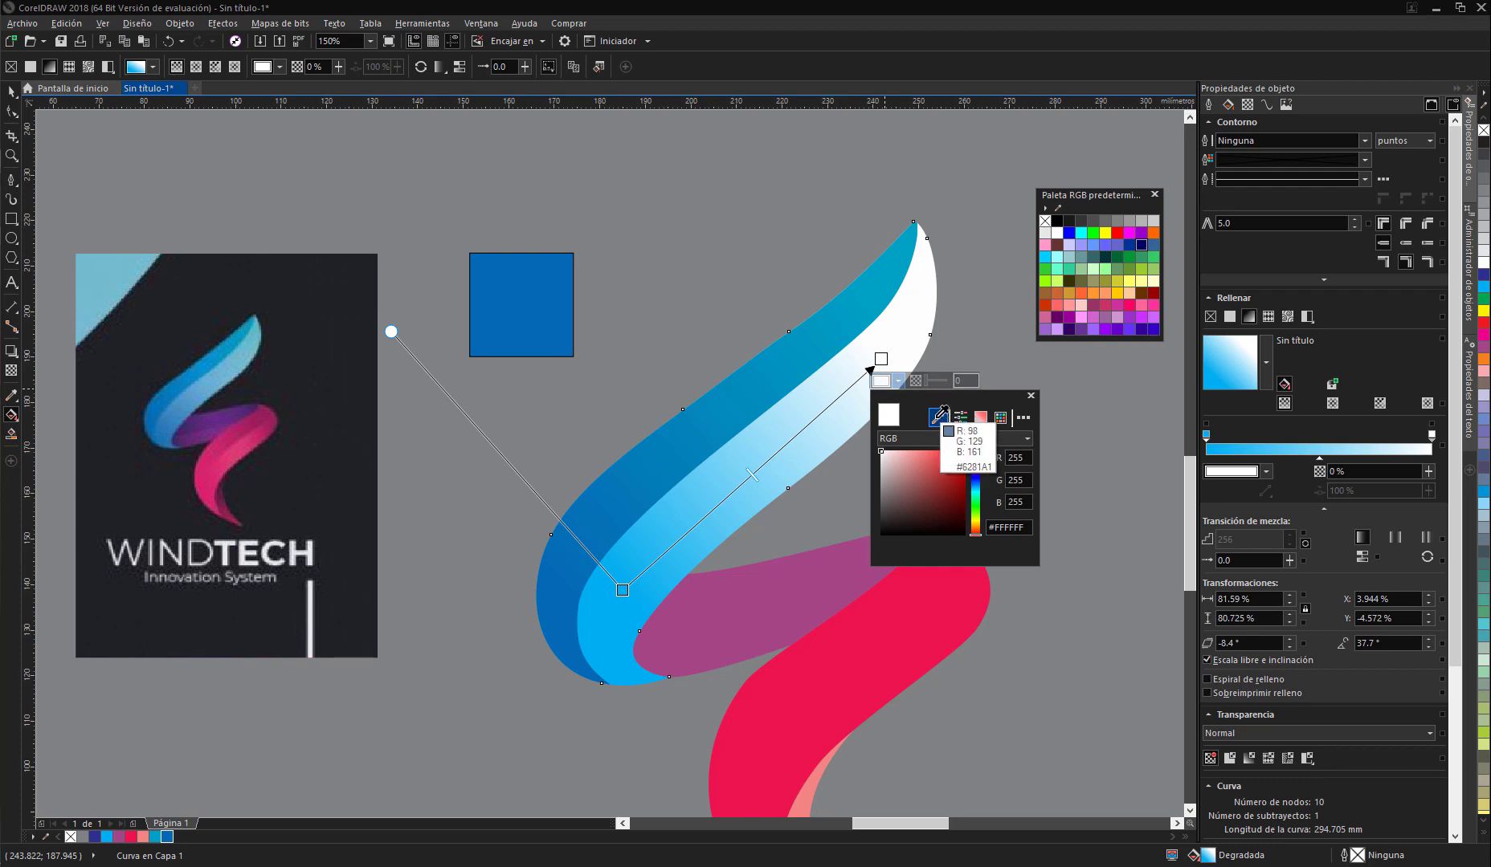
click(259, 332)
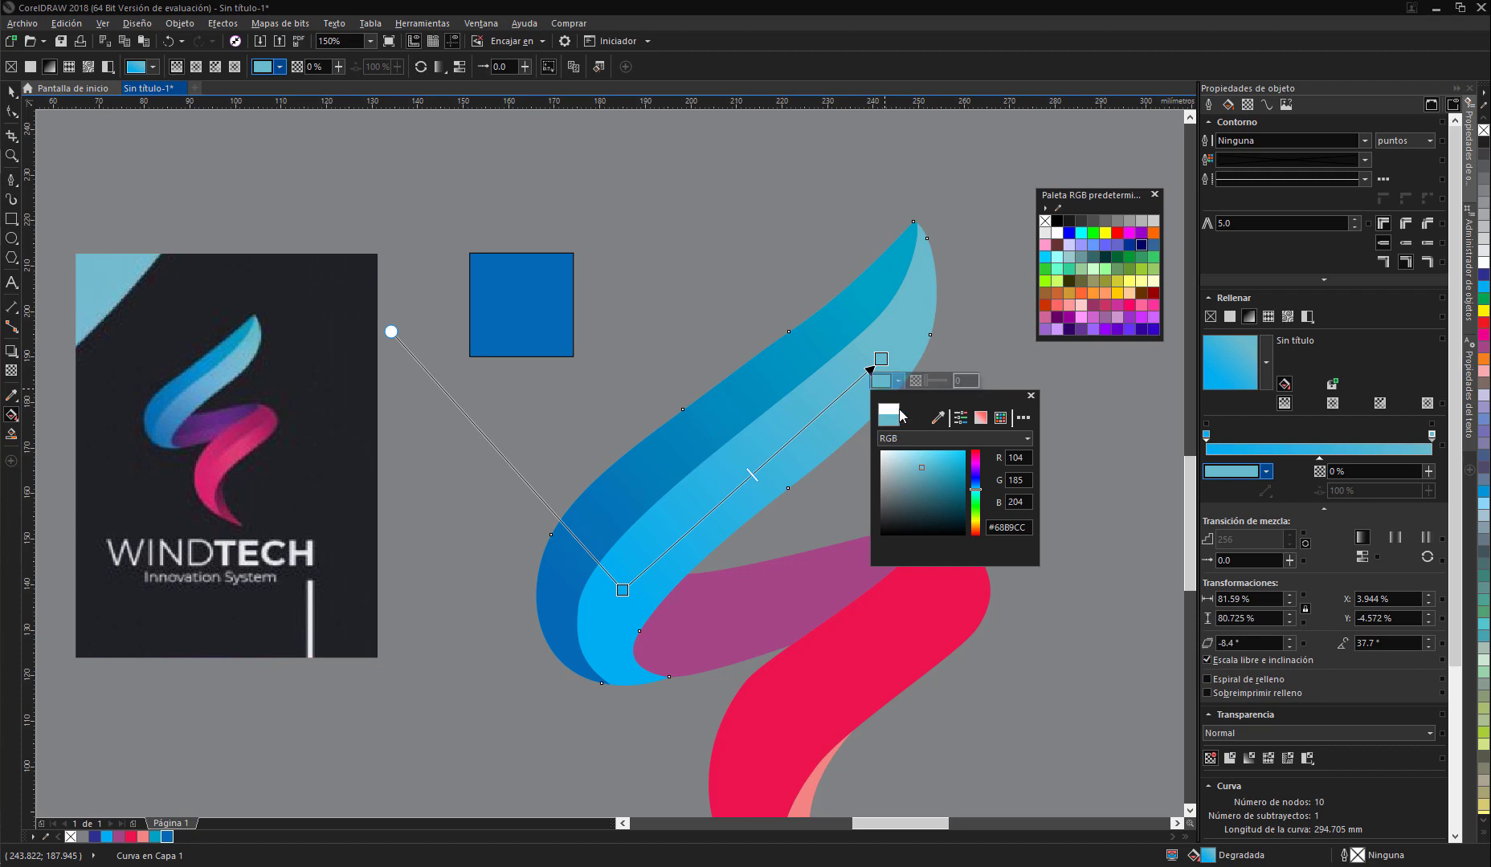
click(881, 362)
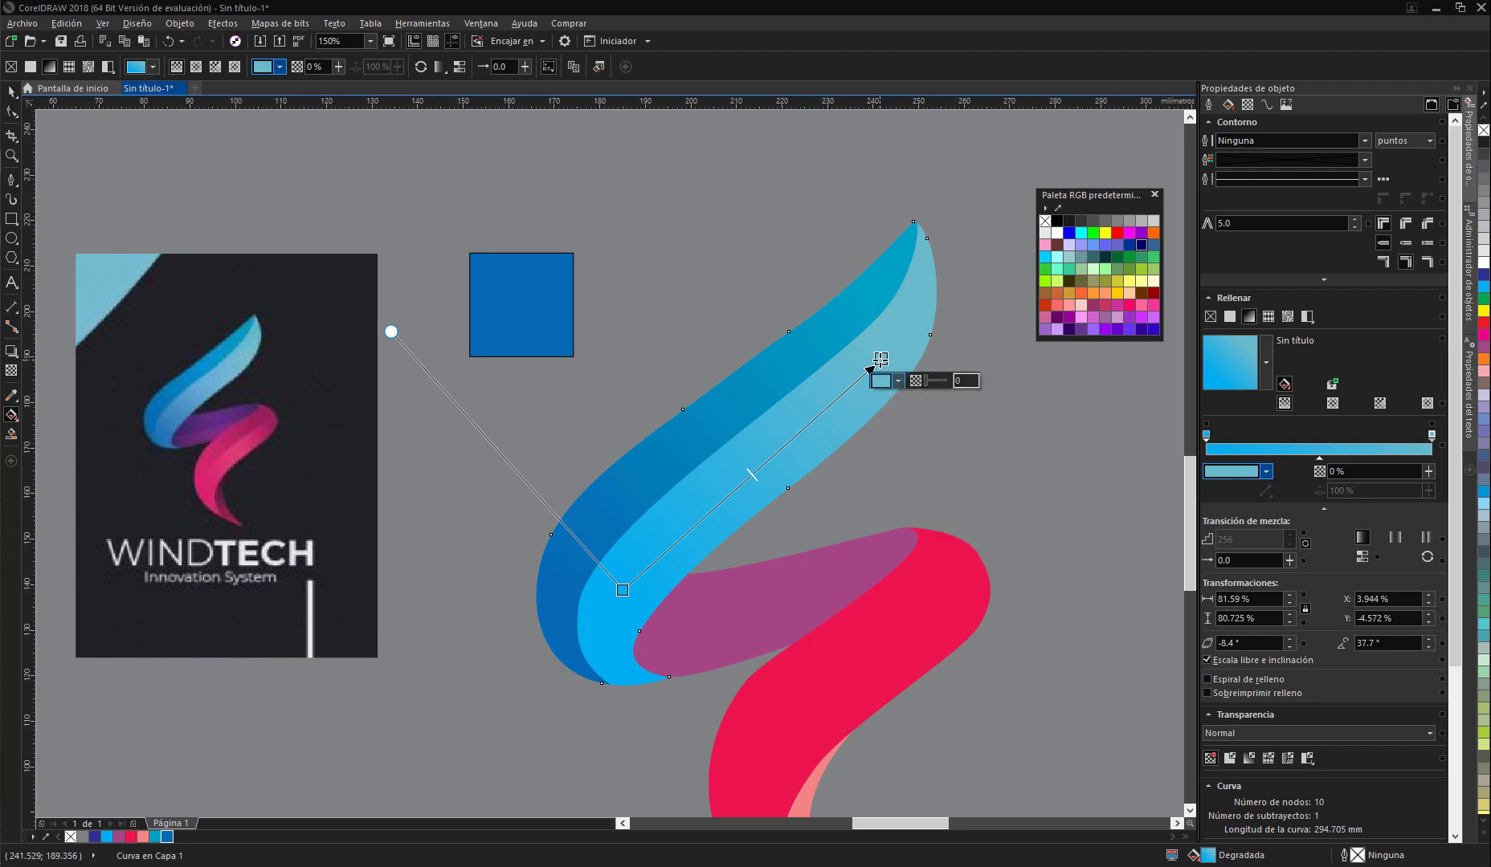
Step: Set the inner band's gradient start colour to the blue sampled from the lower bend of the reference's upper ribbon (#2077AD)
click(622, 589)
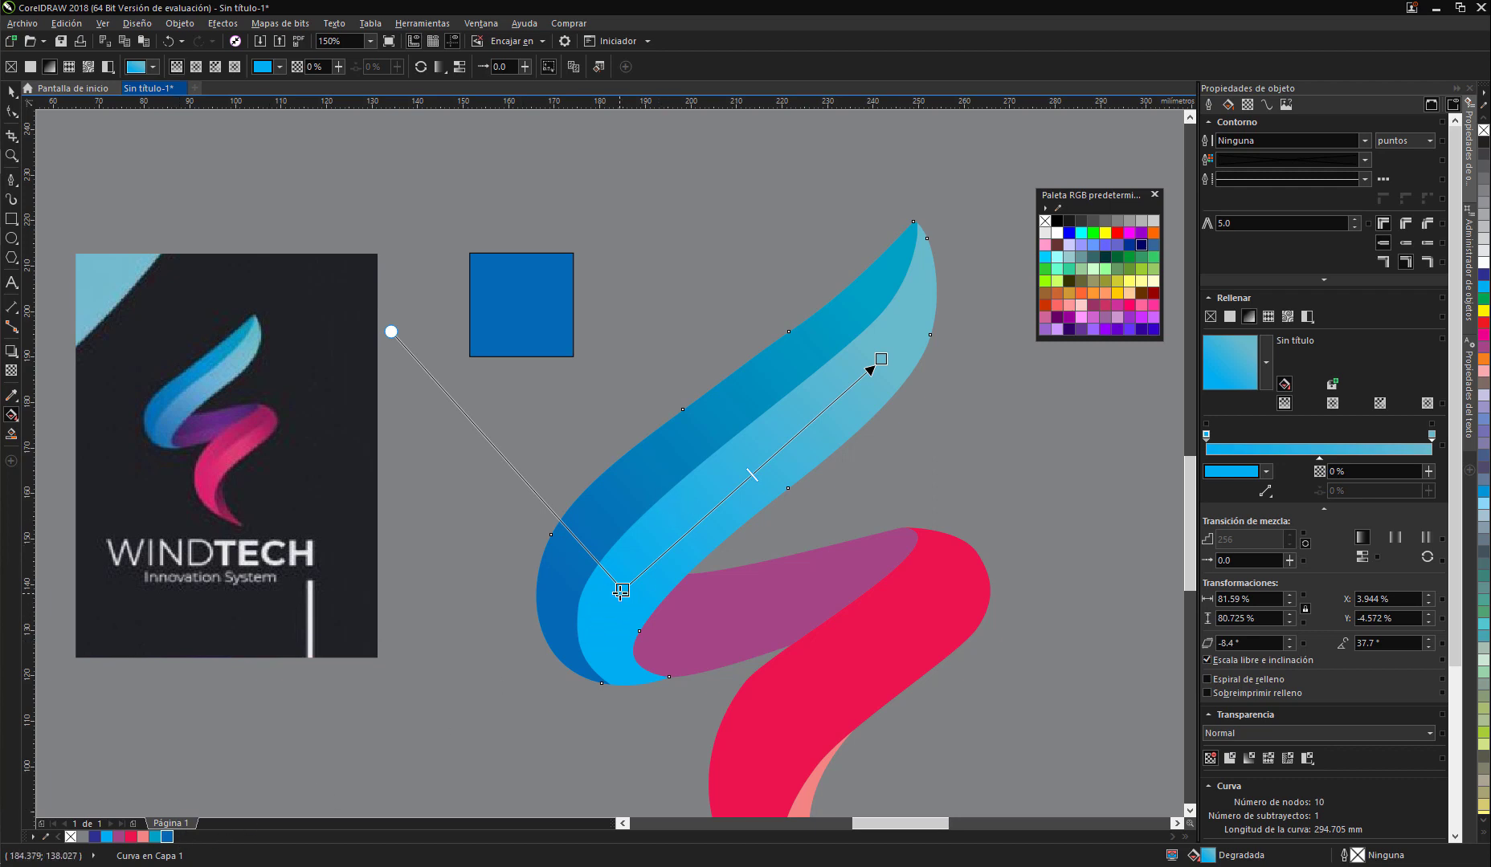
mouse_move(626, 586)
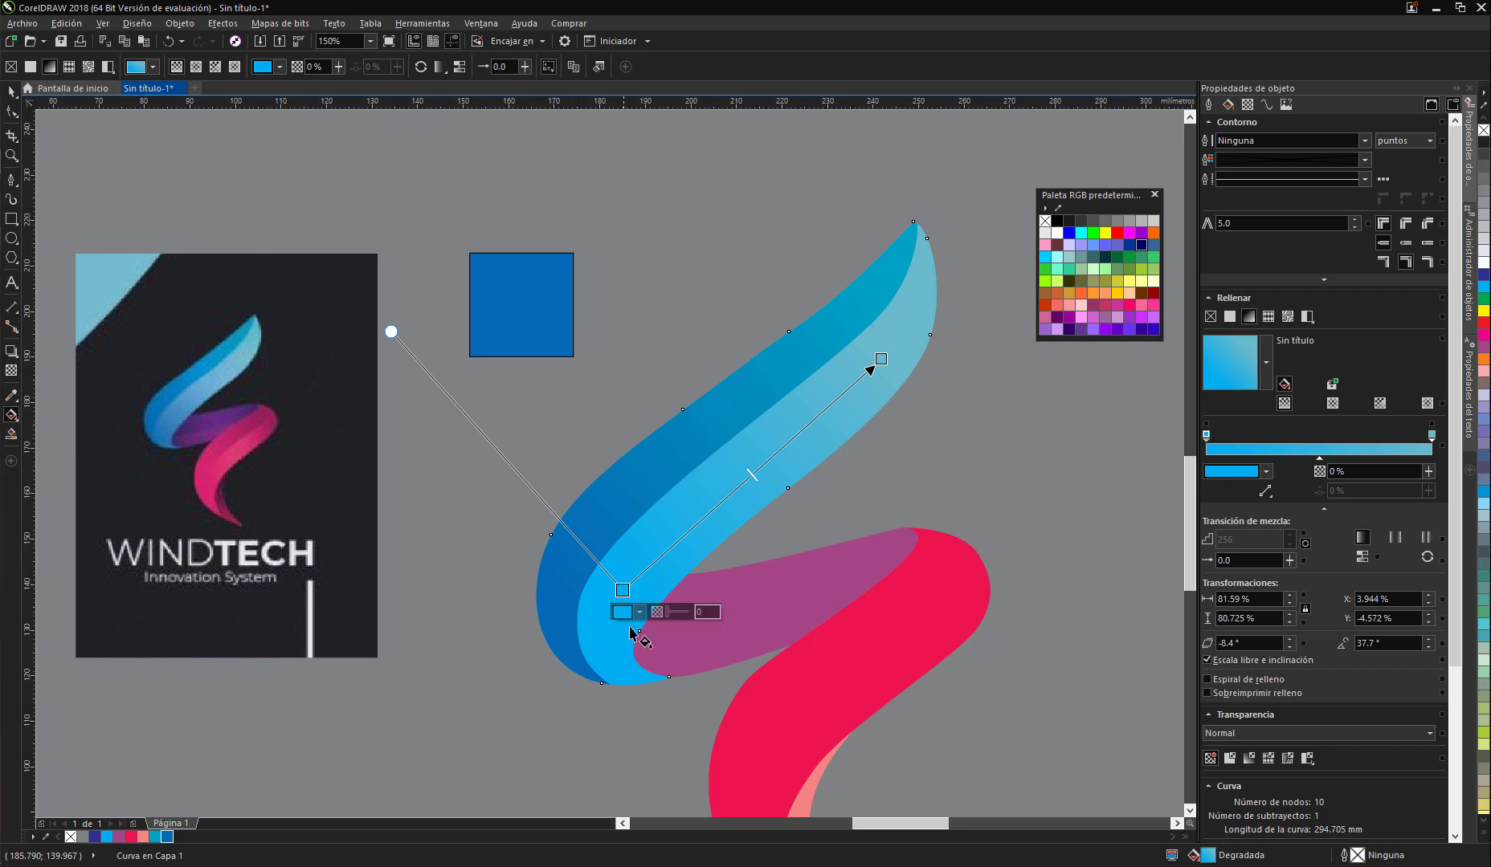
click(641, 610)
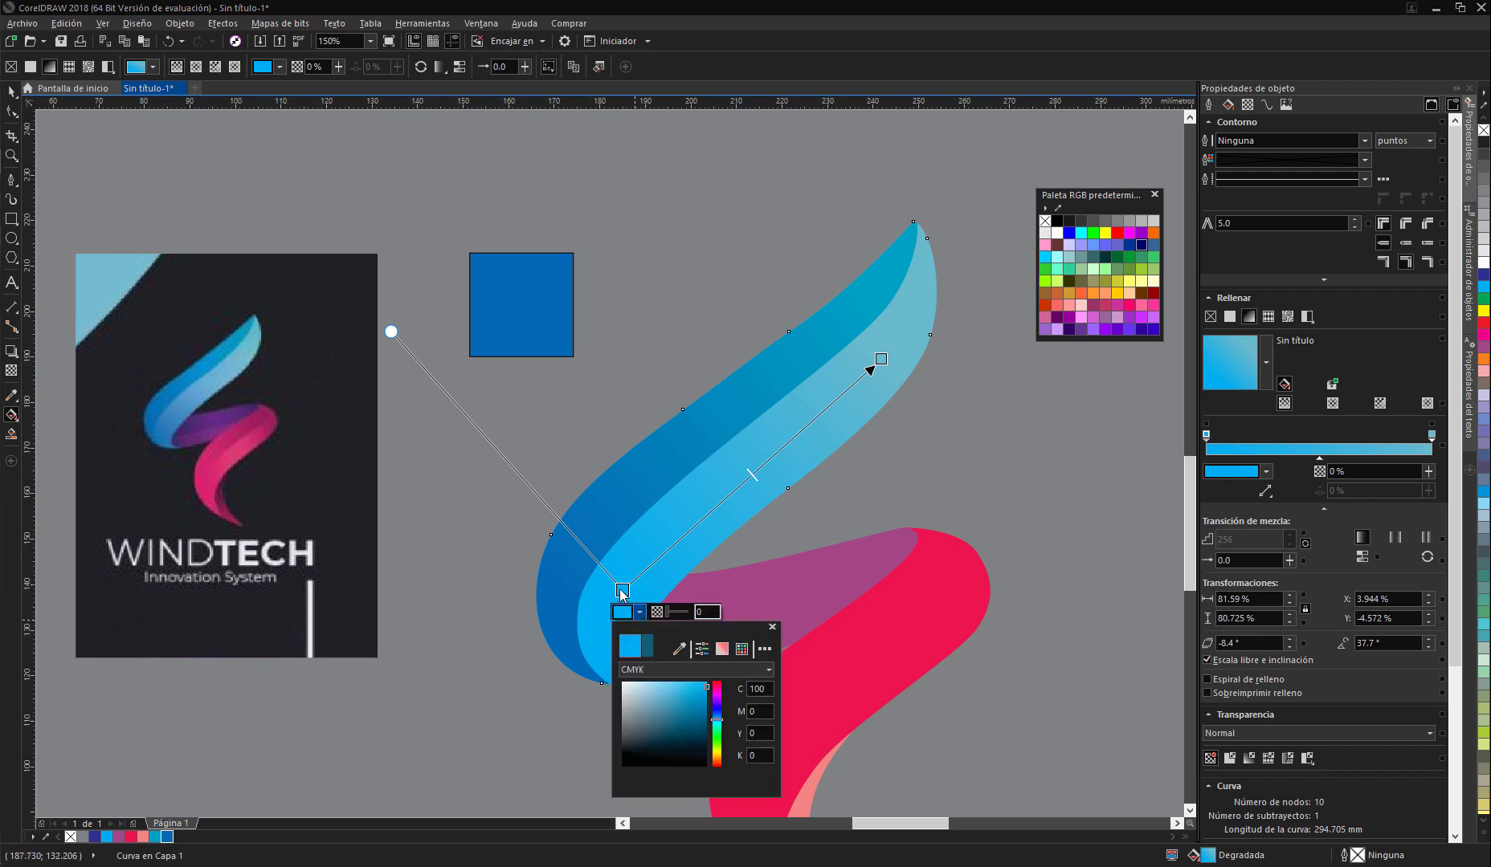
click(620, 593)
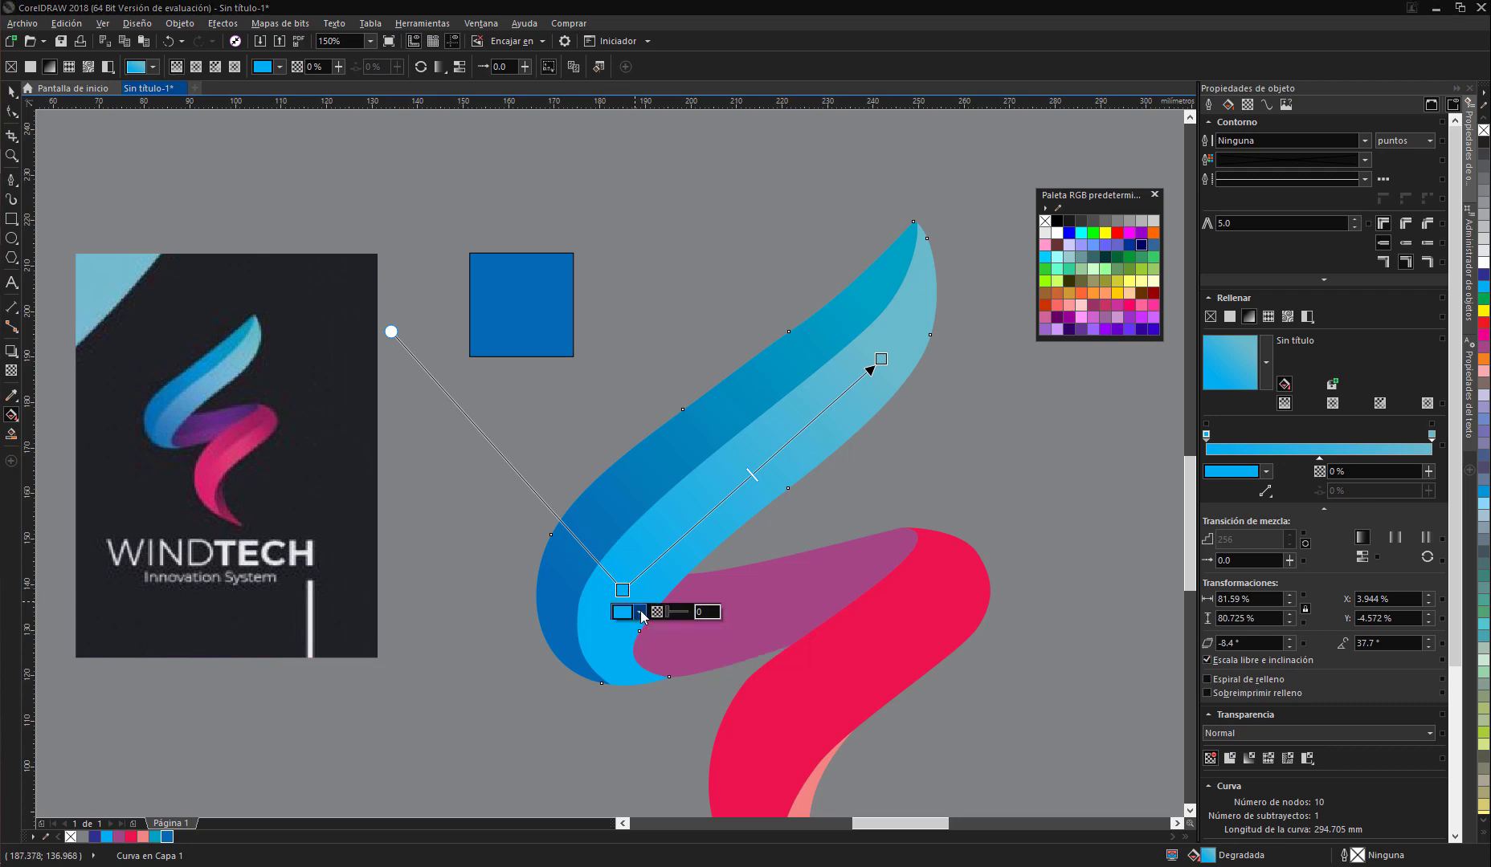
click(641, 610)
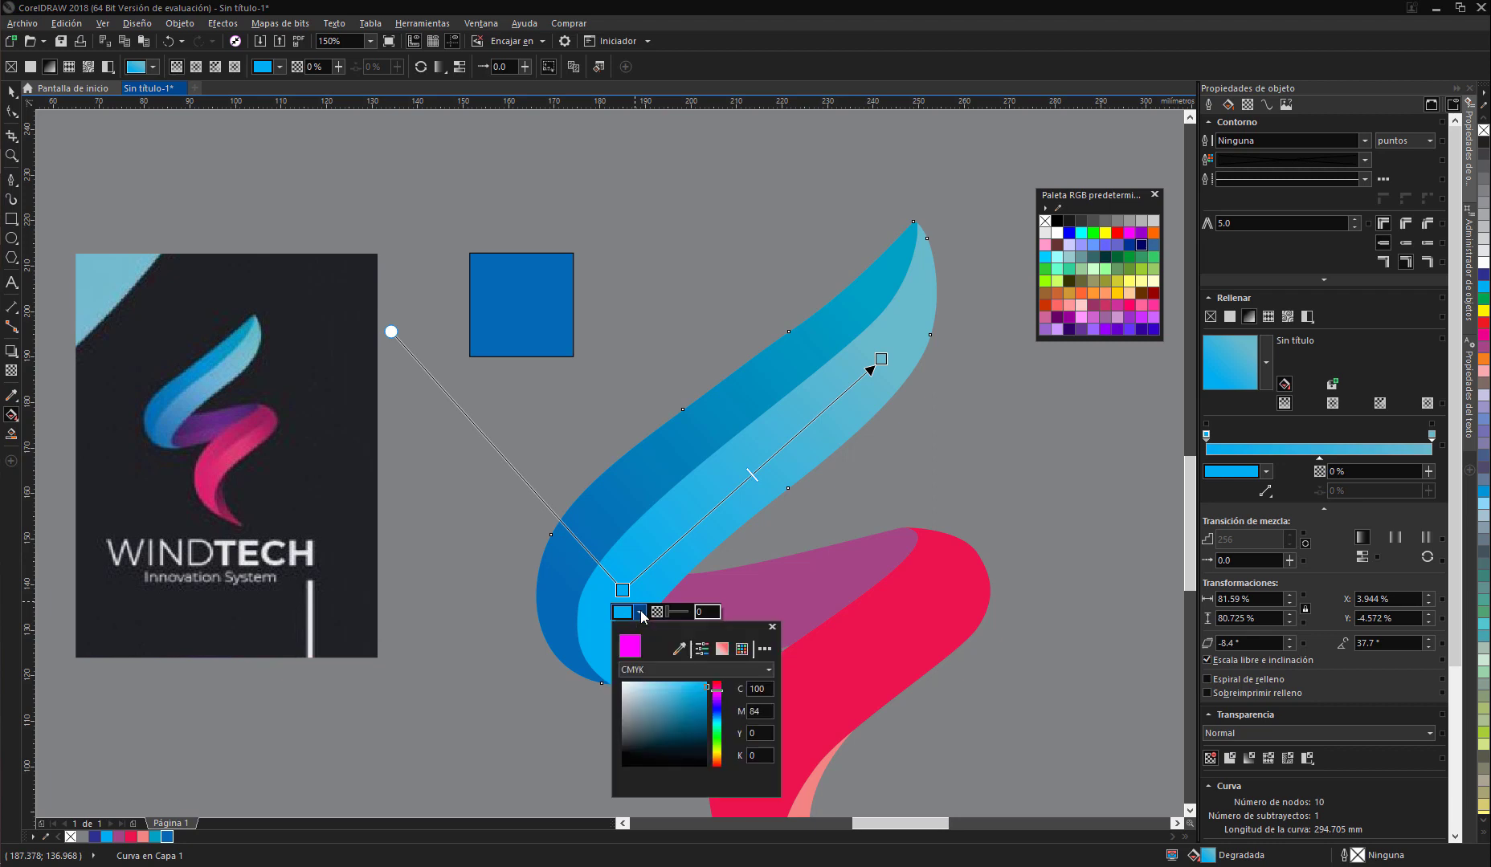
click(679, 649)
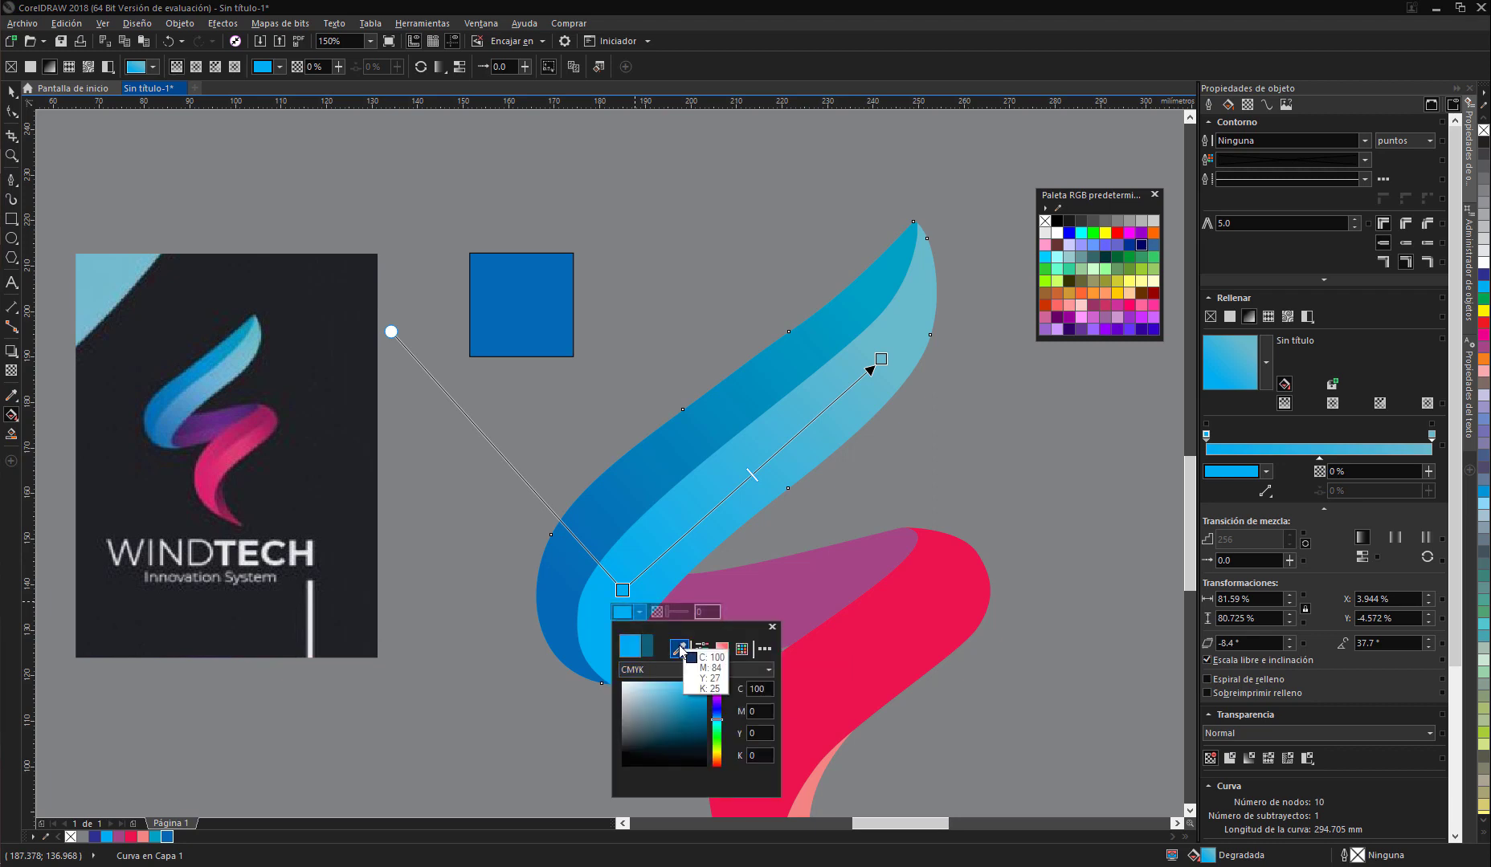
click(159, 437)
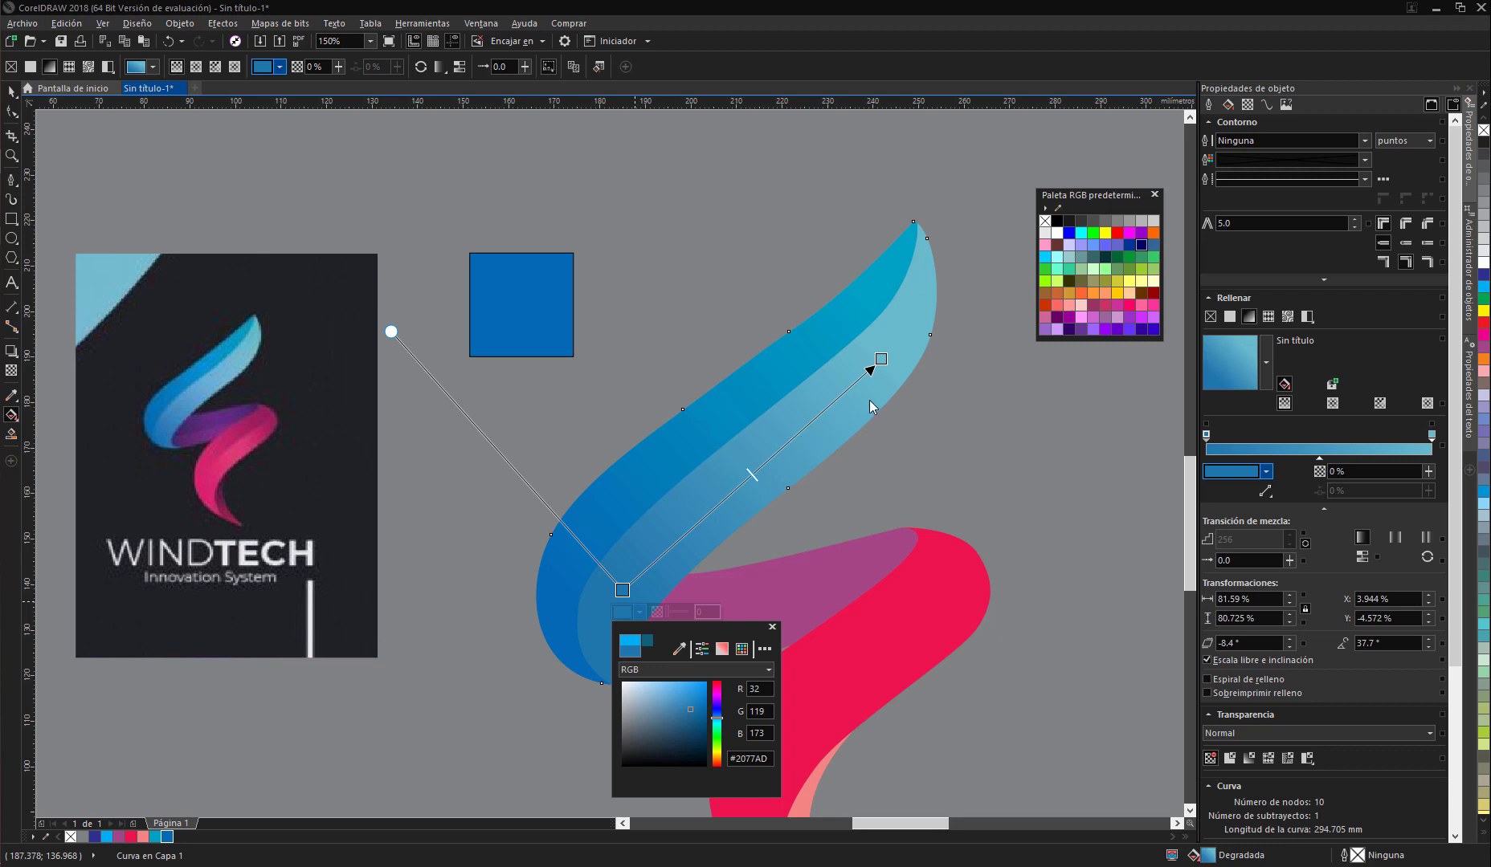
Step: Resample the inner band's gradient end colour from a spot closer to the tip of the reference's upper ribbon, and finish editing the fill
click(880, 360)
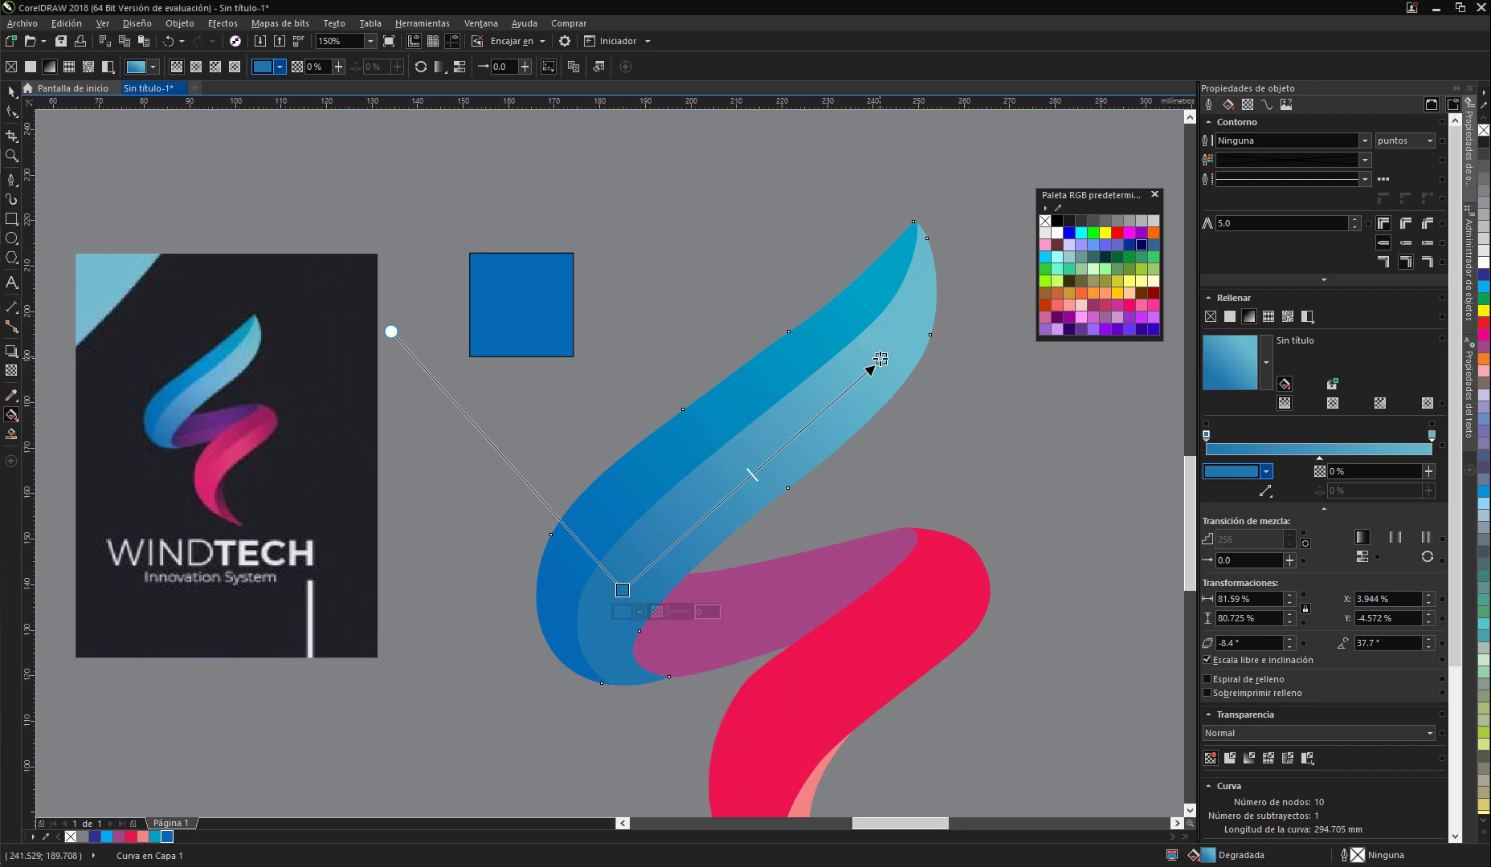
click(879, 361)
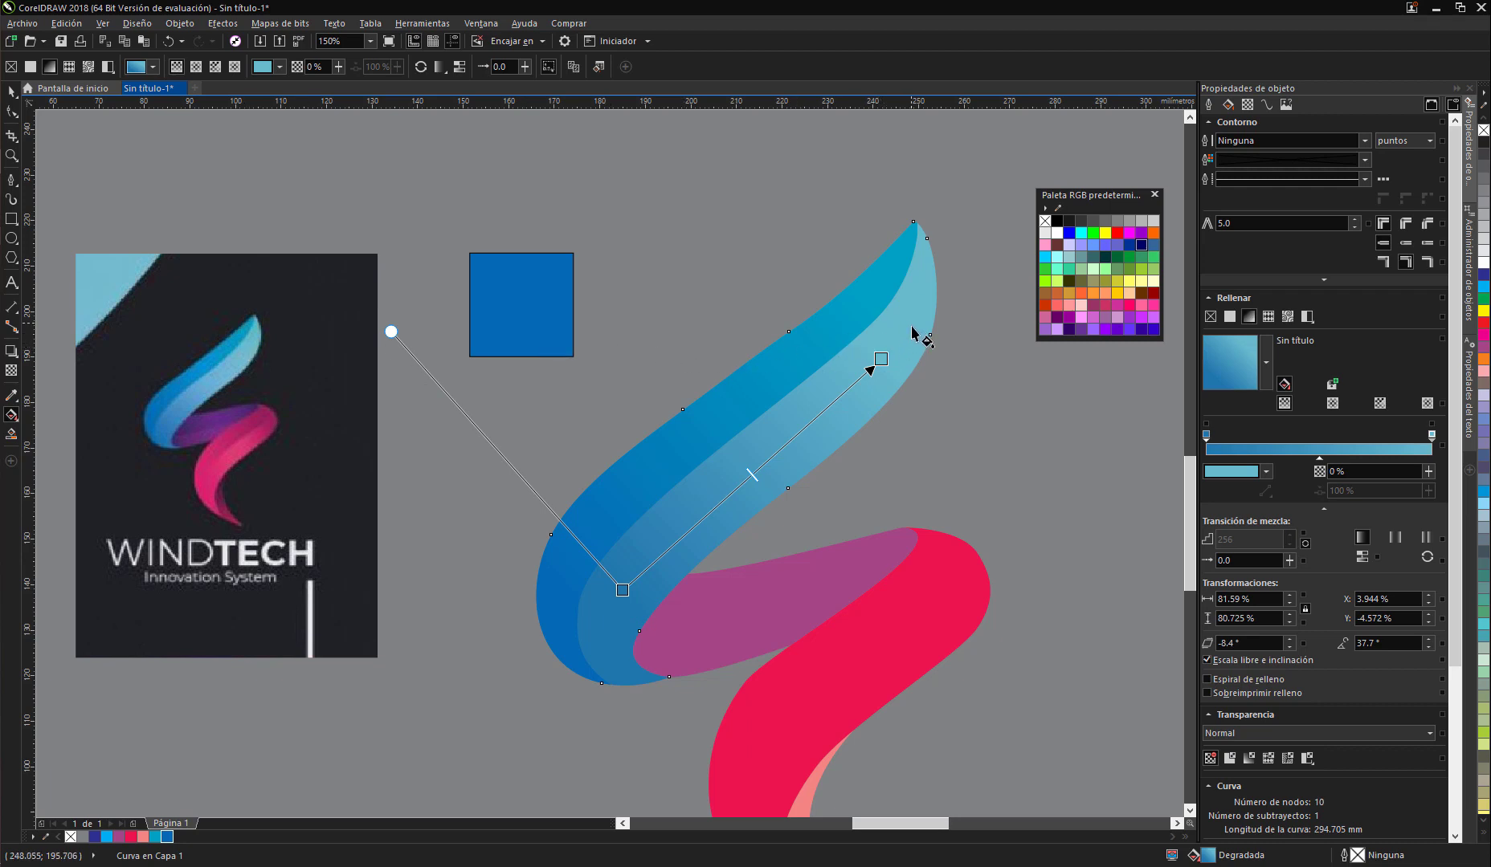
click(881, 360)
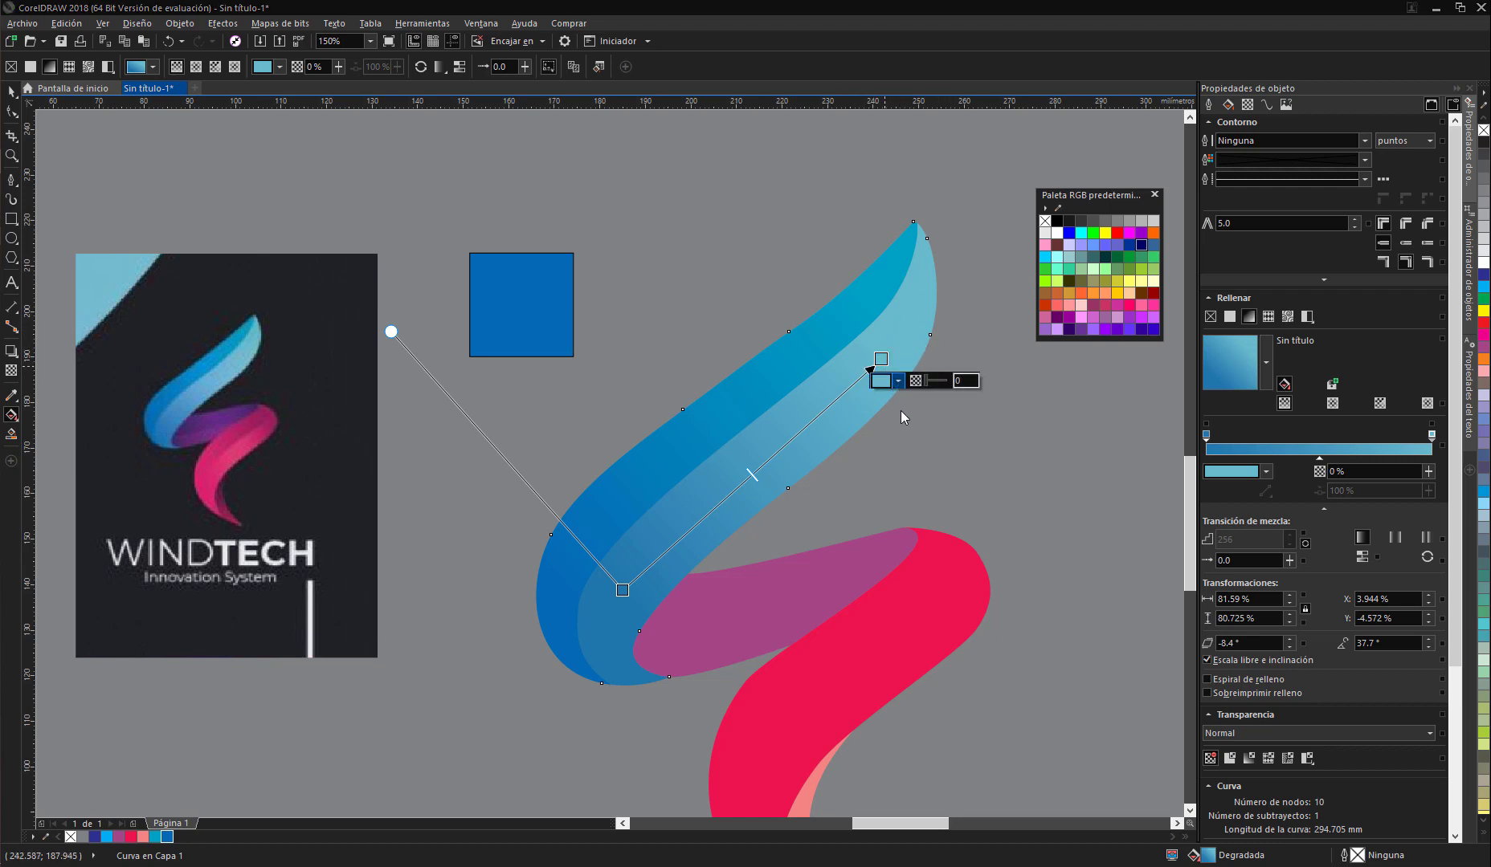
click(898, 380)
click(938, 417)
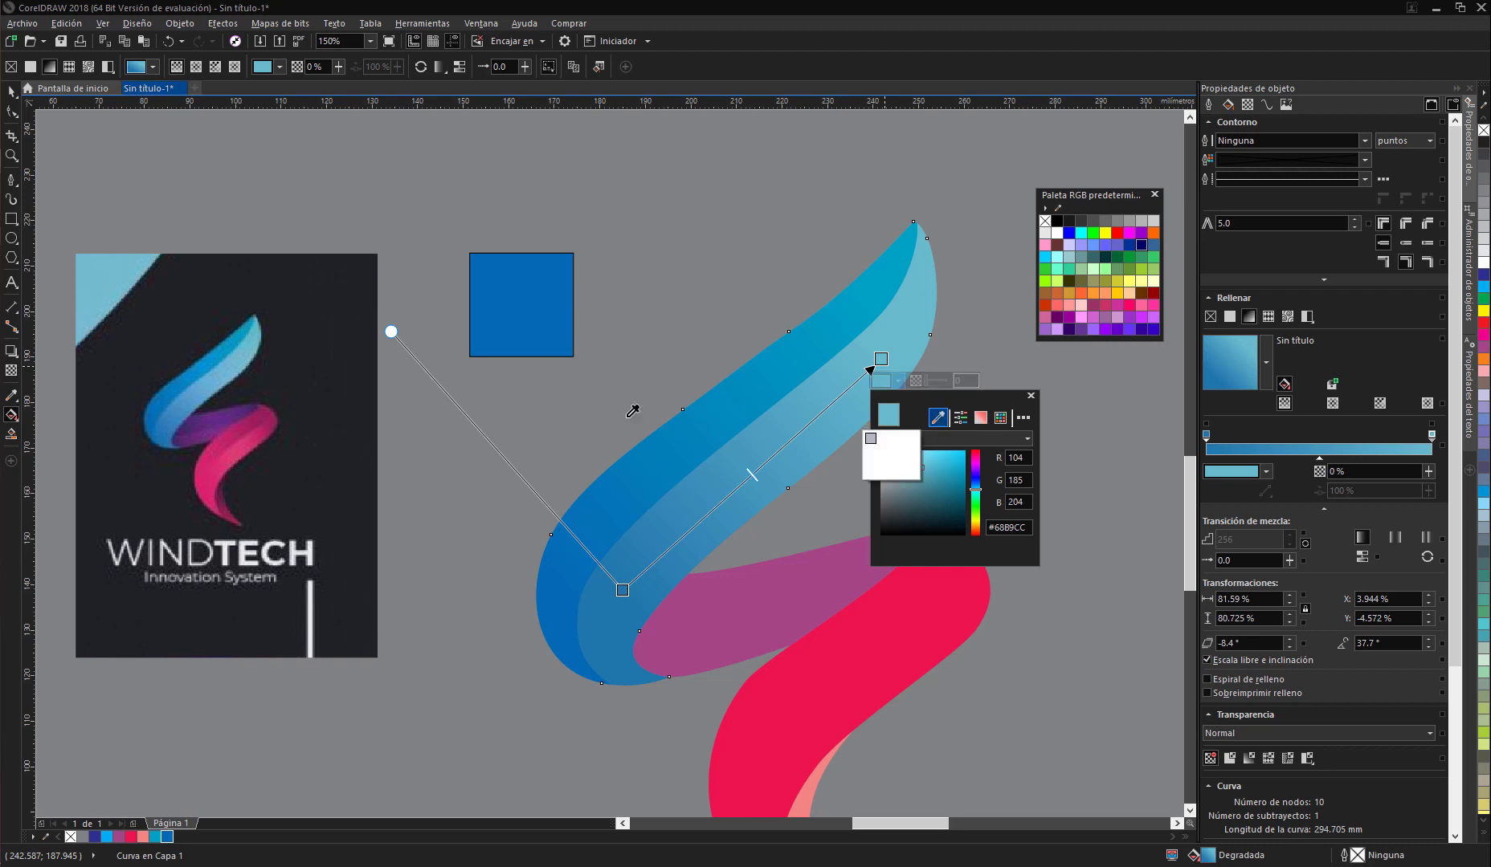
click(259, 326)
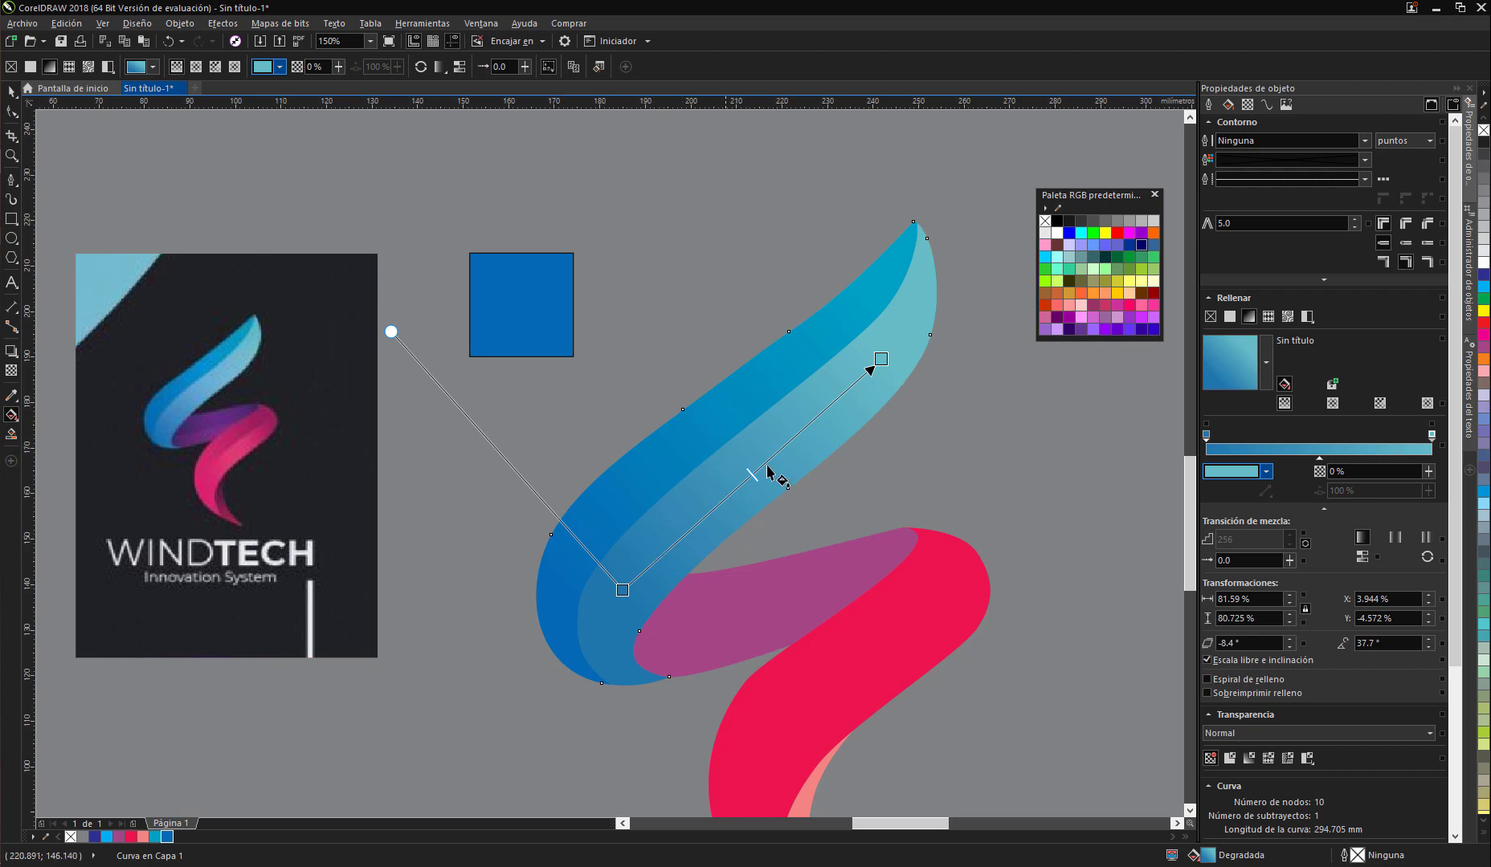
click(12, 94)
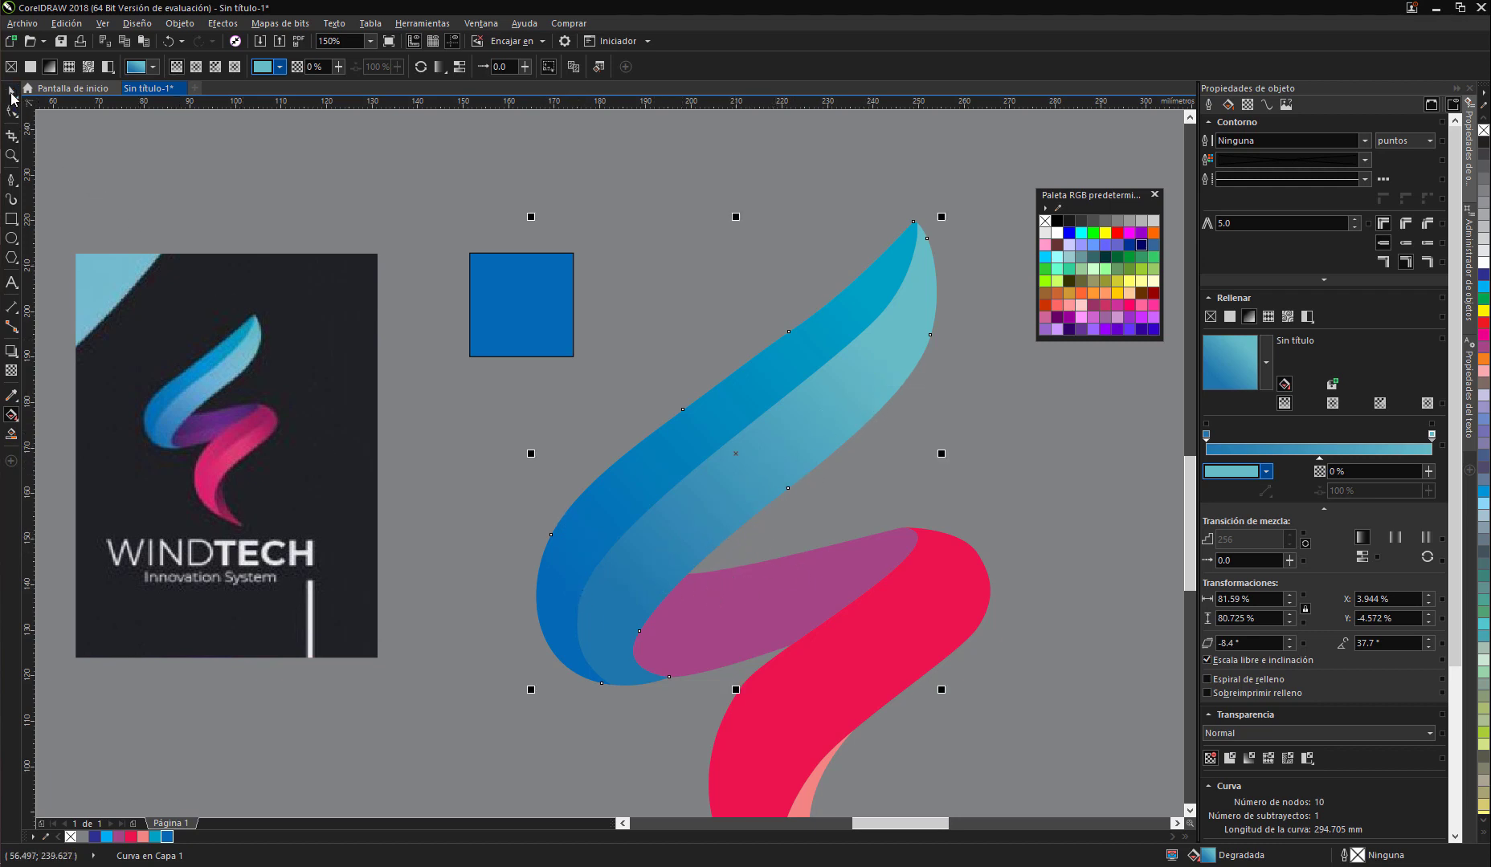
Step: Select the purple middle band and compare it with the shading of the same band in the reference image
click(799, 591)
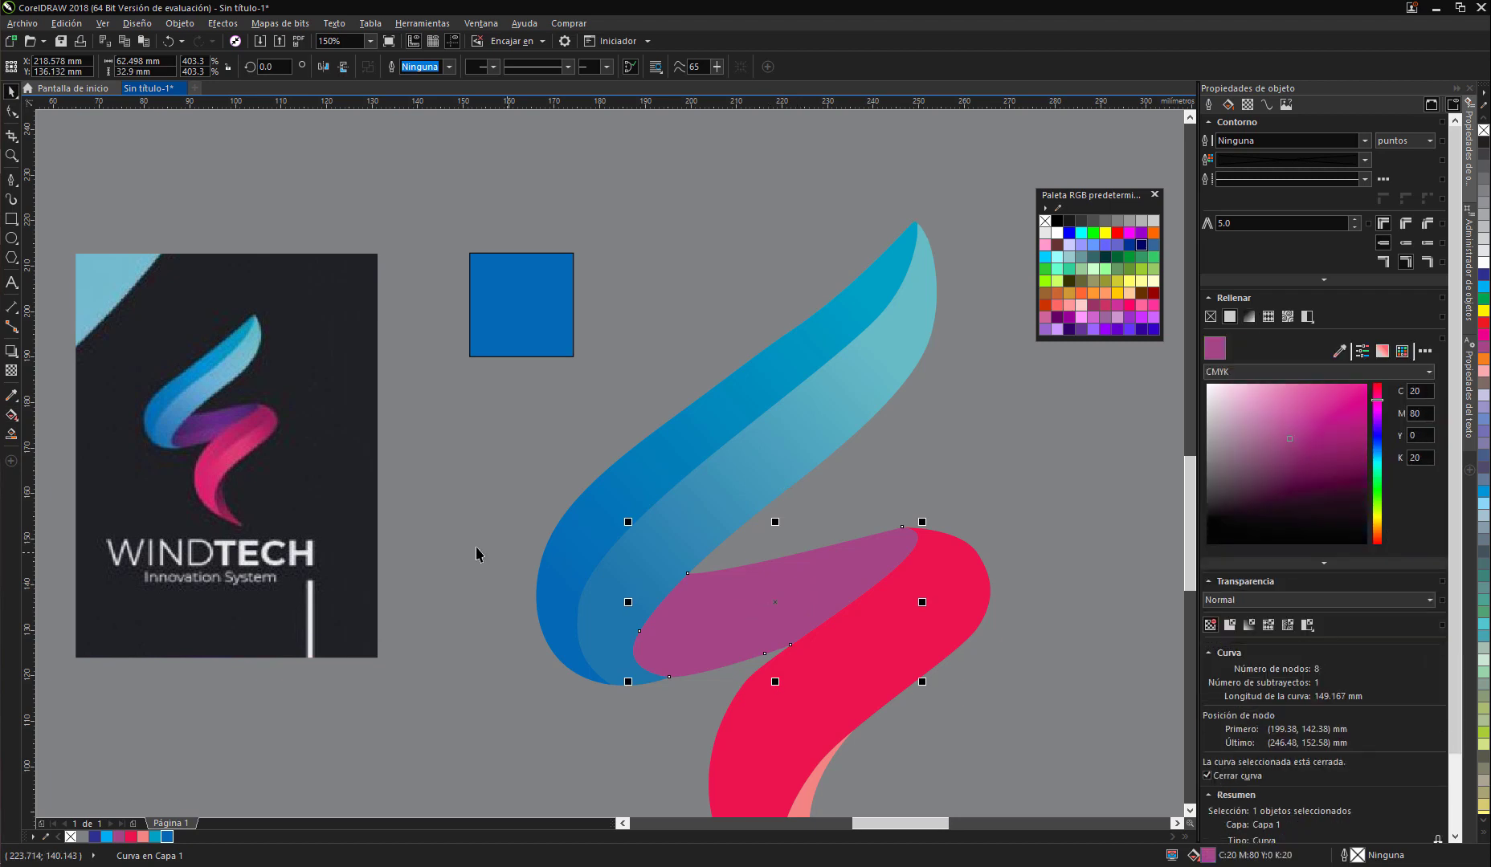
scroll(177, 443, up, 6)
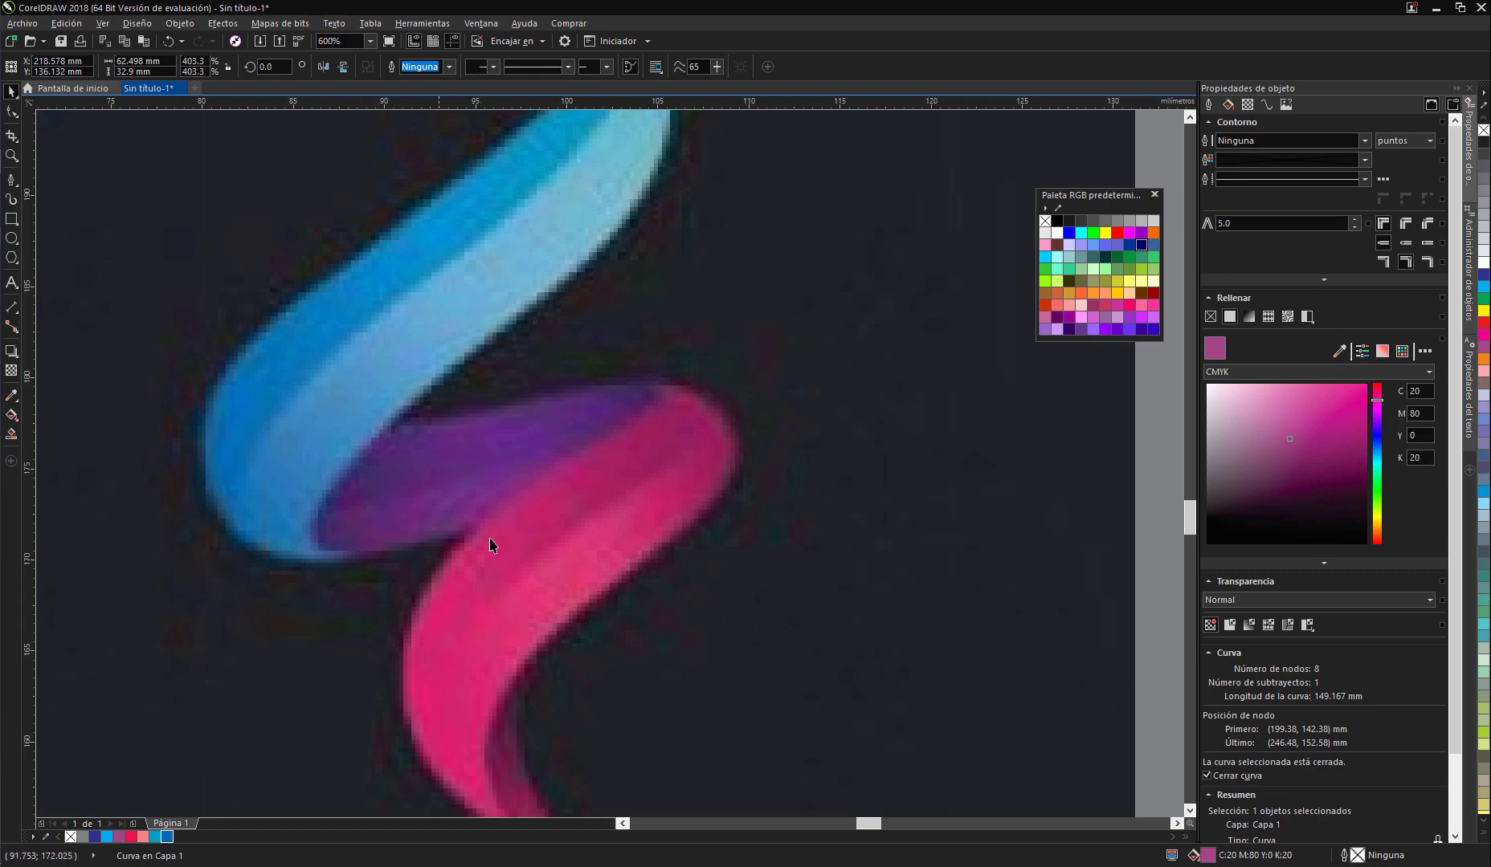
scroll(567, 552, down, 1)
drag(562, 554, 449, 471)
scroll(449, 471, down, 1)
drag(769, 587, 502, 498)
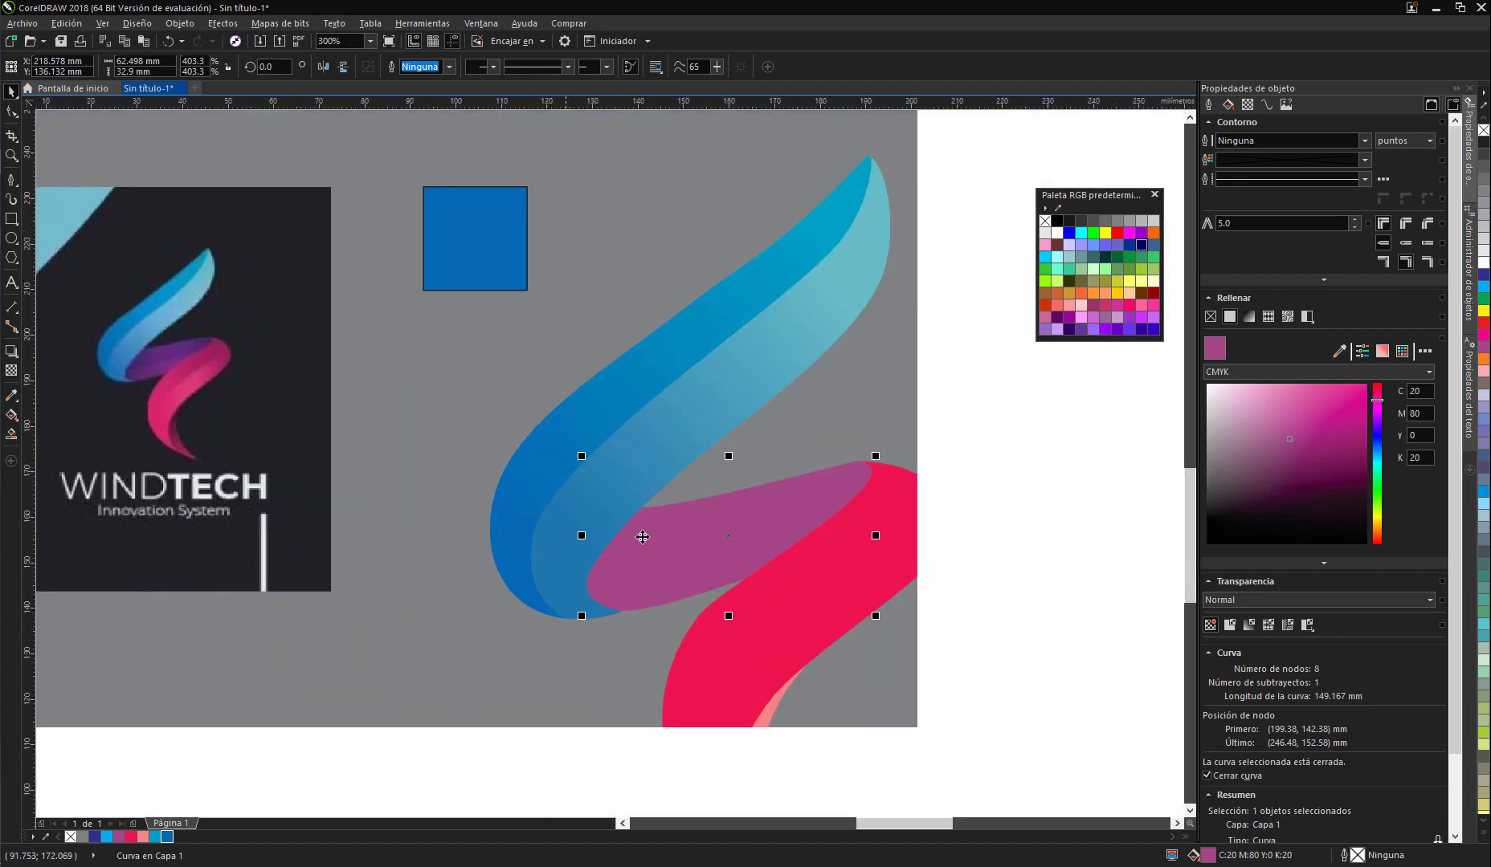
drag(699, 556, 691, 565)
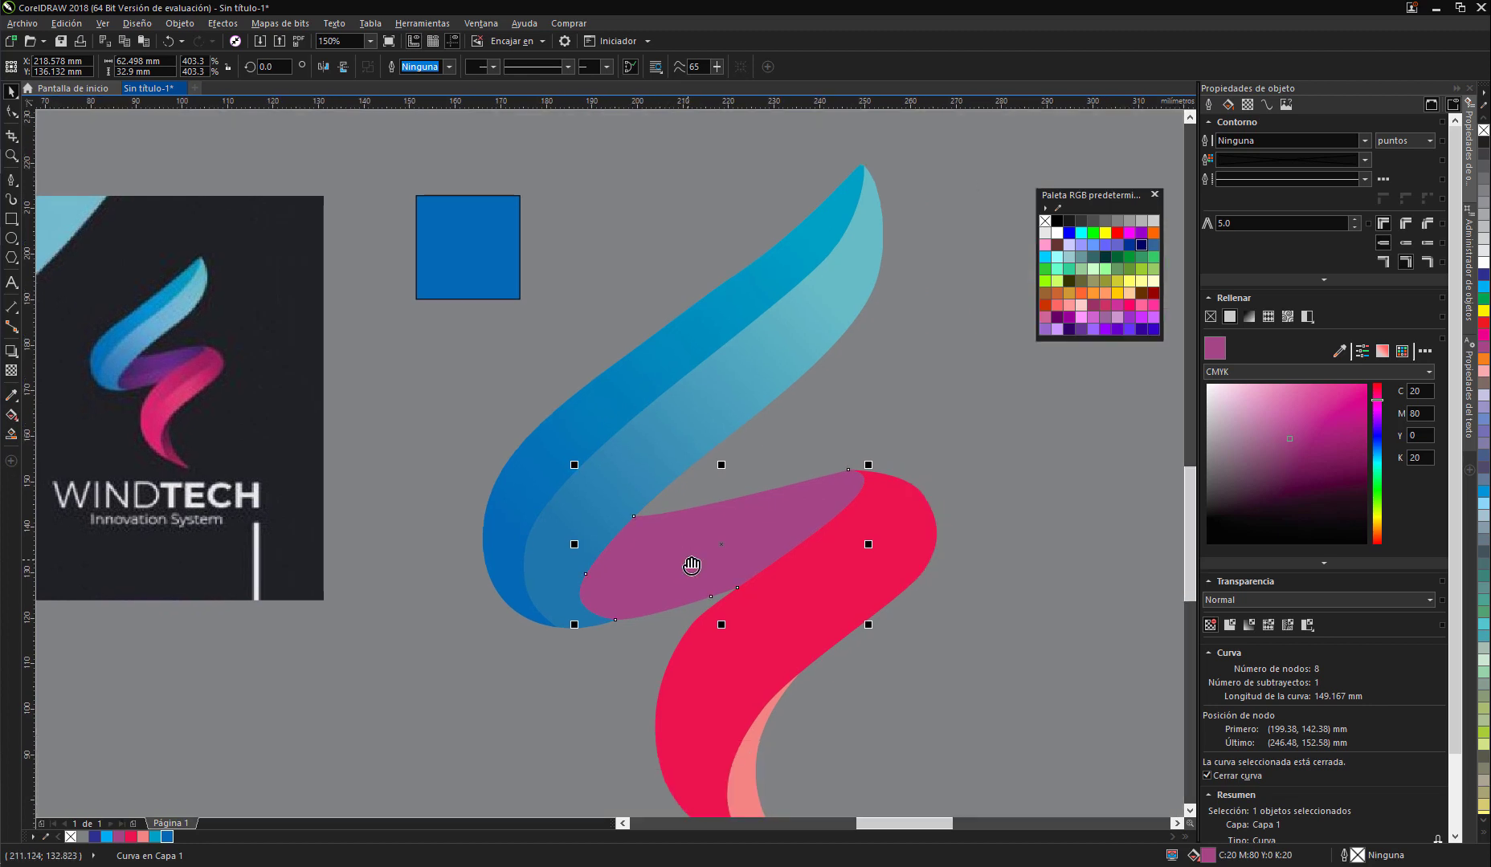
drag(751, 535, 678, 463)
click(582, 290)
drag(595, 281, 609, 376)
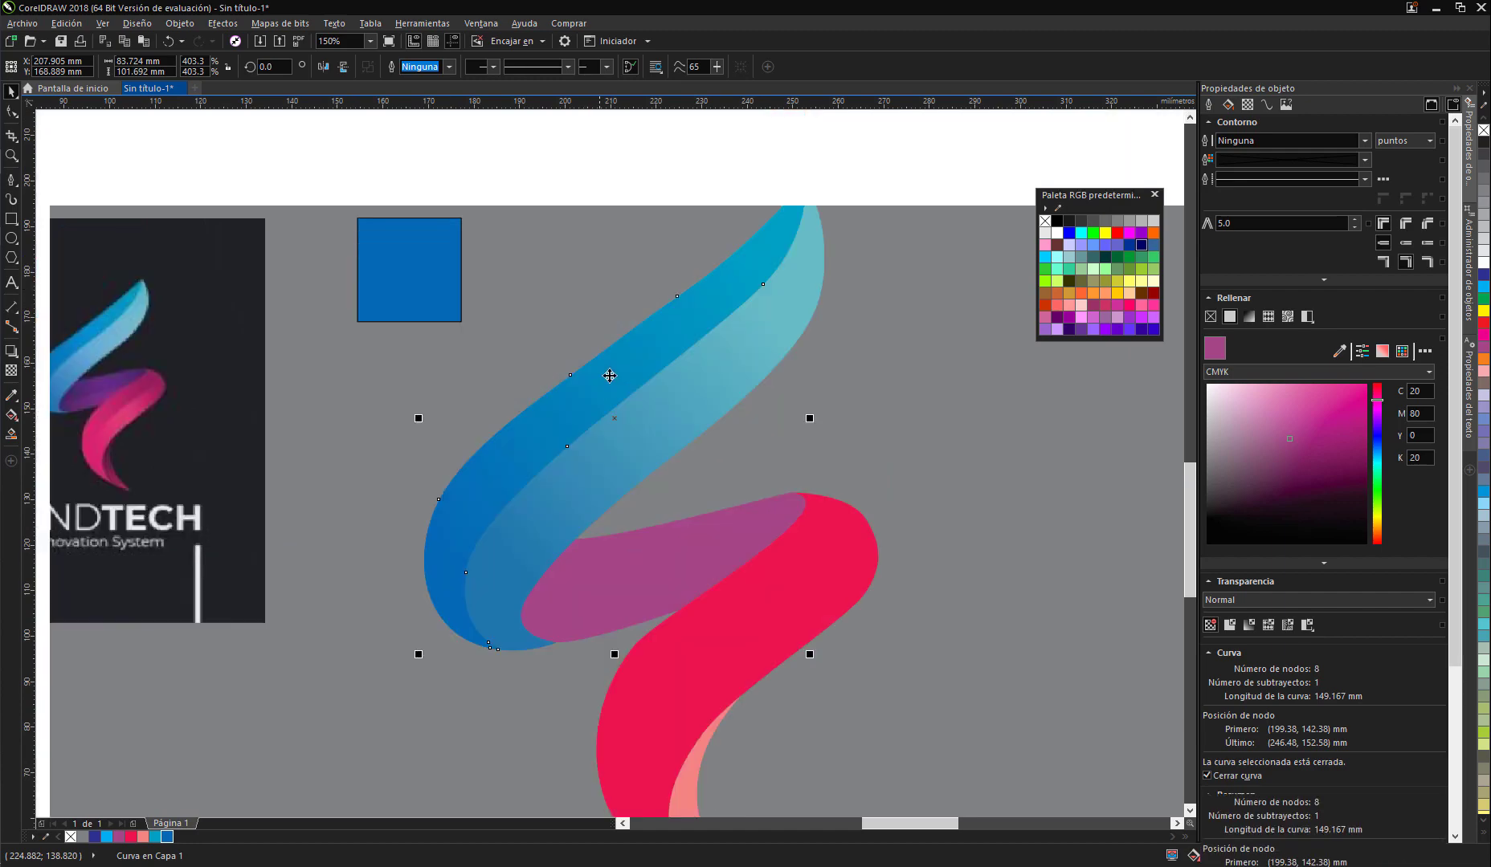
scroll(596, 635, down, 2)
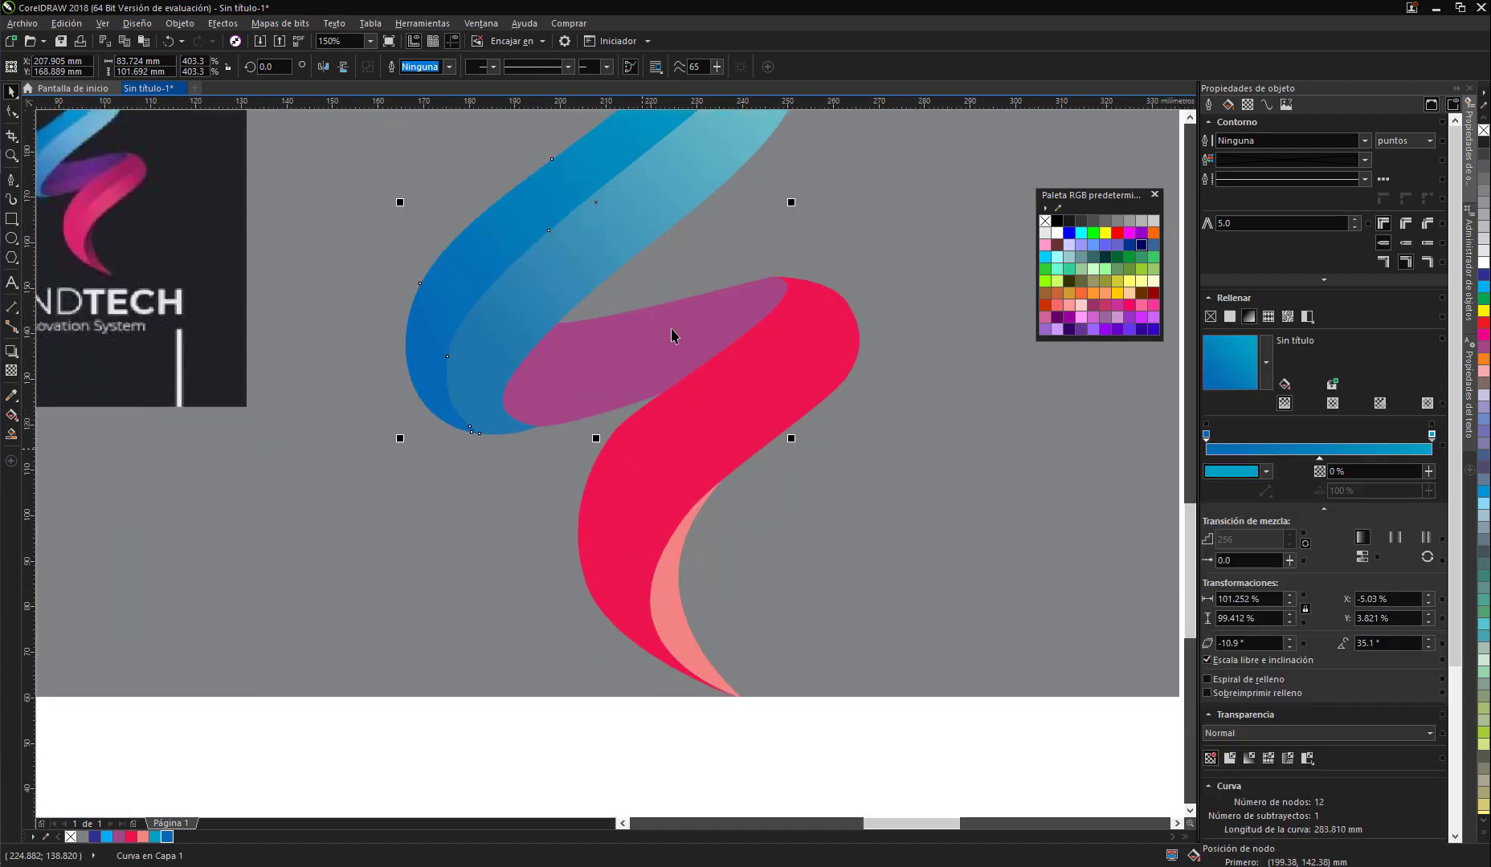
scroll(675, 333, up, 2)
click(632, 499)
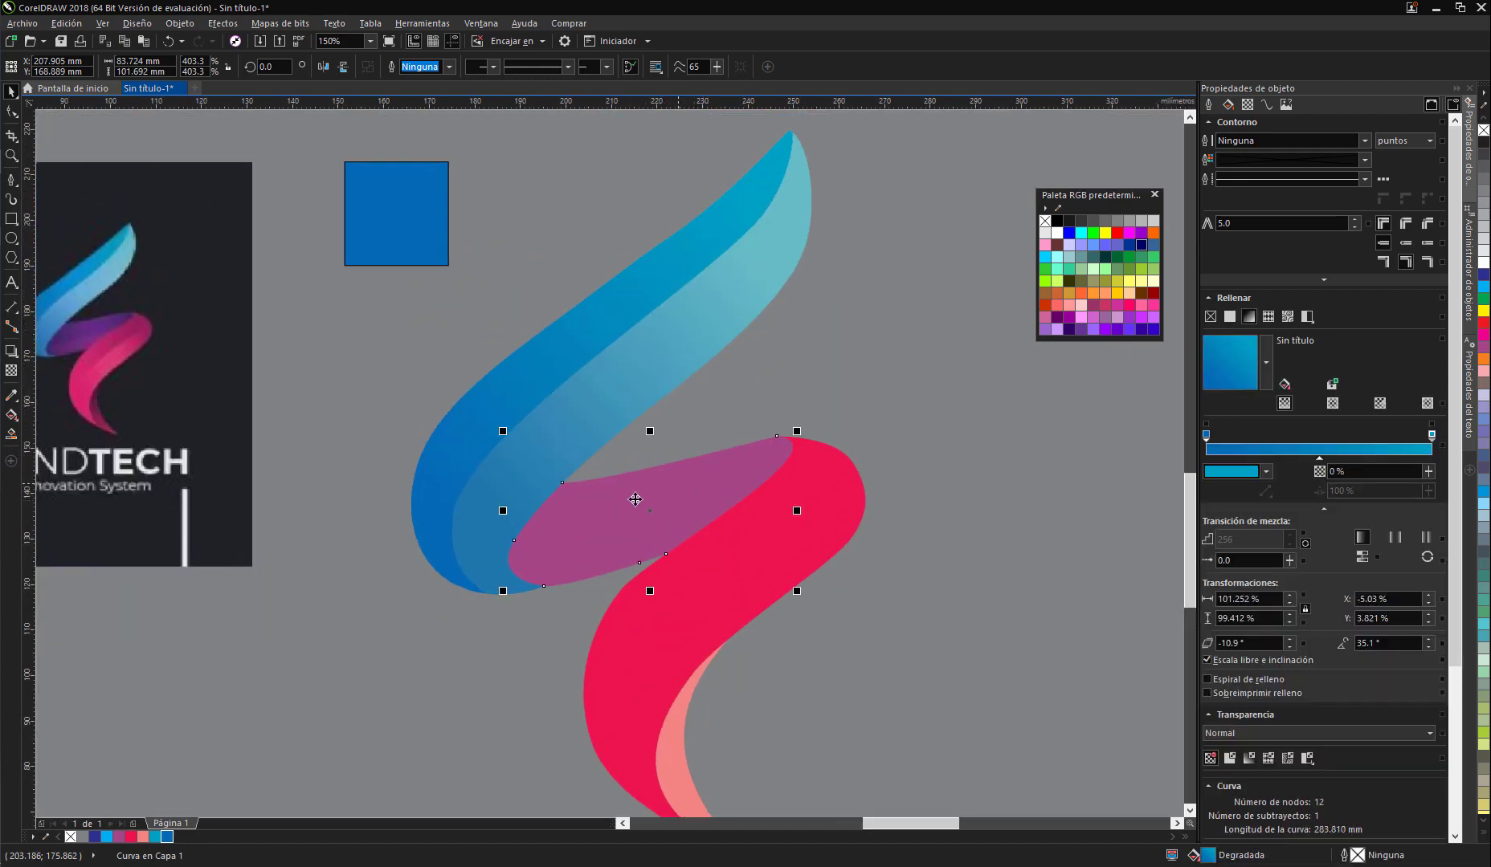
scroll(530, 490, up, 2)
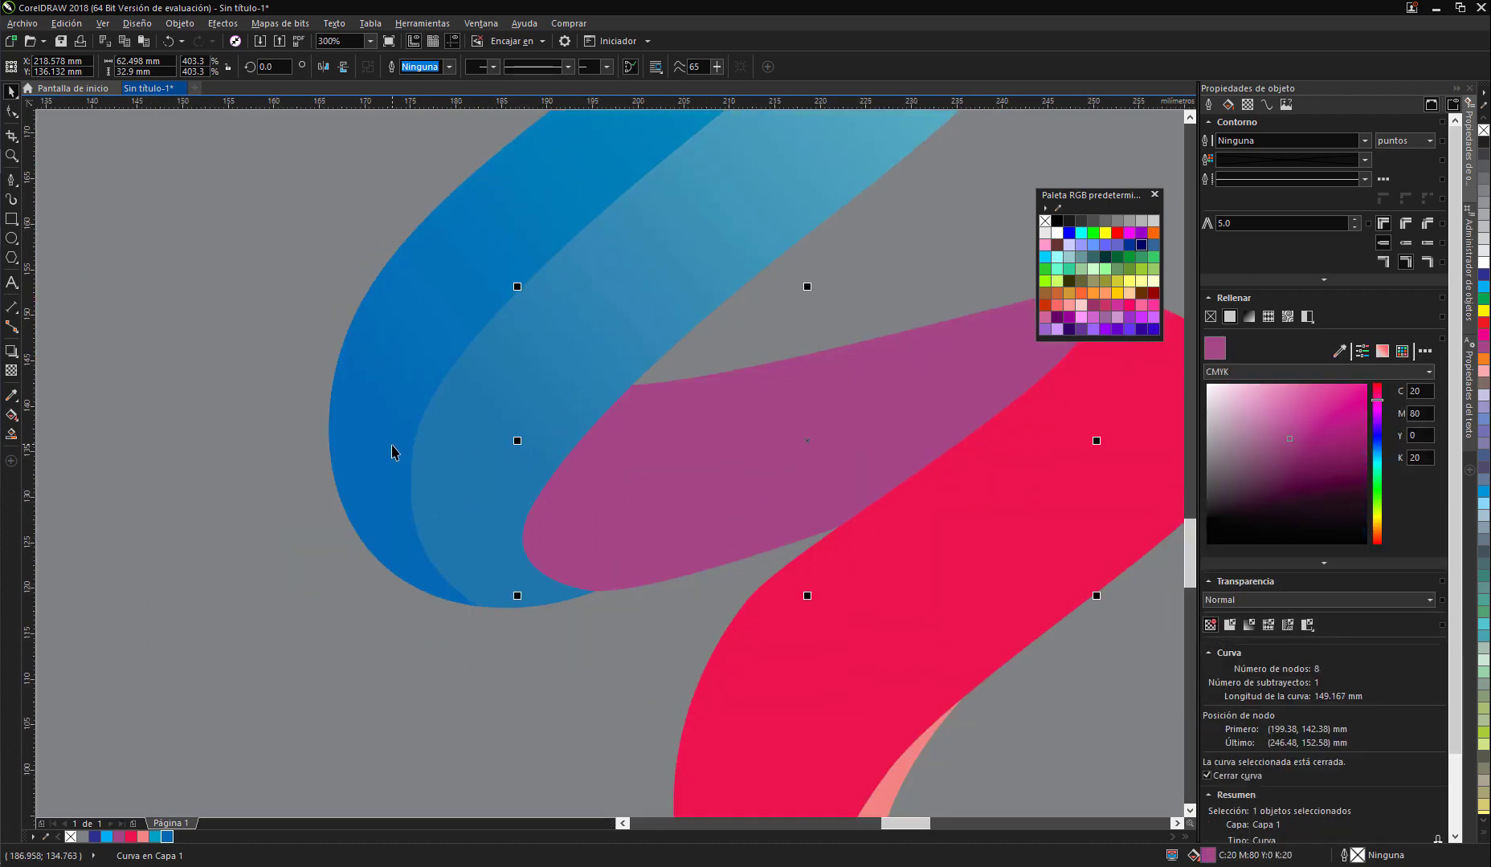
scroll(465, 450, down, 2)
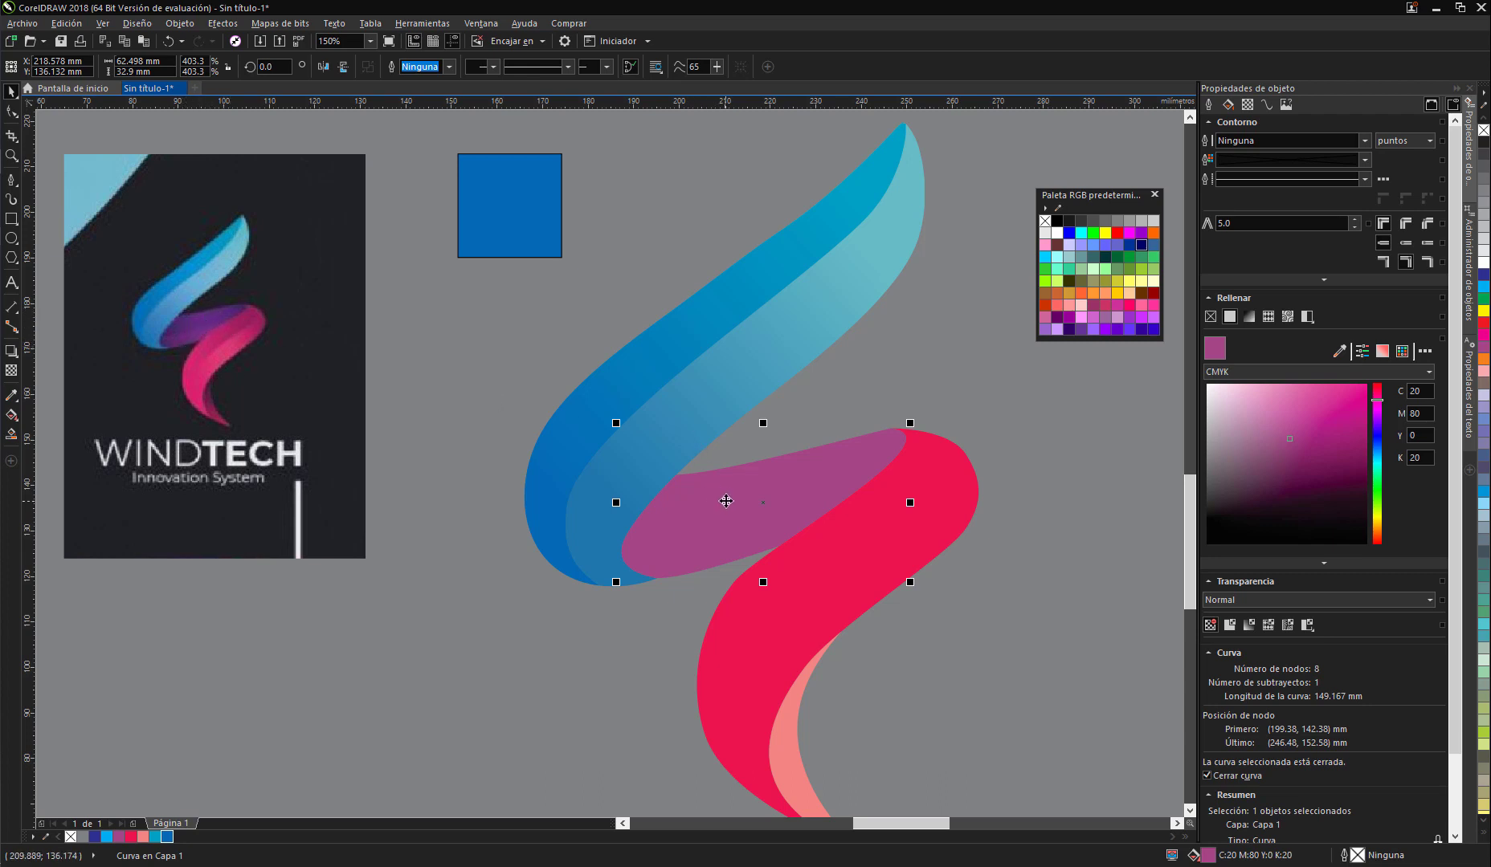
Step: Draw a closed curve with the Pen tool, about 84 × 40 mm, whose lower edge runs lengthwise across the purple band
click(5, 180)
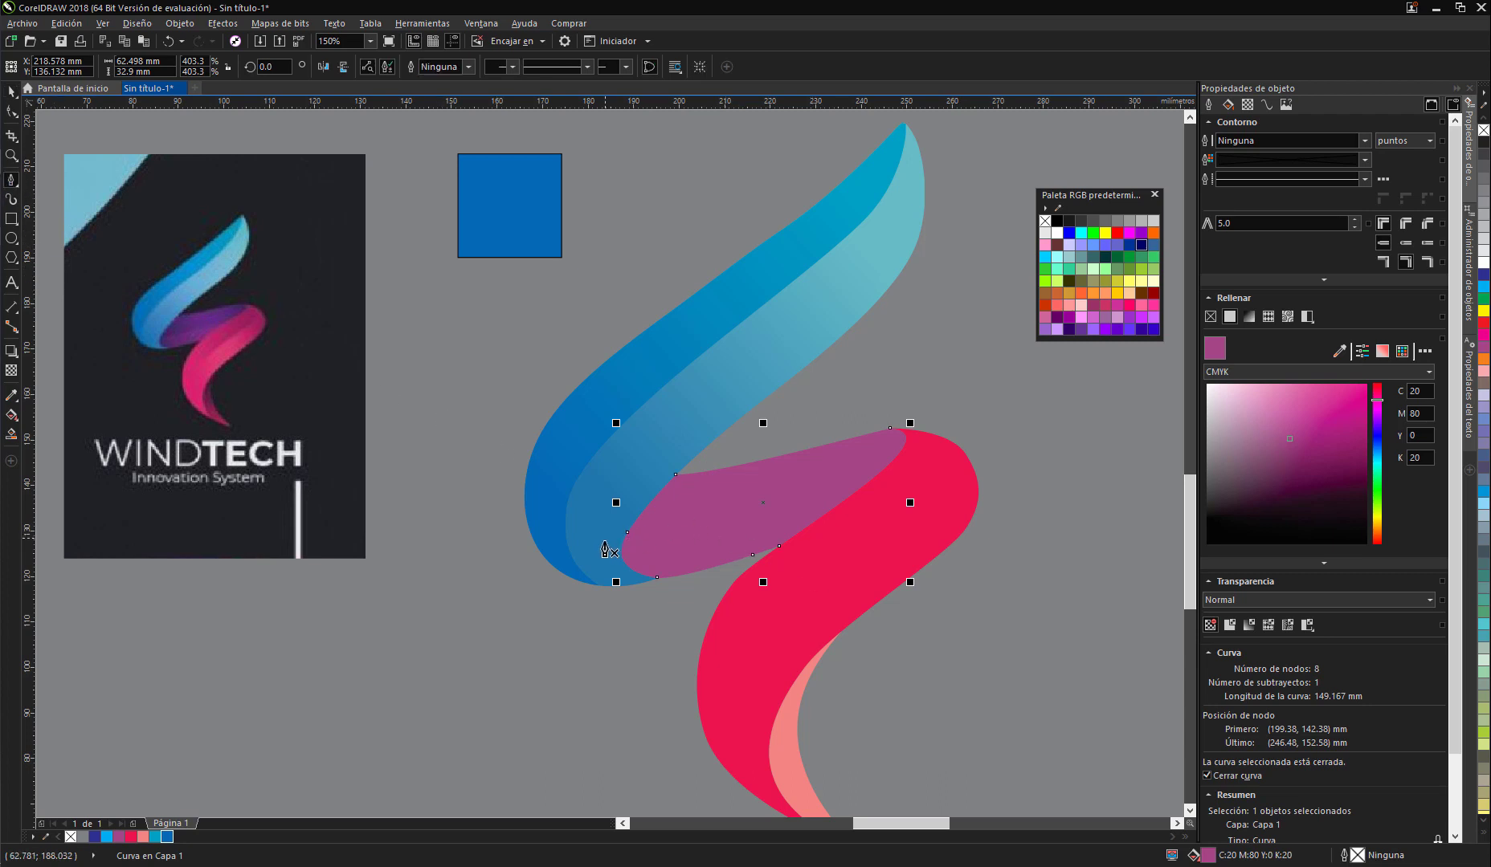
click(604, 544)
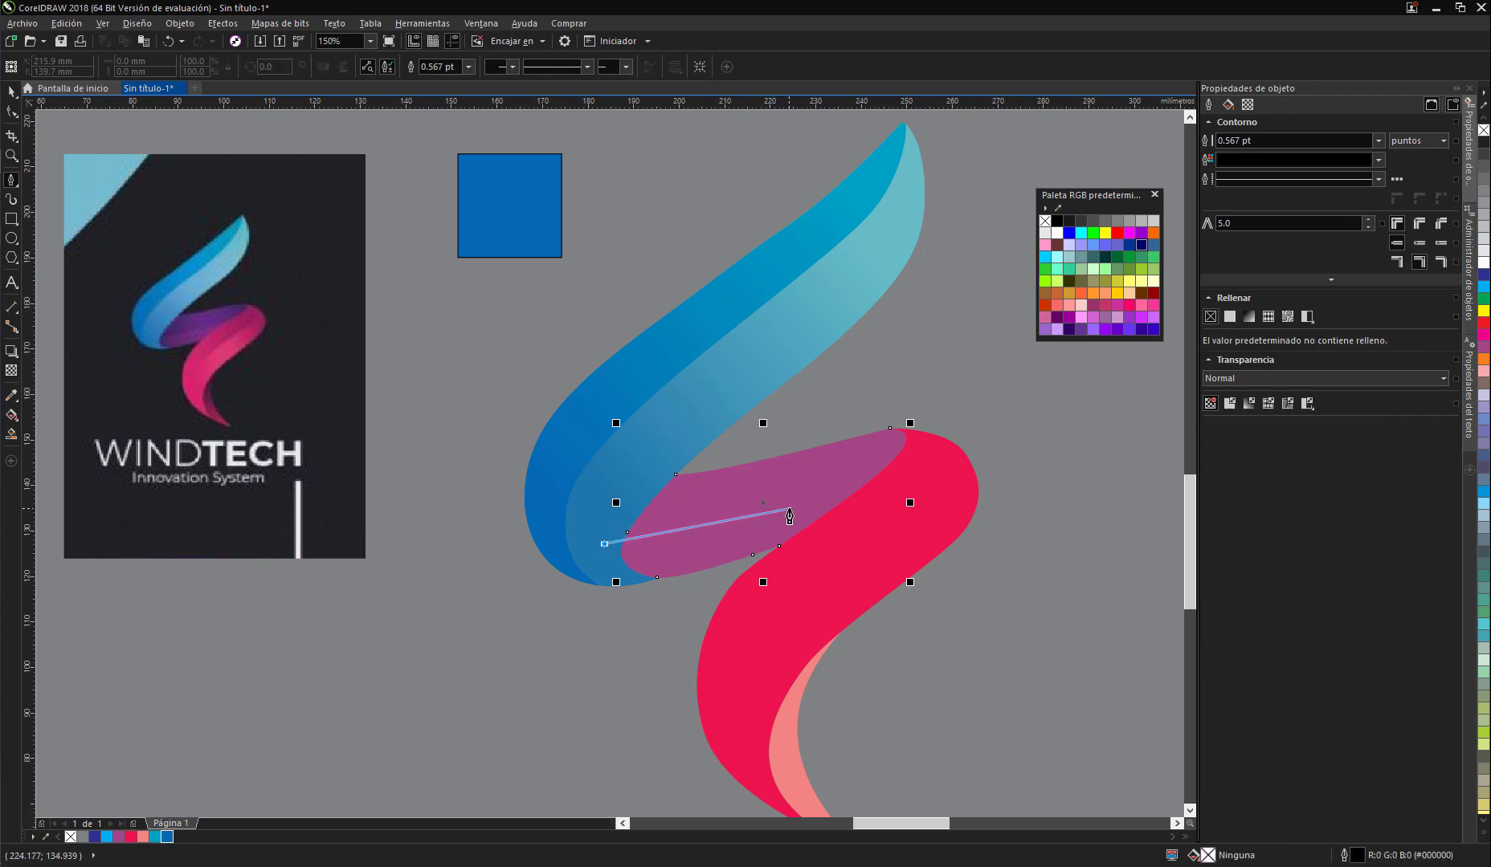
drag(789, 511, 857, 496)
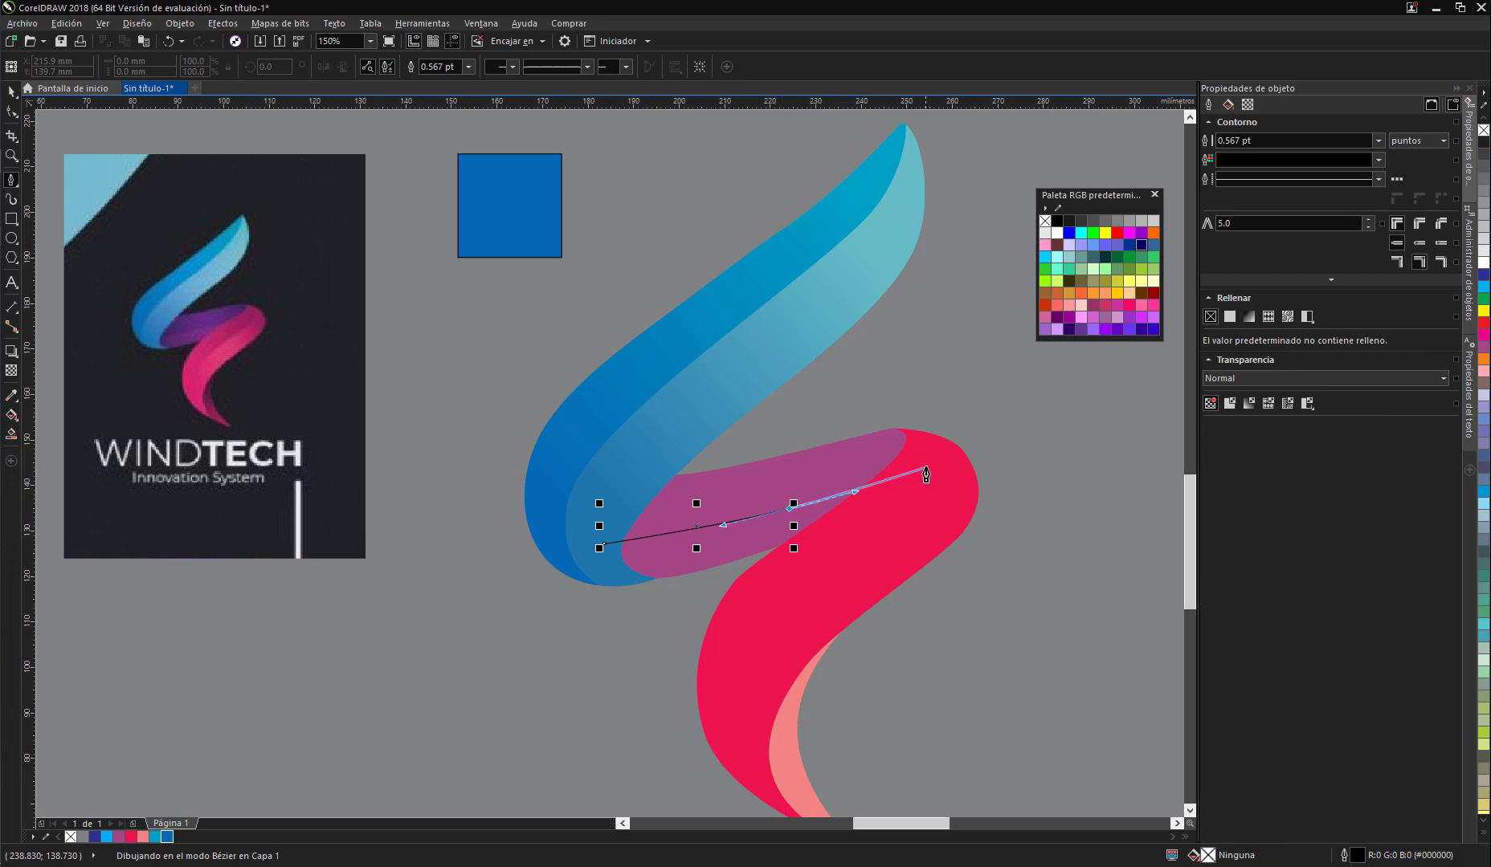
click(926, 469)
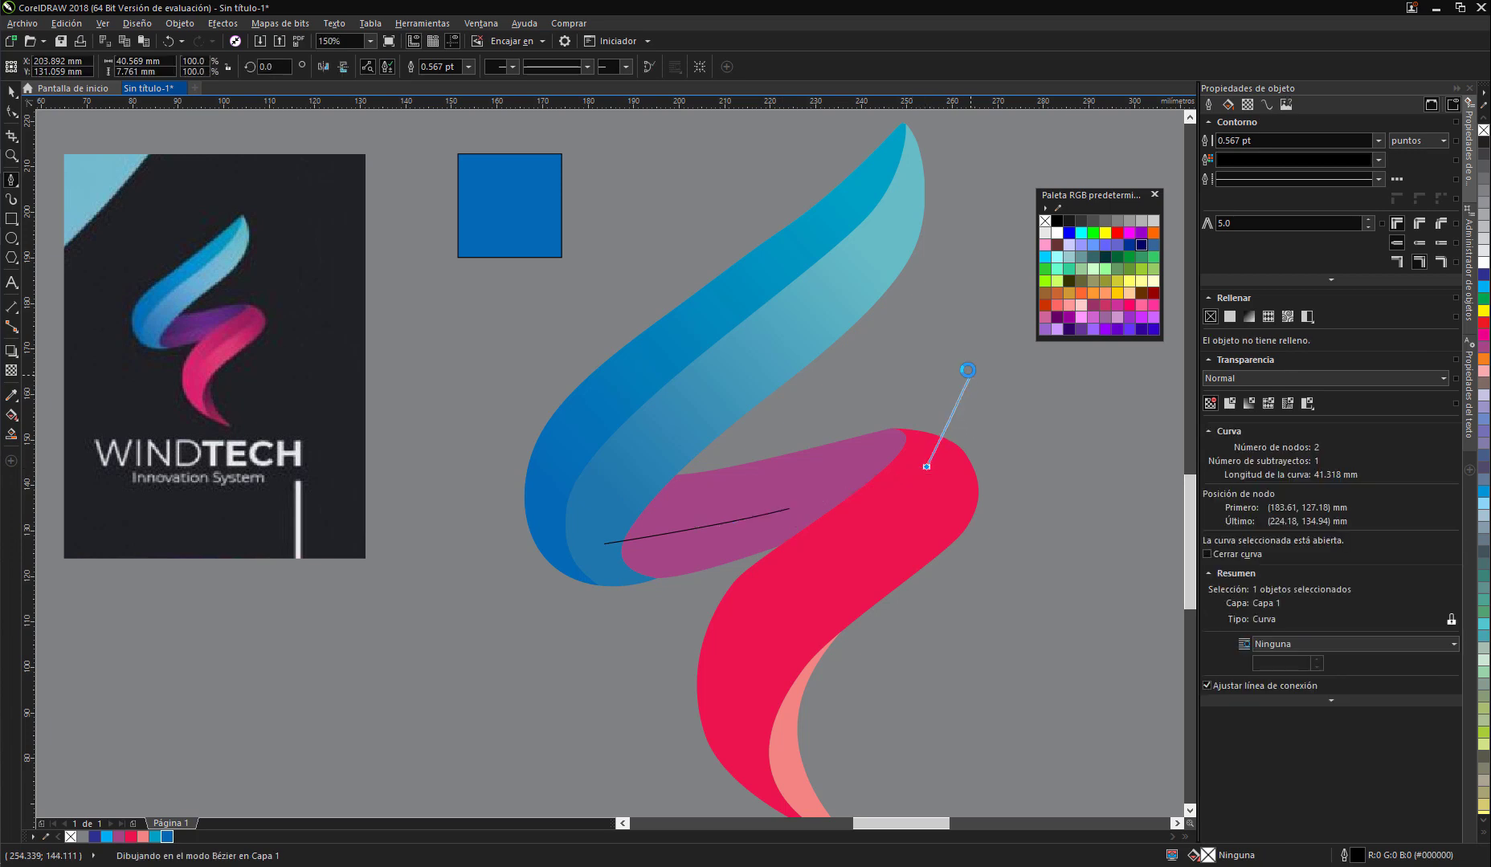
drag(965, 367, 941, 344)
drag(701, 413, 660, 430)
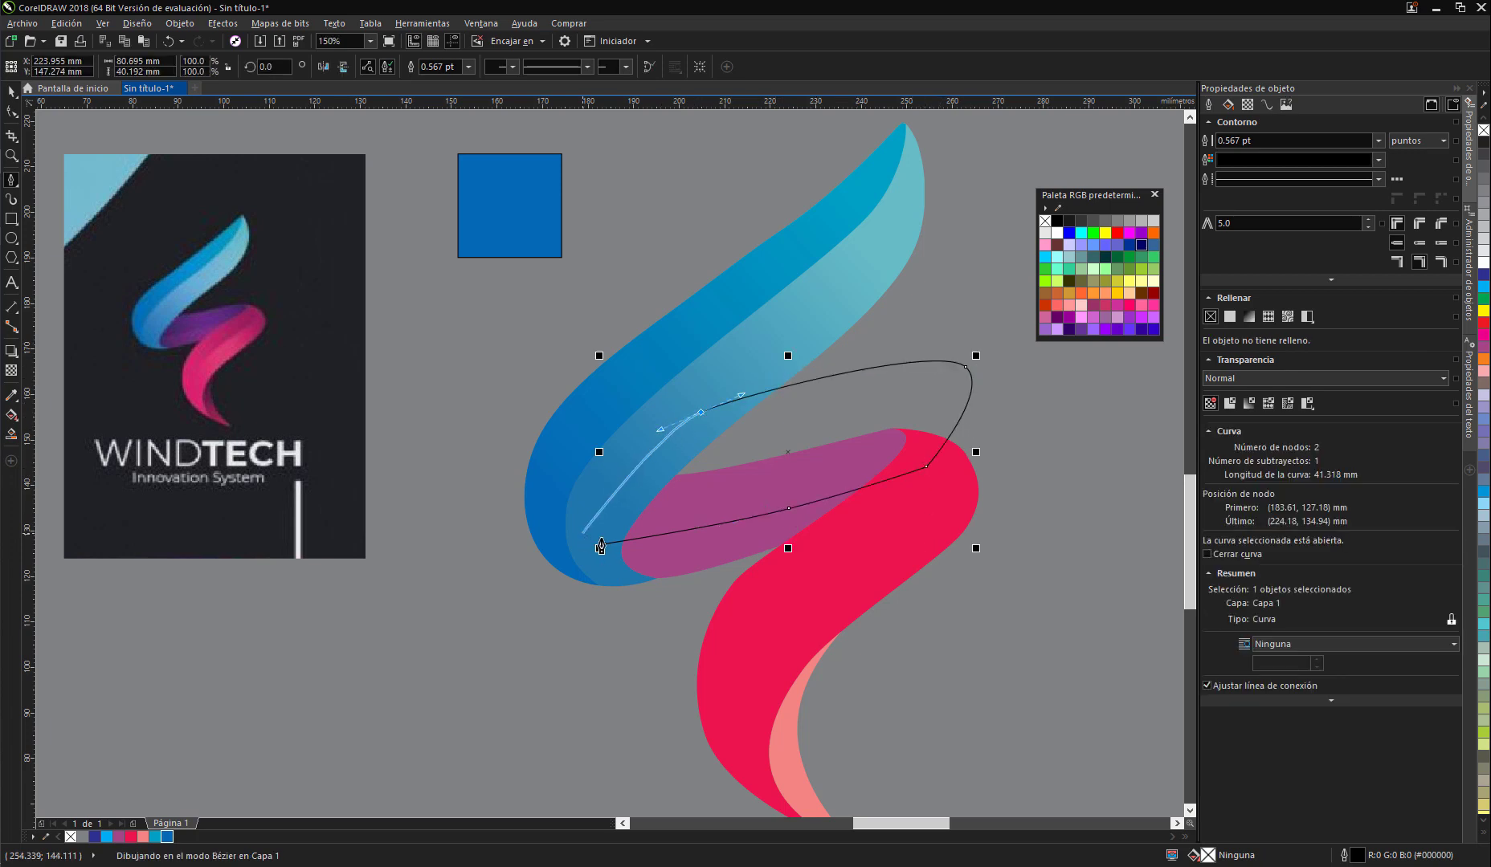
drag(604, 544, 571, 520)
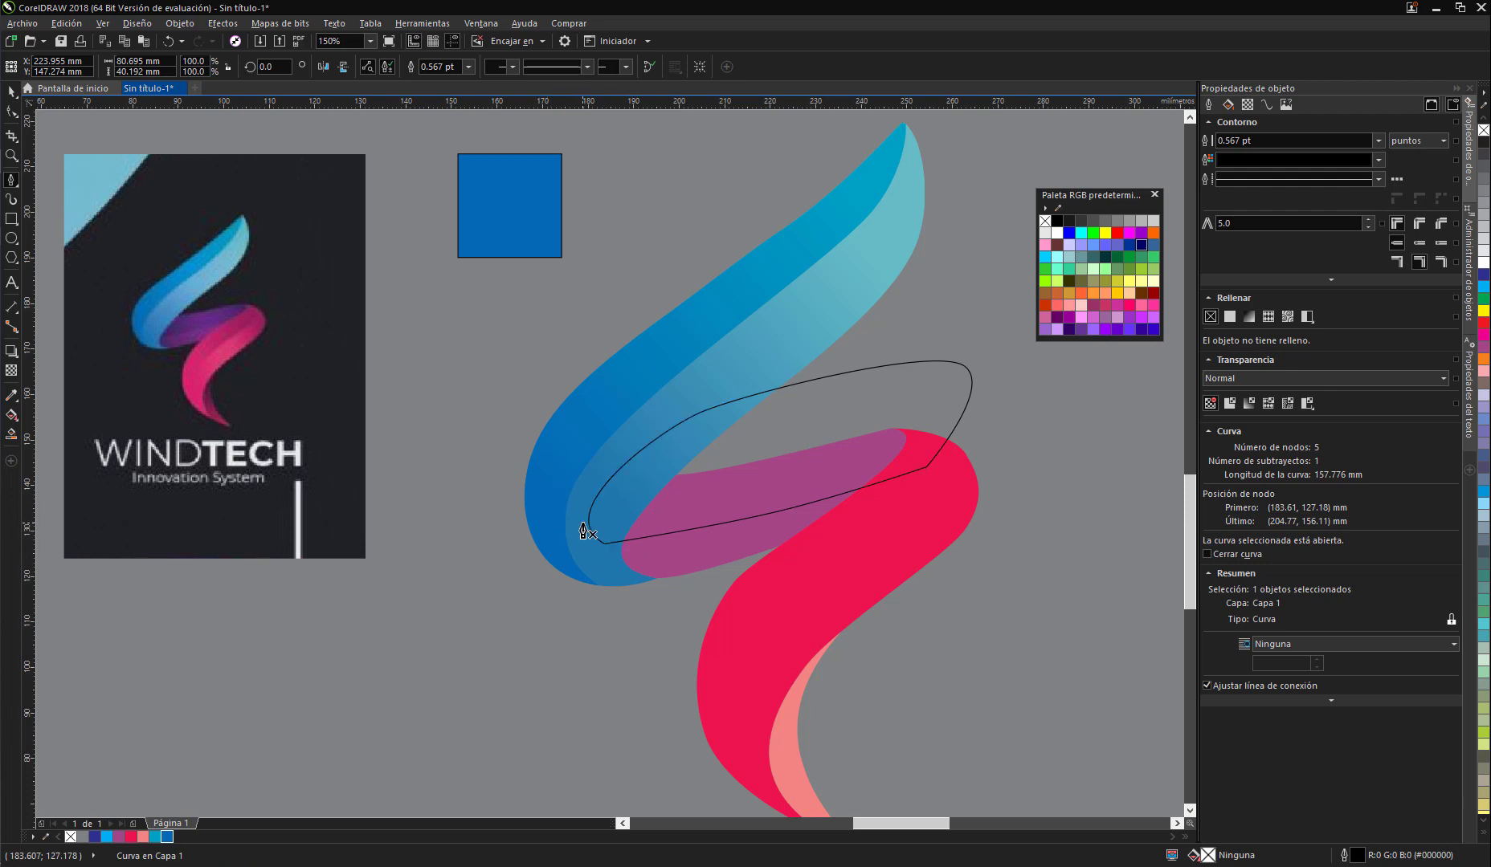
Step: Move the closed curve about 1 mm down and to the left so its lower edge divides the purple band
key(space)
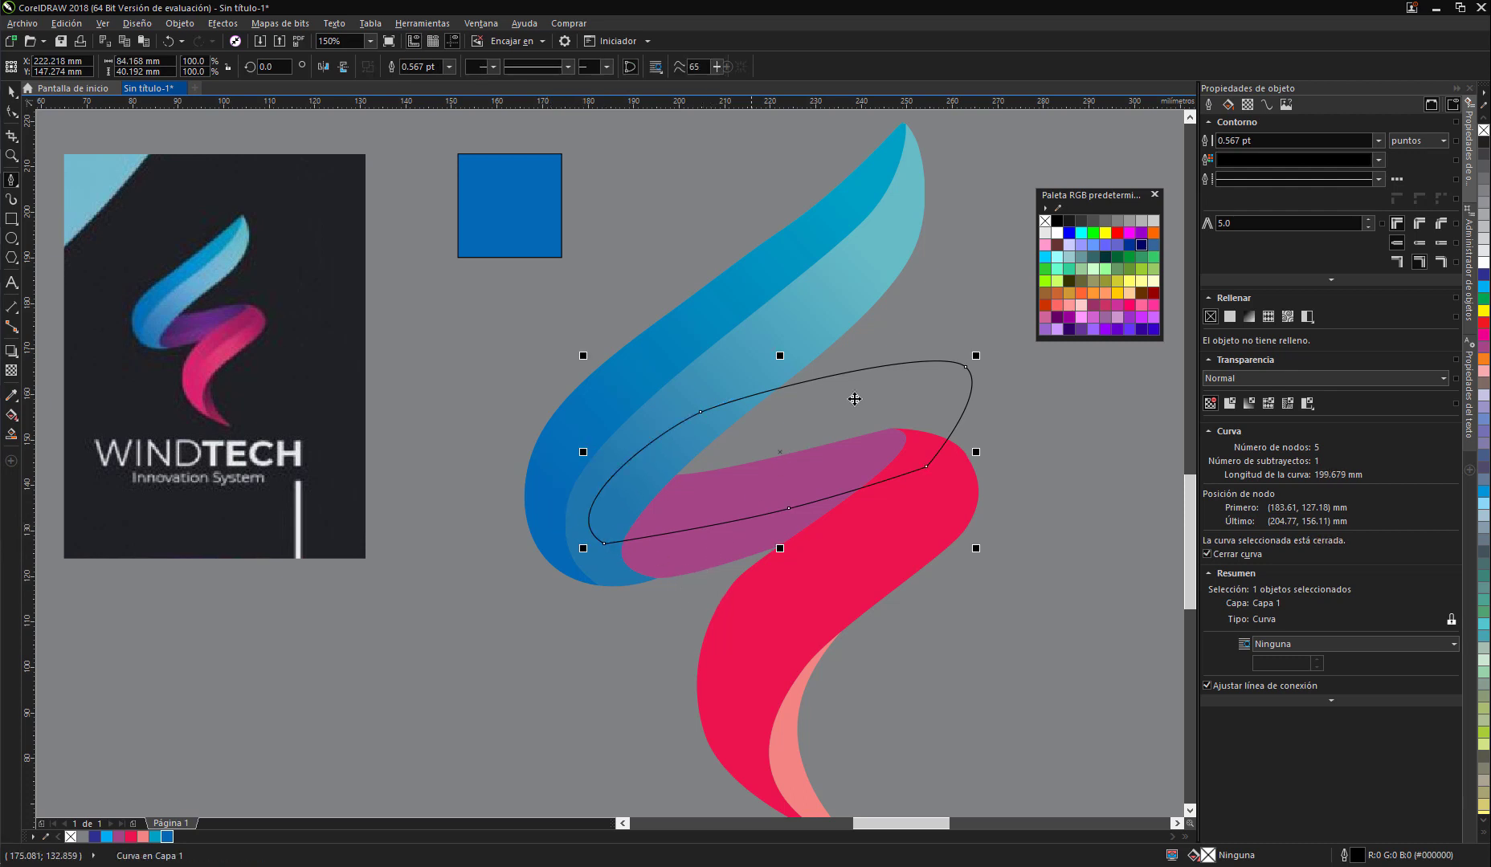
key(space)
drag(710, 493, 707, 501)
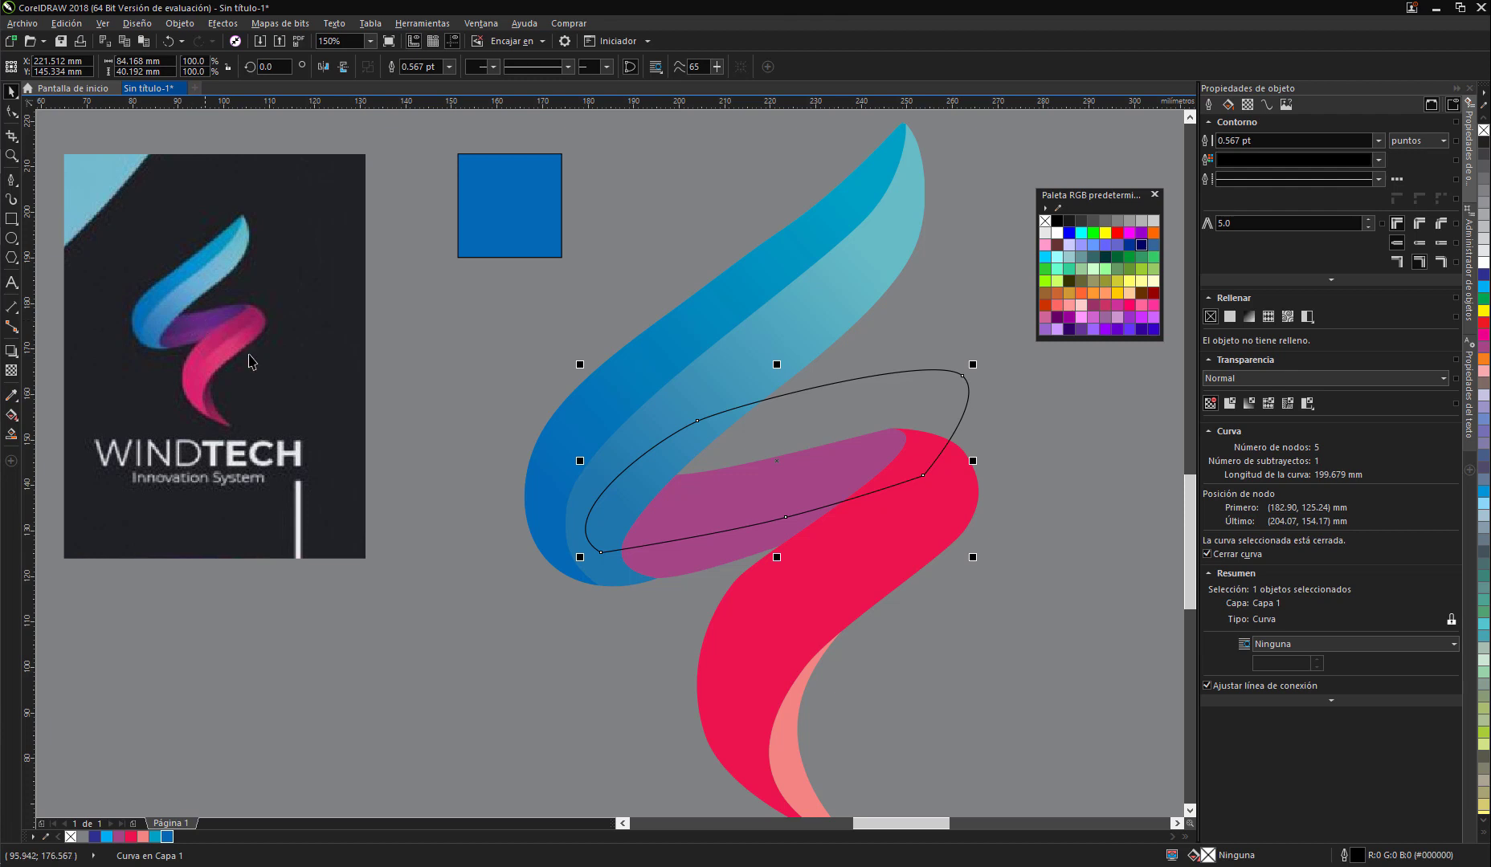
drag(722, 507, 721, 502)
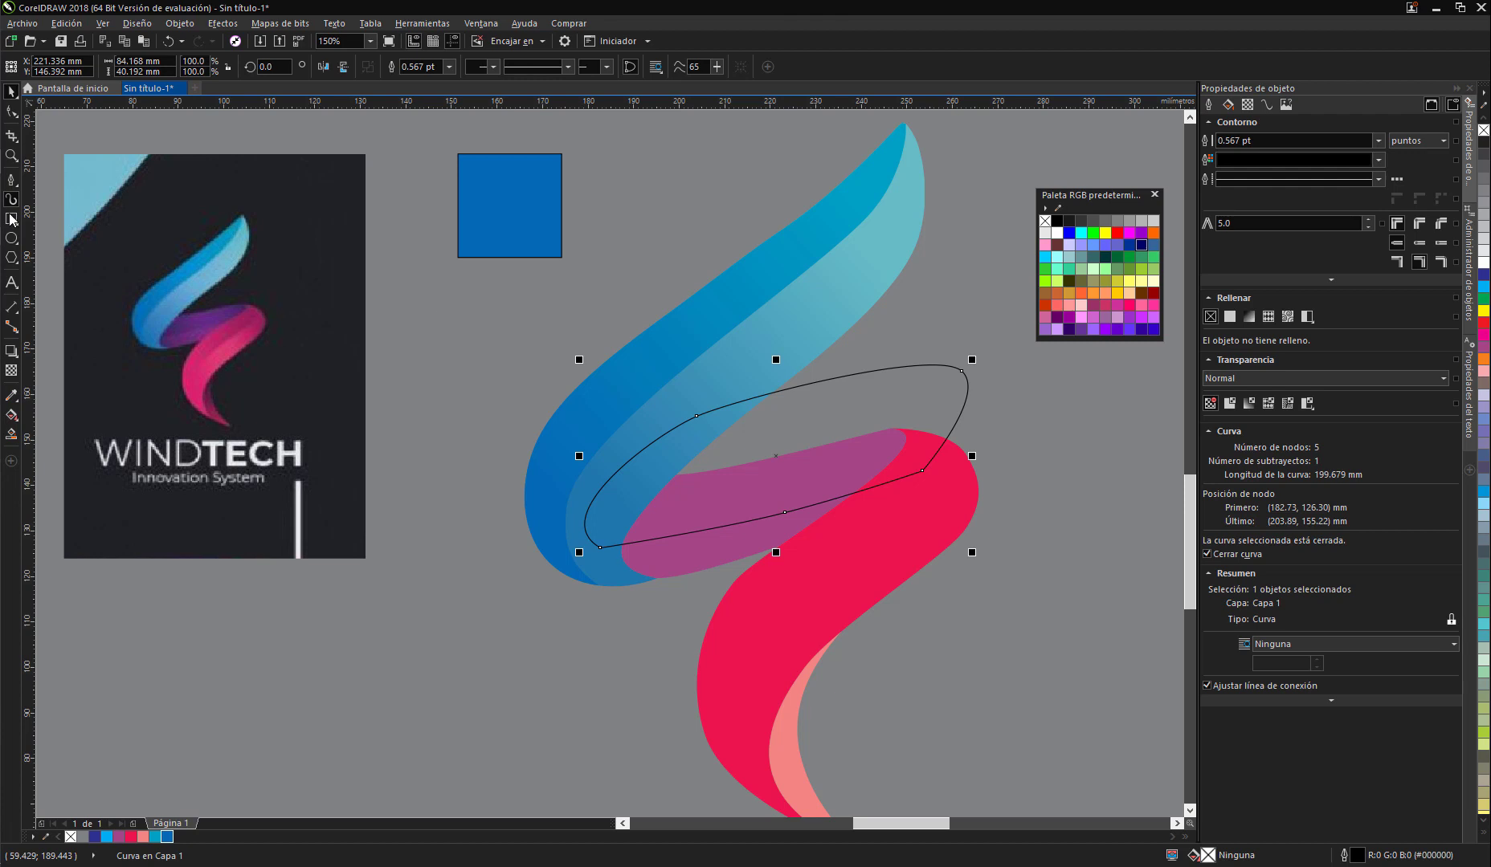
Step: Draw a rectangle of about 135 × 68 mm enclosing the purple band and the closed curve
double_click(596, 358)
drag(614, 272, 599, 294)
drag(603, 370, 529, 359)
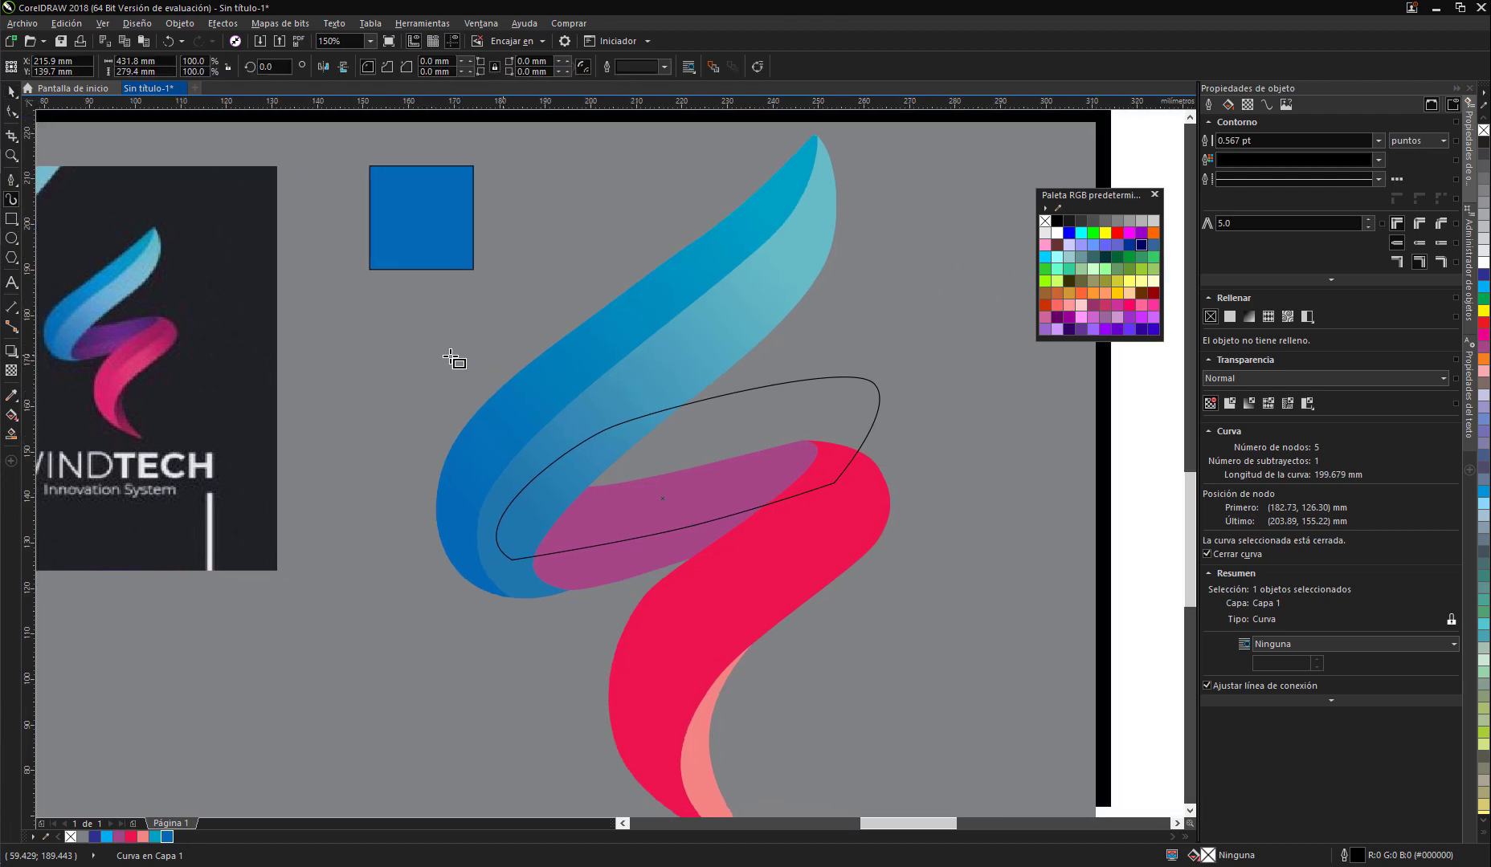
drag(363, 293, 595, 352)
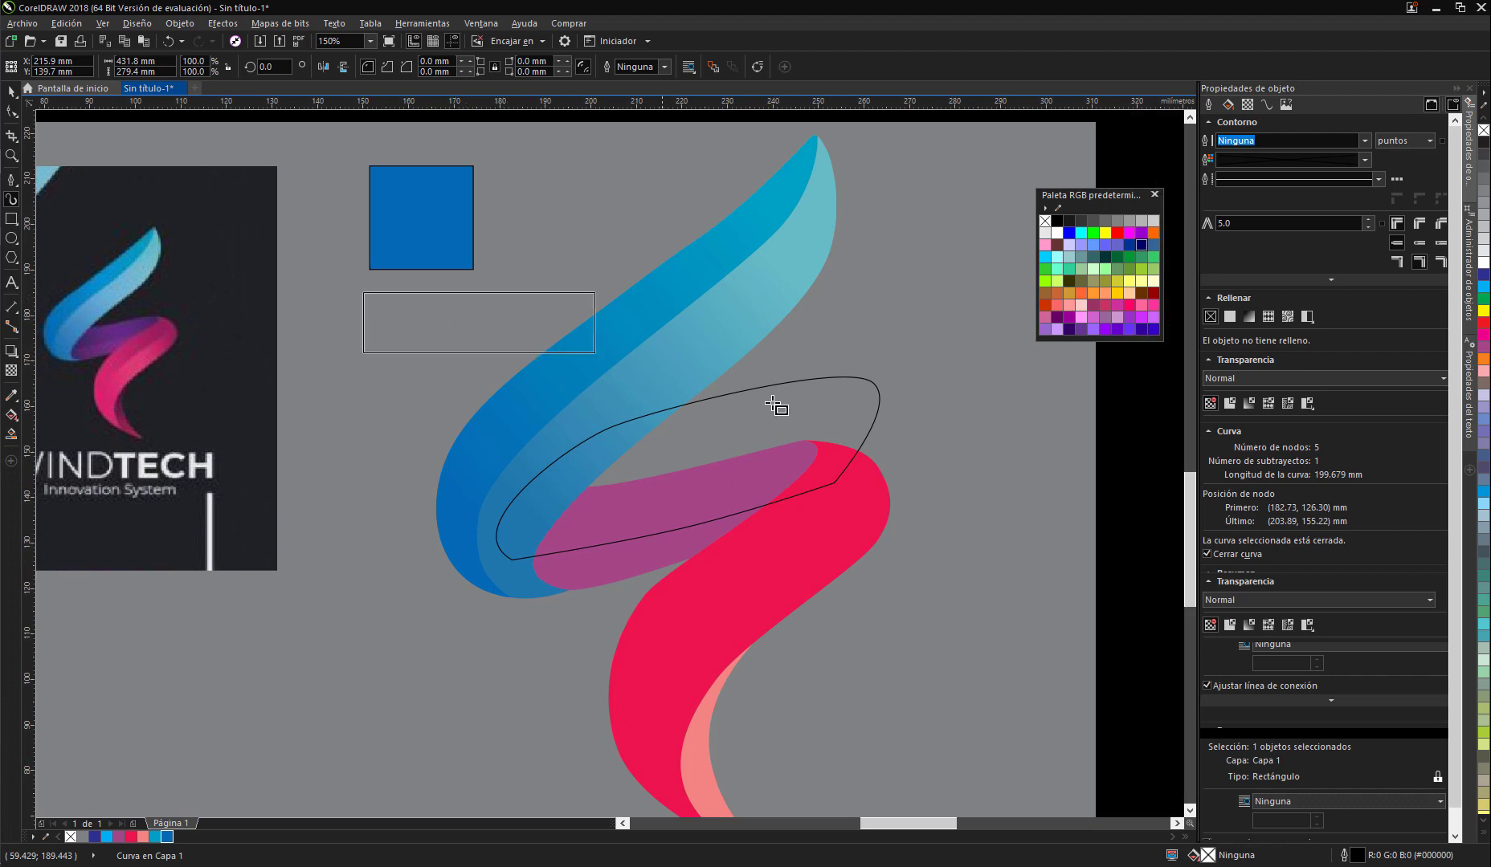
mouse_move(773, 406)
mouse_down()
mouse_move(982, 495)
mouse_move(978, 601)
mouse_up()
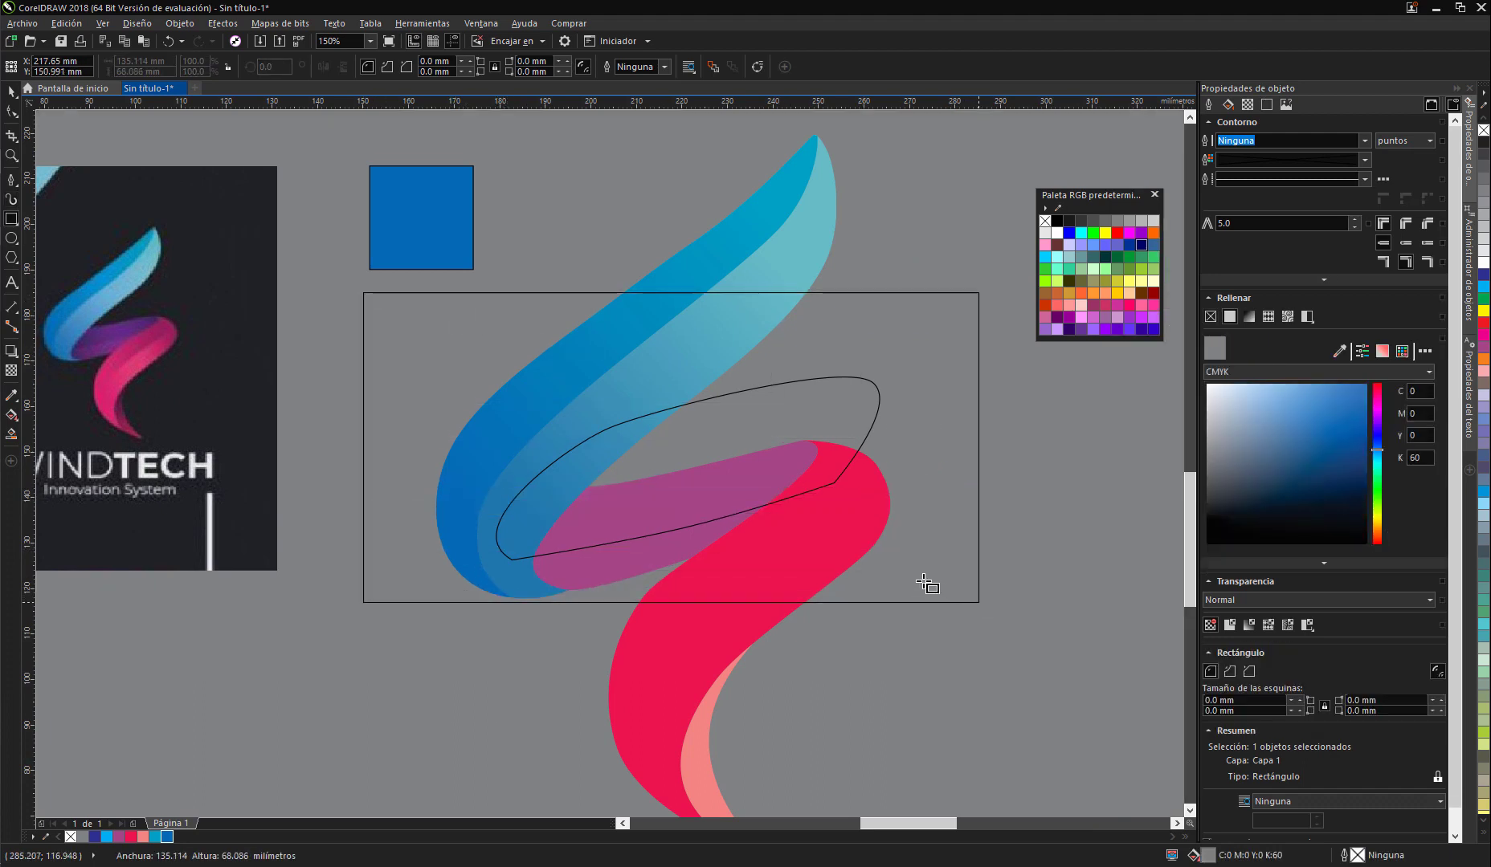
key(space)
drag(763, 461, 803, 456)
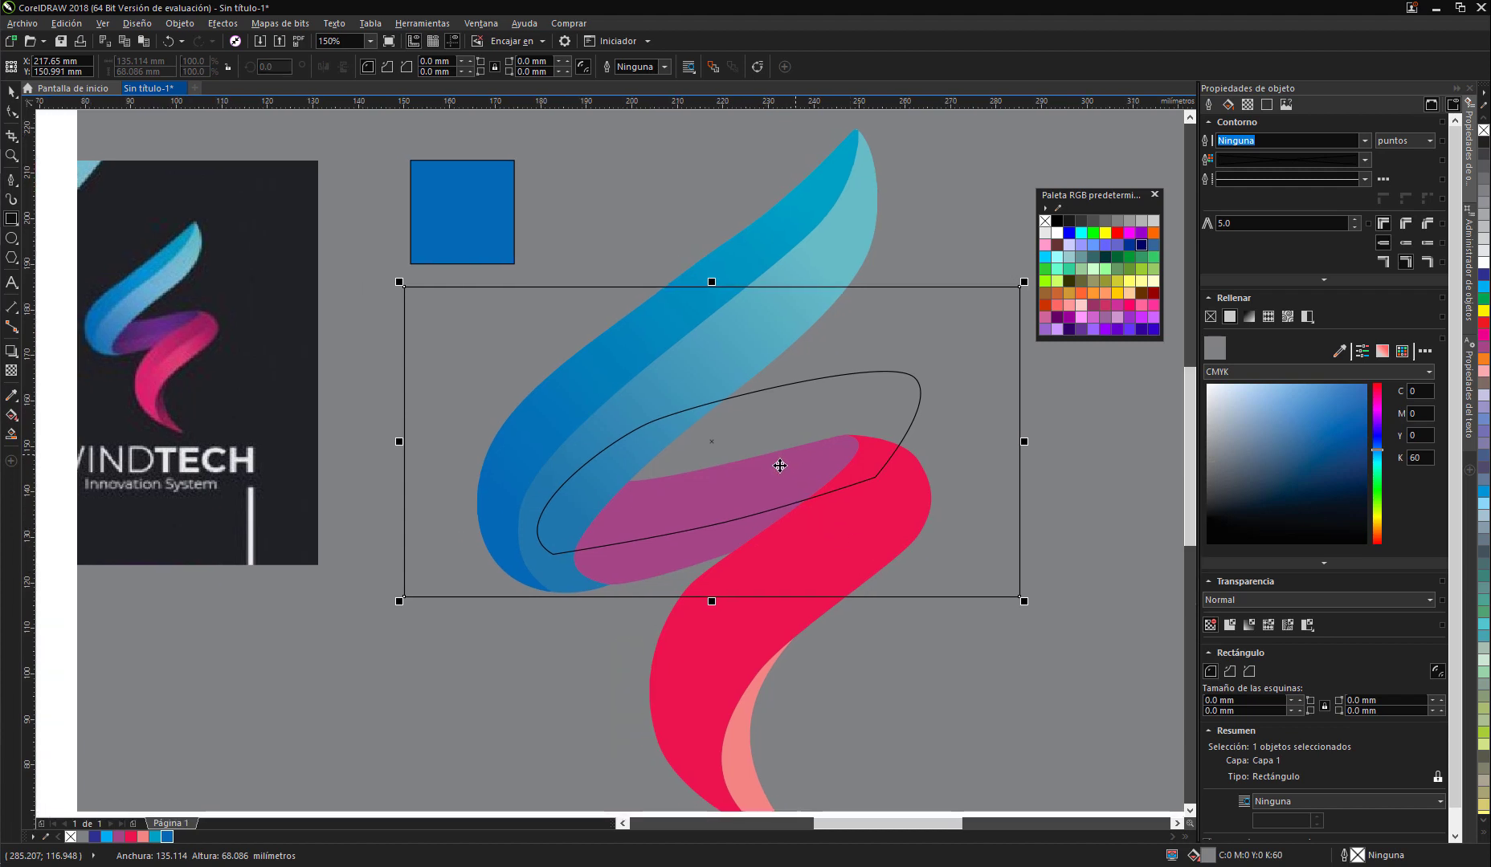
Step: Select the purple band with the surrounding rectangle and trim the band's shape out of the rectangle
click(670, 573)
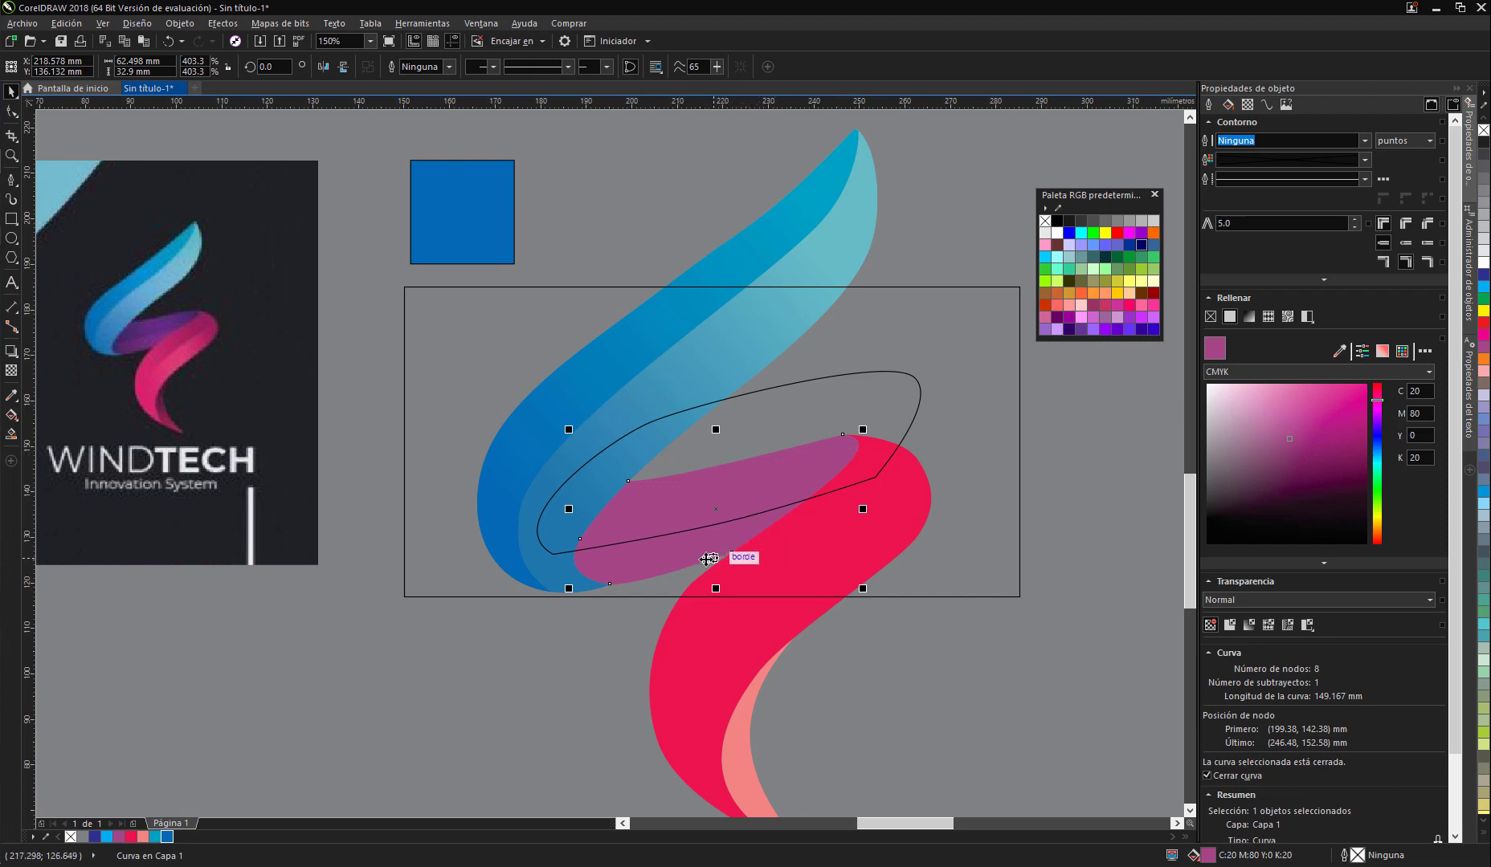
click(707, 560)
shift+click(993, 544)
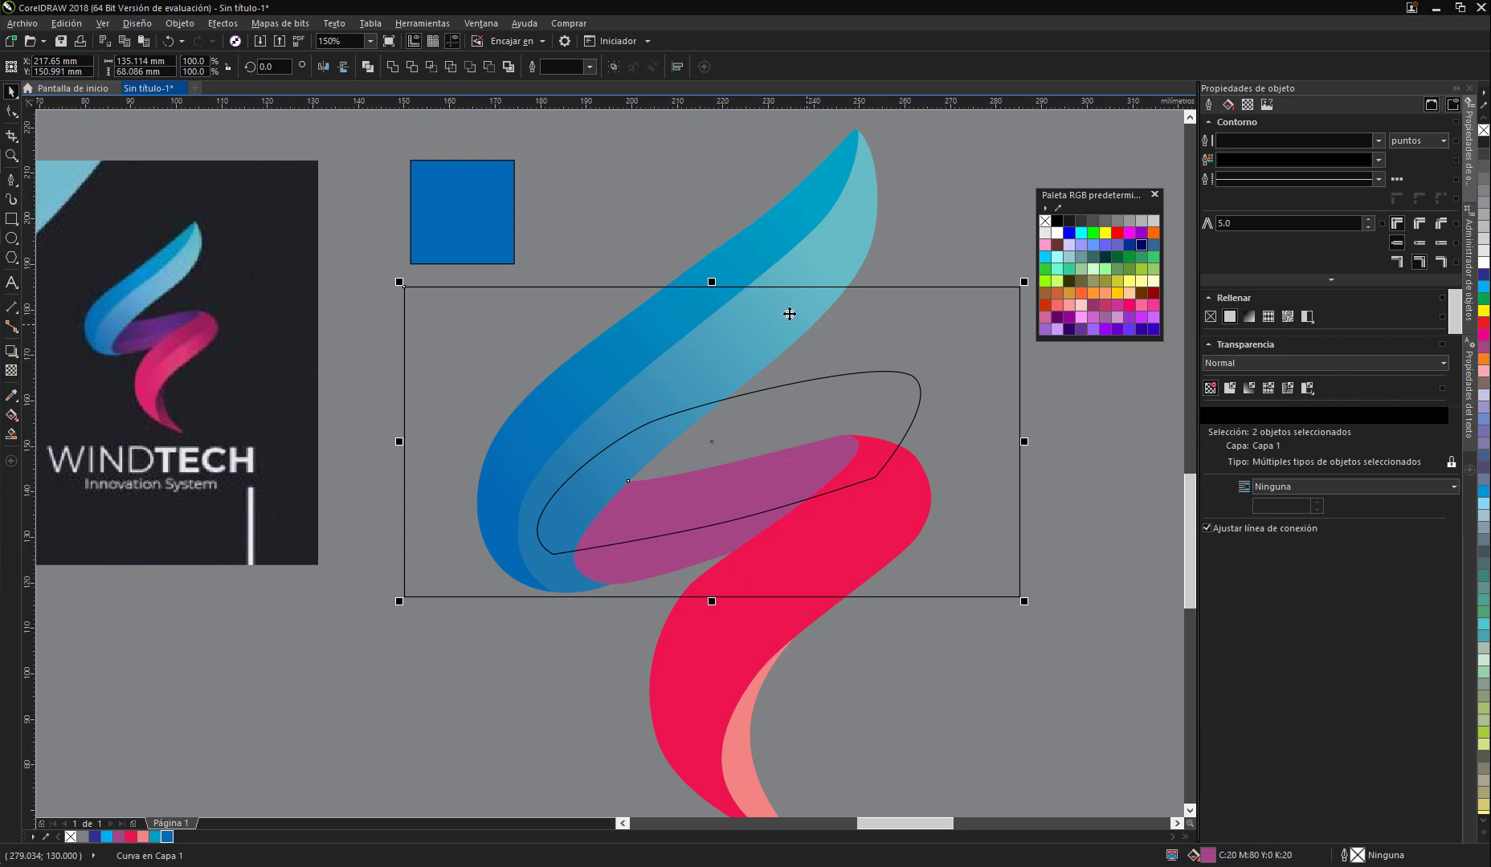
click(413, 70)
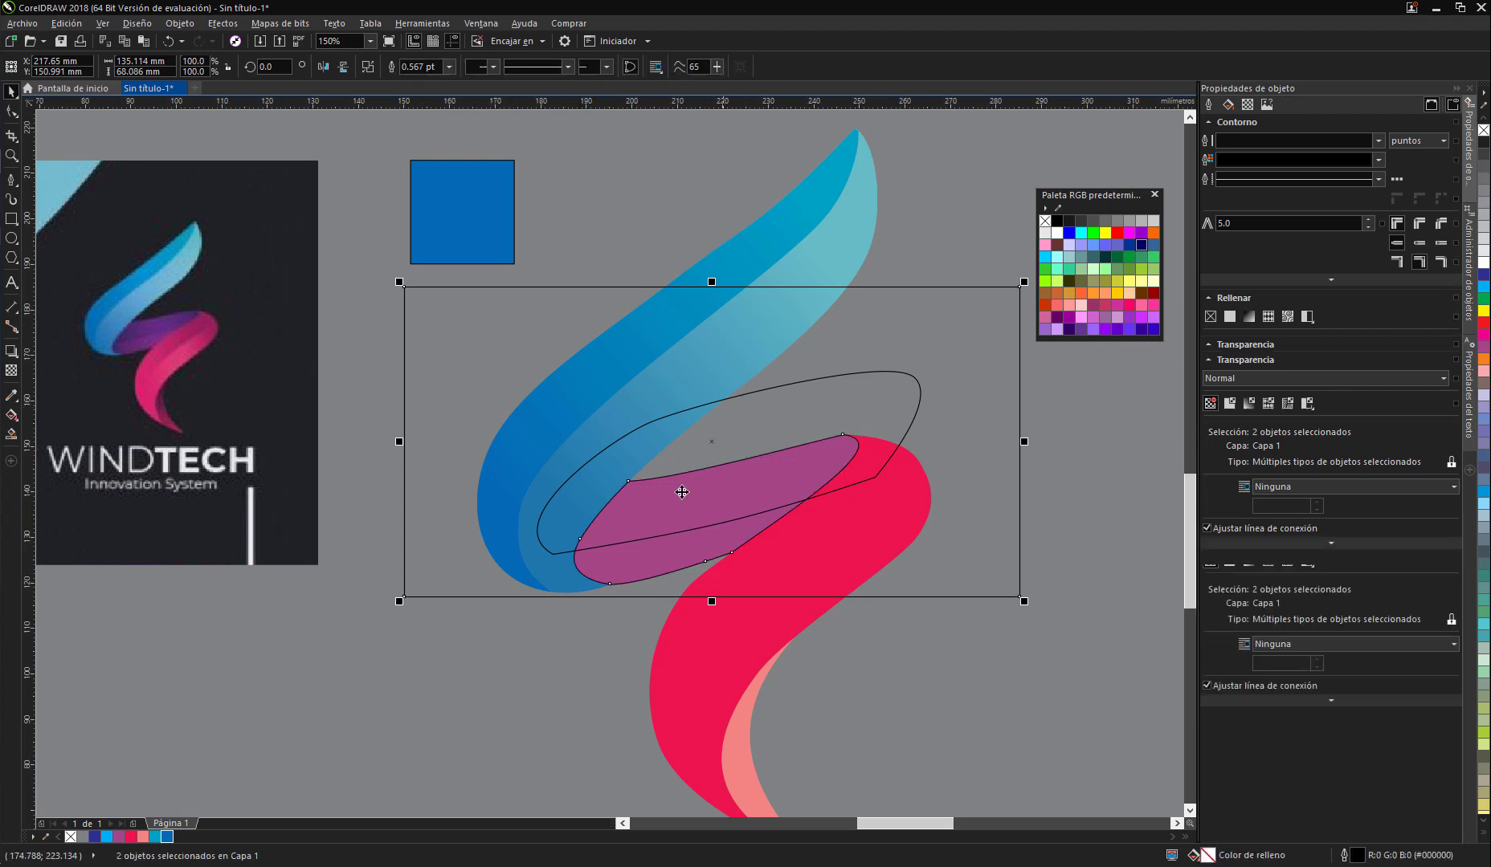
Step: Try deleting the purple band to inspect the hole cut in the rectangle, and undo the deletion
click(679, 563)
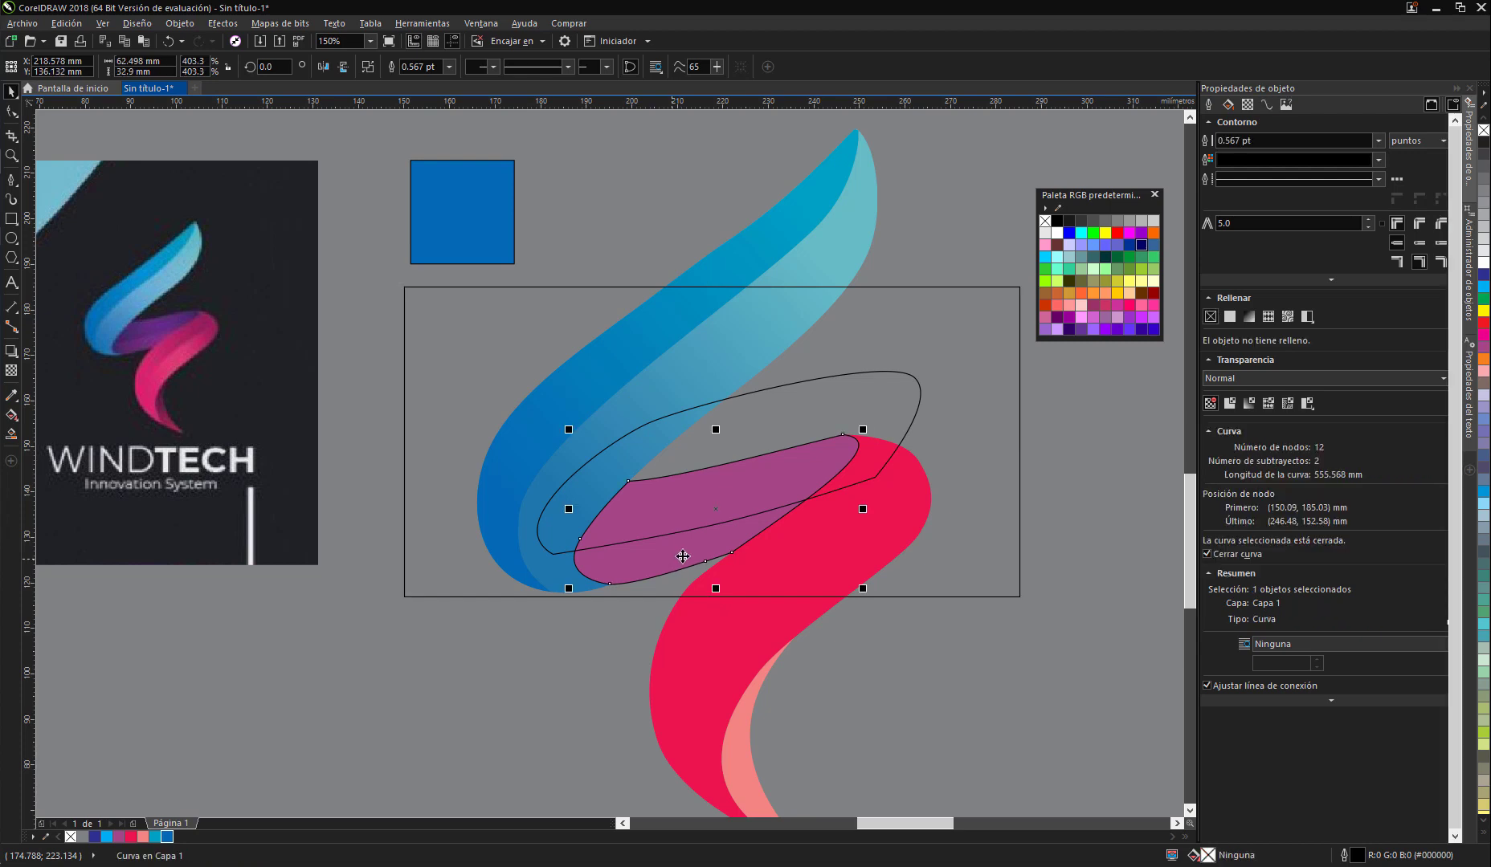
key(Delete)
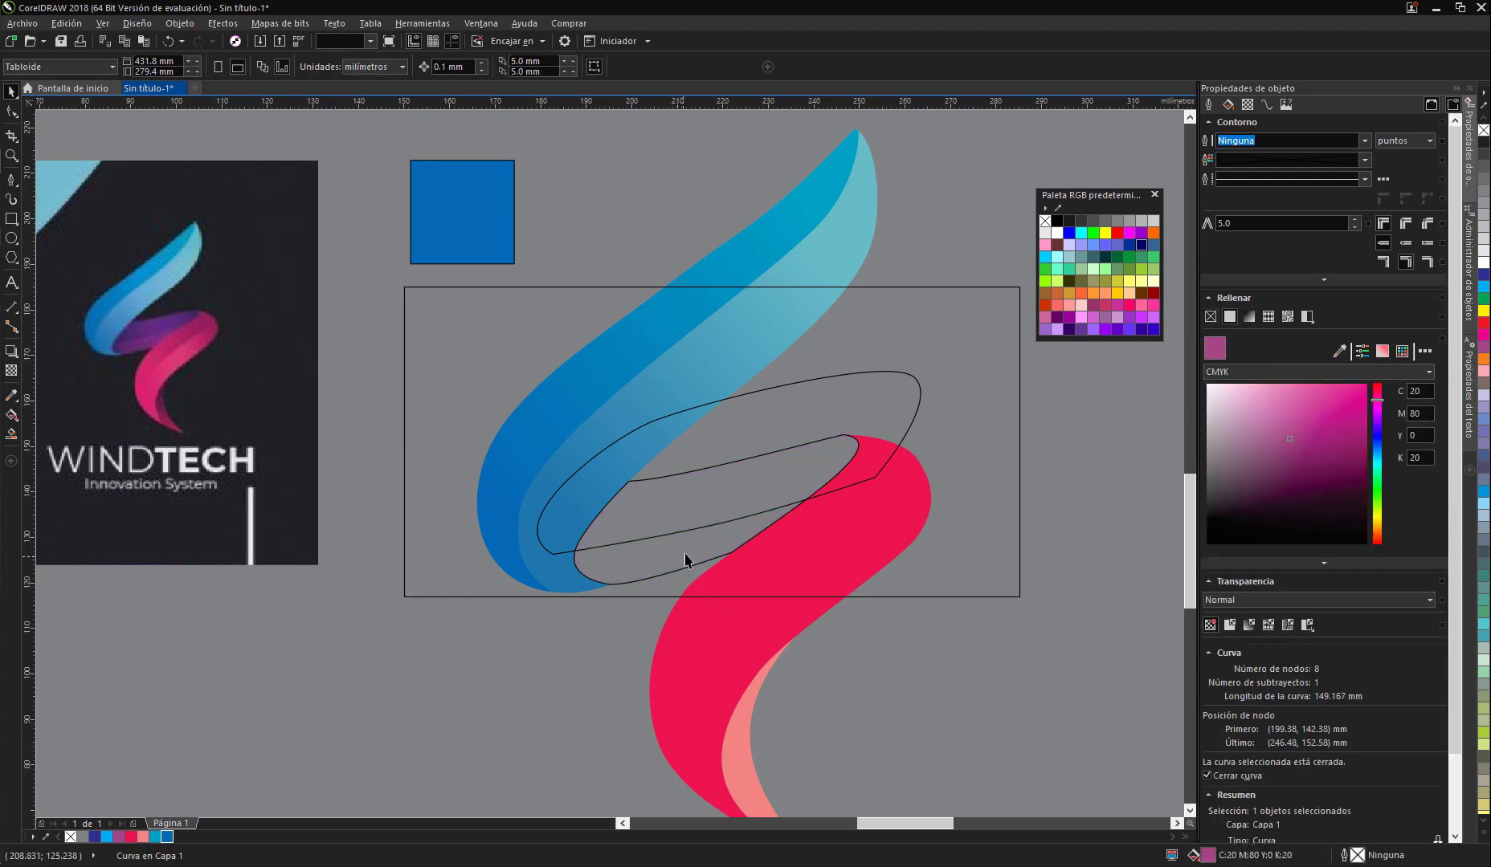
key(ctrl+z)
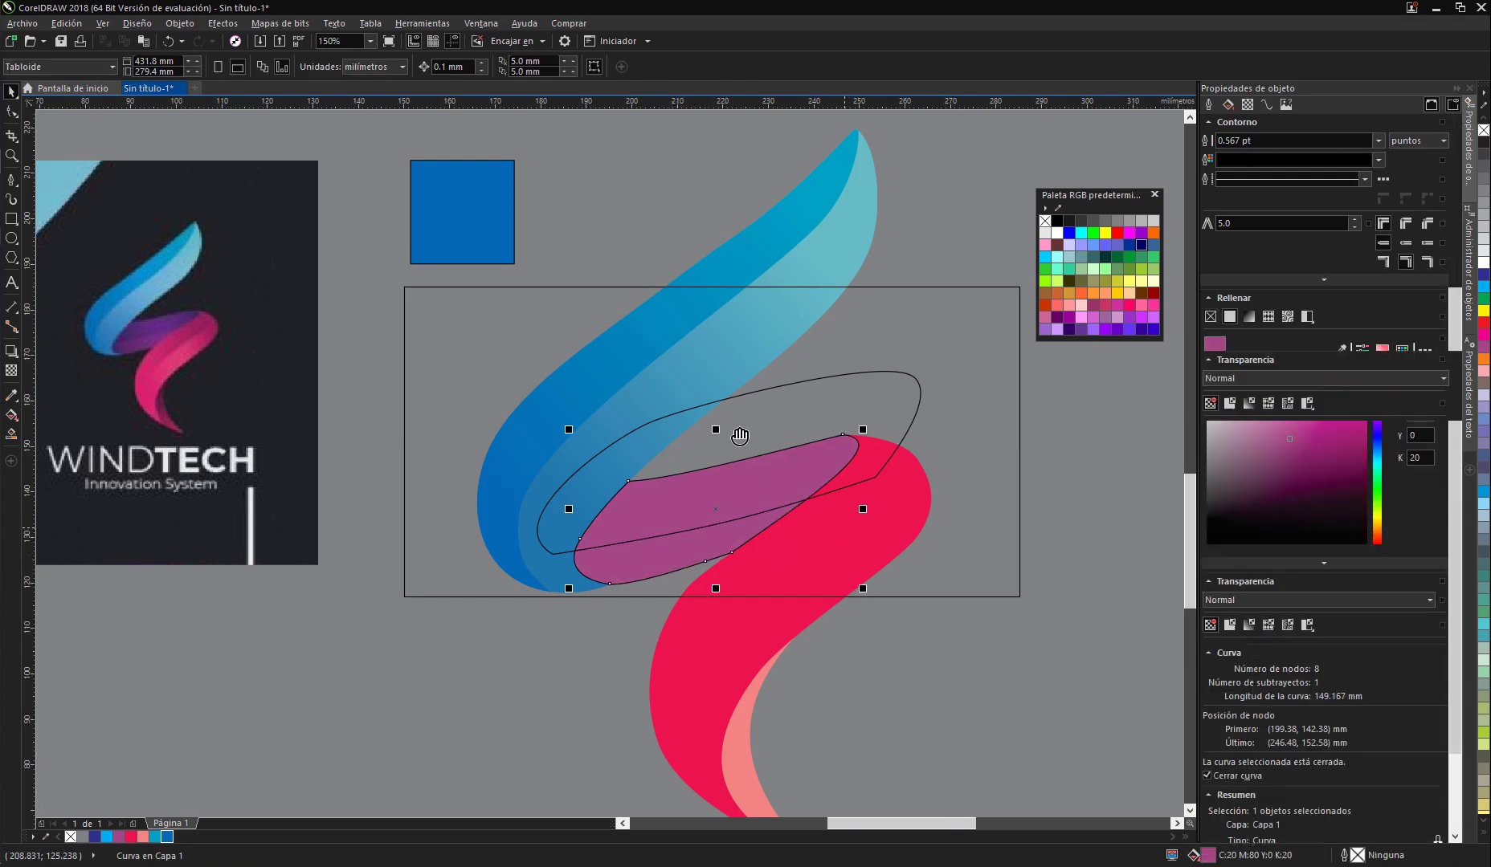
Step: Try moving the trimmed rectangle away from the purple band, and undo the move
drag(727, 549, 619, 453)
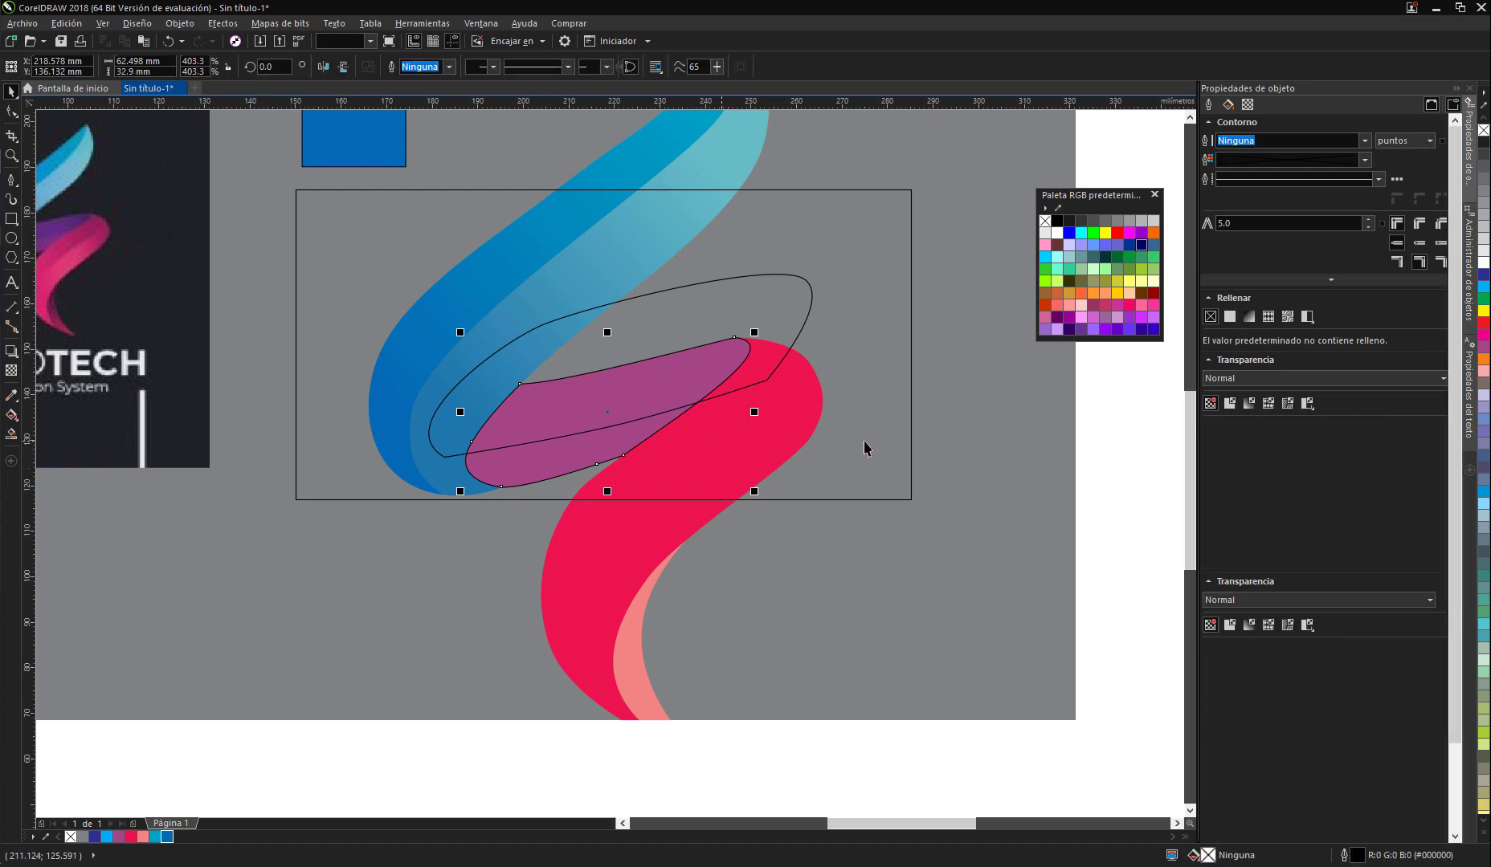
click(773, 379)
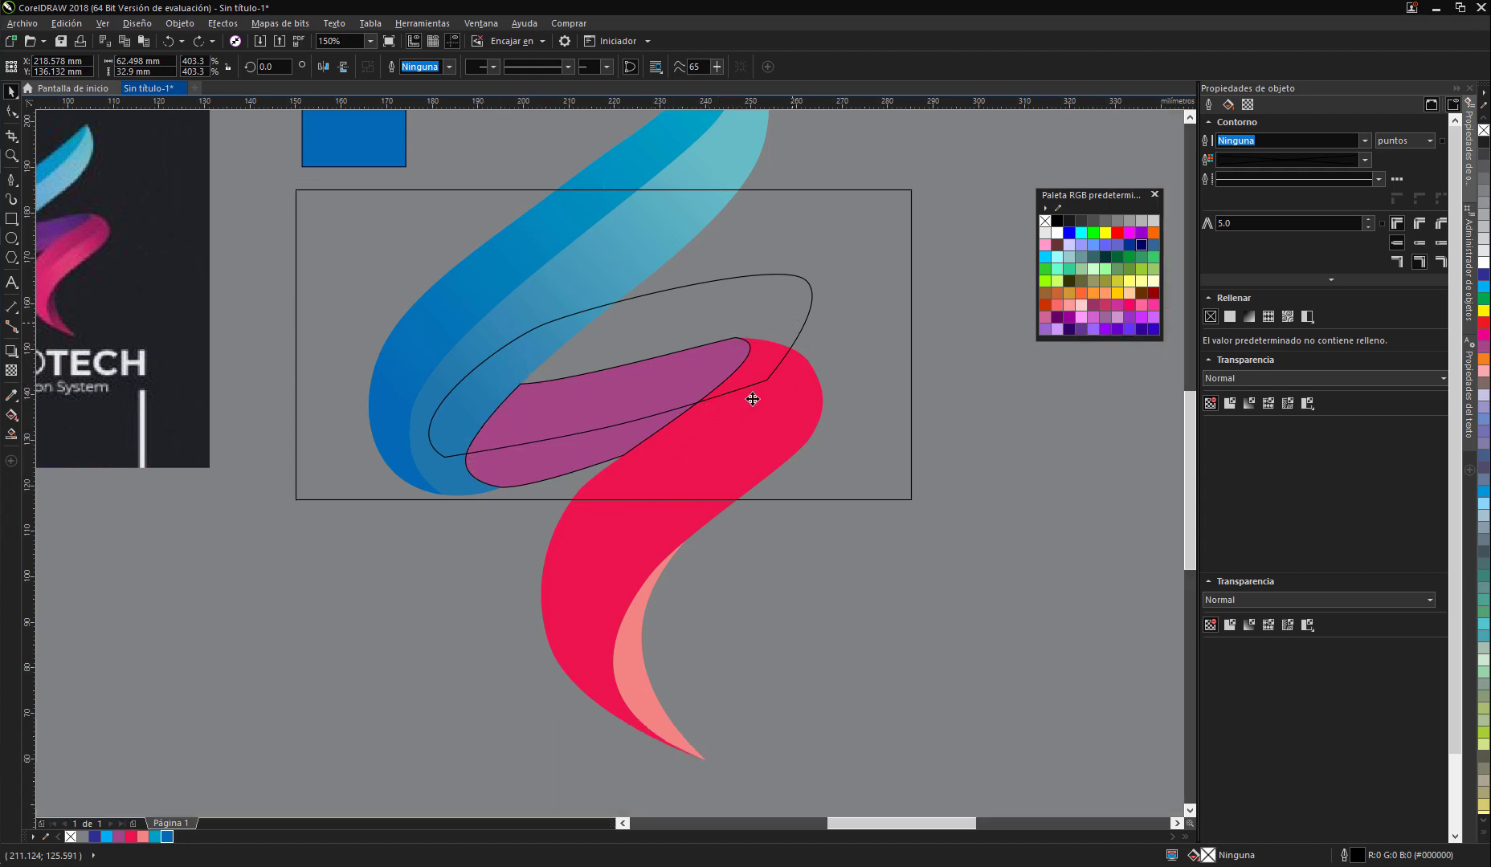
click(909, 192)
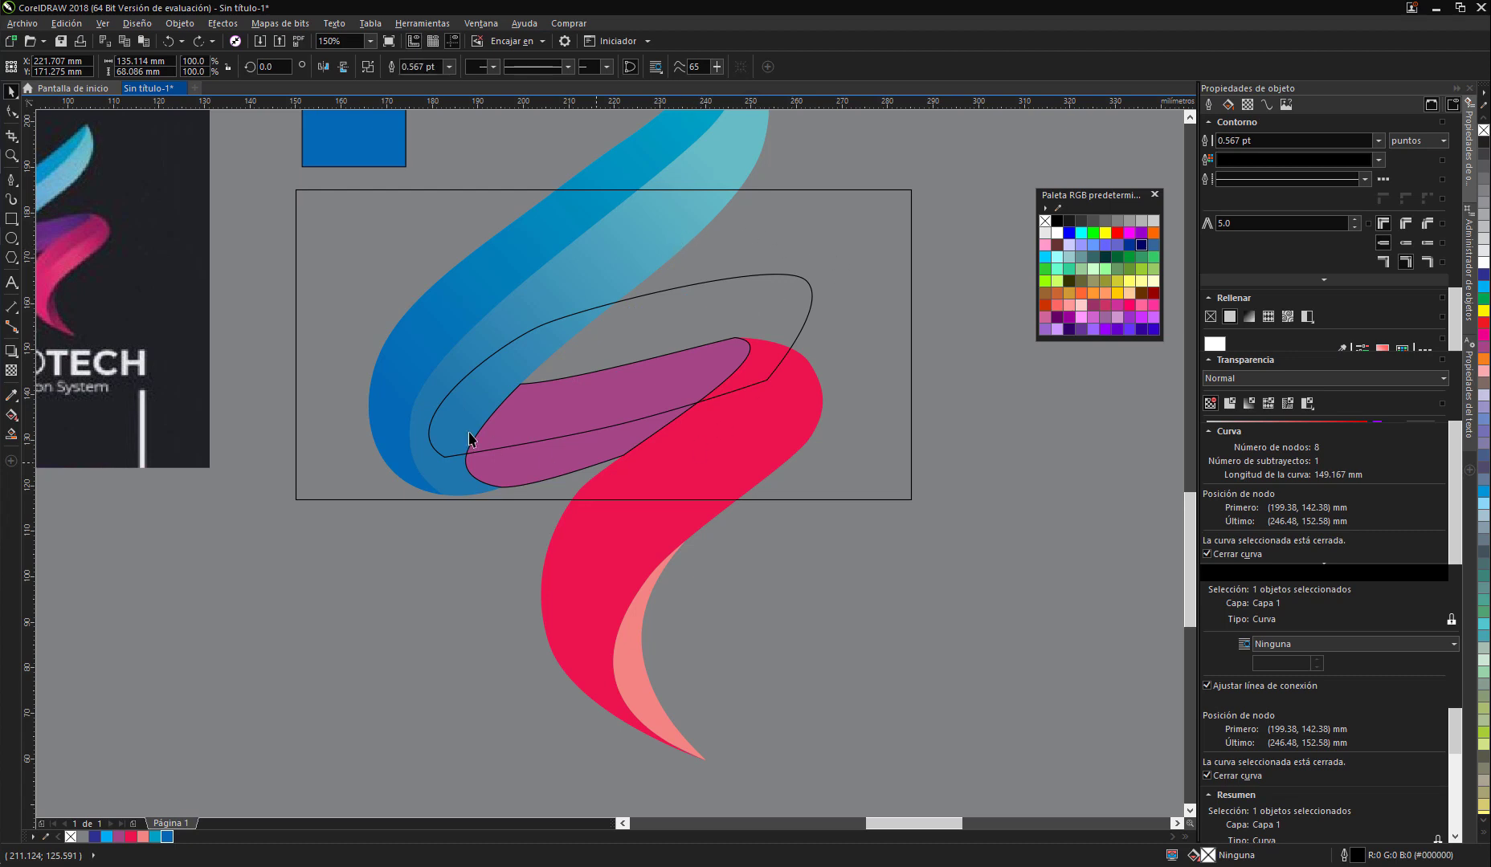
key(ctrl+z)
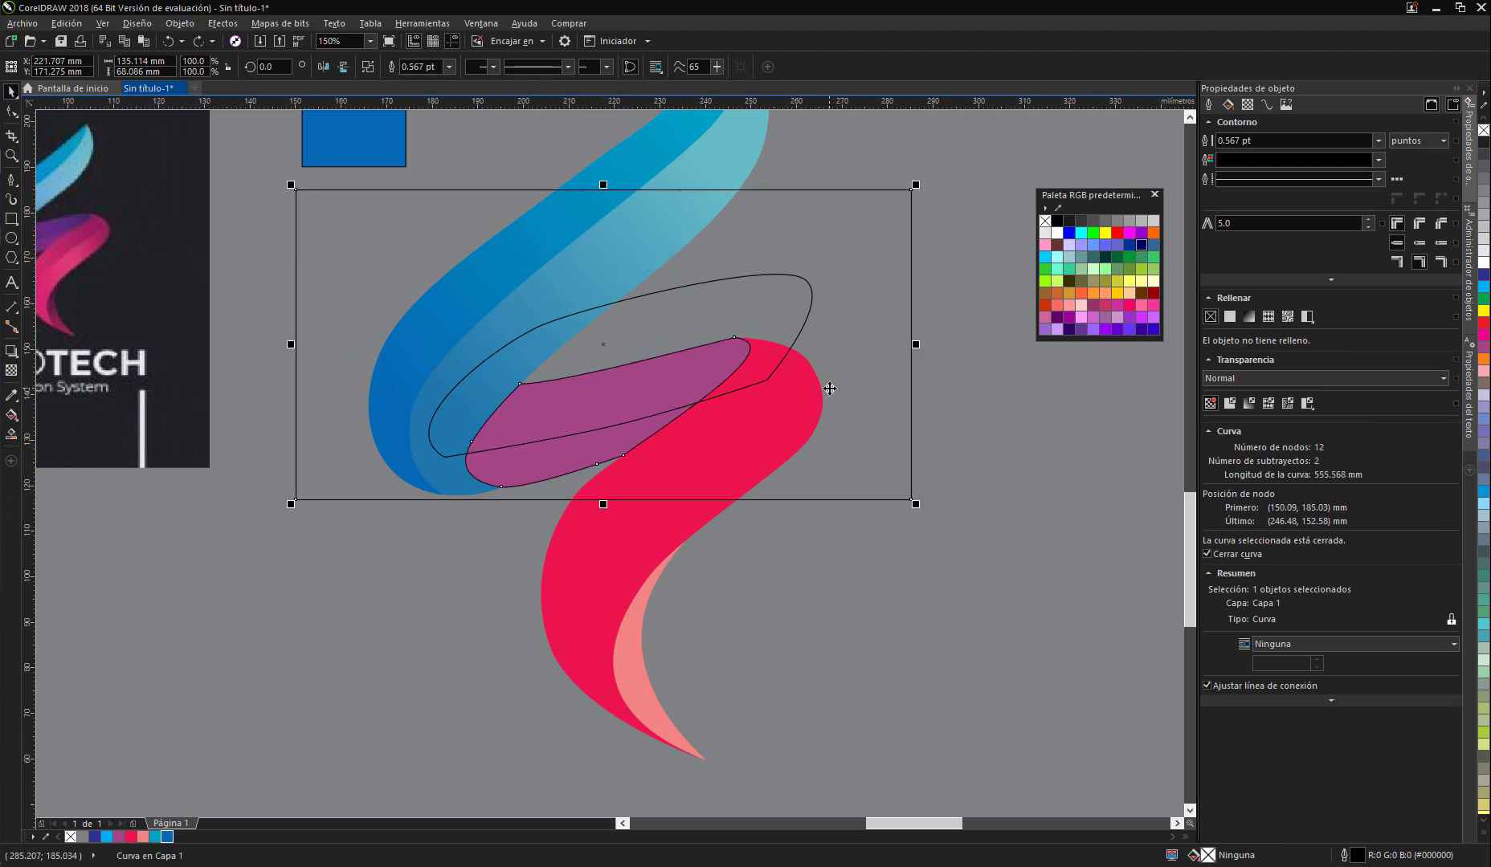
Step: Fill the trimmed rectangle around the purple band with light grey (K 30)
drag(855, 372, 854, 441)
scroll(853, 441, up, 2)
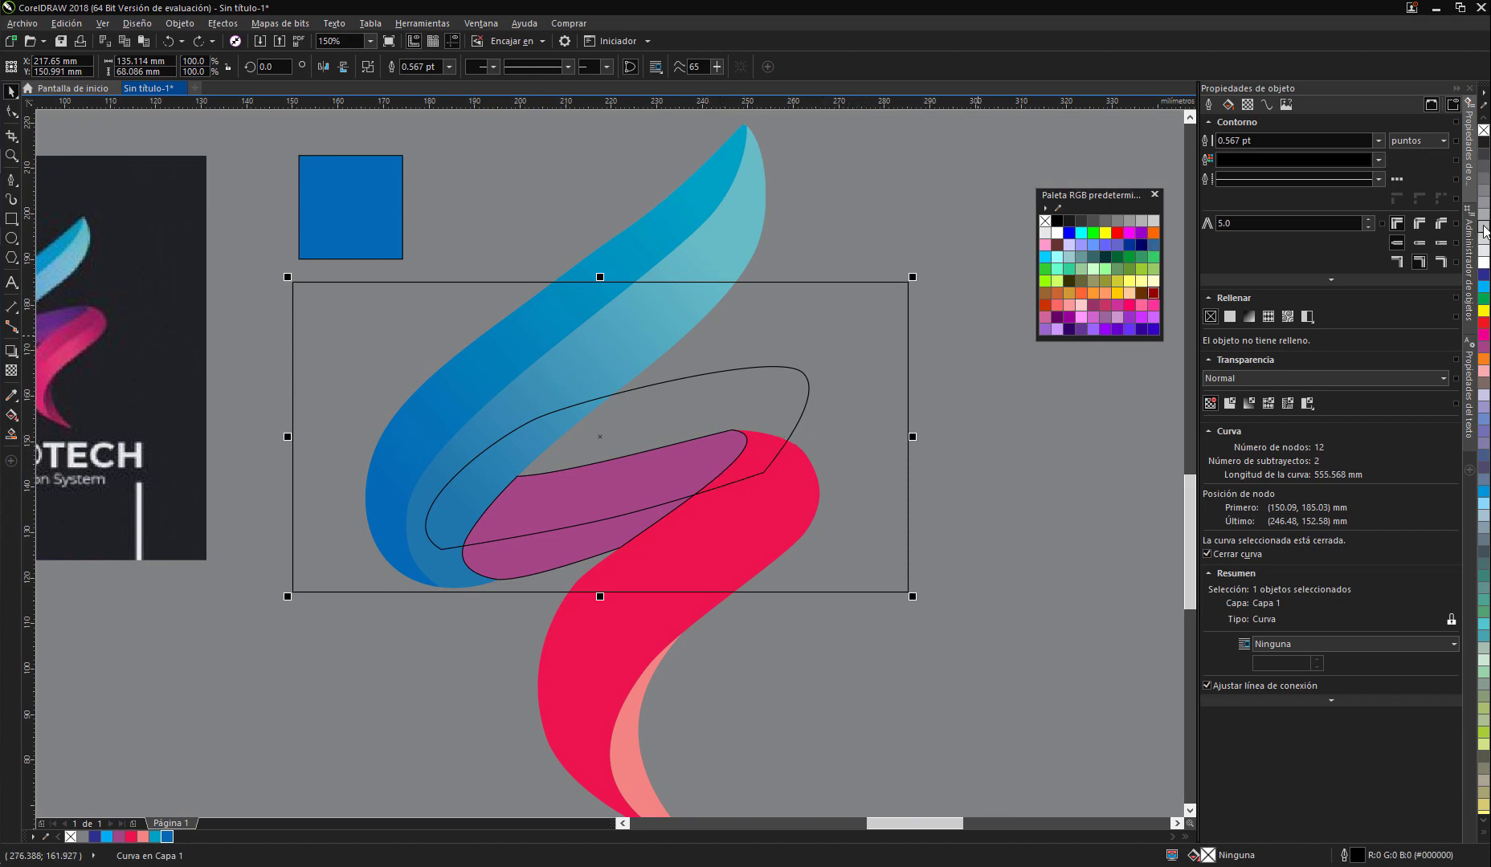
click(1483, 227)
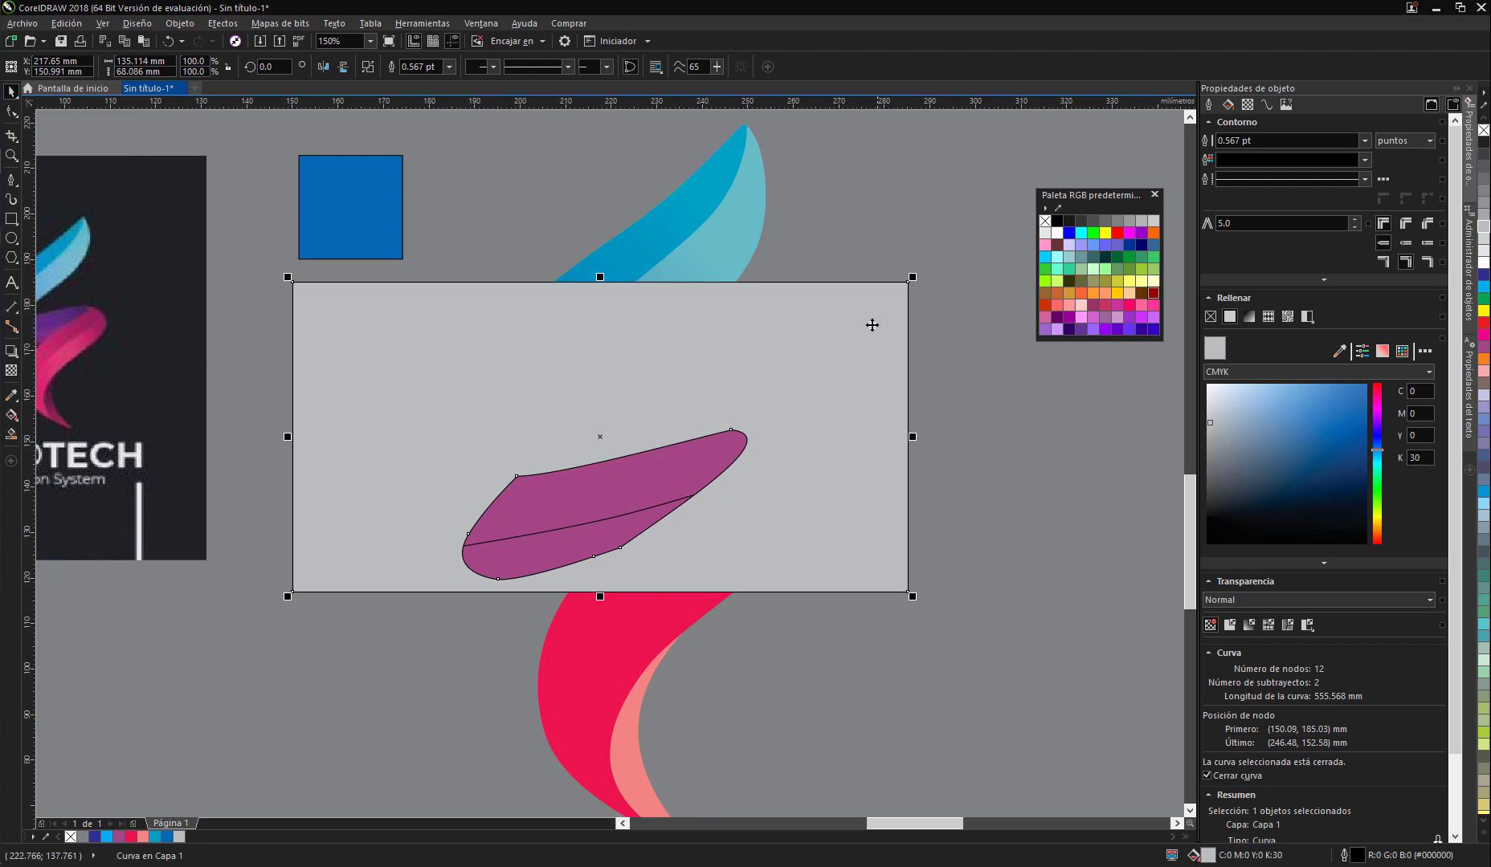
Step: Select the light grey rectangle with the shading curve and trim the curve to the purple band's outline
shift+click(618, 524)
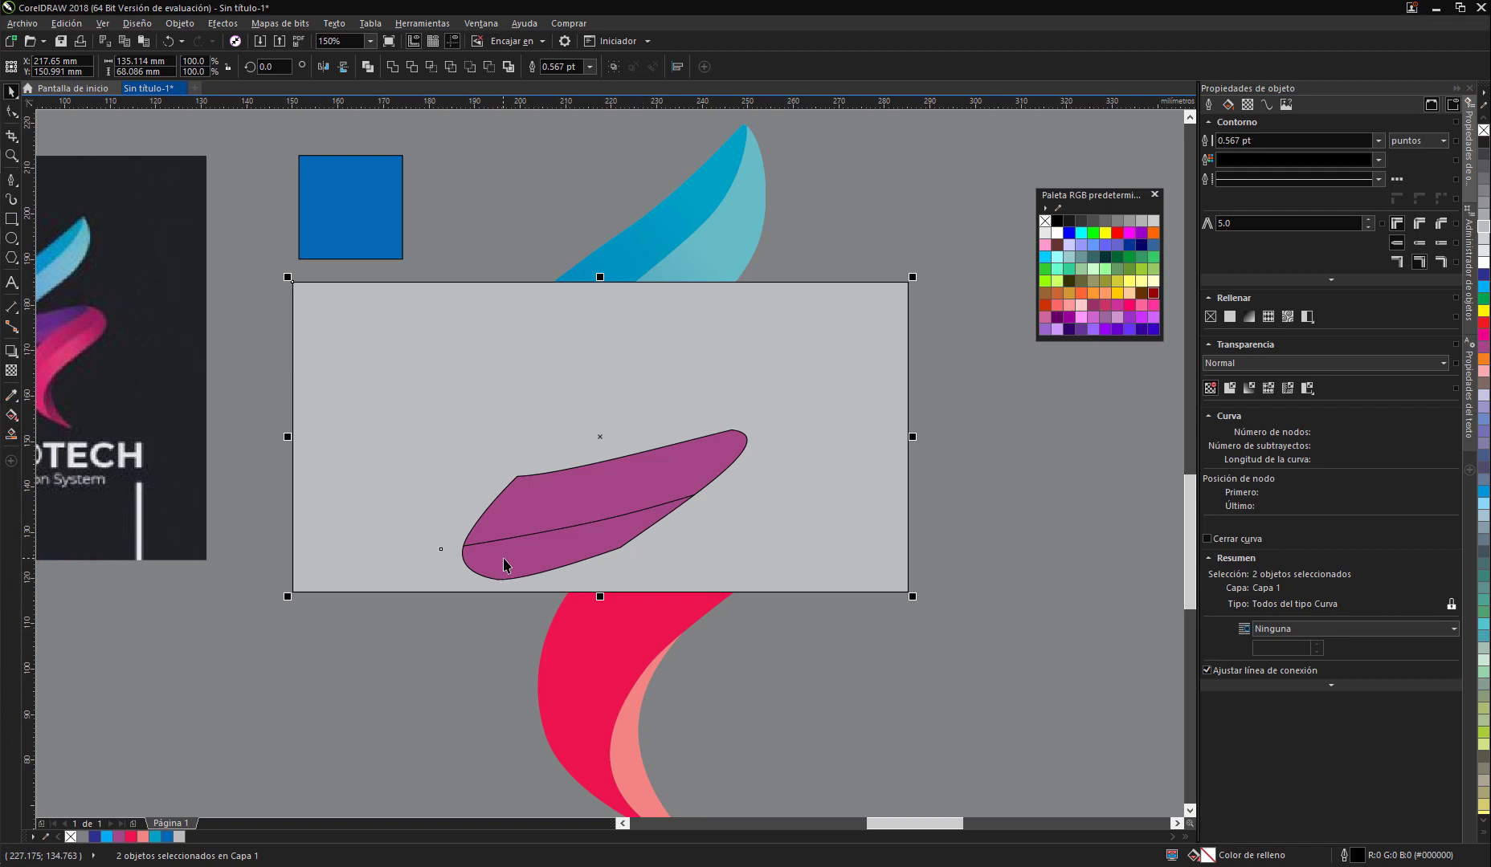
shift+click(723, 262)
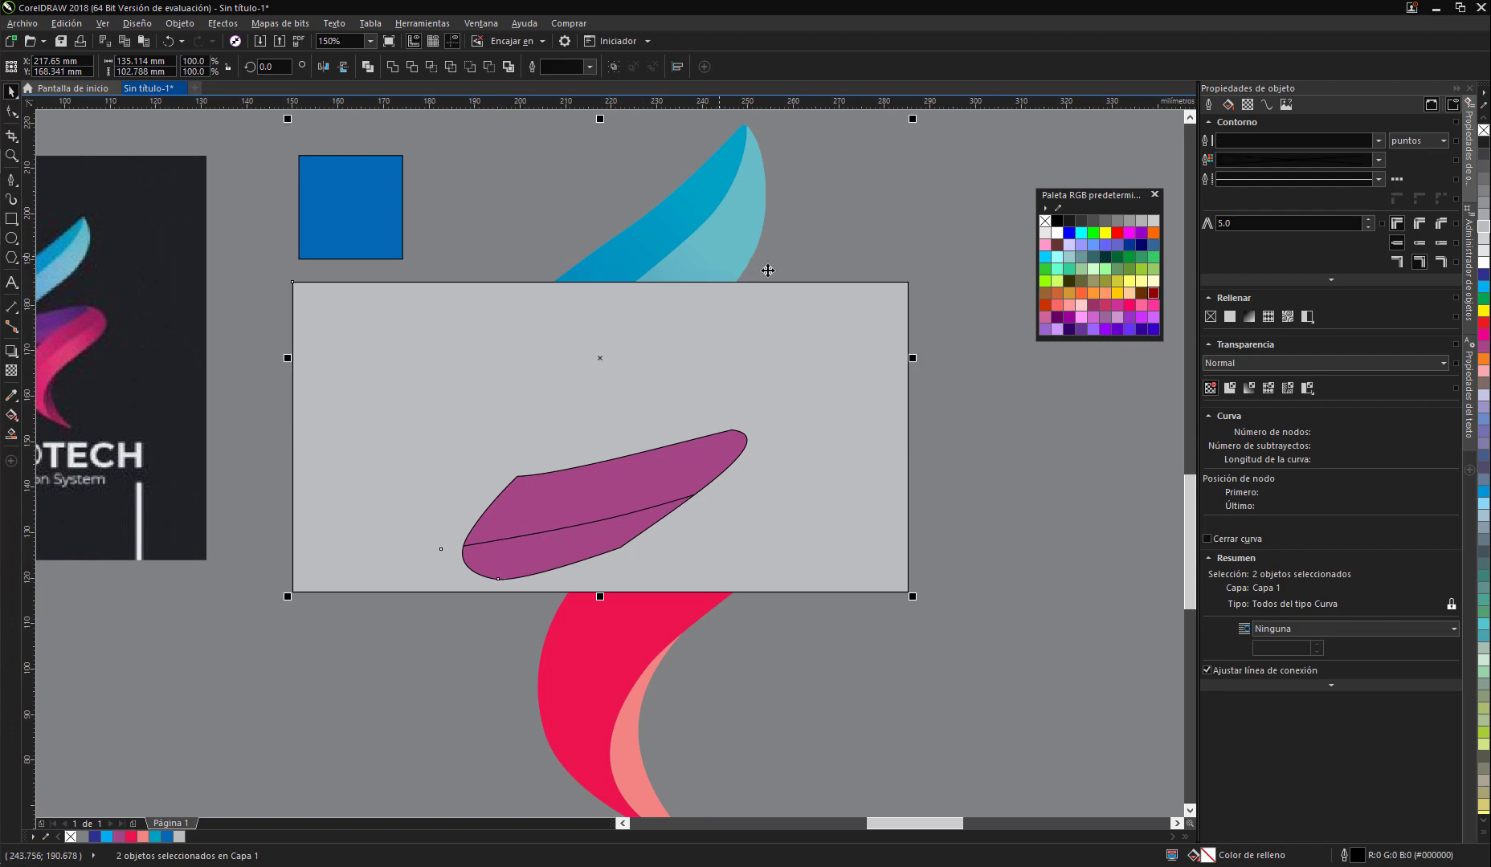
scroll(776, 309, up, 2)
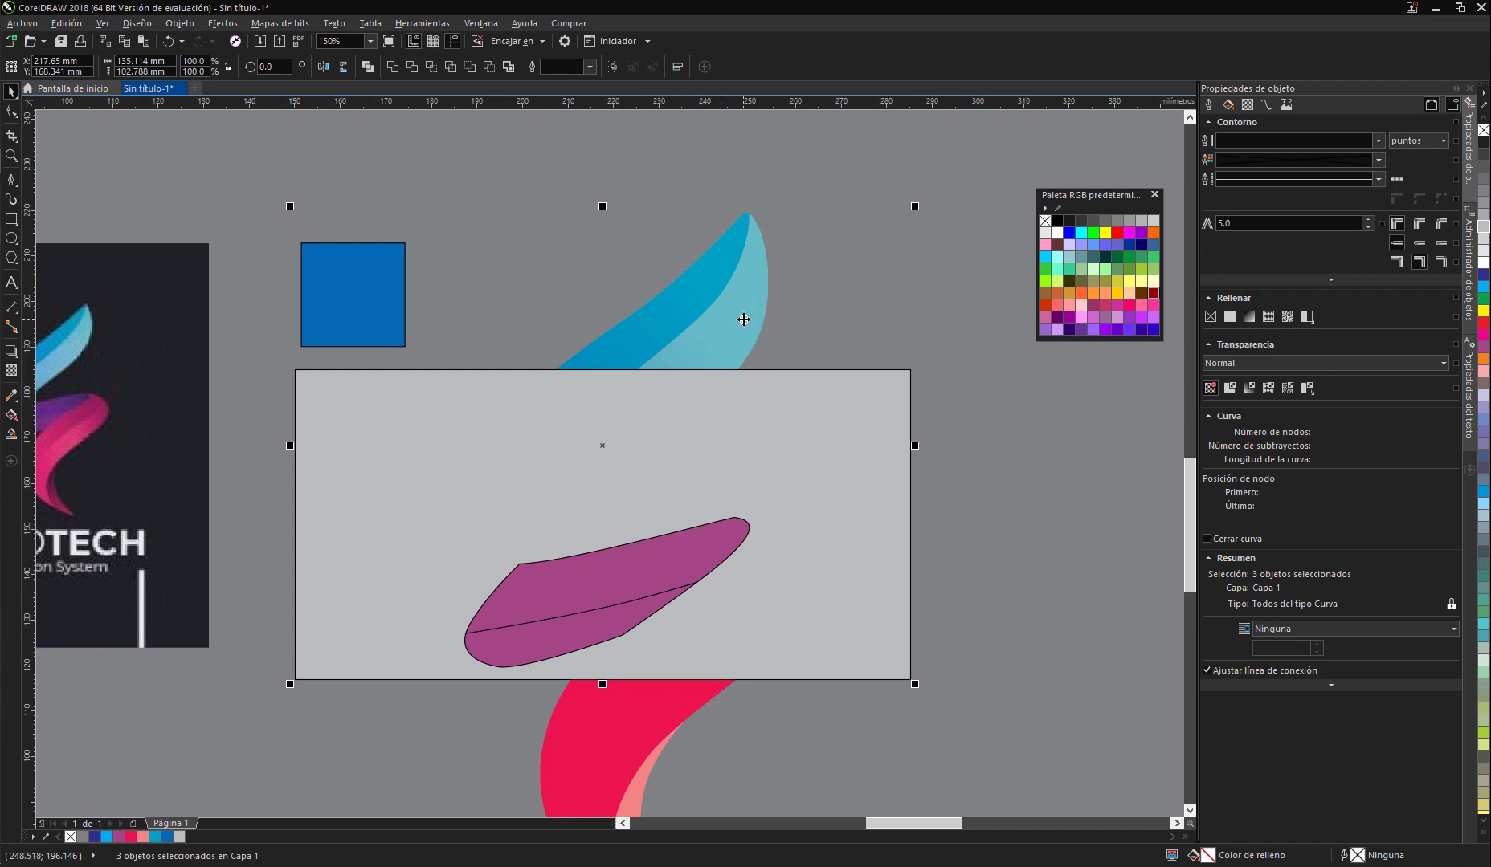
shift+click(743, 319)
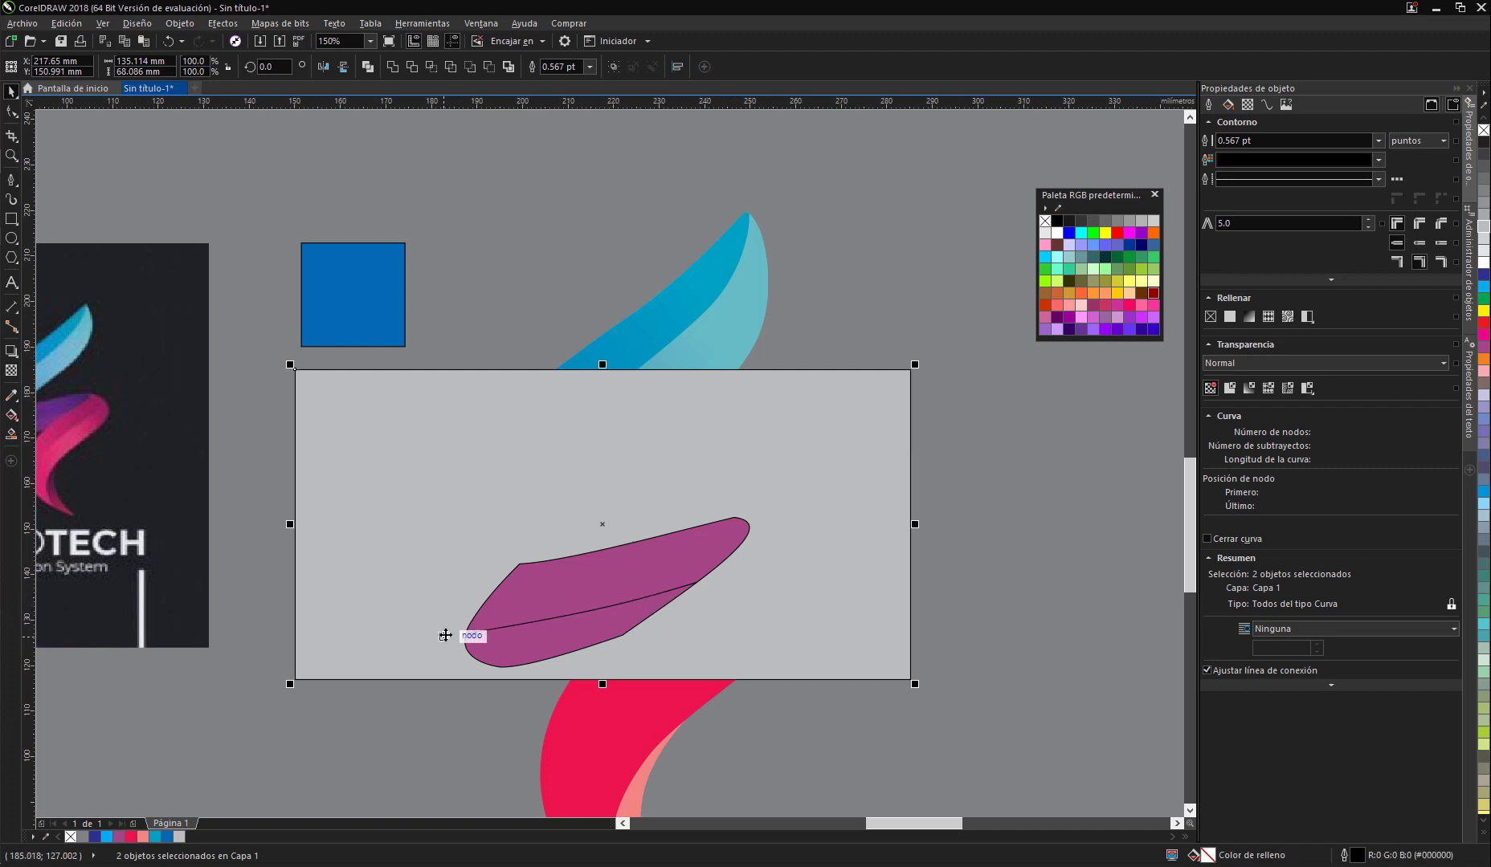
shift+click(651, 336)
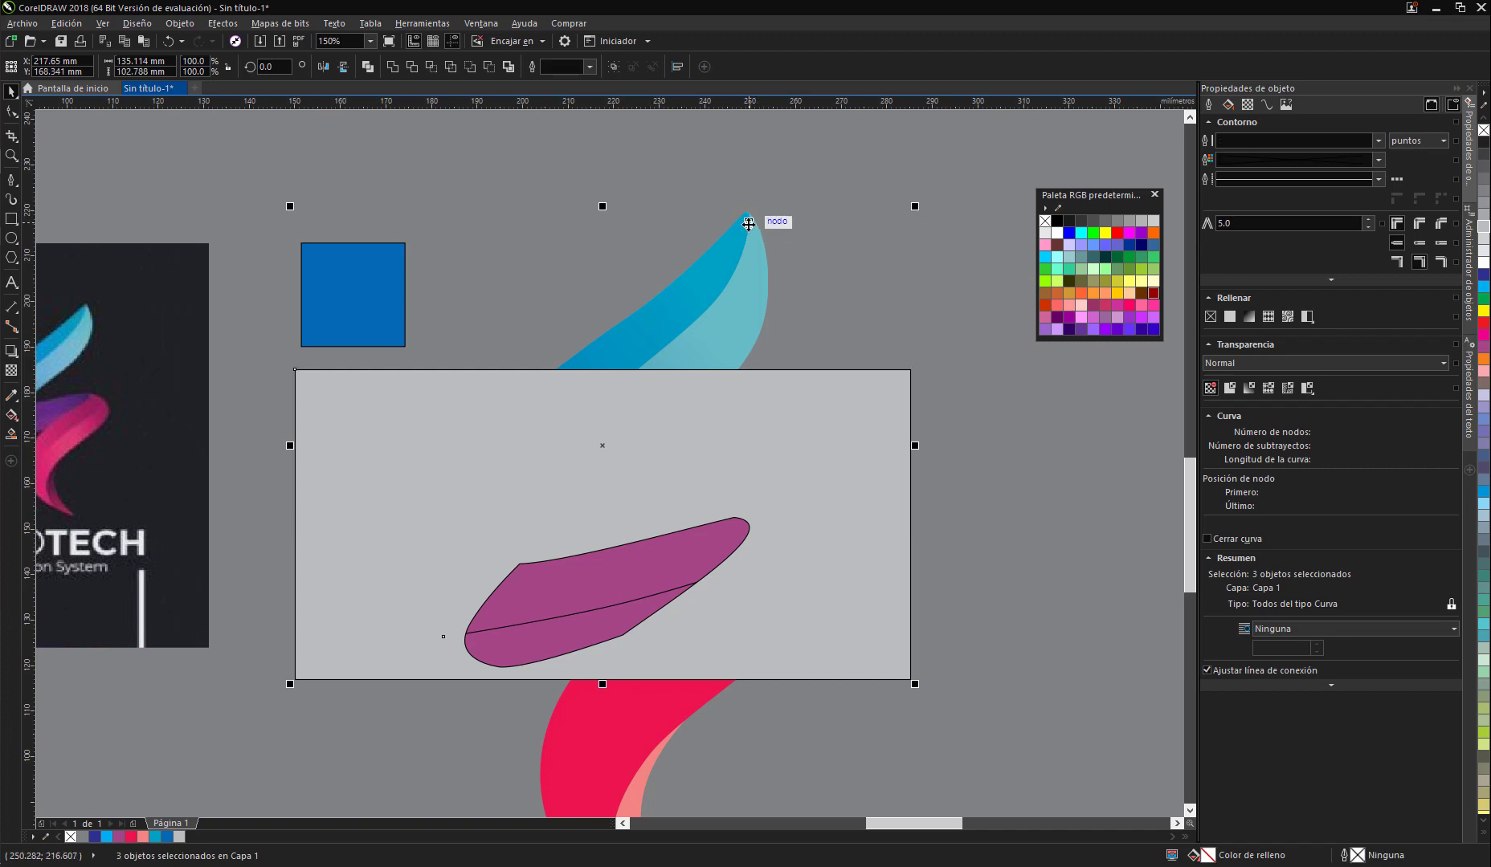
scroll(749, 219, up, 2)
scroll(749, 219, up, 1)
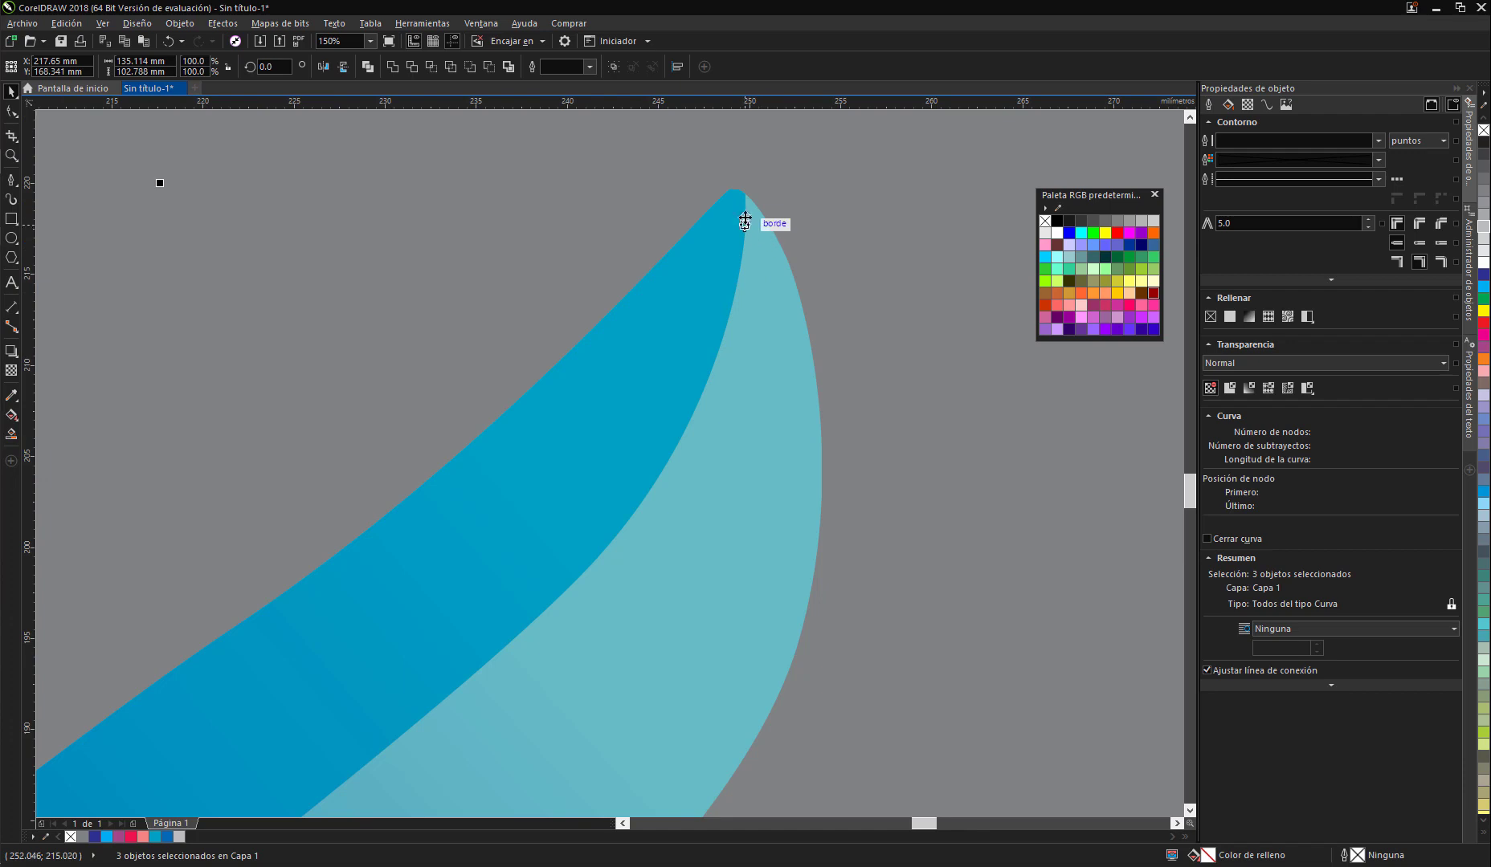
scroll(743, 225, down, 2)
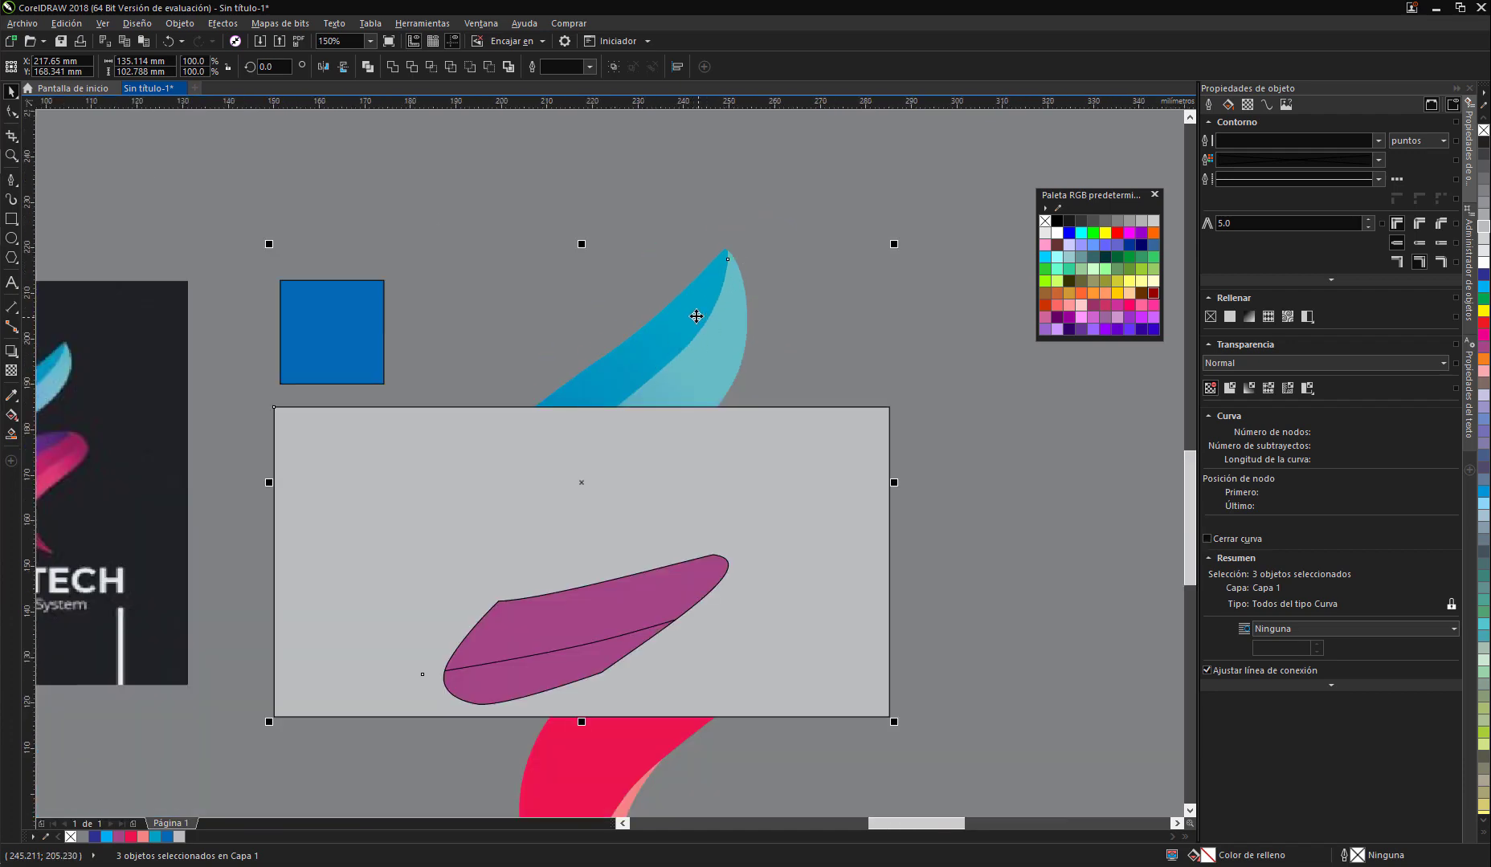
shift+click(707, 309)
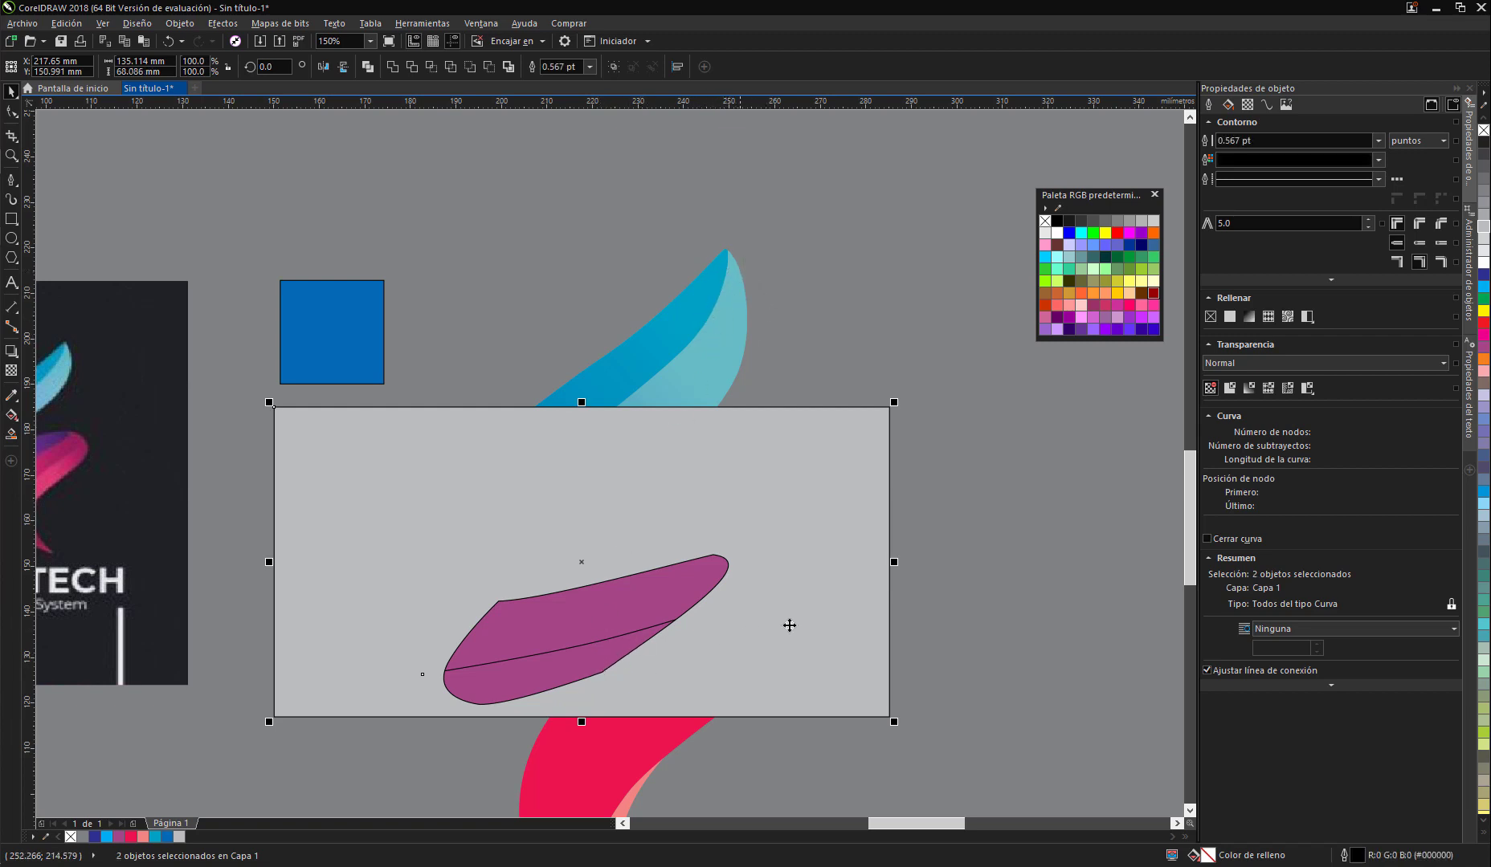
click(801, 625)
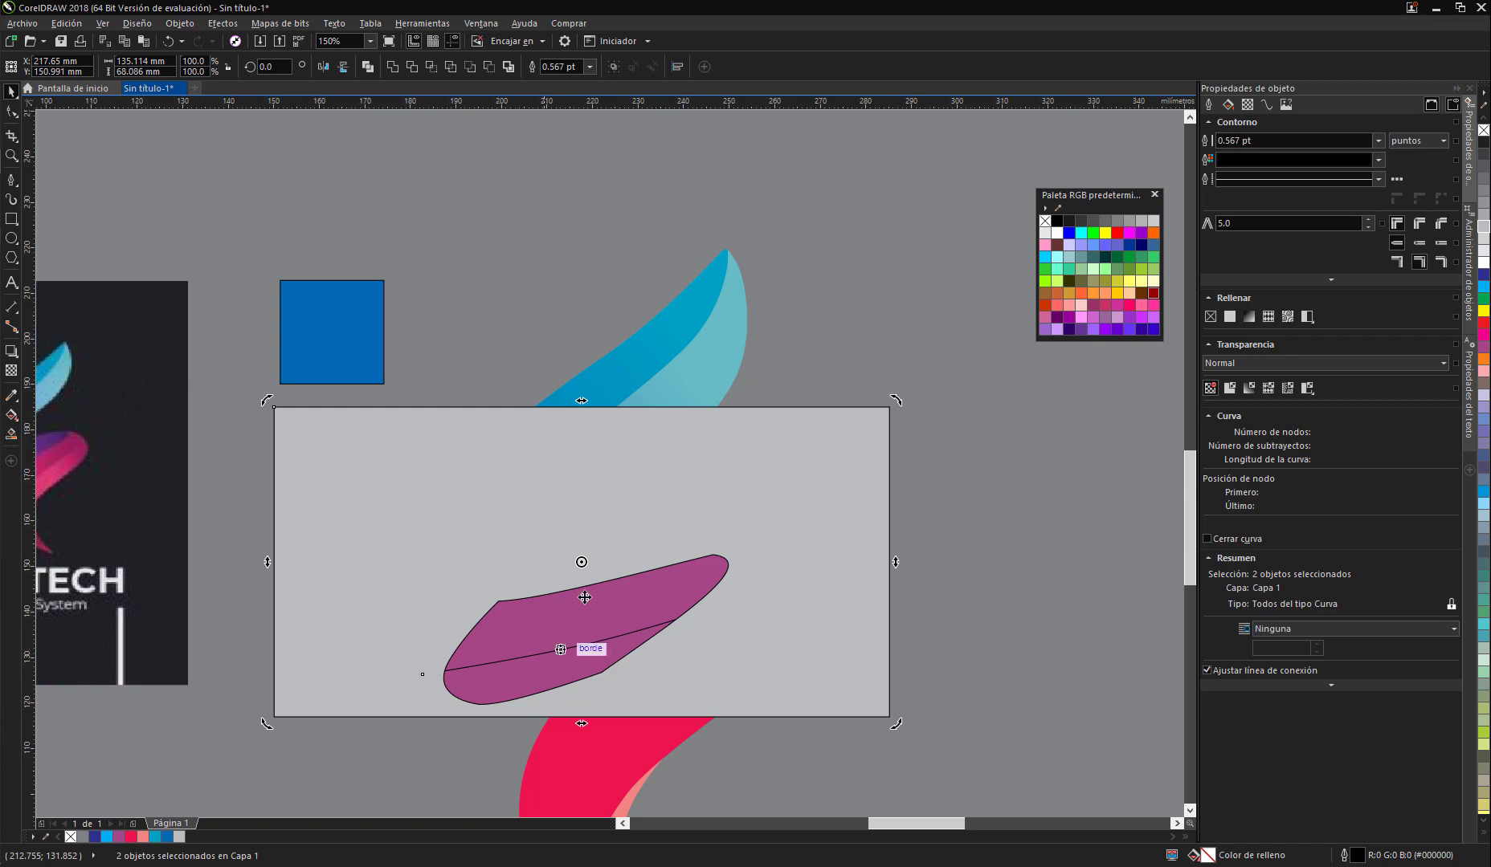
click(412, 66)
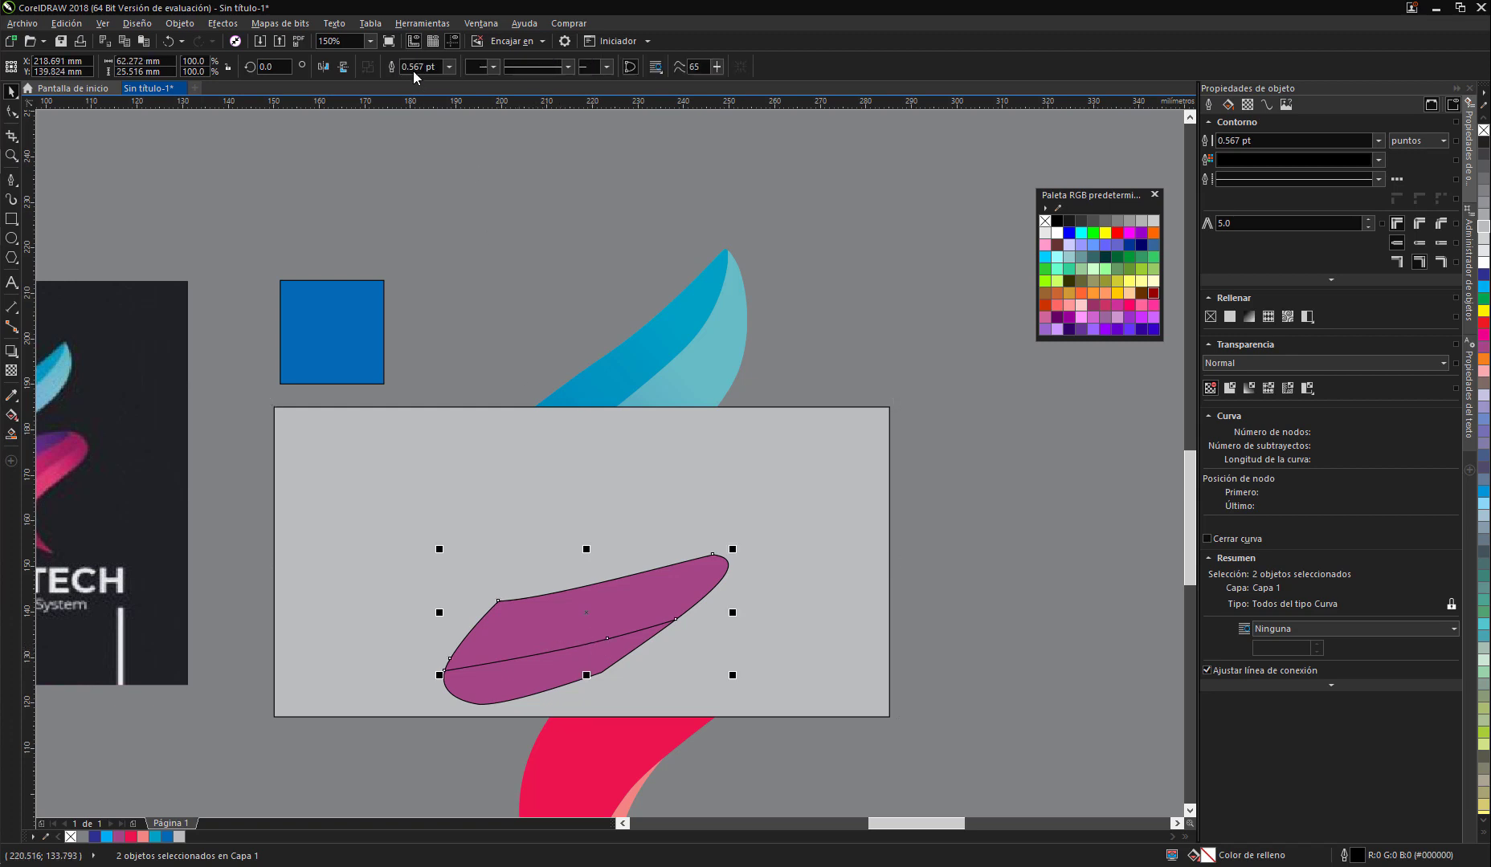
Step: Delete the light grey rectangle and select the trimmed shading shape over the purple band
click(606, 611)
click(820, 543)
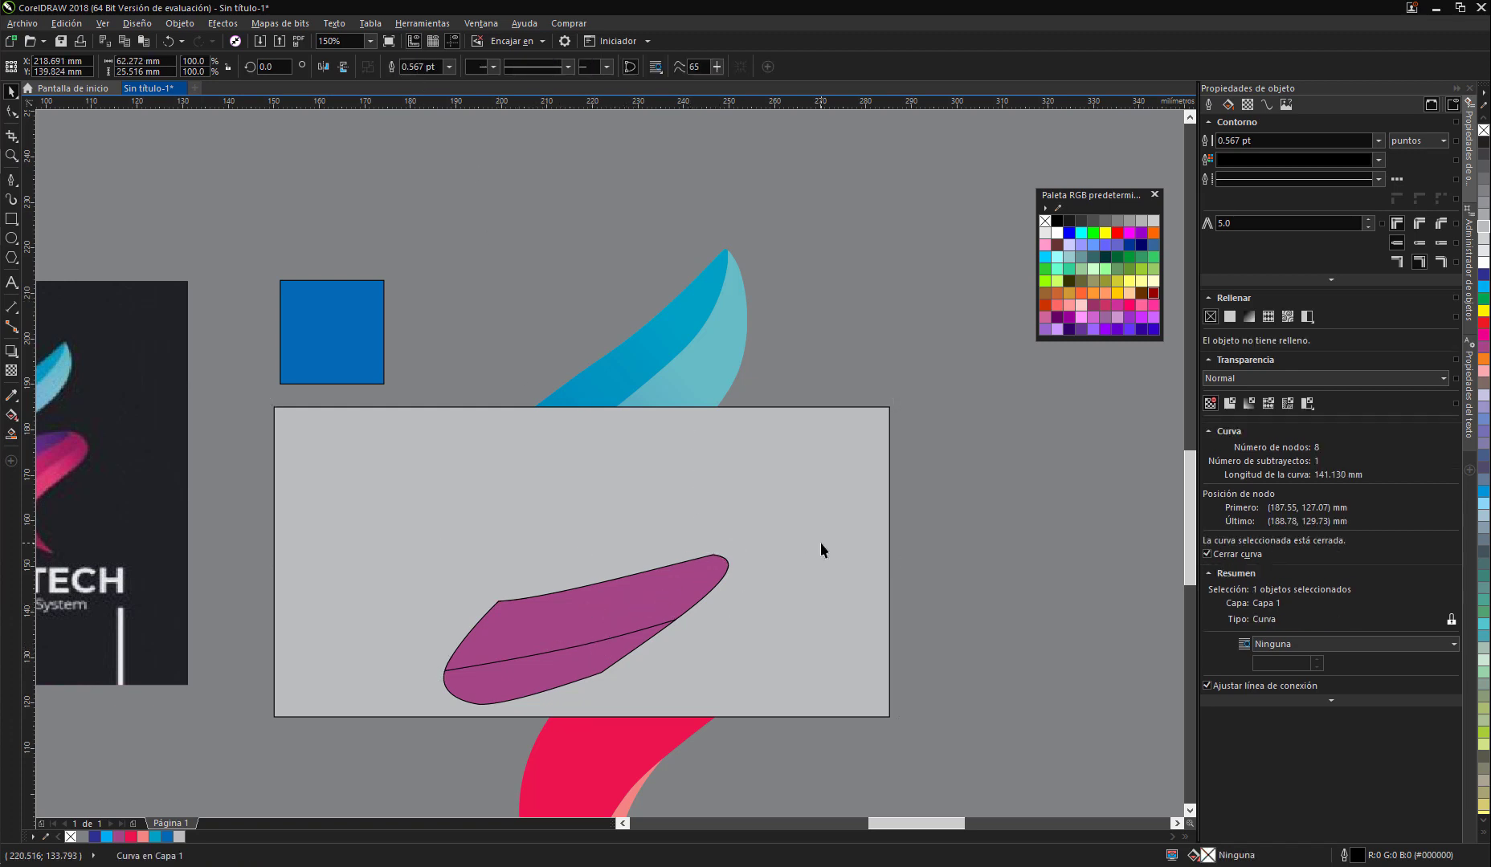
click(820, 543)
key(Delete)
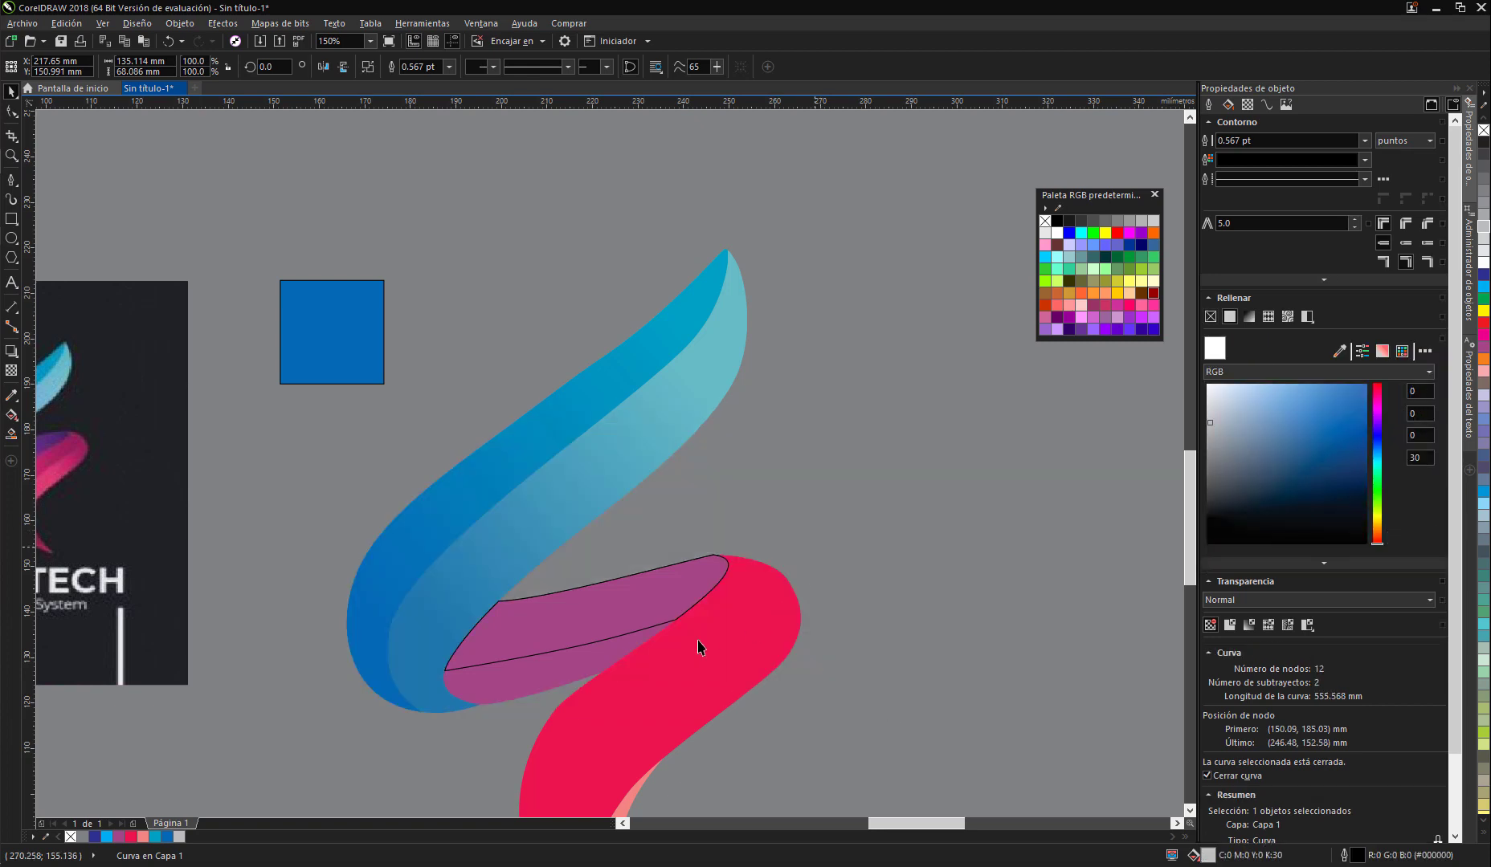
click(617, 625)
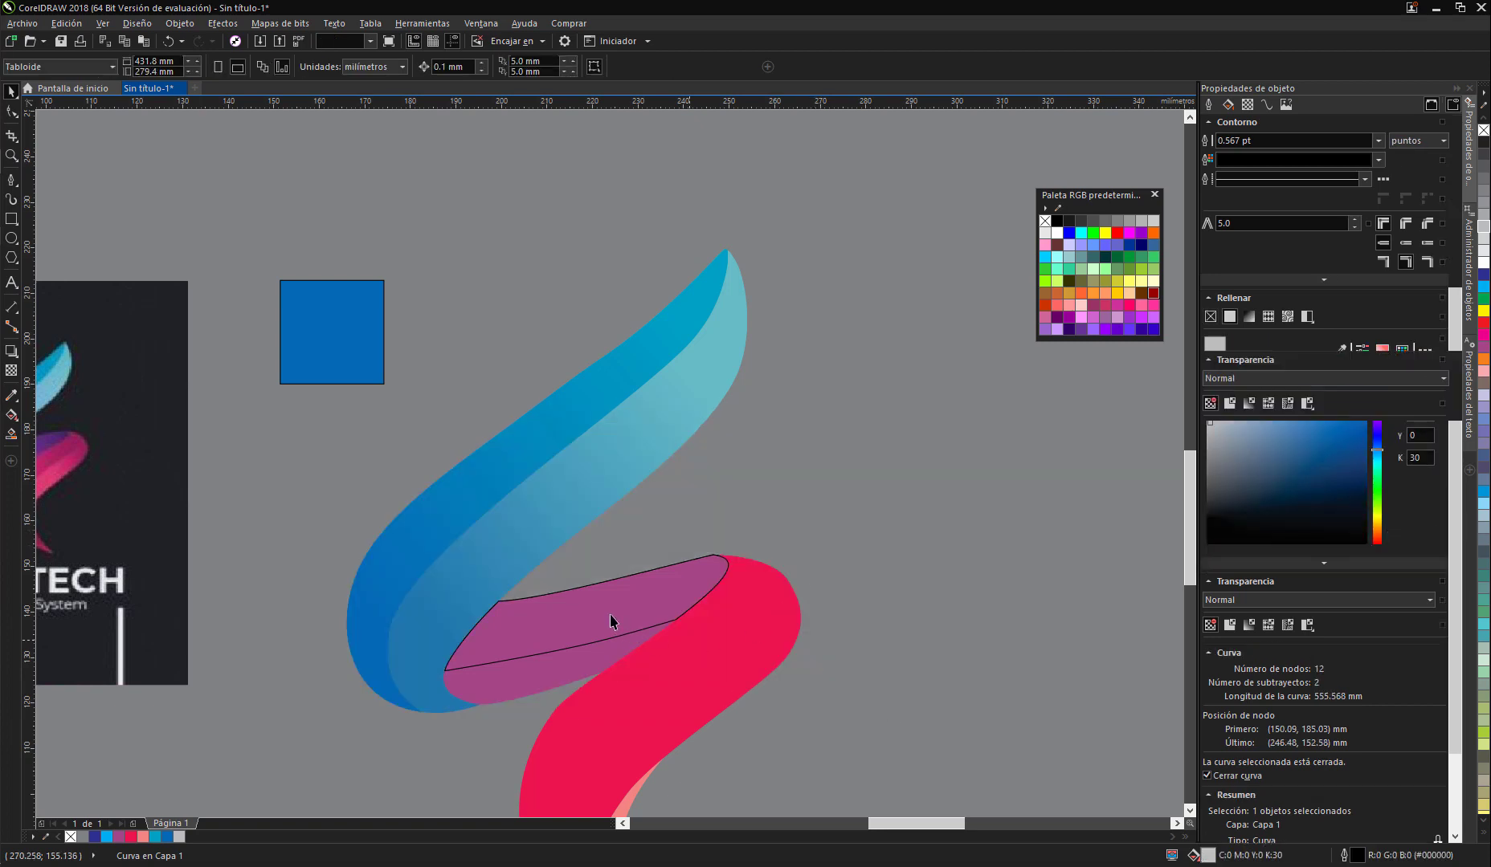
click(610, 569)
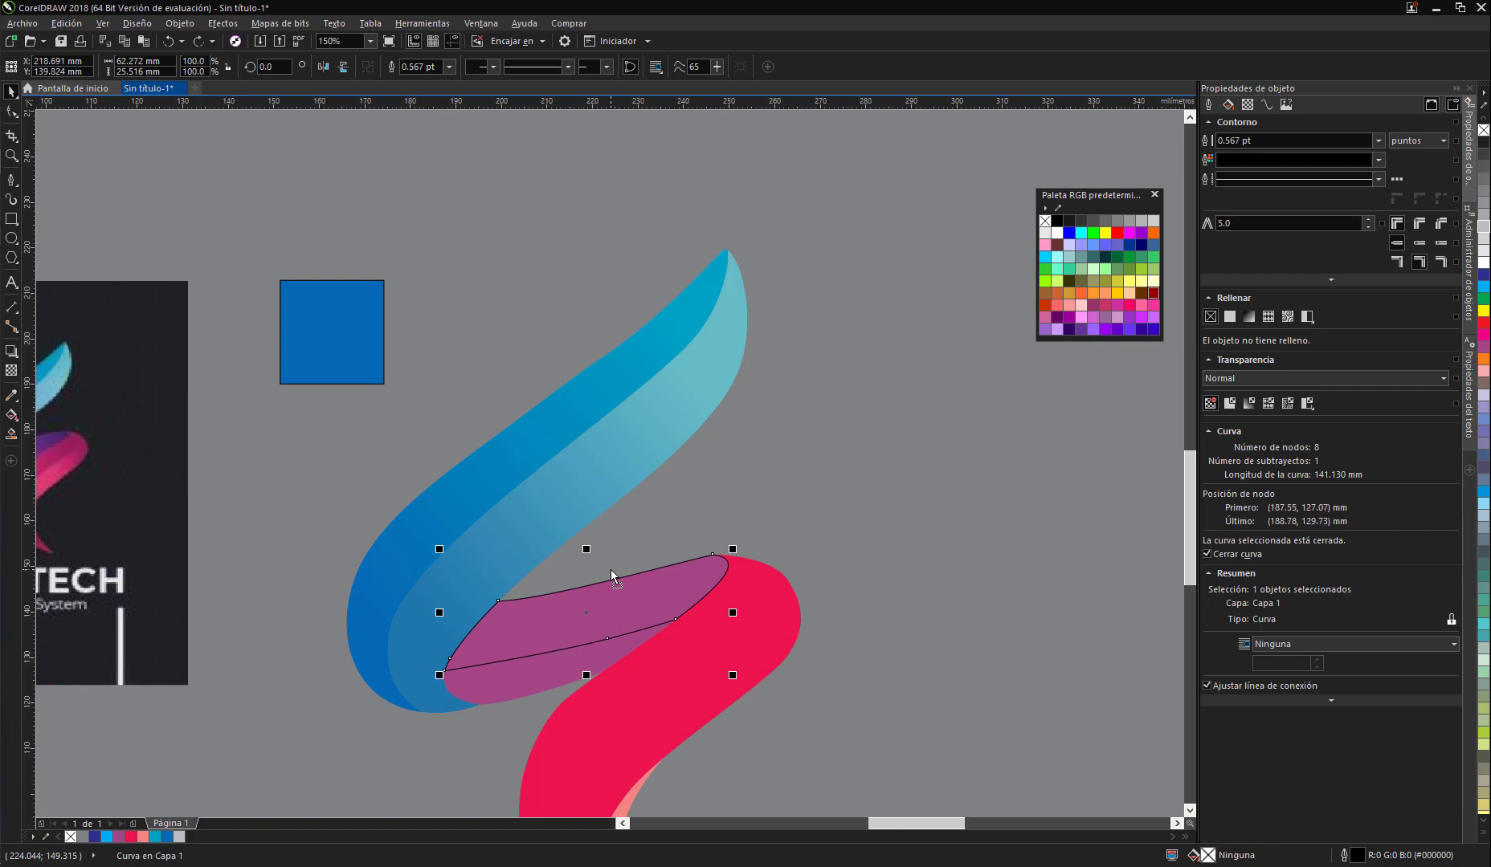
drag(629, 595, 715, 500)
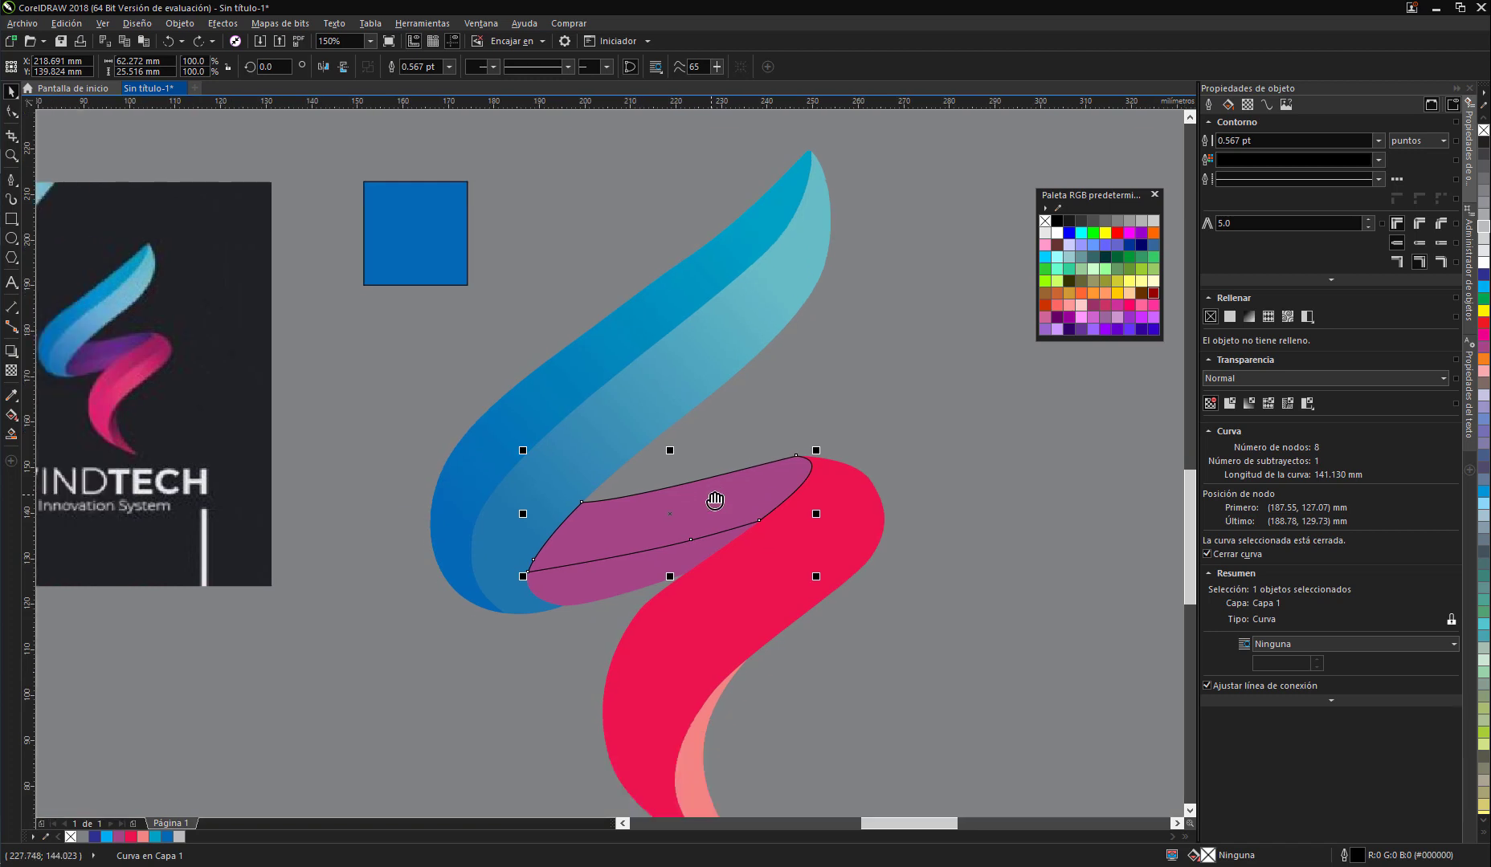
Step: Undo the rectangle's deletion, the trims, the grey fill and the rectangle itself, back to the untrimmed shading curve
key(ctrl+z)
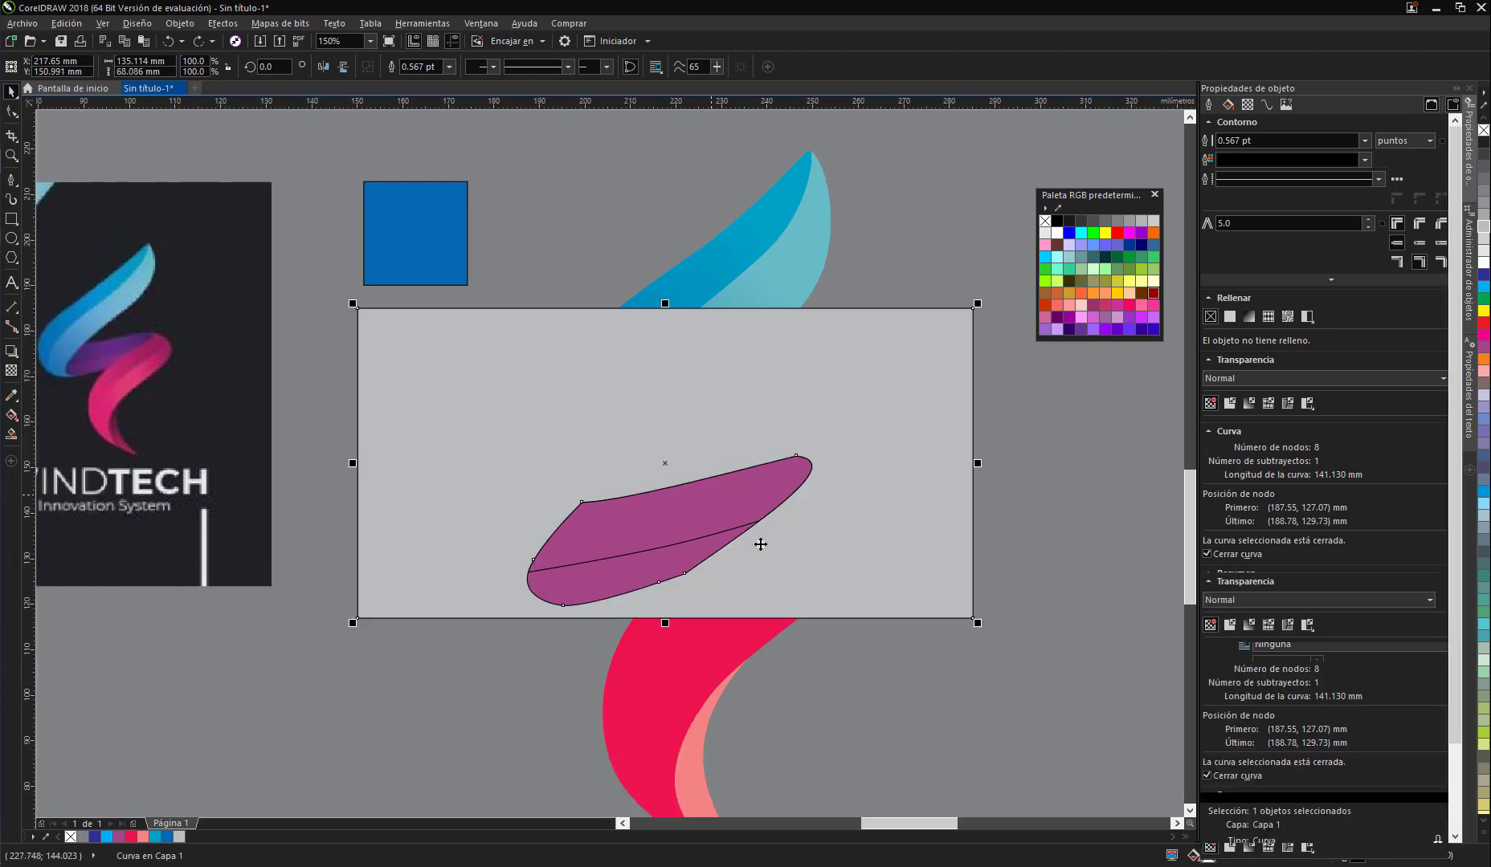
key(ctrl+z)
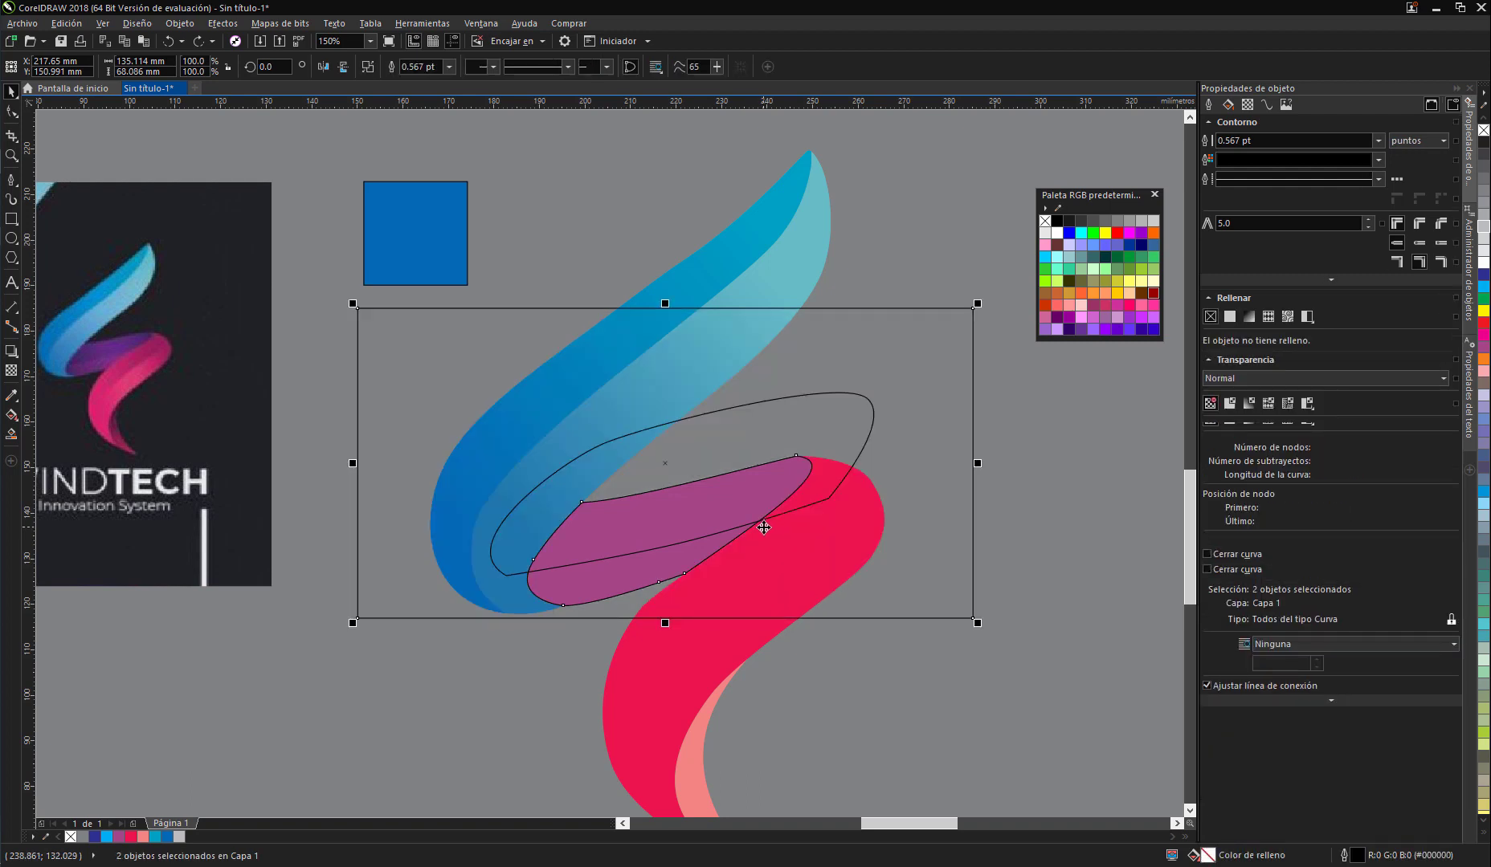
key(ctrl+z)
drag(912, 492, 739, 575)
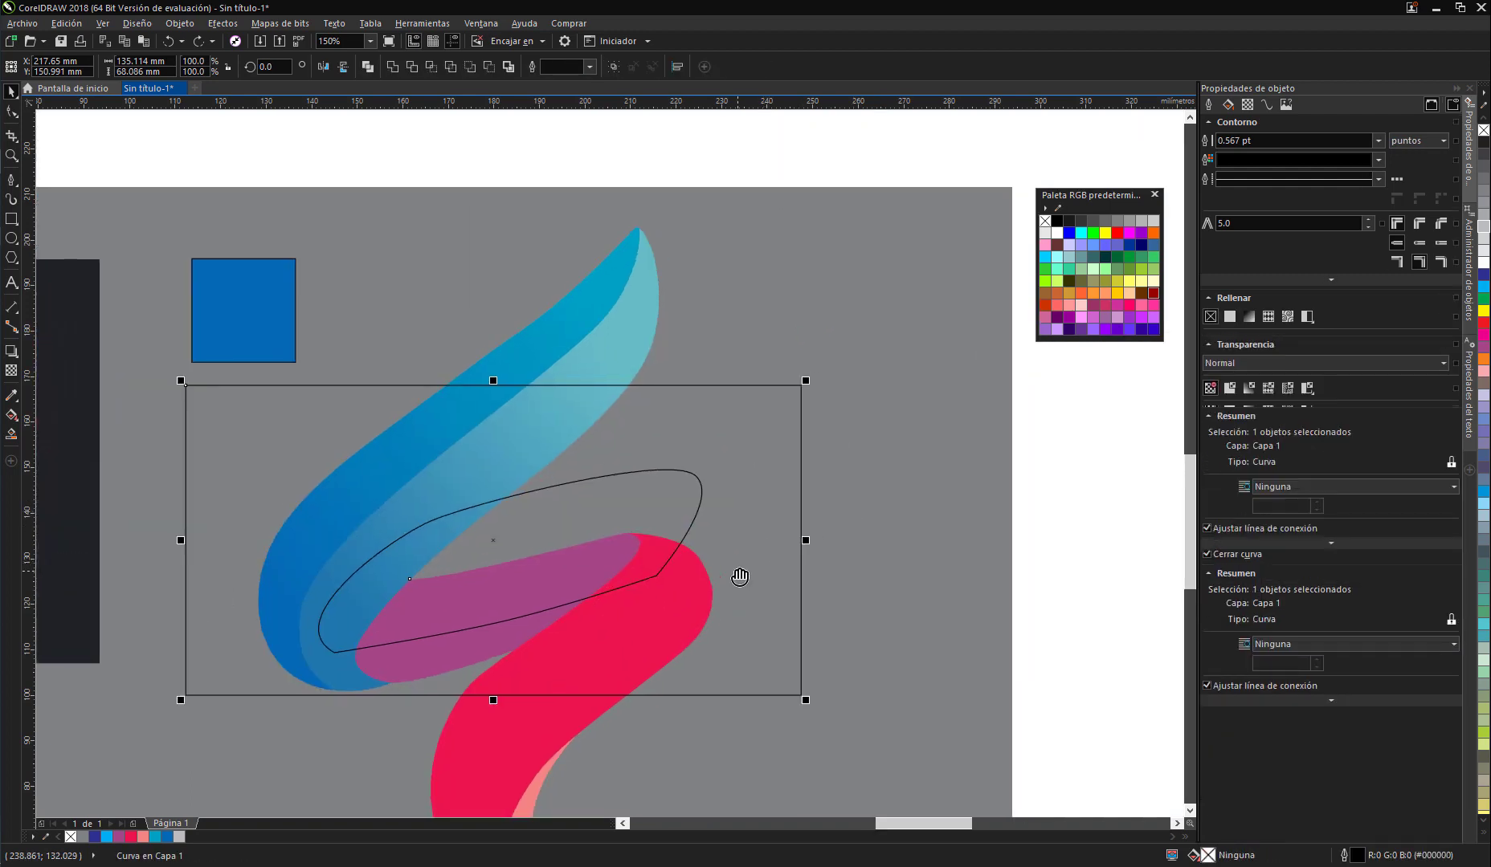
key(ctrl+z)
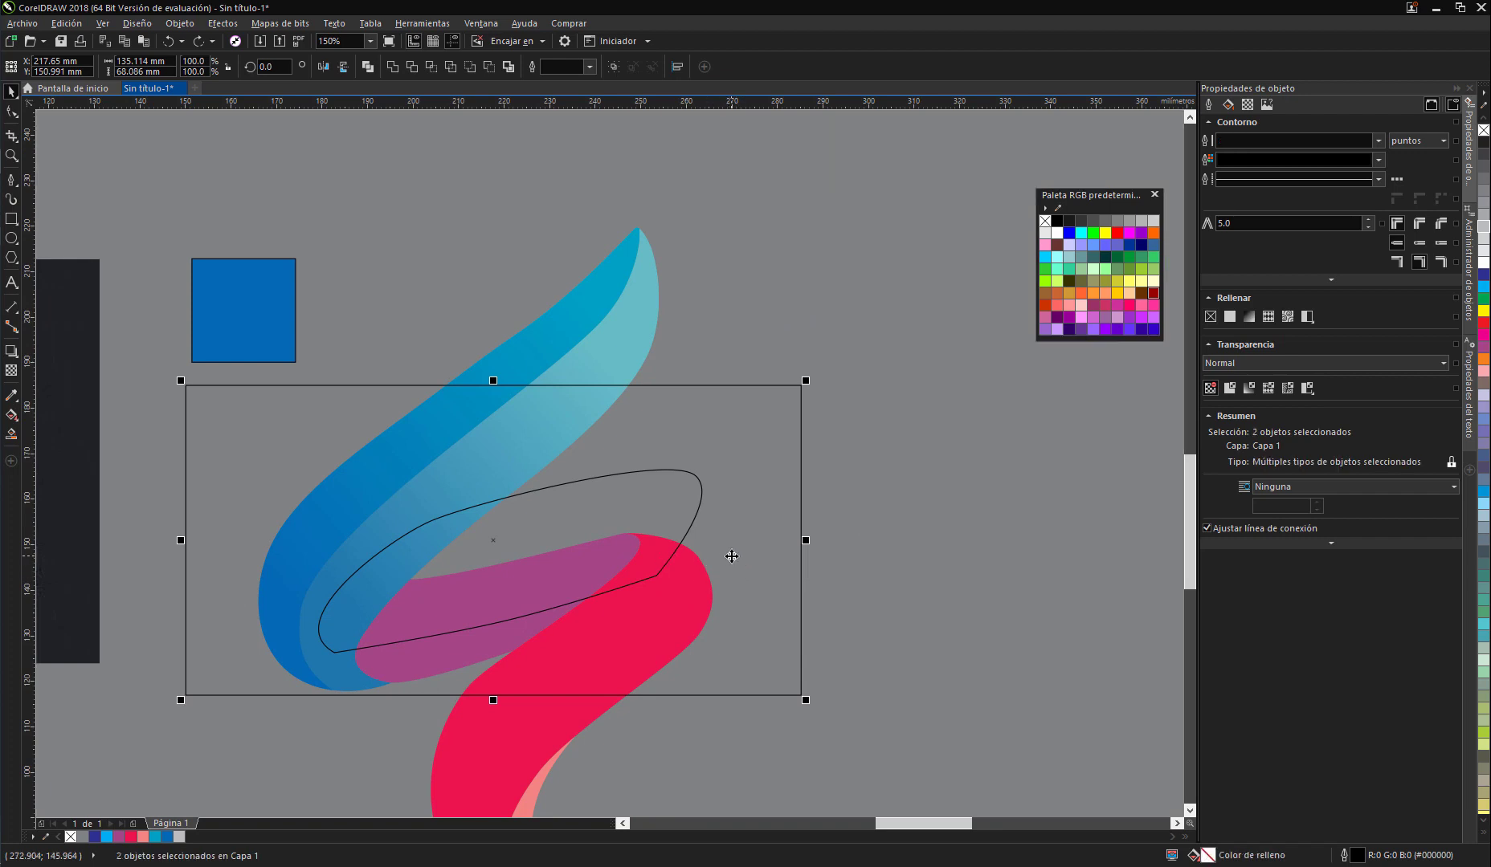
key(ctrl+z)
drag(593, 612, 782, 506)
Step: Draw a rectangle about 182 × 115 mm enclosing the whole shading curve and most of the ribbon logo
key(F6)
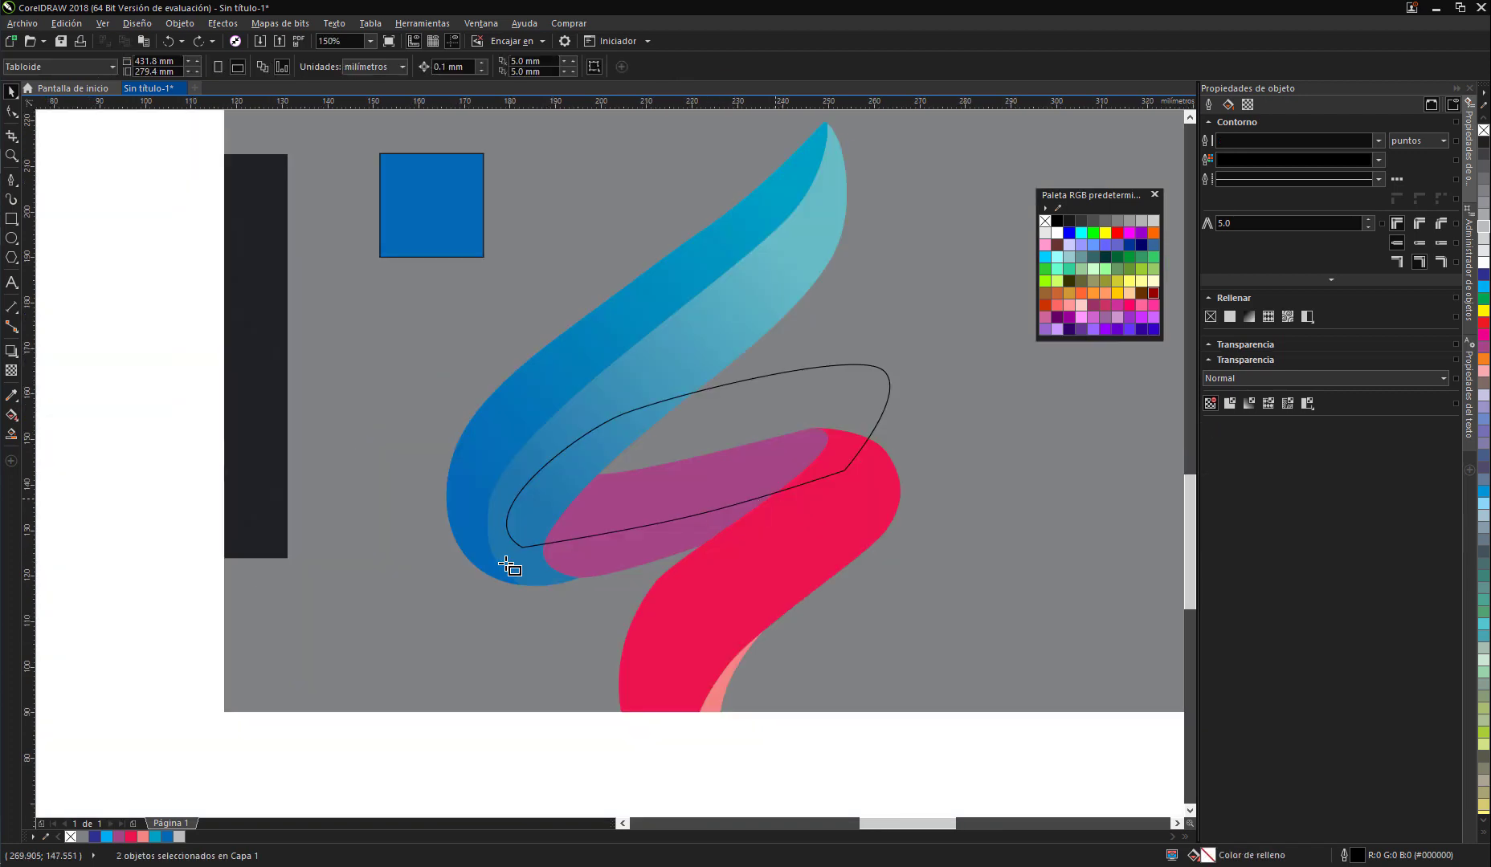
click(11, 182)
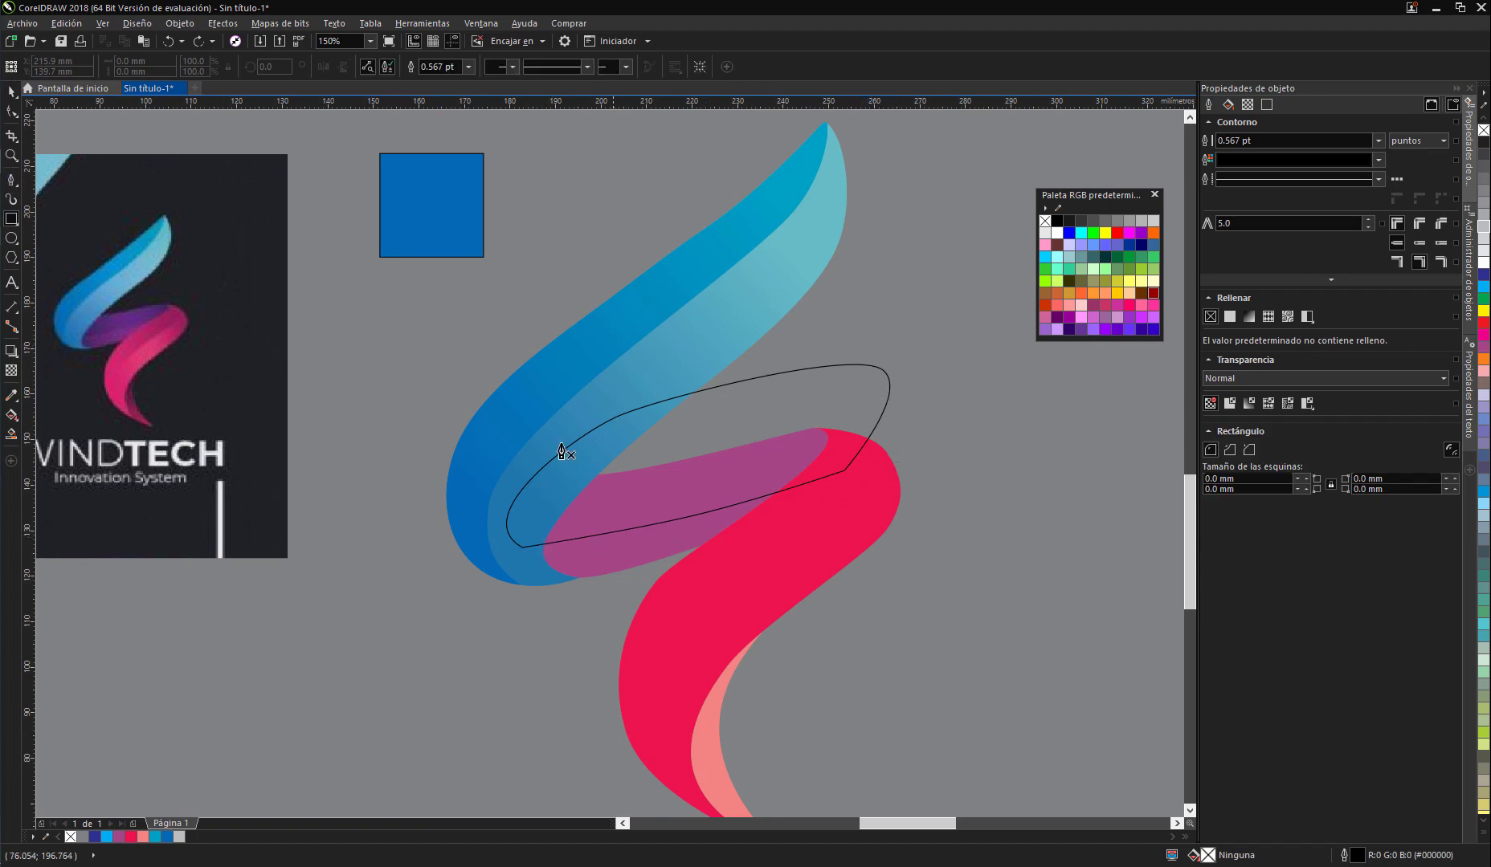
click(11, 218)
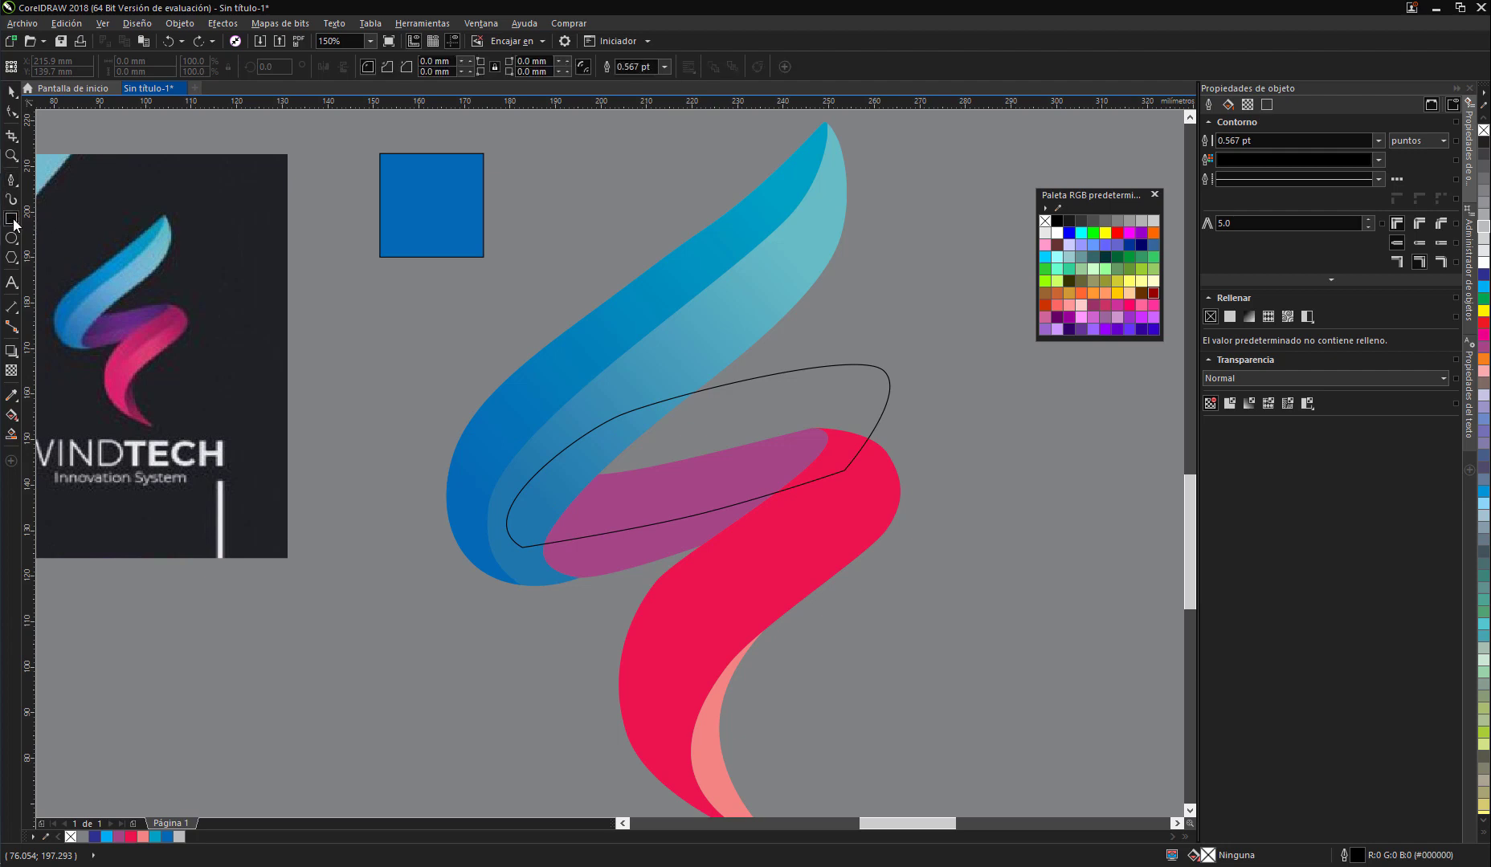
drag(249, 154, 1077, 679)
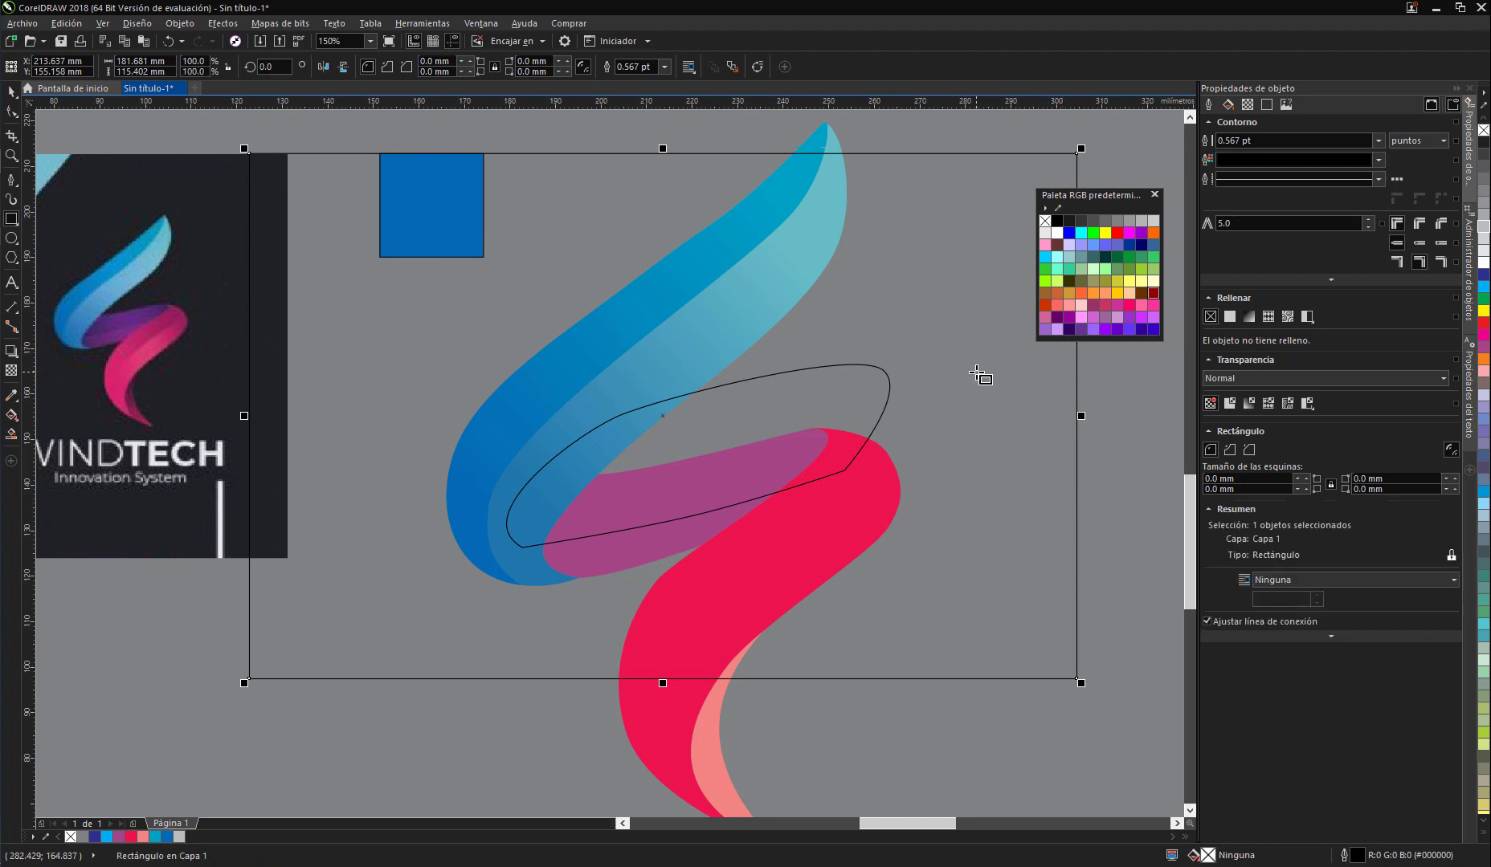
Step: Fill the new rectangle around the shading curve with orange (M 60, Y 100)
key(space)
click(885, 415)
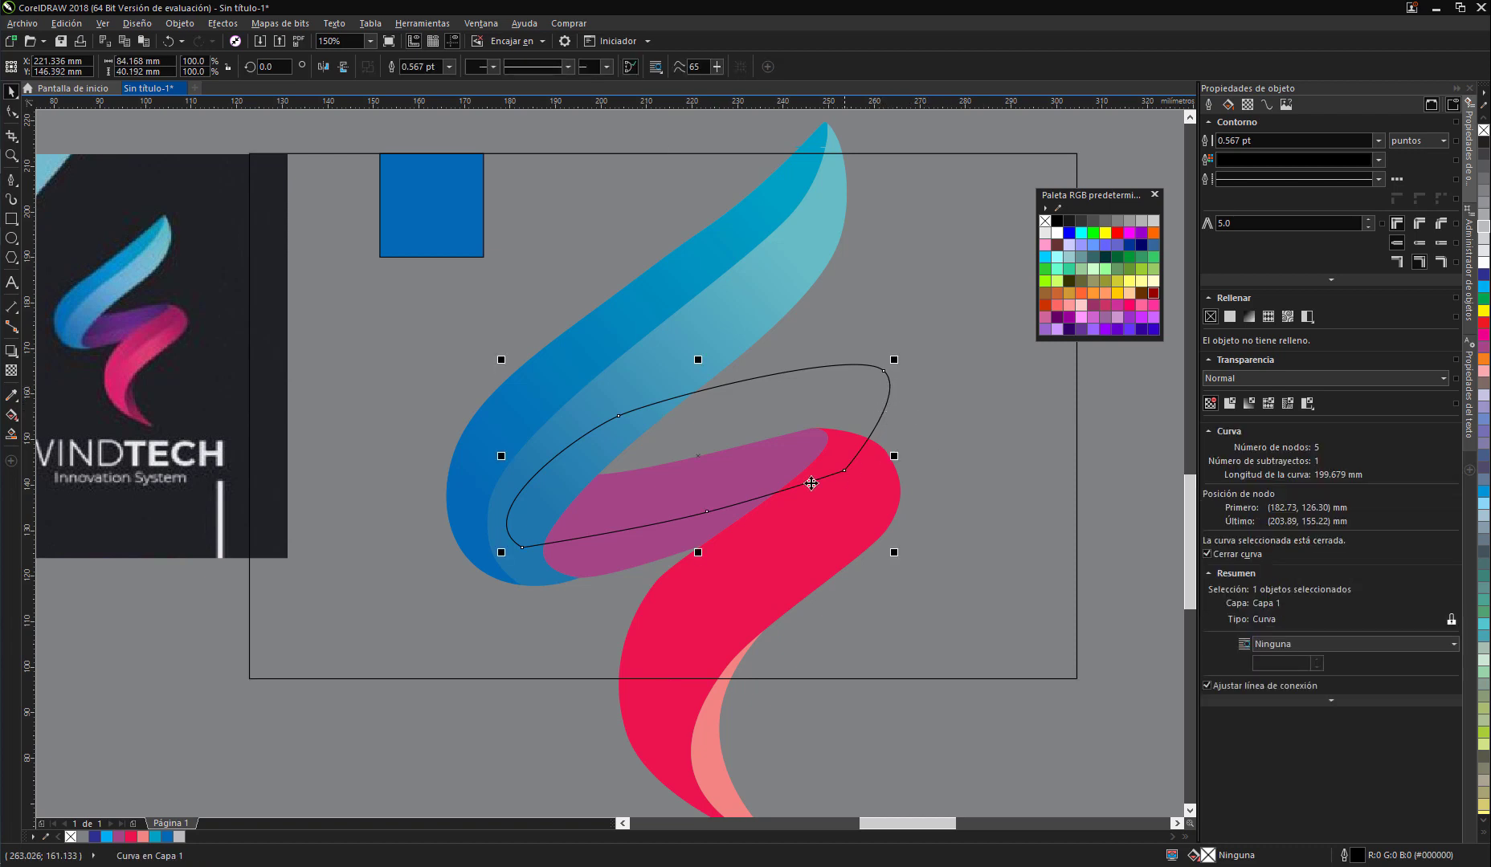
shift+click(1057, 424)
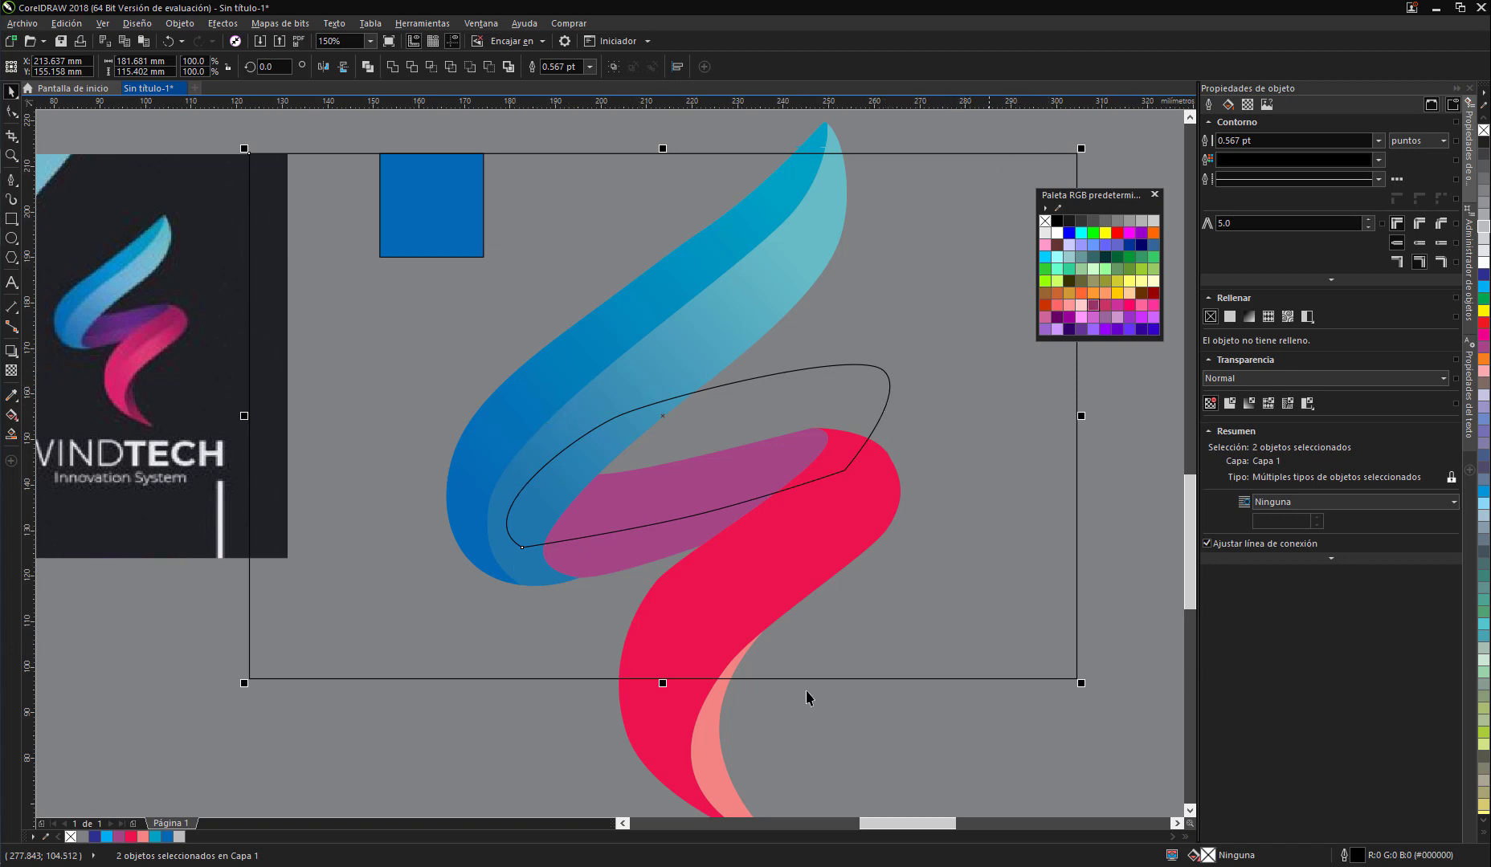
click(1076, 455)
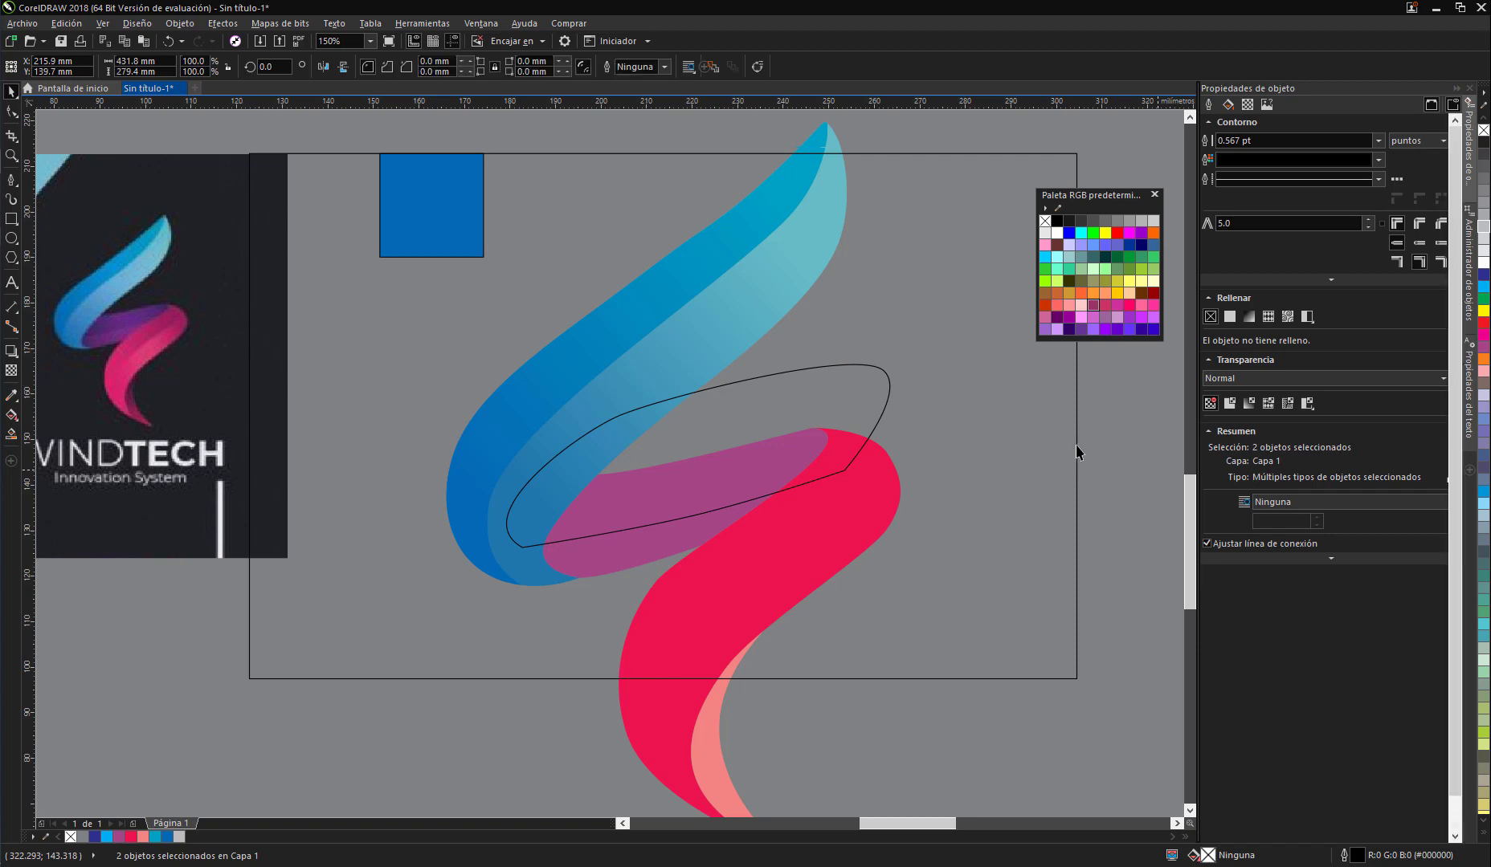
click(1074, 436)
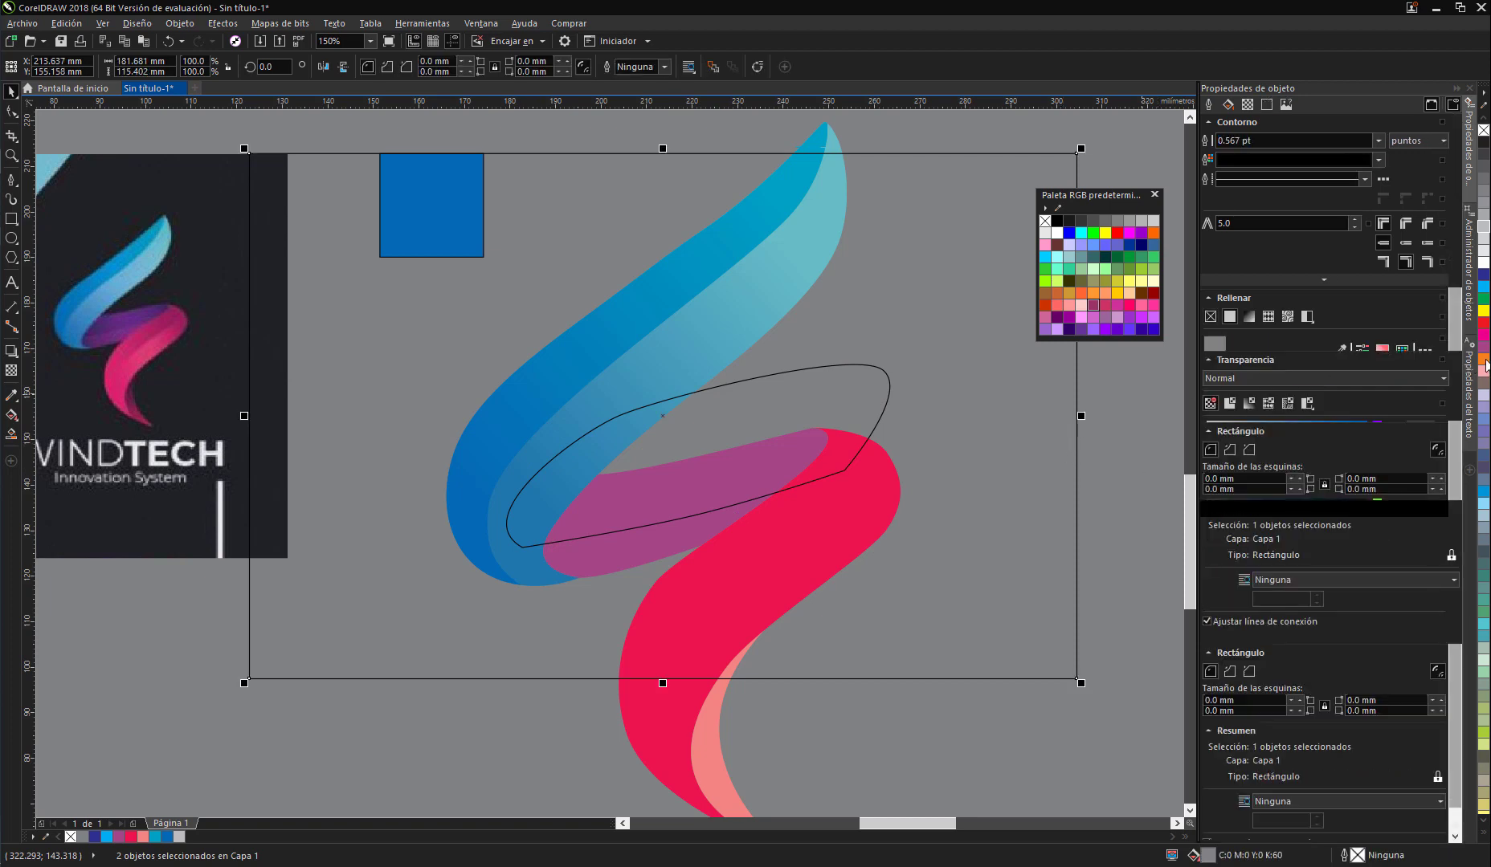
click(1484, 365)
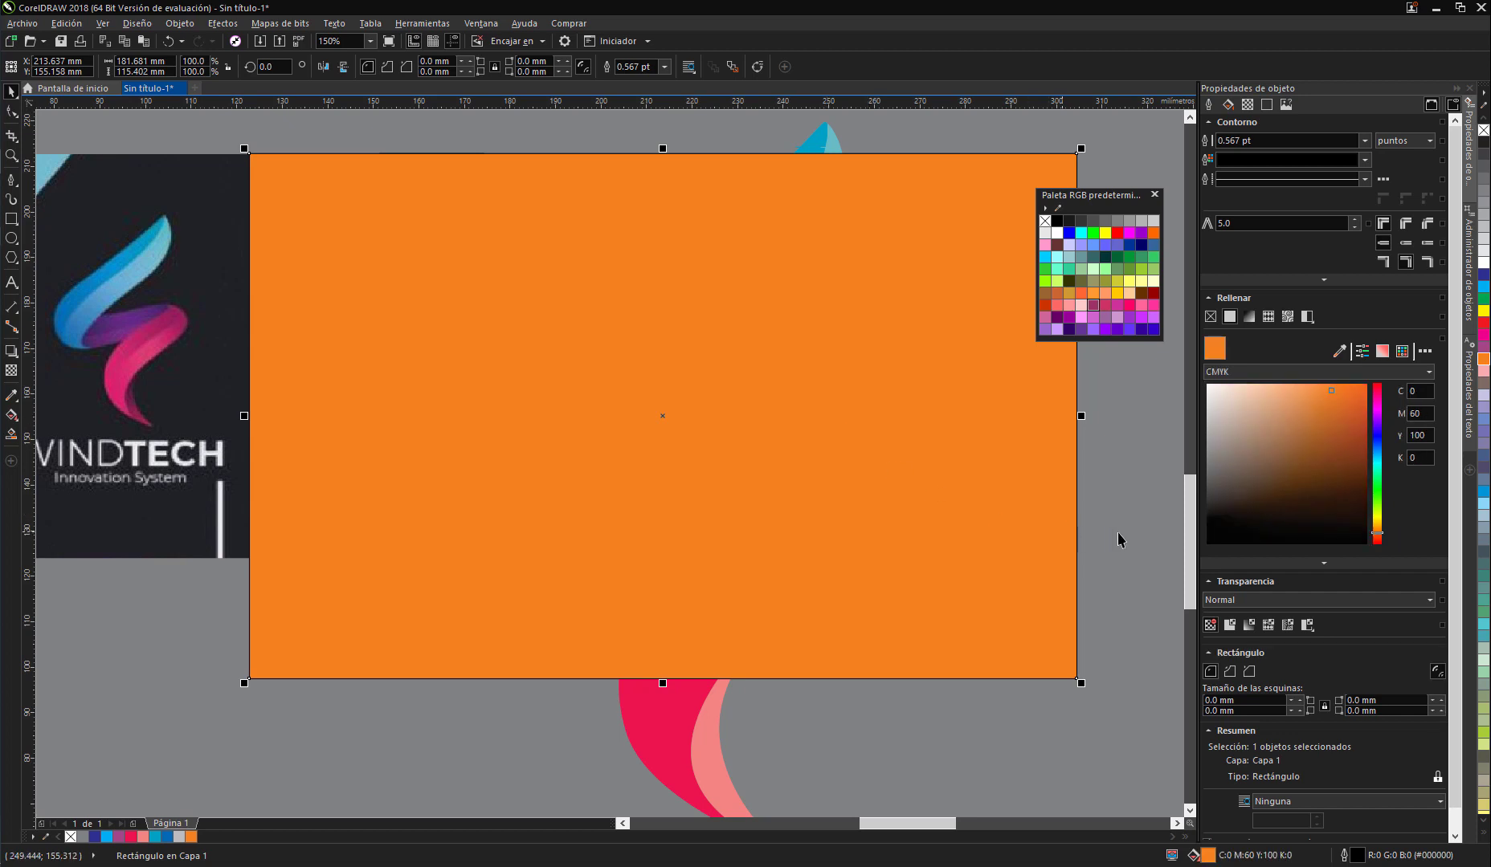
Step: Send the orange rectangle to the back and remove the grey page background that covers it
click(1113, 614)
click(1050, 584)
key(Delete)
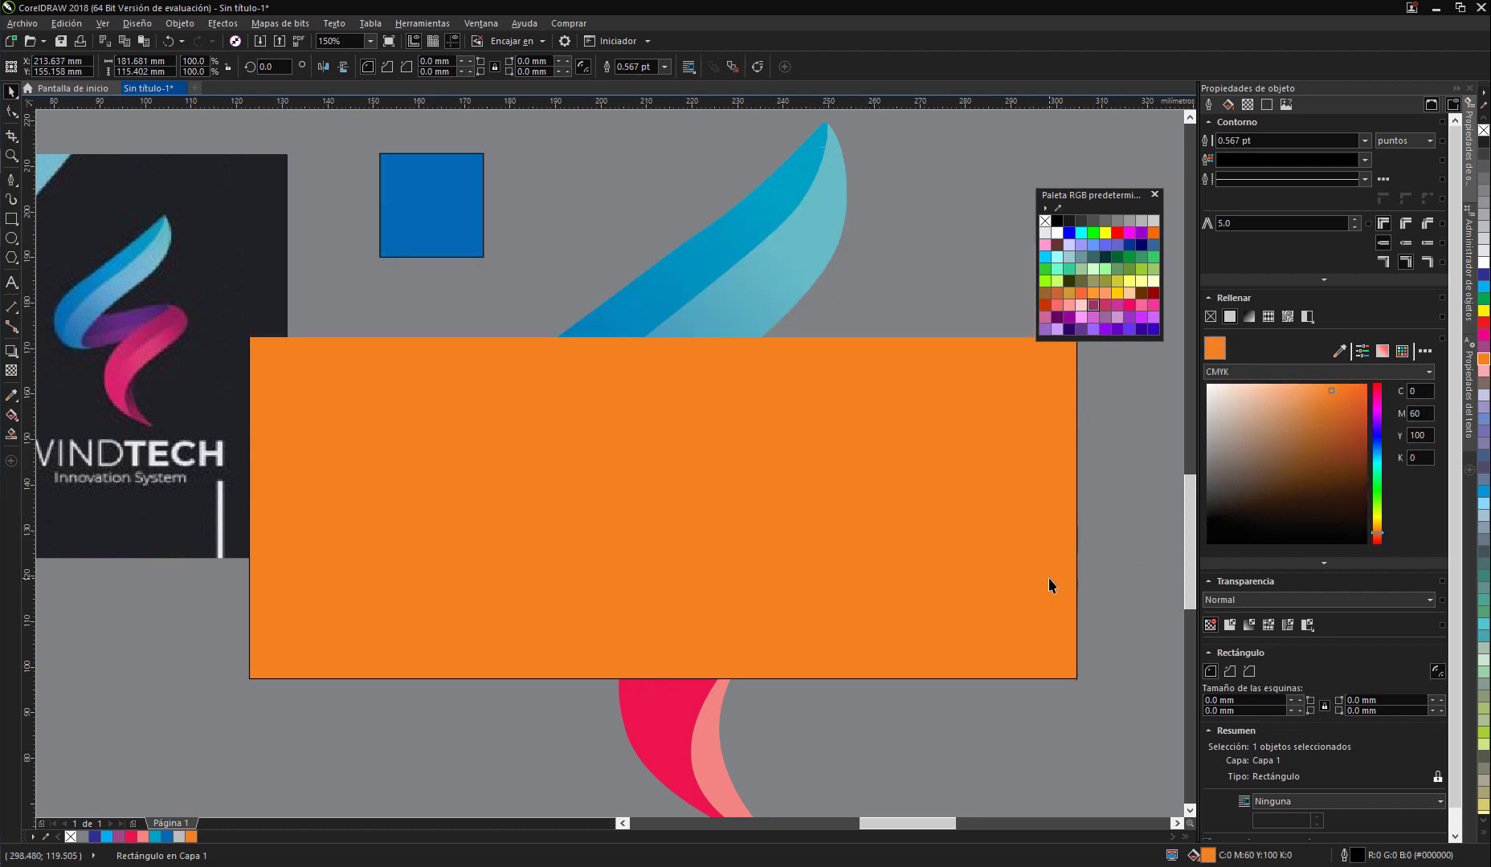
scroll(931, 489, down, 2)
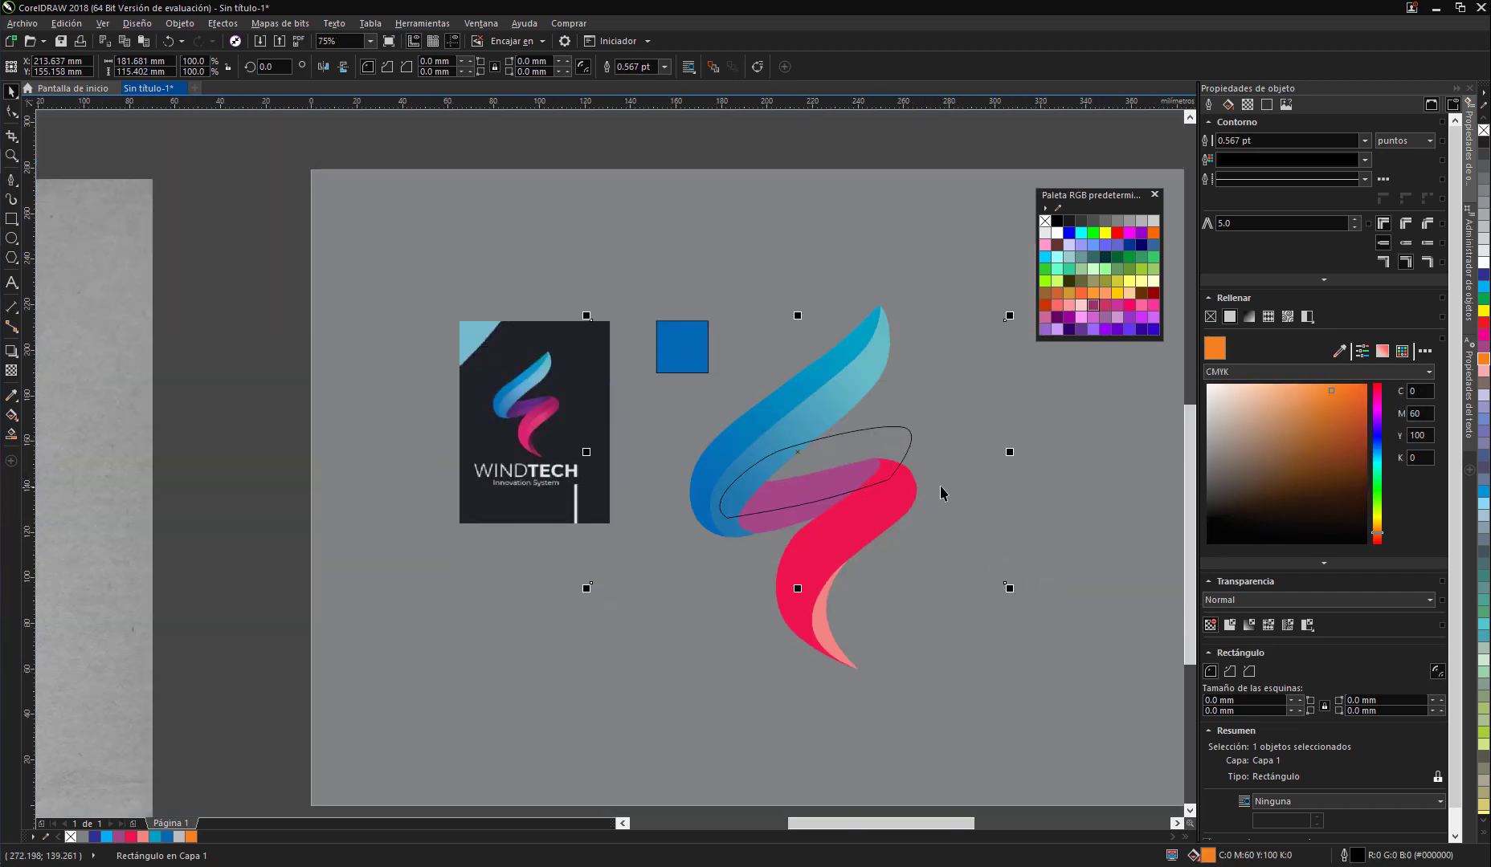
click(957, 418)
key(Delete)
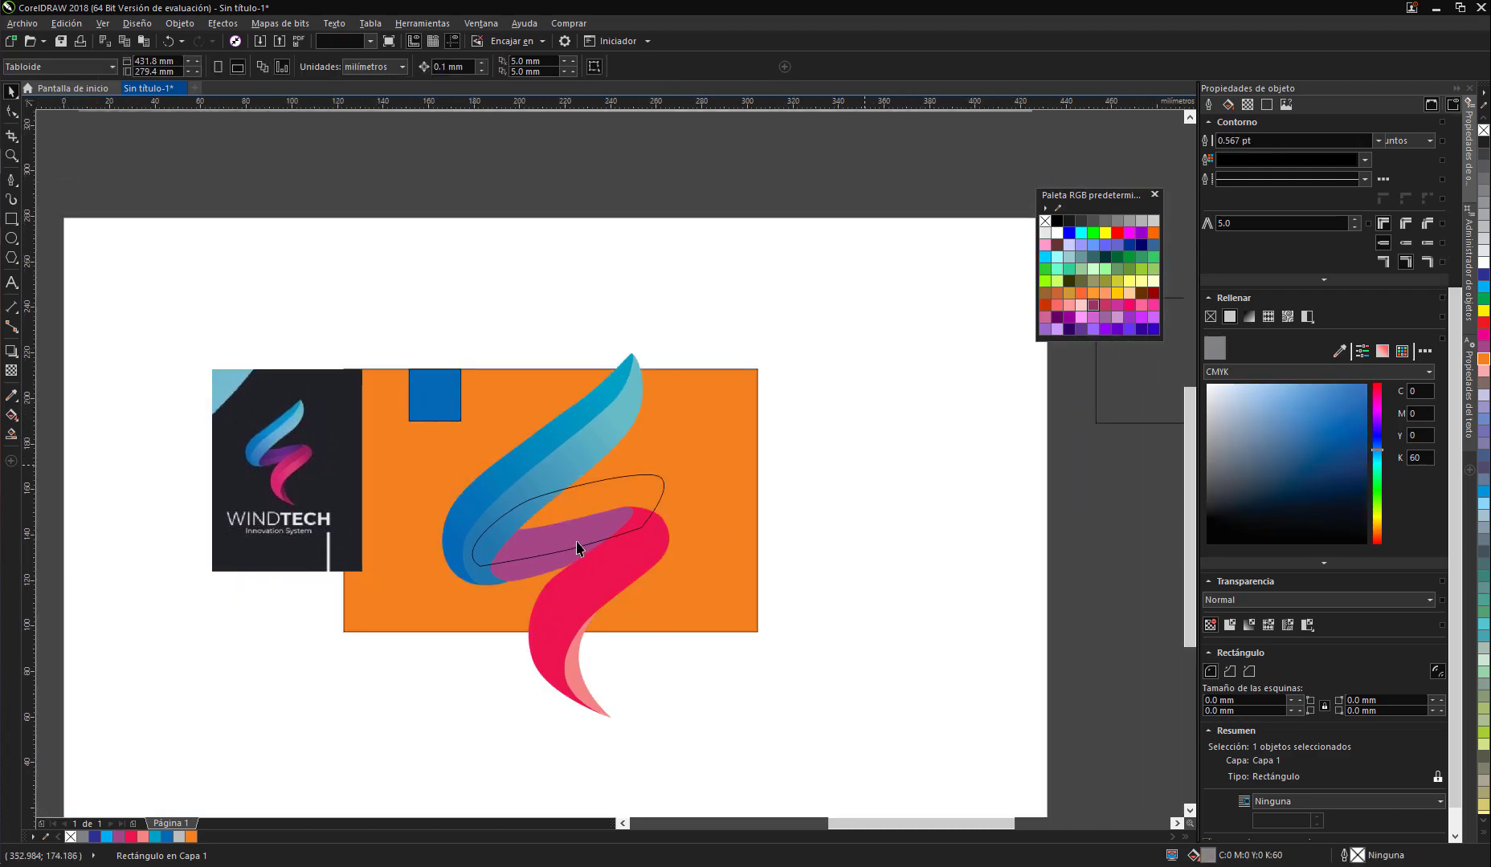
Step: Arrange the orange rectangle in front of the logo, directly beneath the shading curve
scroll(583, 536, up, 2)
click(775, 423)
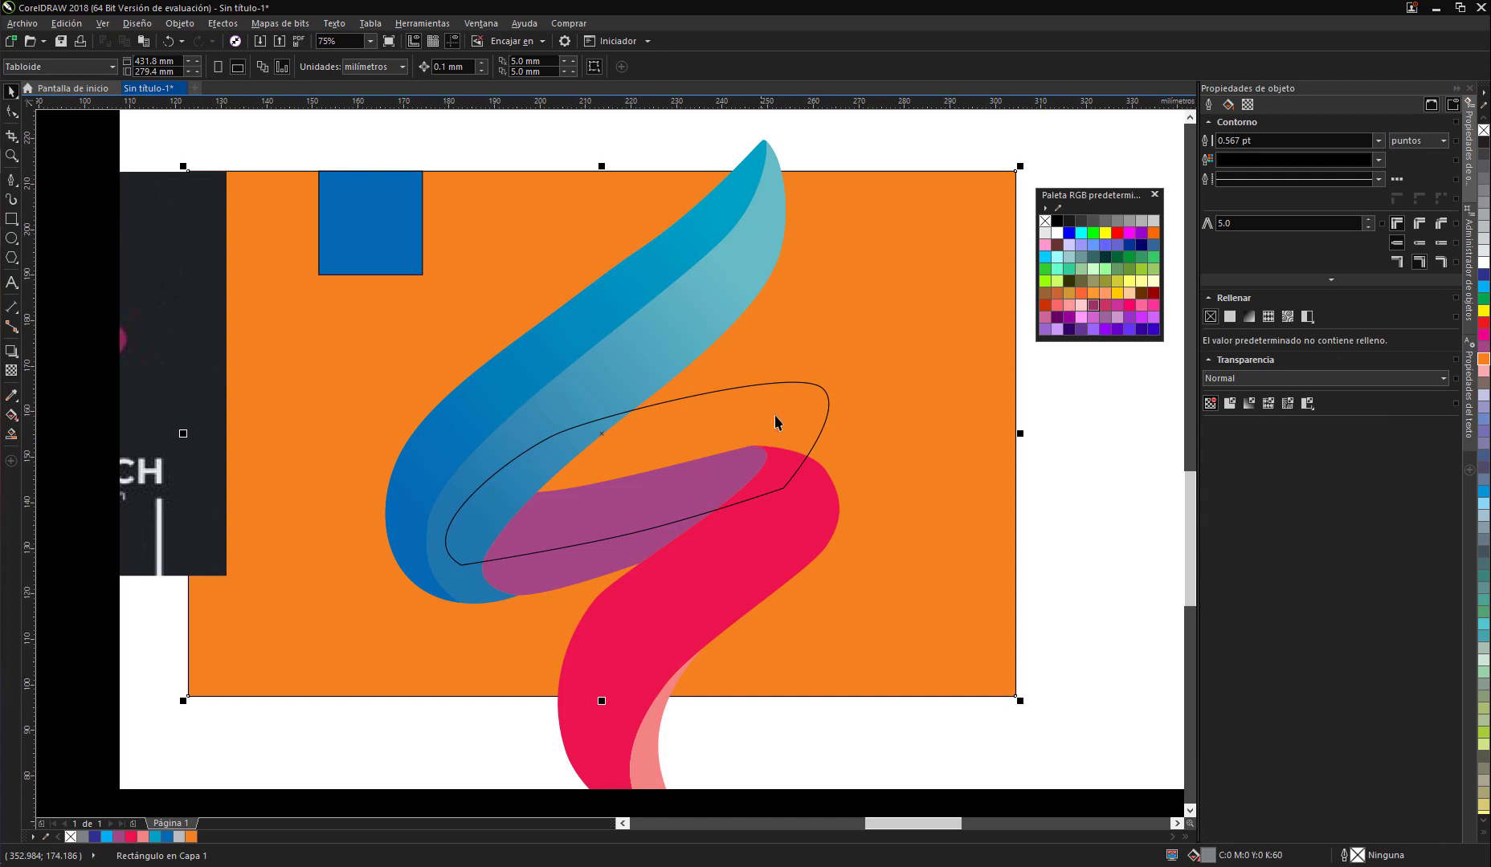
click(827, 404)
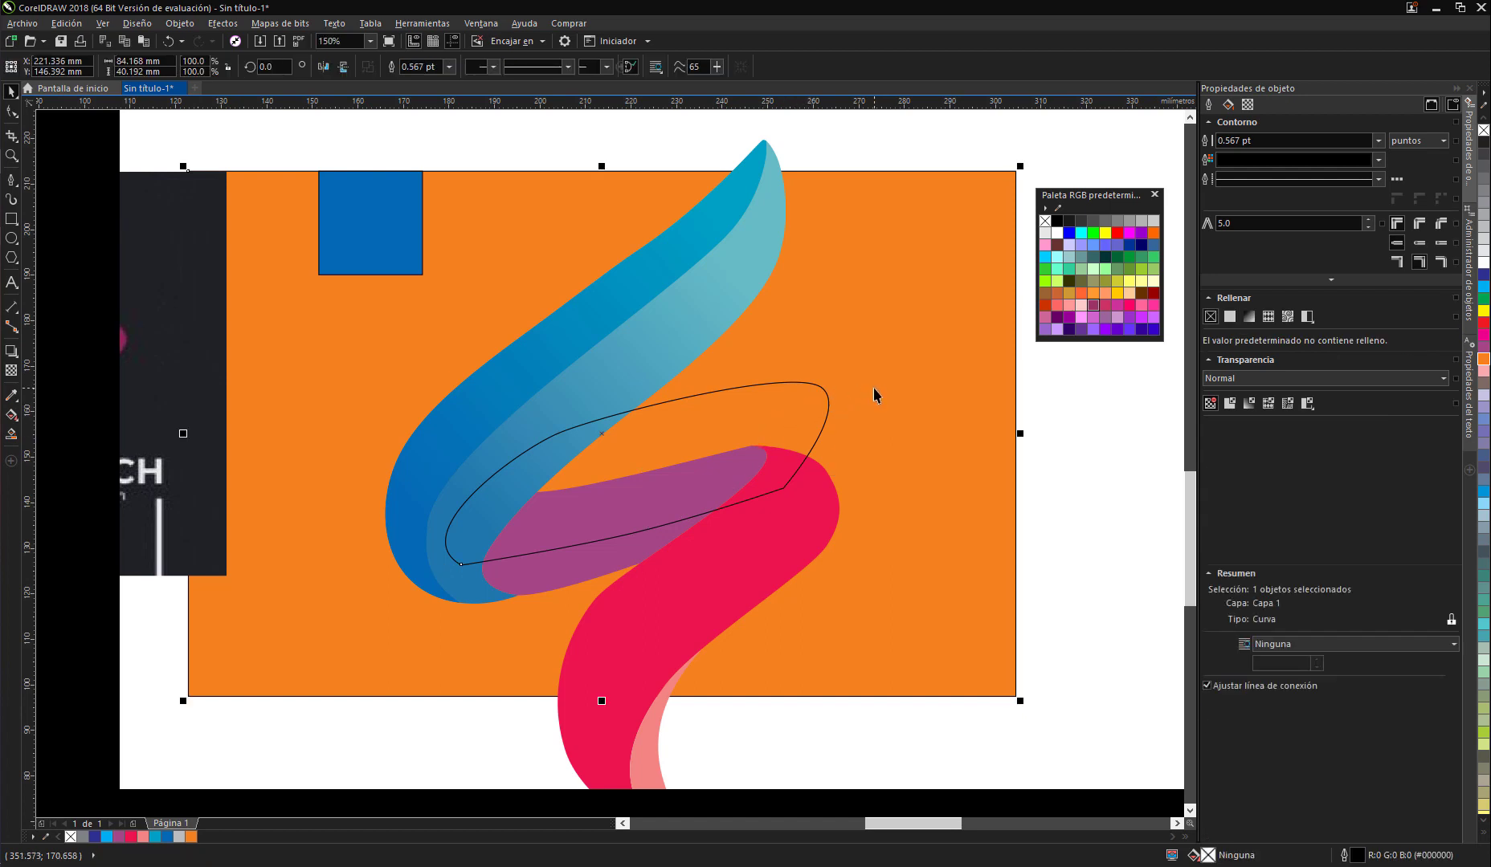
shift+click(874, 389)
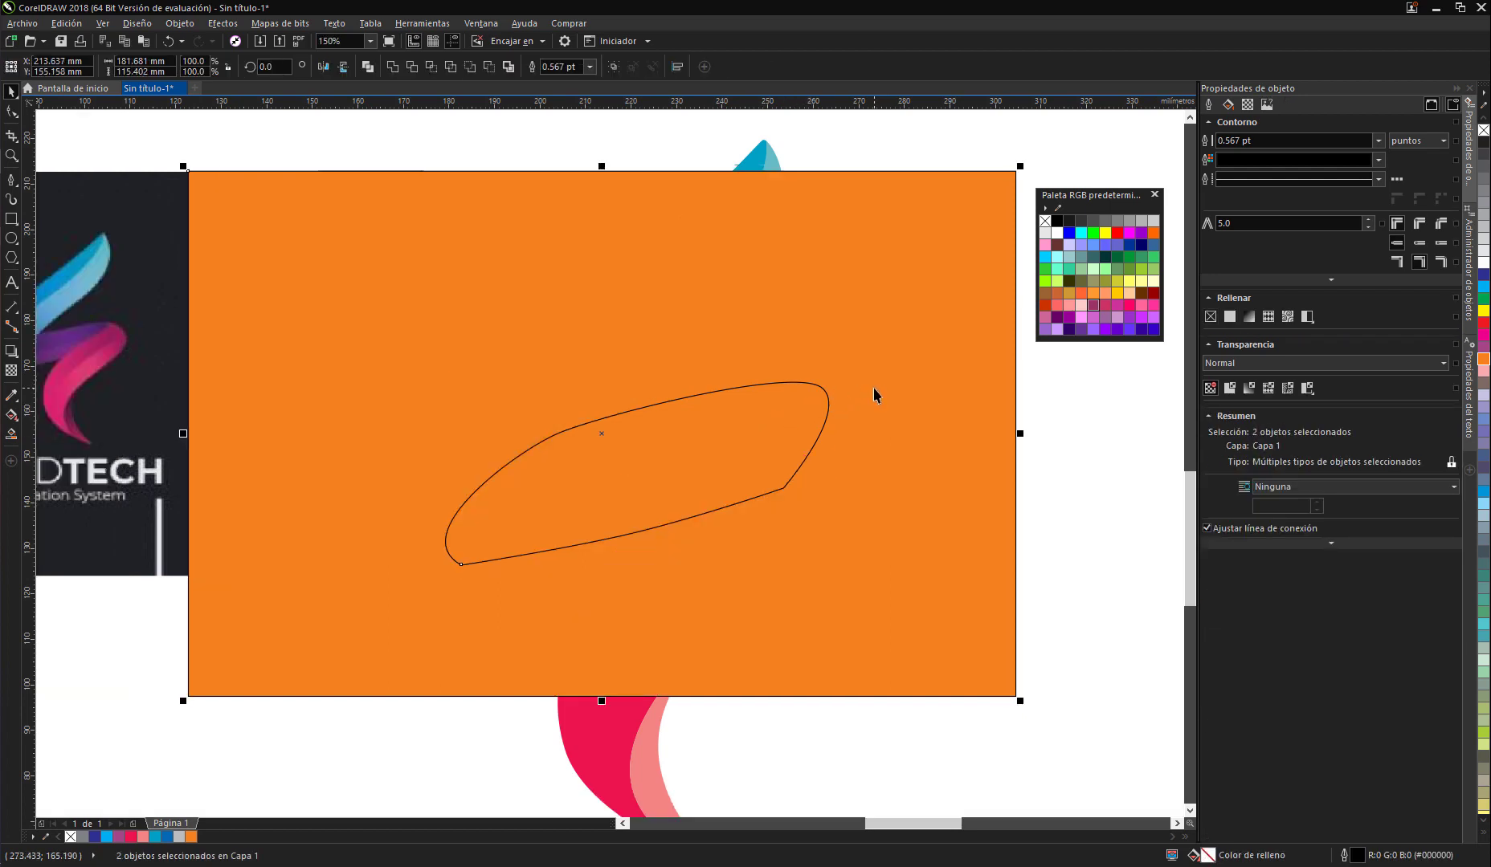
click(1073, 461)
click(753, 401)
click(795, 428)
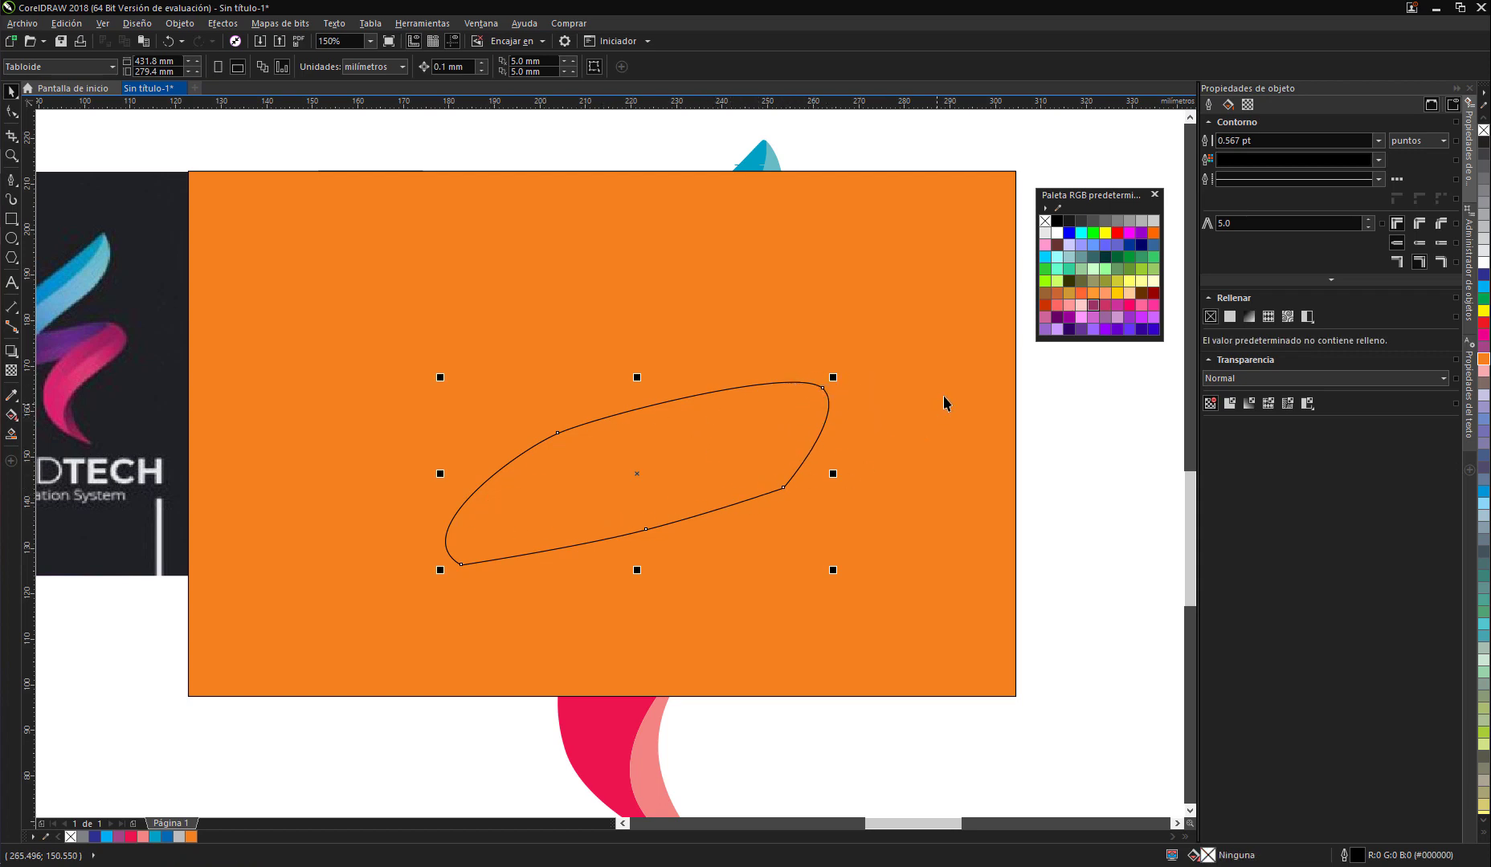
Step: Try to trim the orange rectangle with the shading curve to cut the curve's outline out of it
shift+click(962, 452)
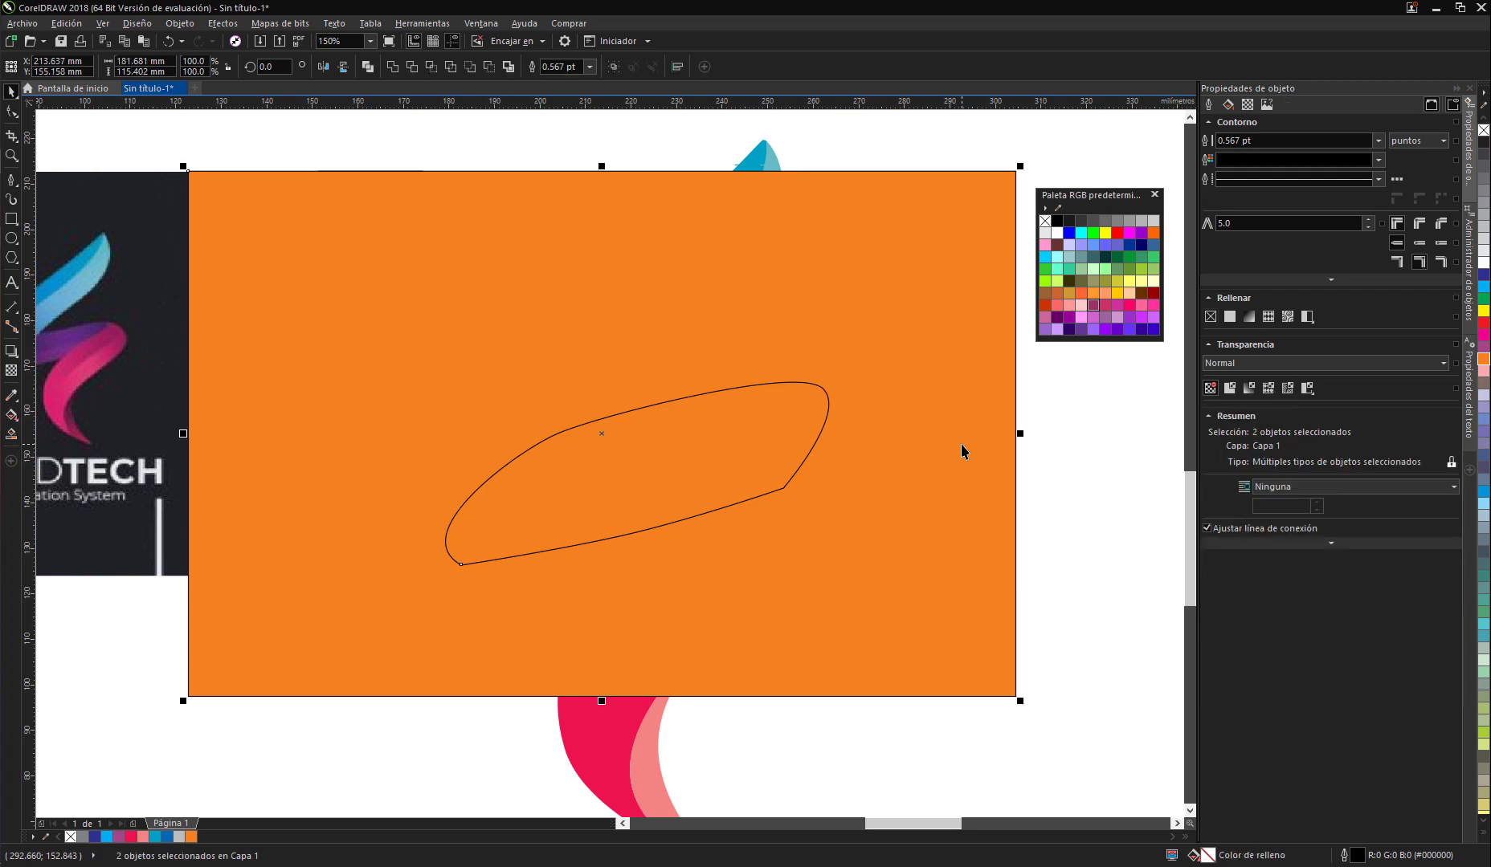
click(411, 68)
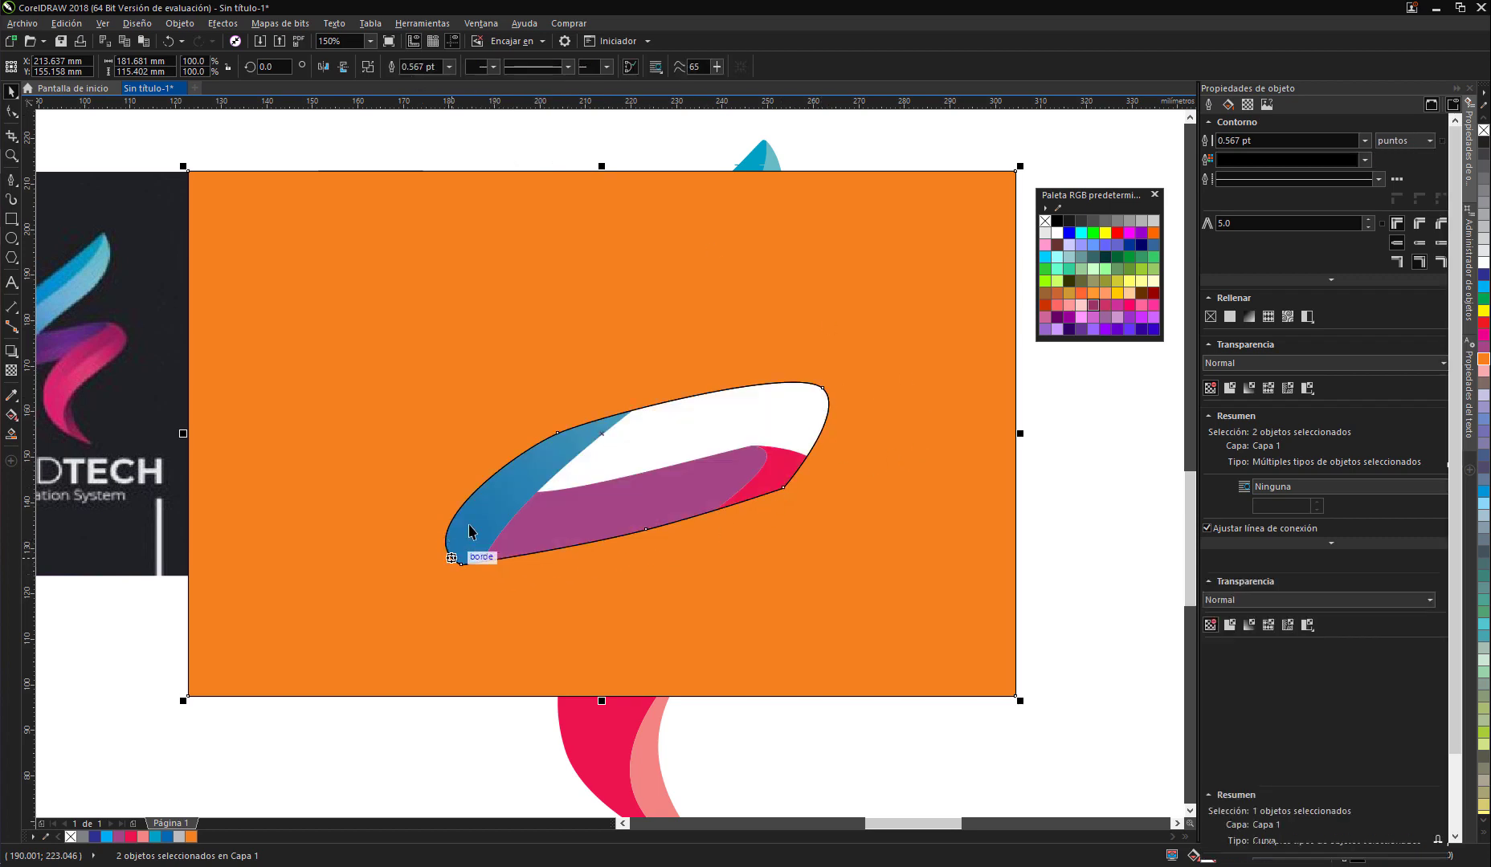
click(714, 466)
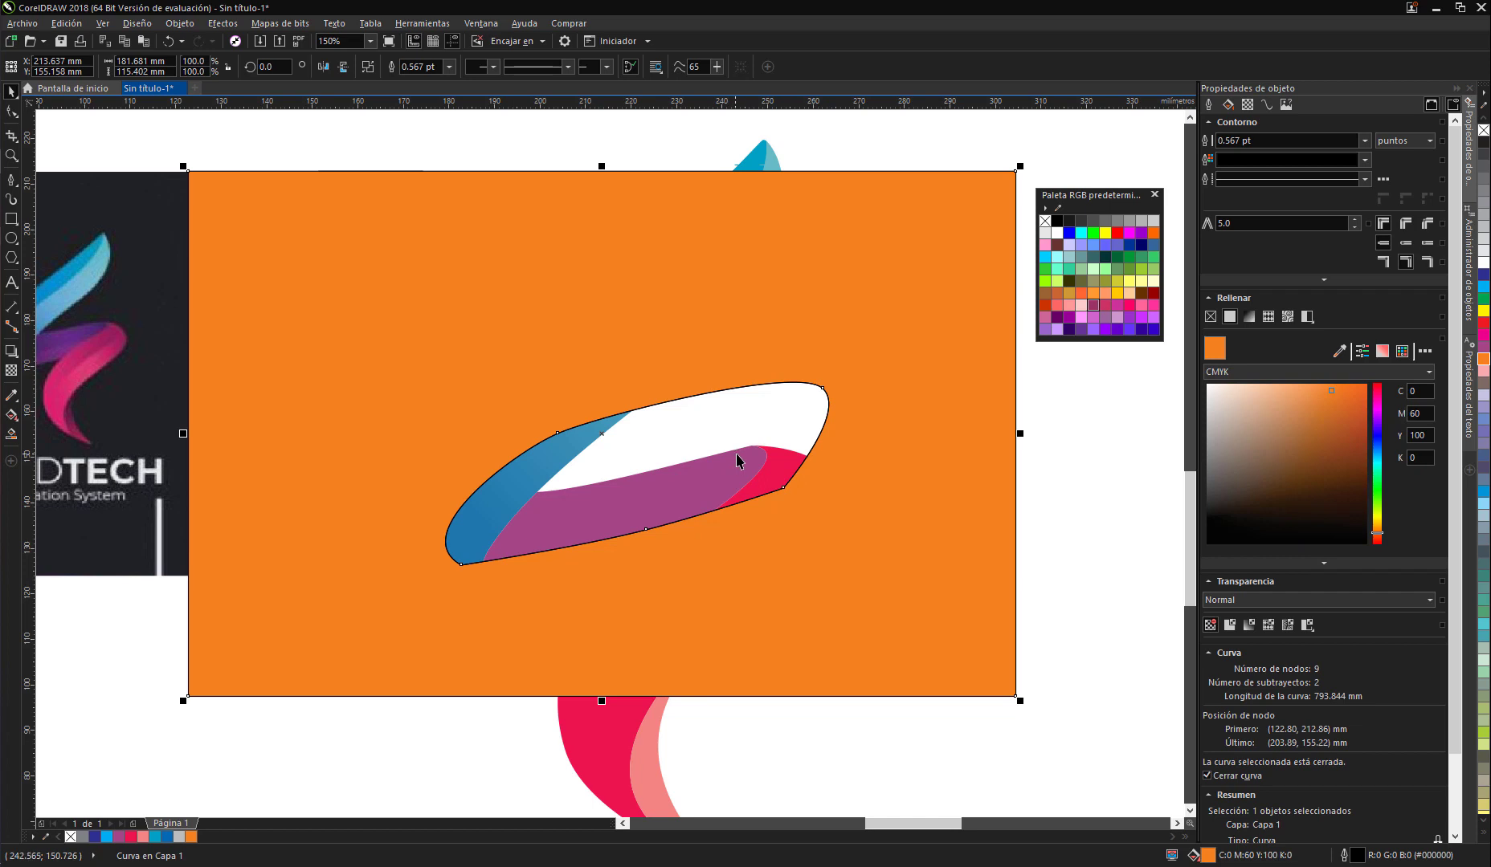
click(778, 426)
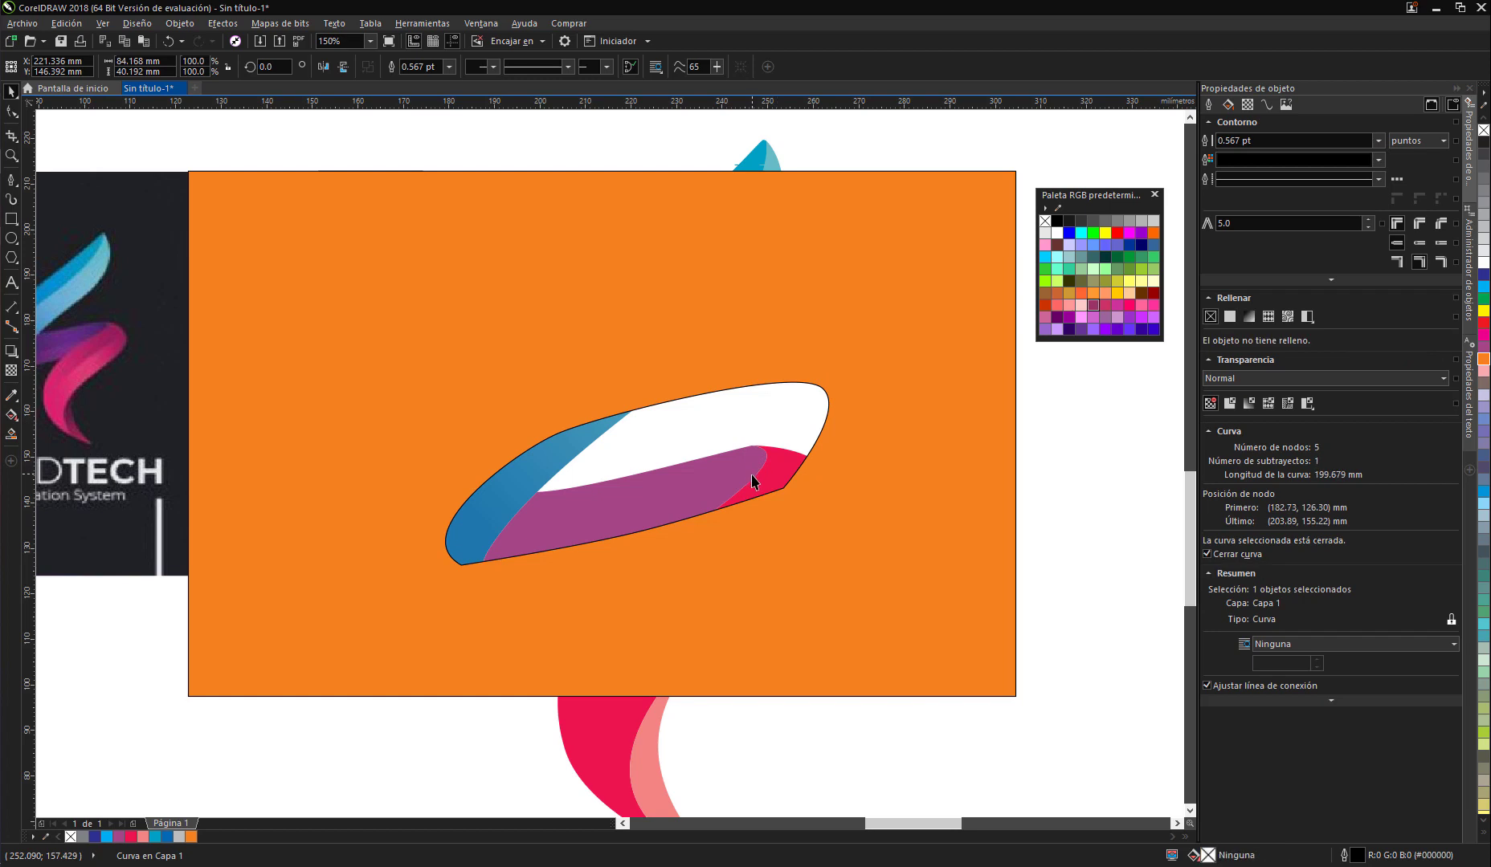
key(Escape)
scroll(719, 450, down, 2)
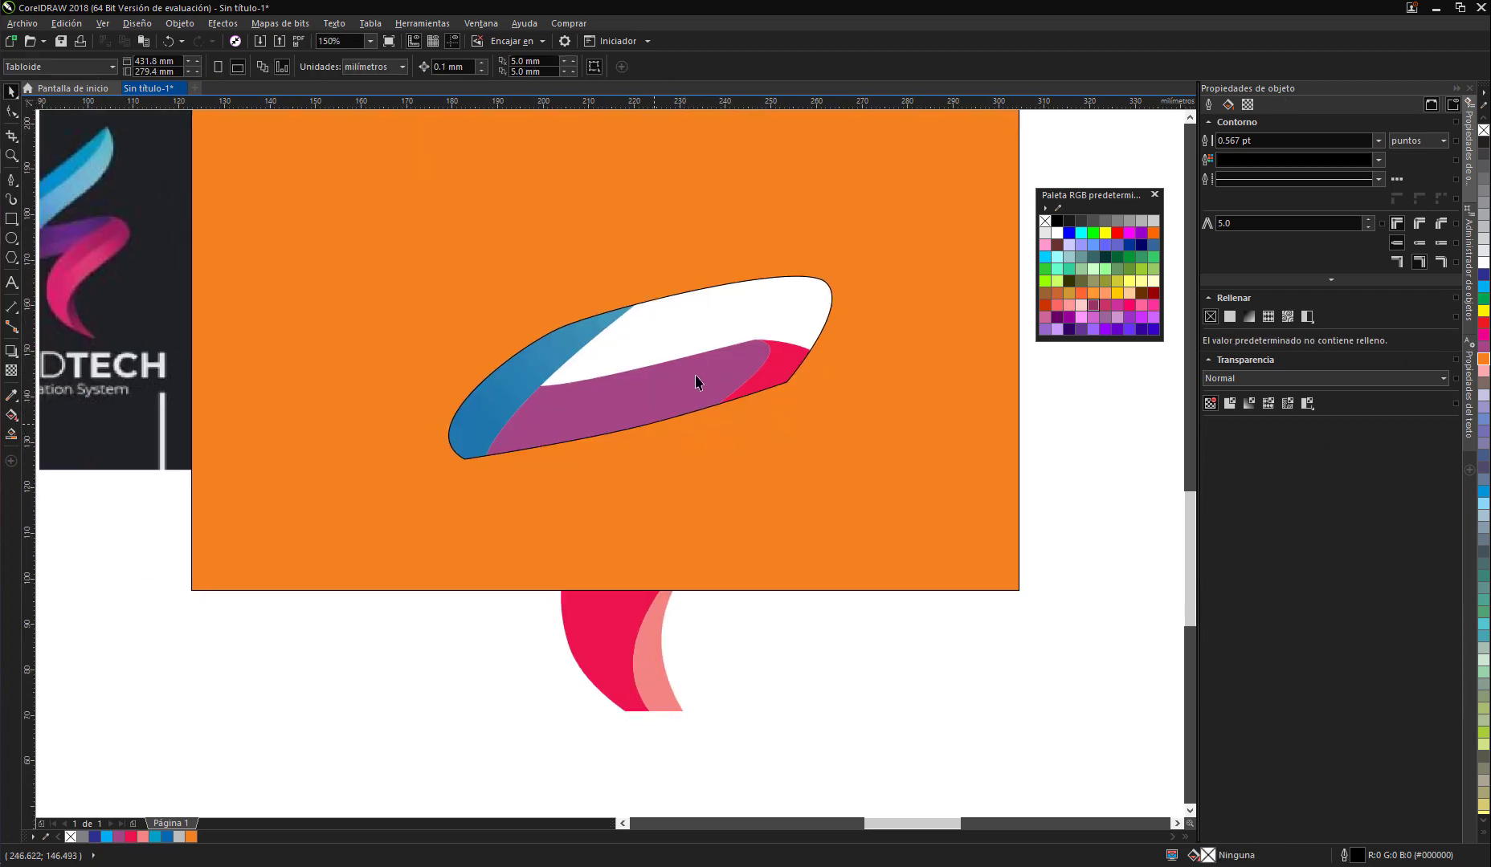
click(667, 399)
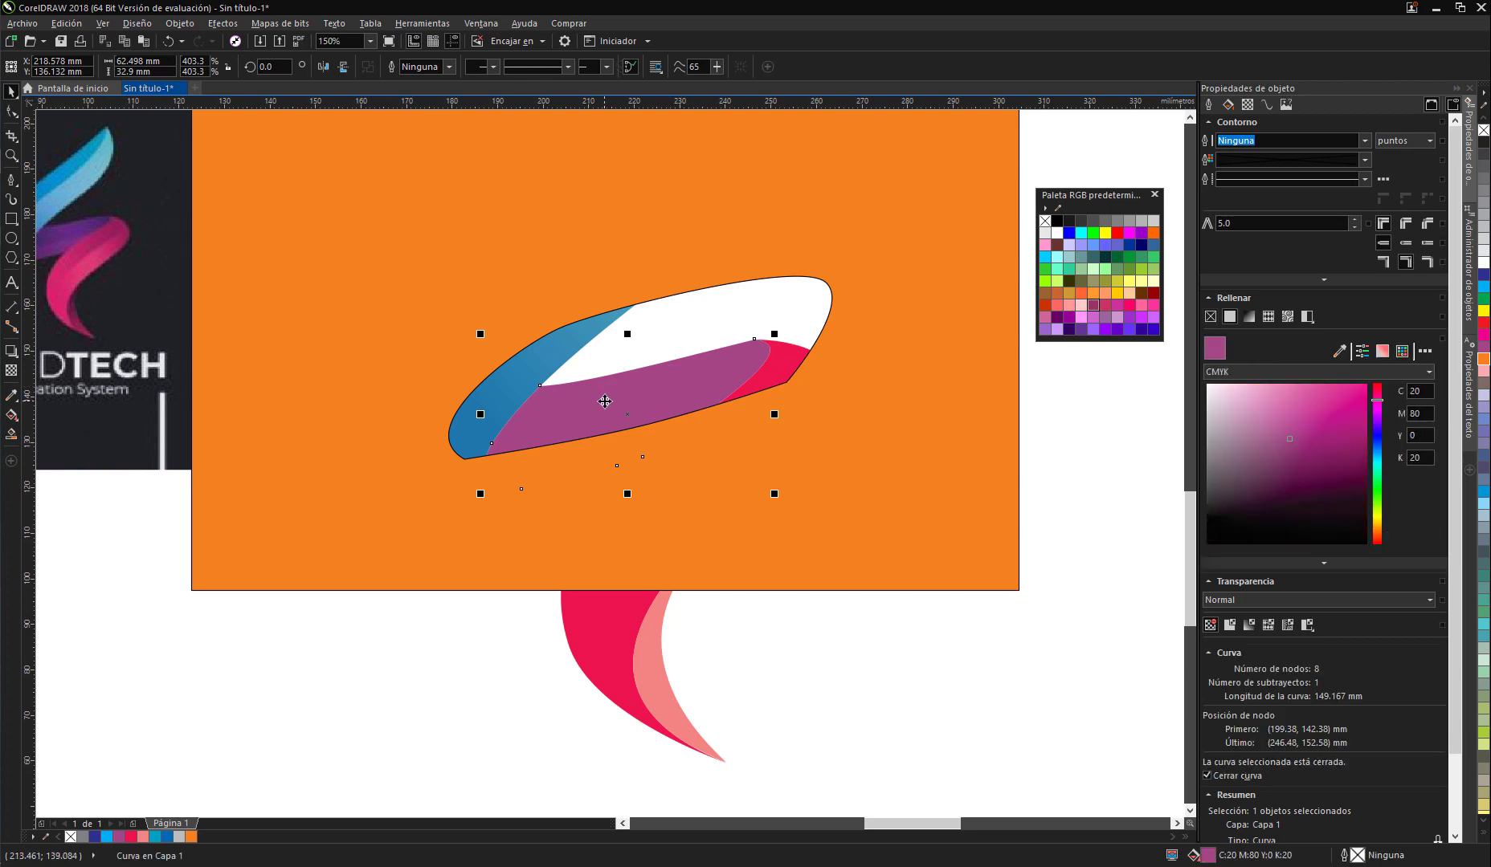
Step: Undo the trim of the orange rectangle with the shading curve
key(ctrl+z)
key(ctrl+z)
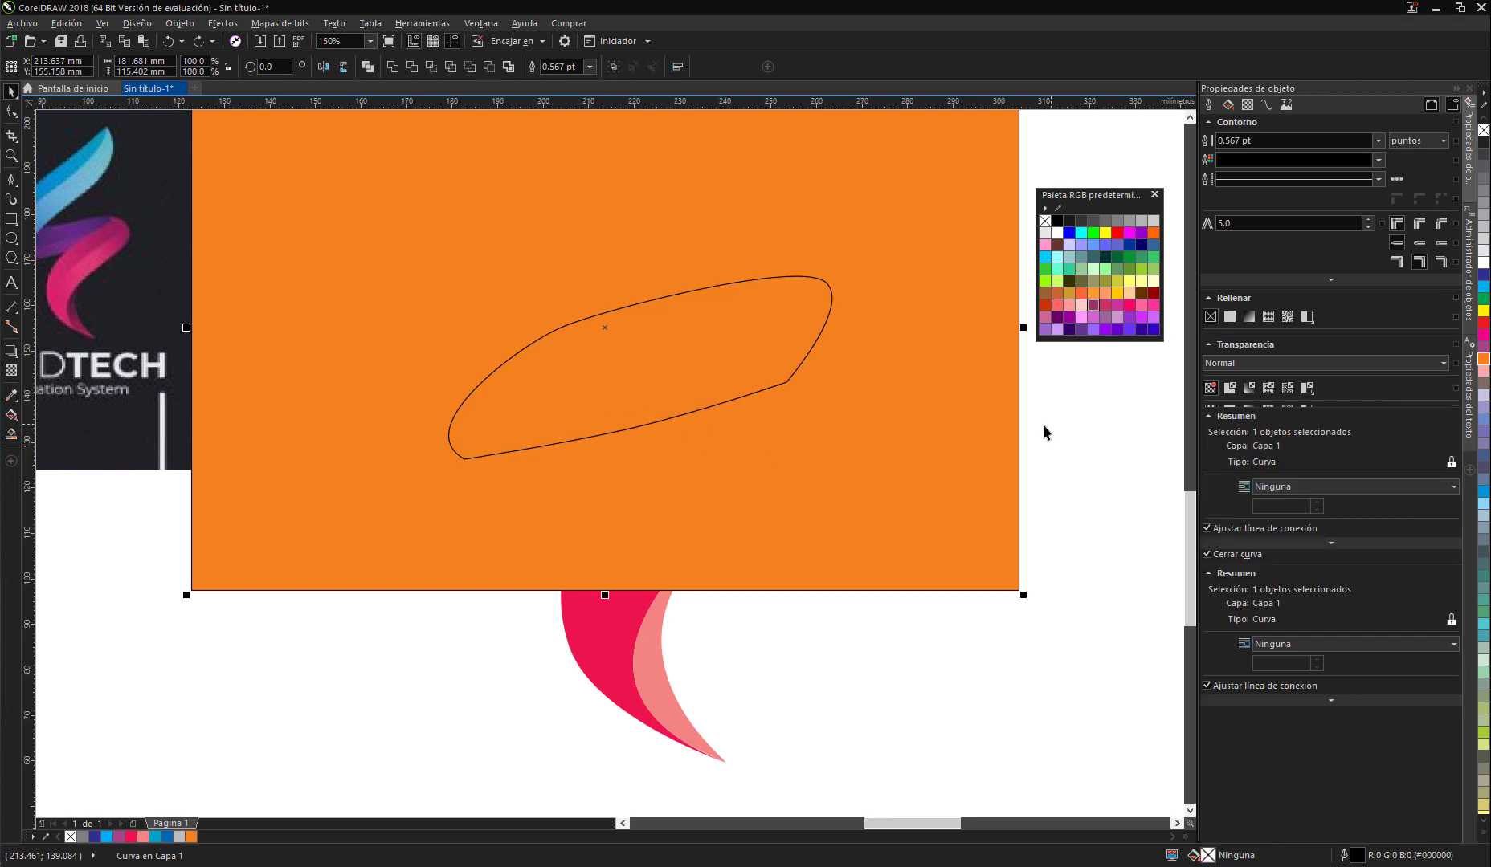
click(758, 383)
click(820, 334)
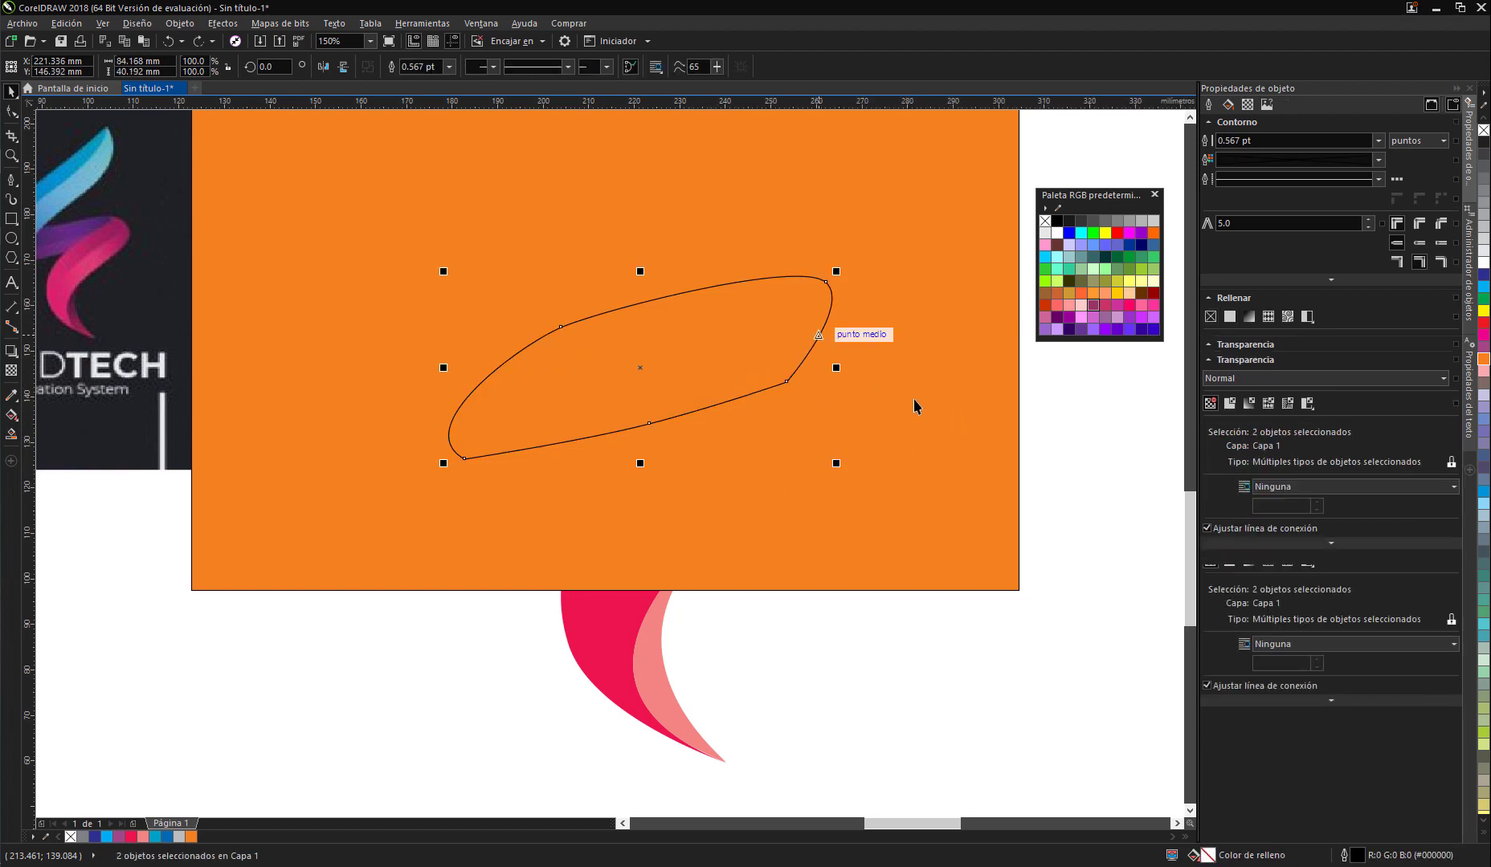
Step: Bring the purple band to the front, above the orange rectangle and the shading curve
click(1031, 429)
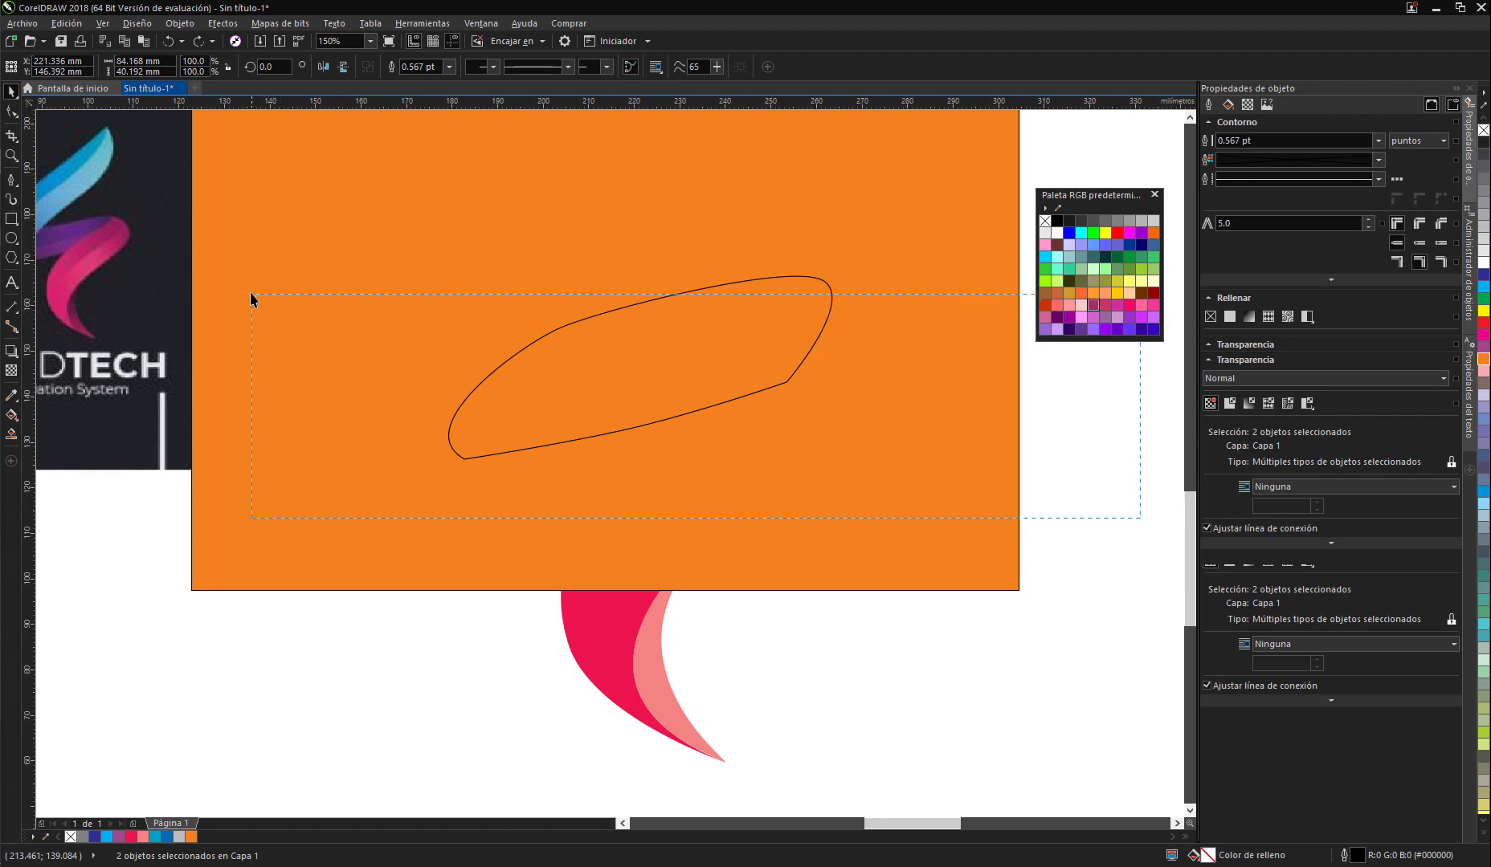
click(647, 422)
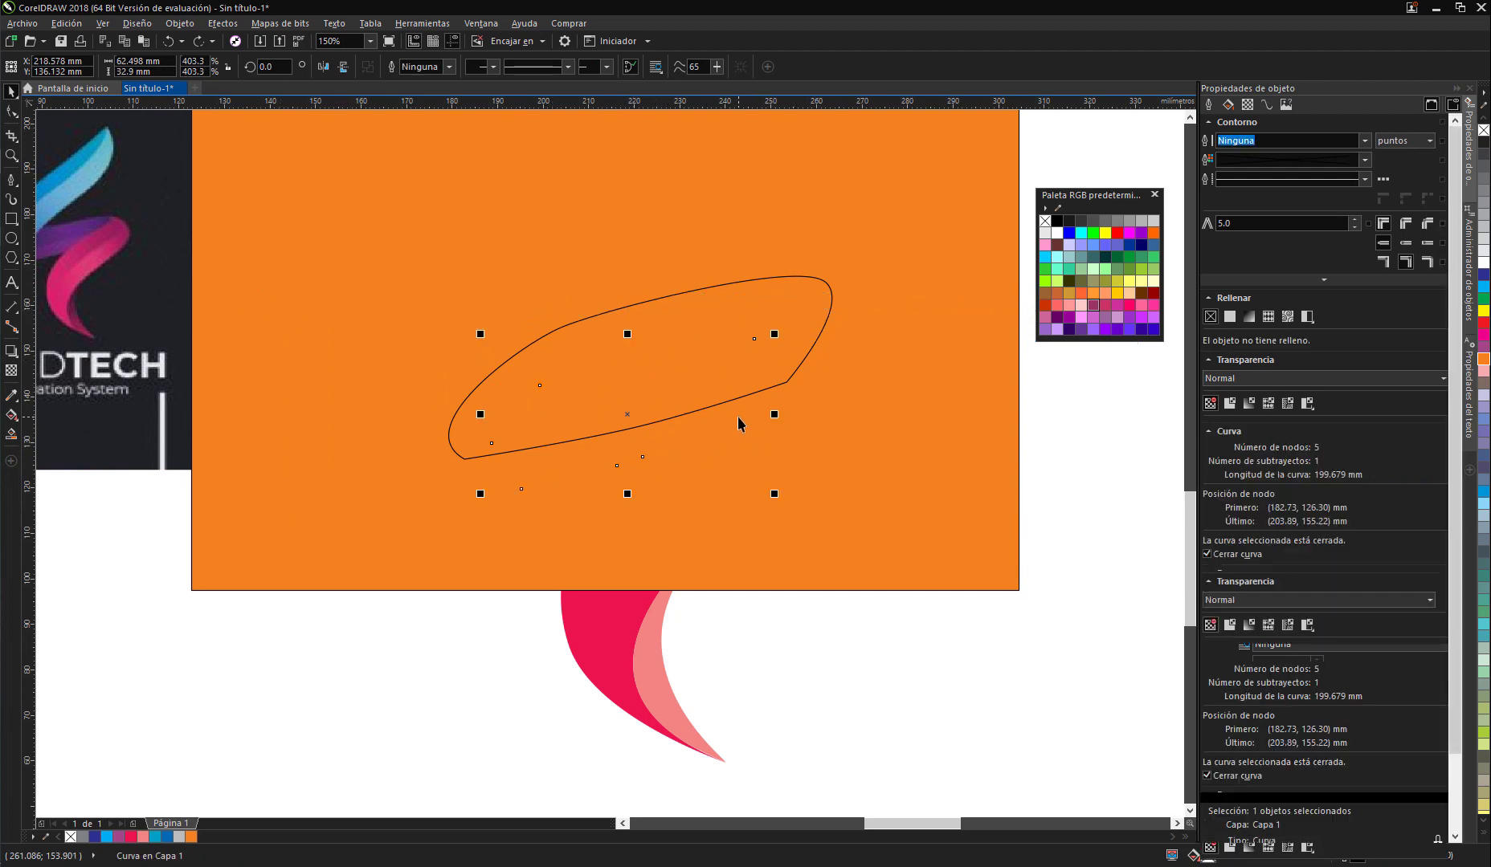
key(shift+Page_Up)
click(884, 422)
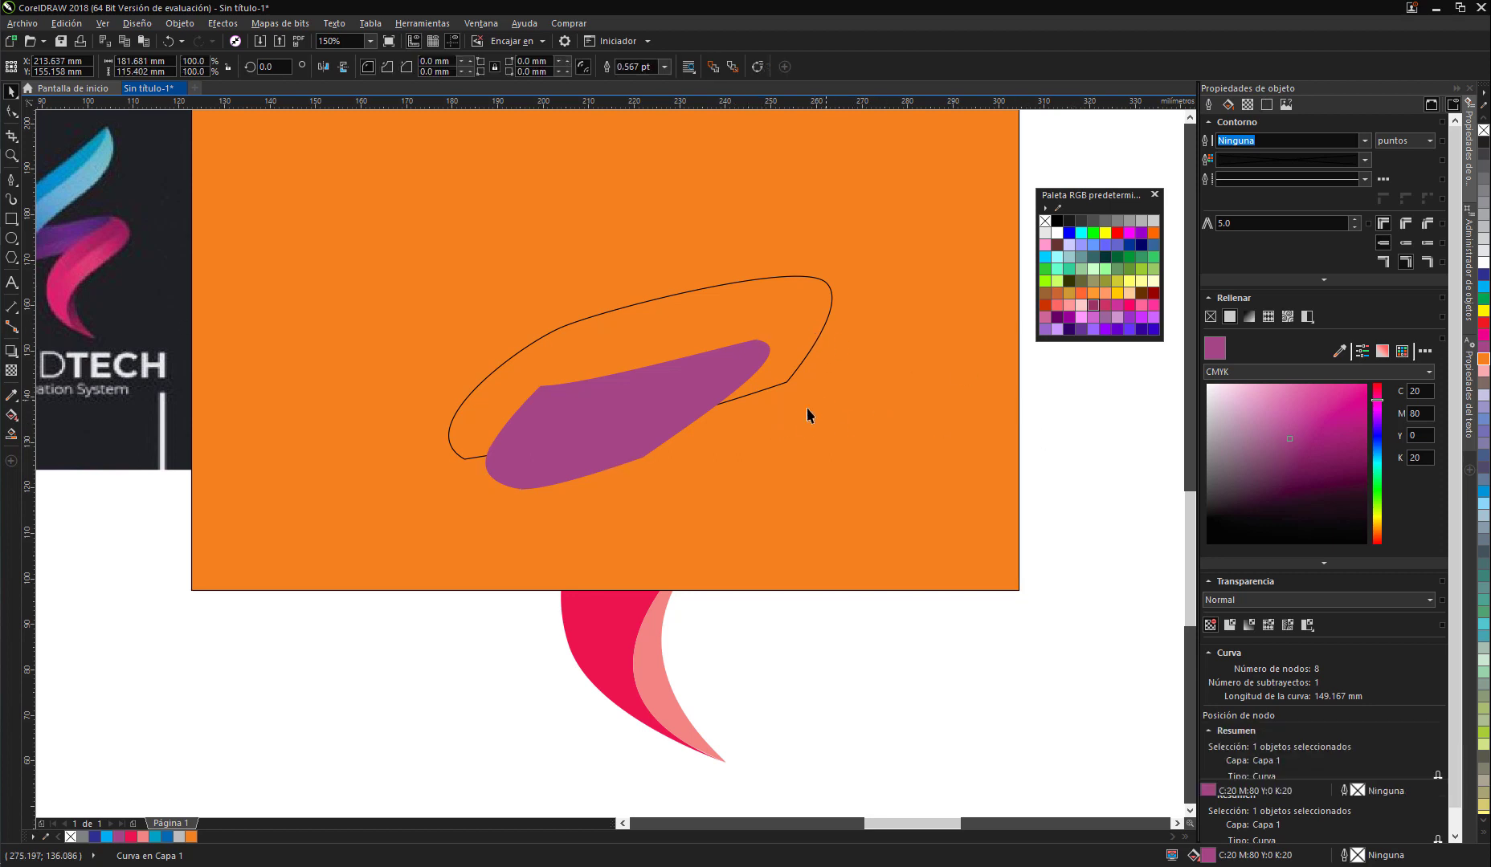
Step: Trim the orange rectangle with the purple band and remove the band from the drawing, leaving its outline as a hole
click(678, 435)
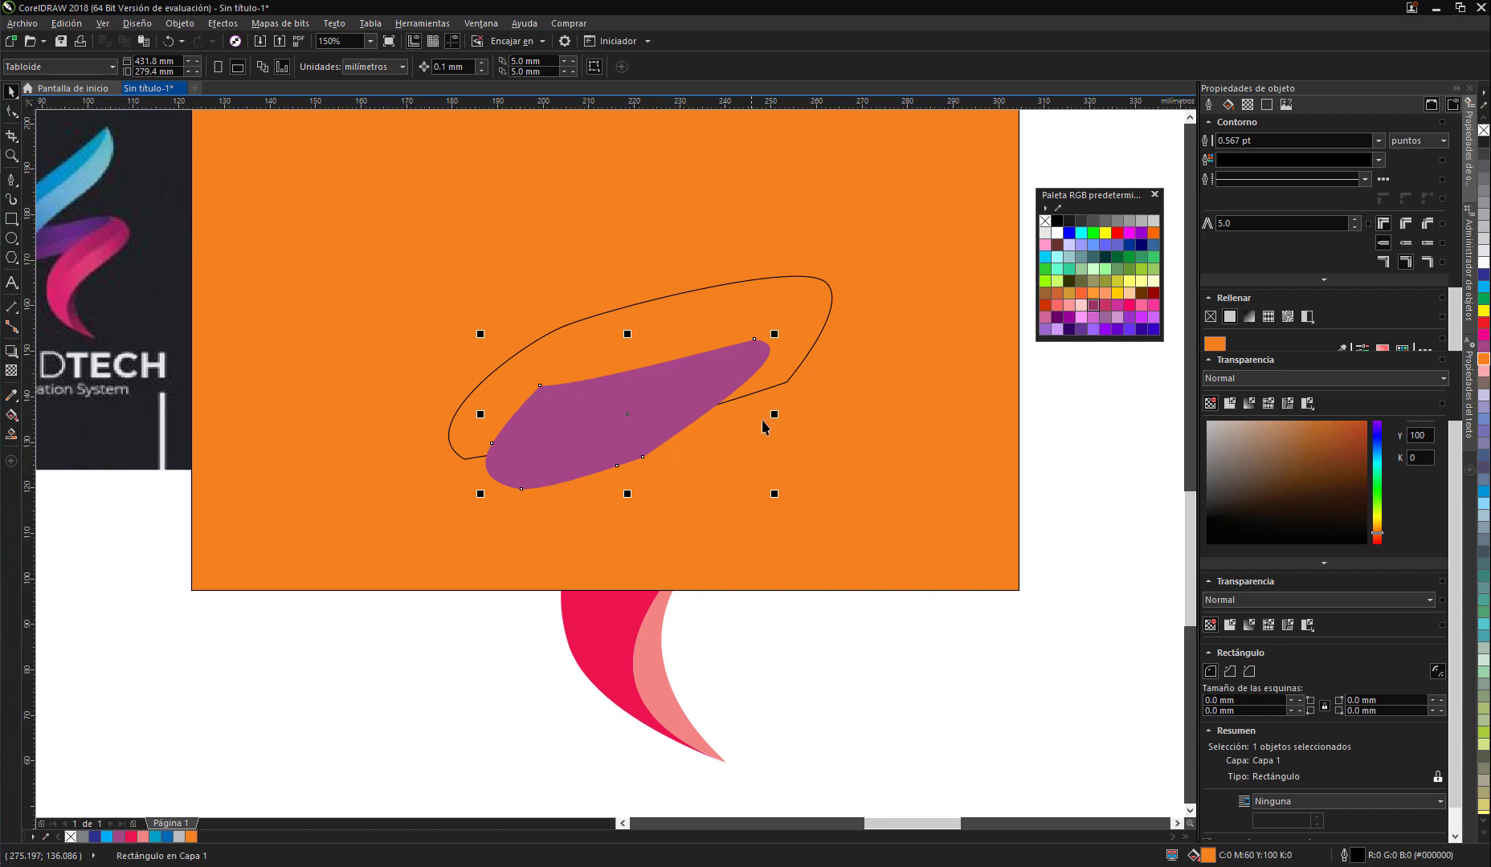
click(902, 427)
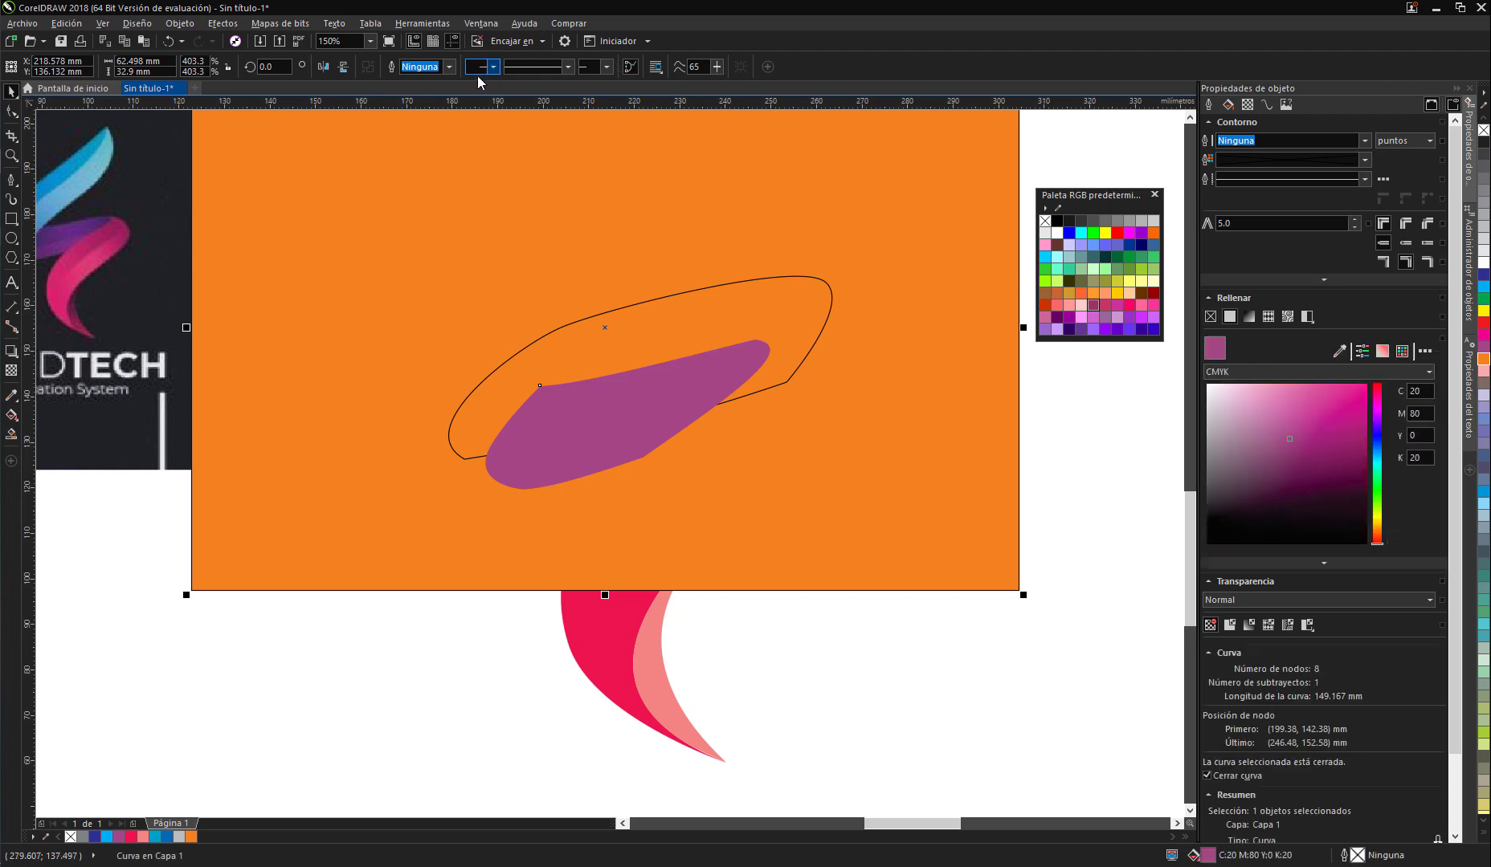
click(410, 70)
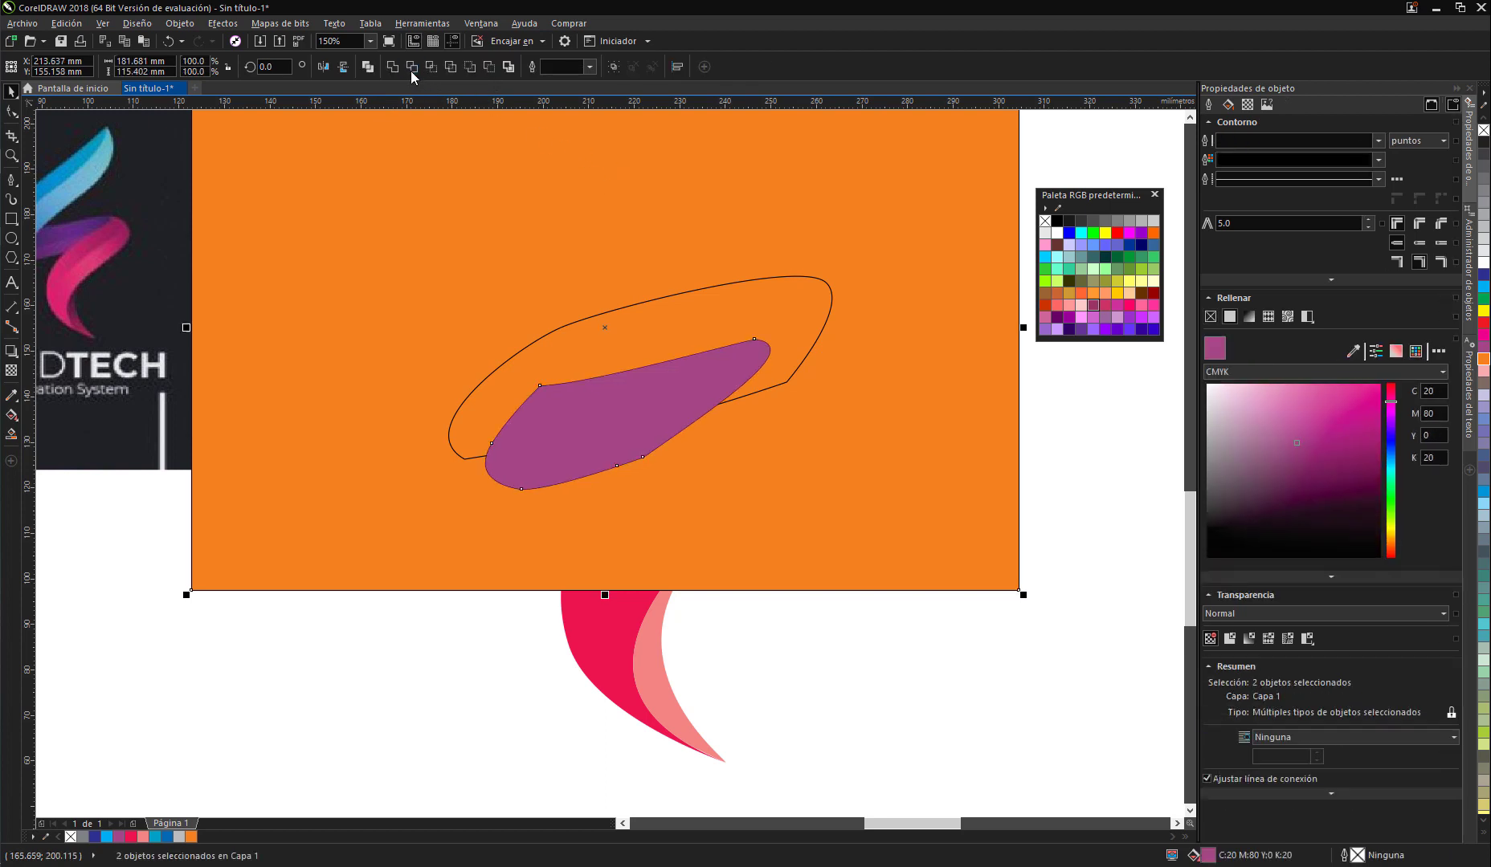
click(1041, 456)
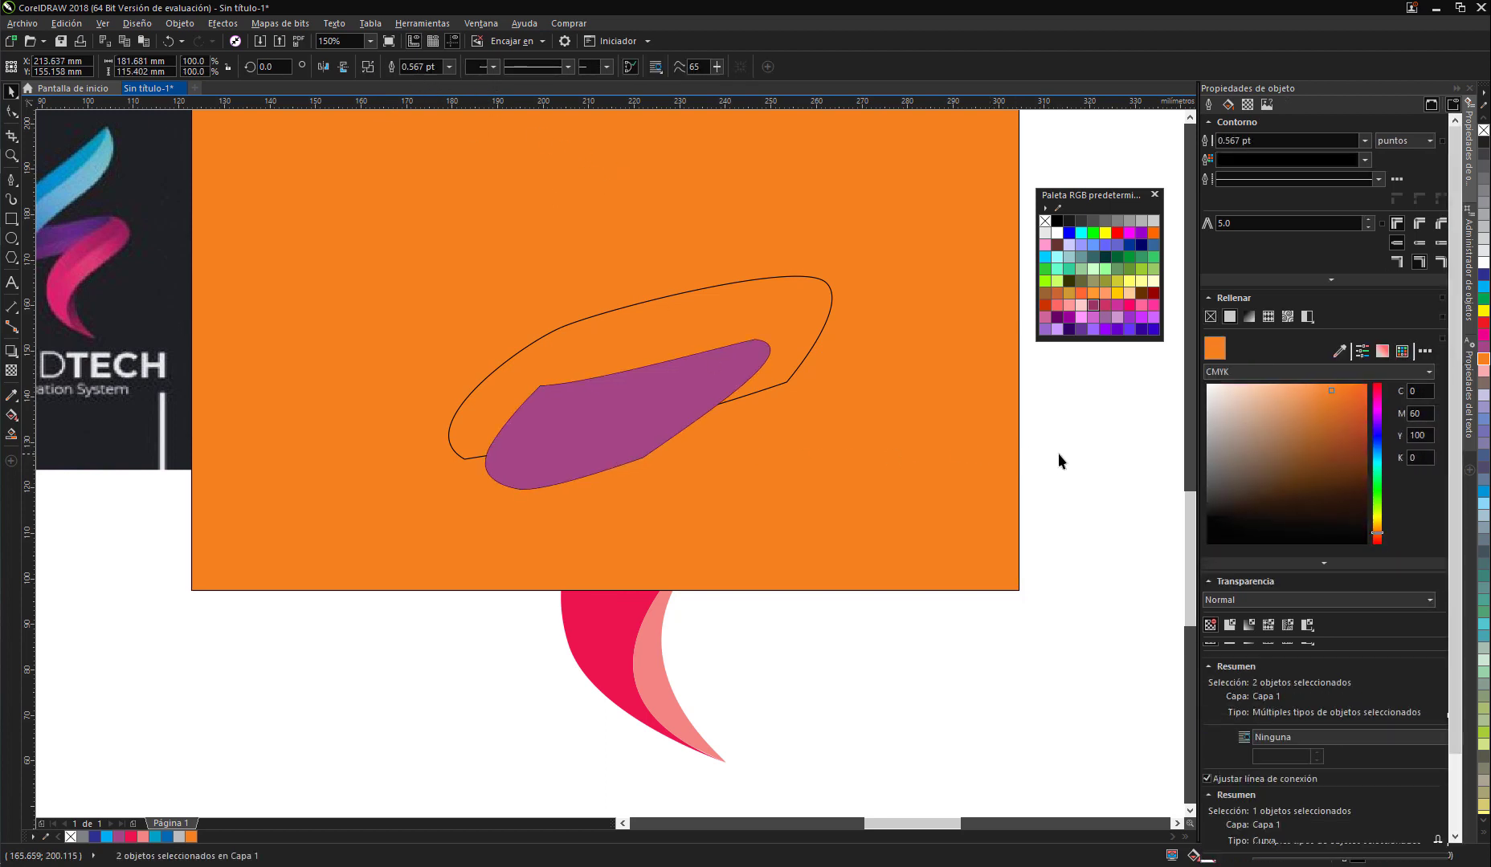
click(687, 407)
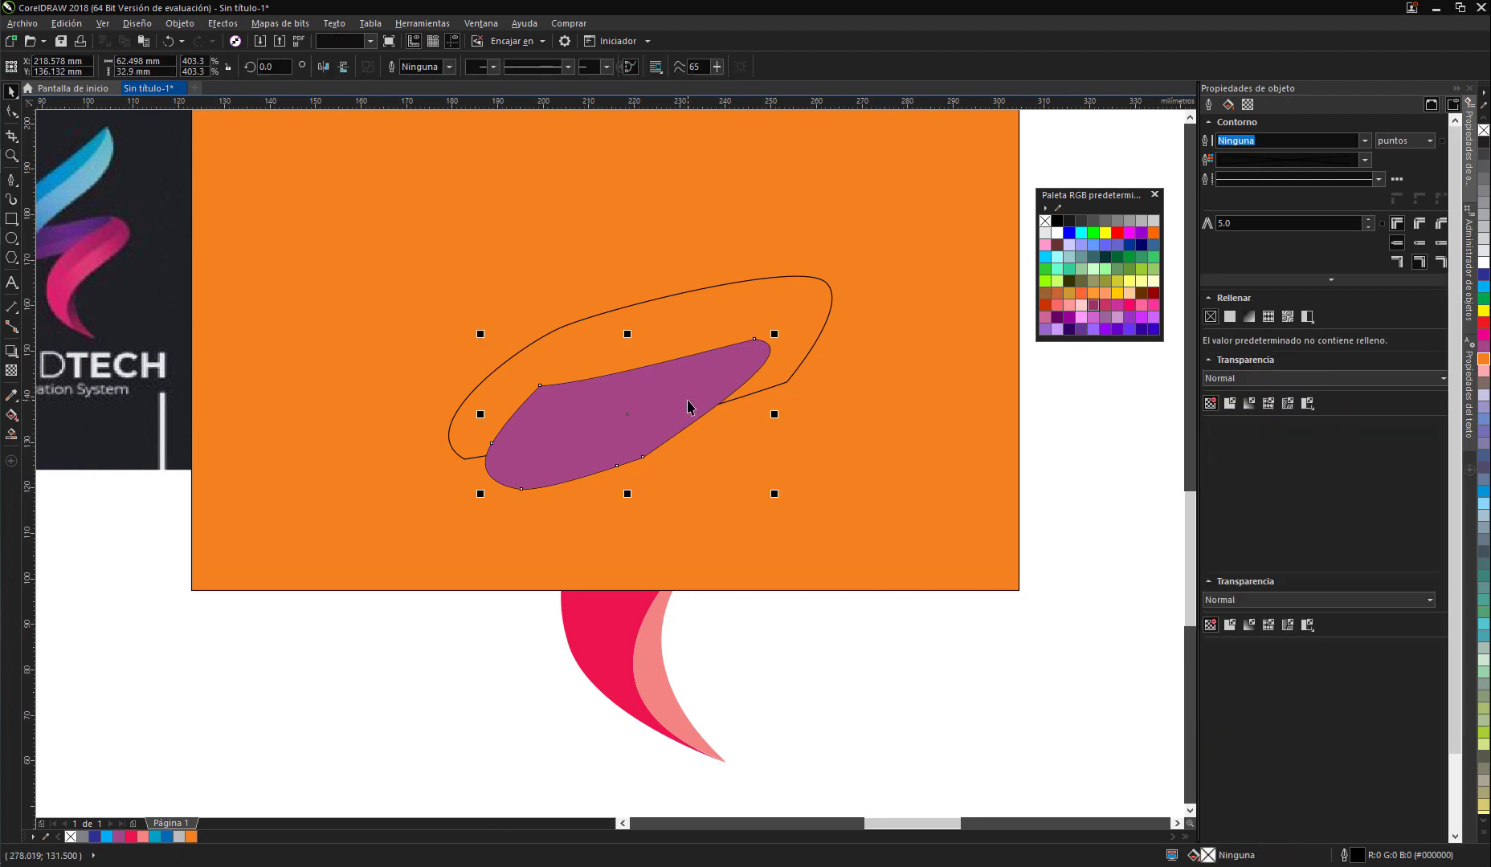
key(Delete)
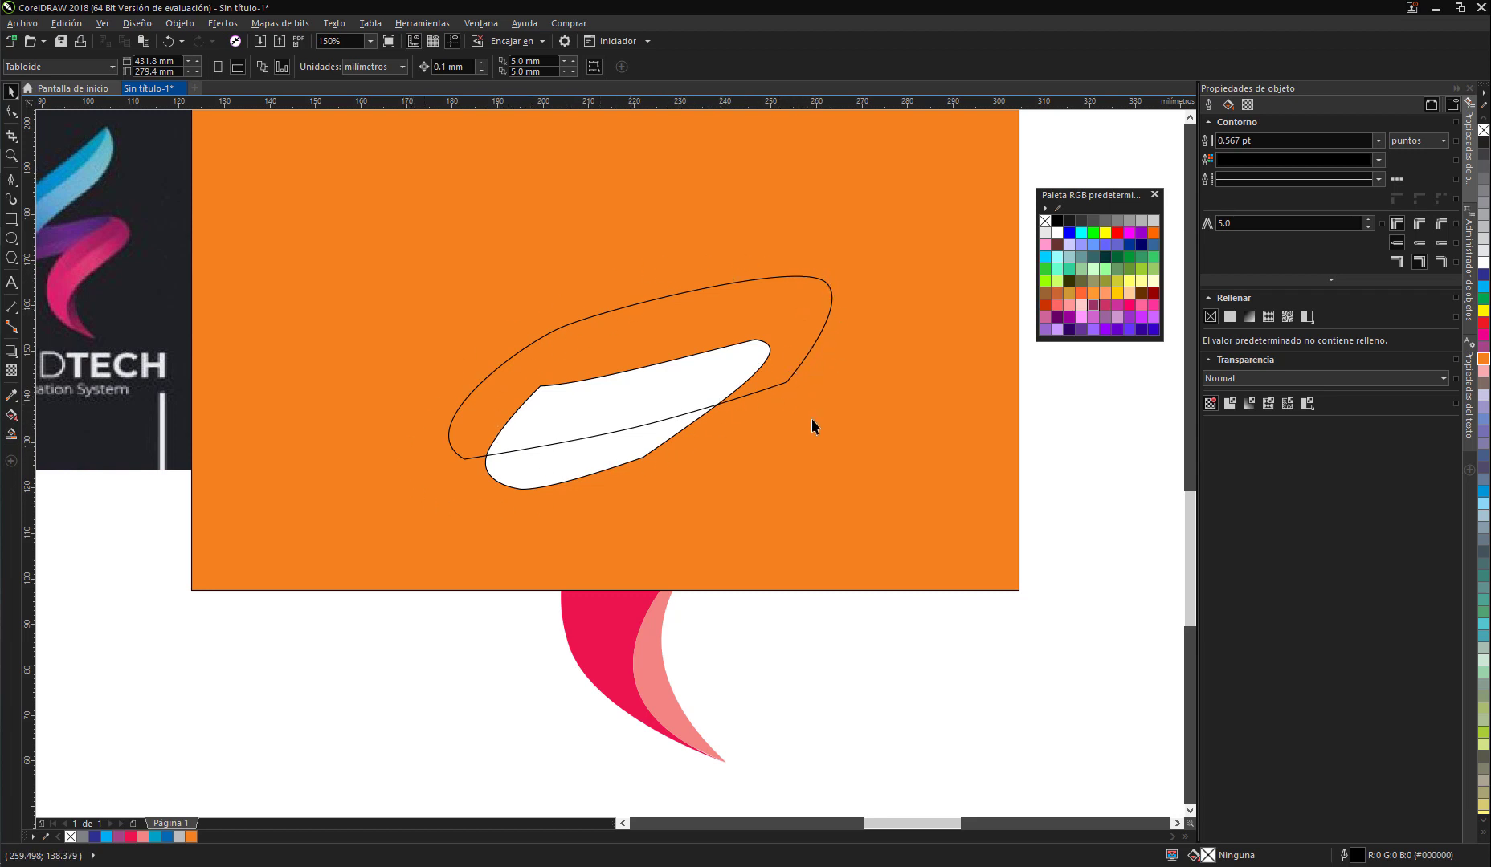
Step: Trim the shading curve with the pierced orange rectangle so that only the part inside the band-shaped hole is kept
click(850, 493)
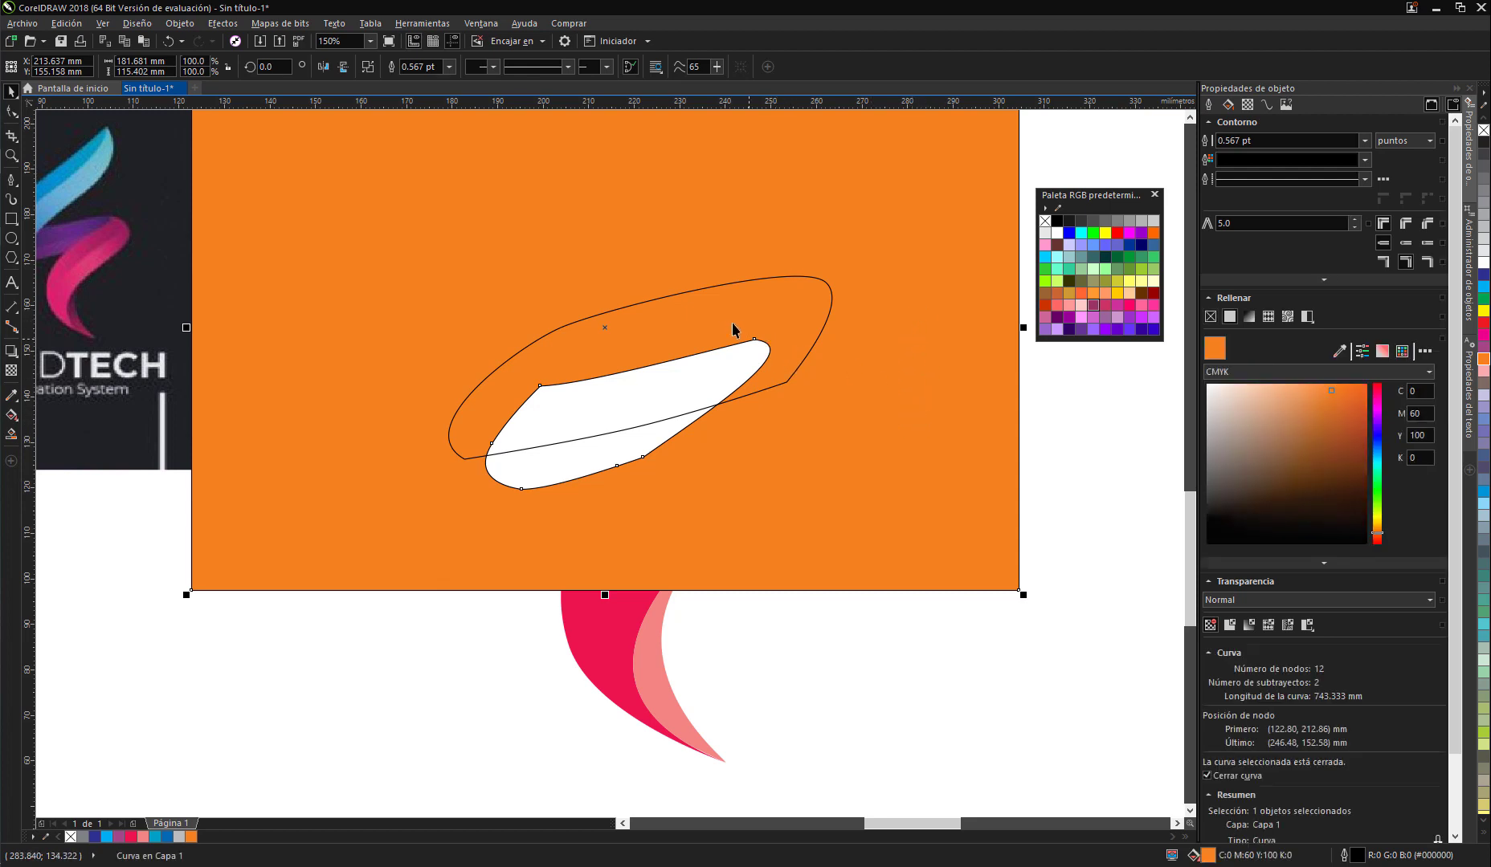
shift+click(657, 300)
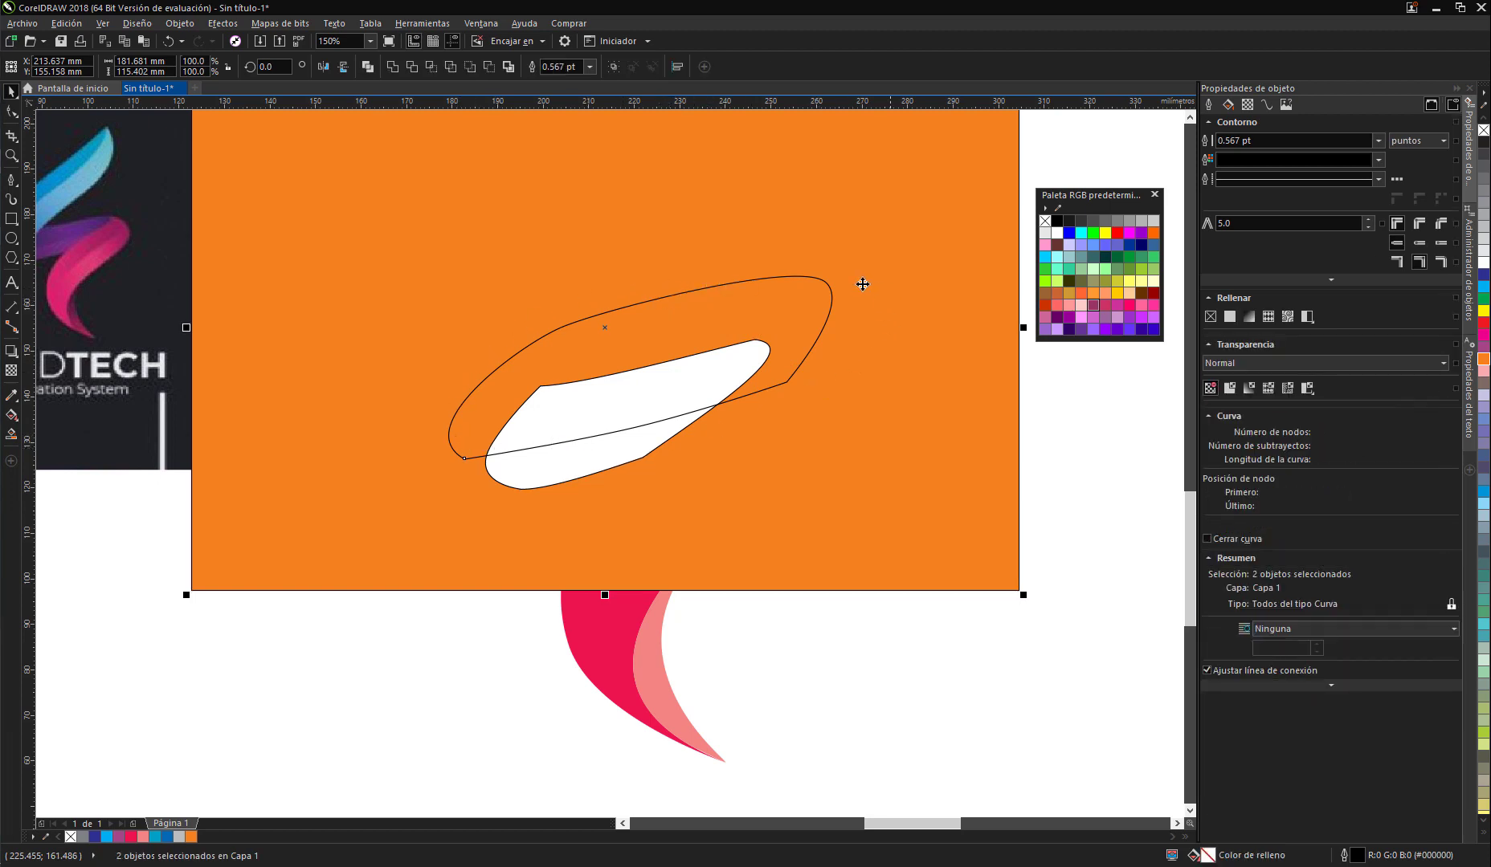
click(409, 69)
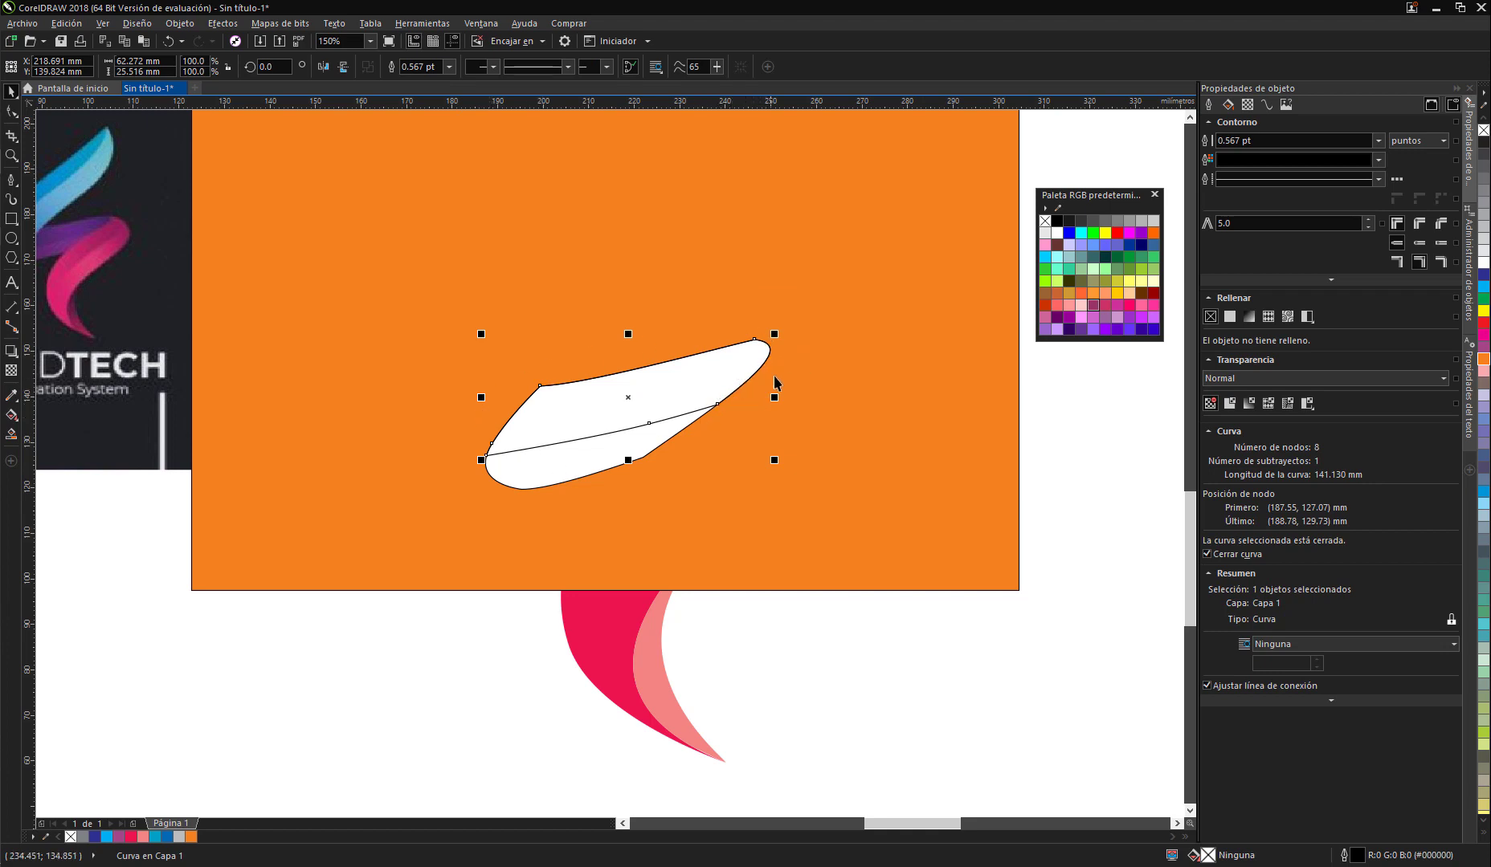
click(1062, 439)
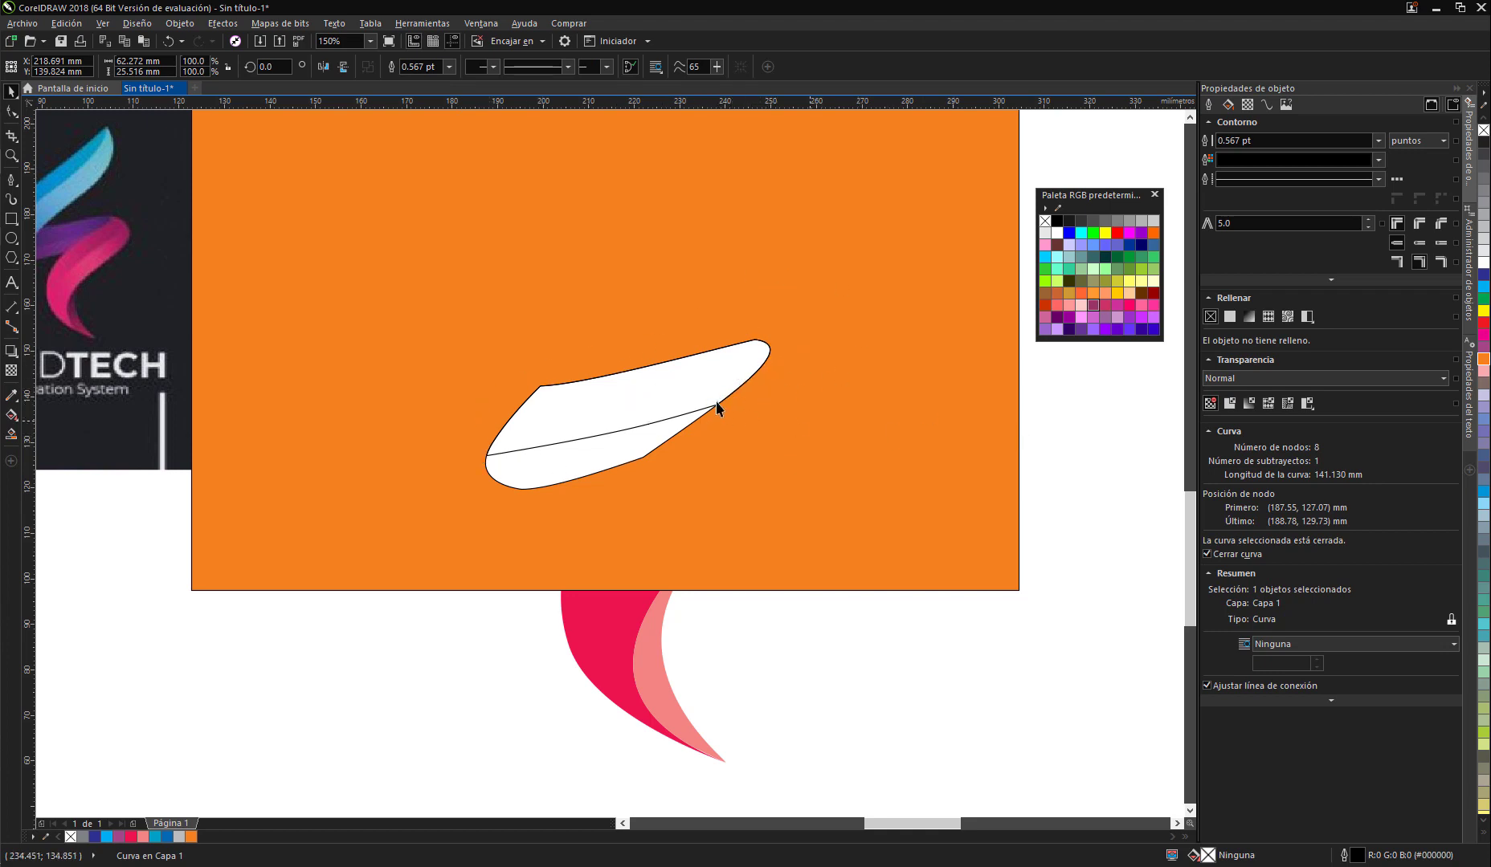
click(662, 395)
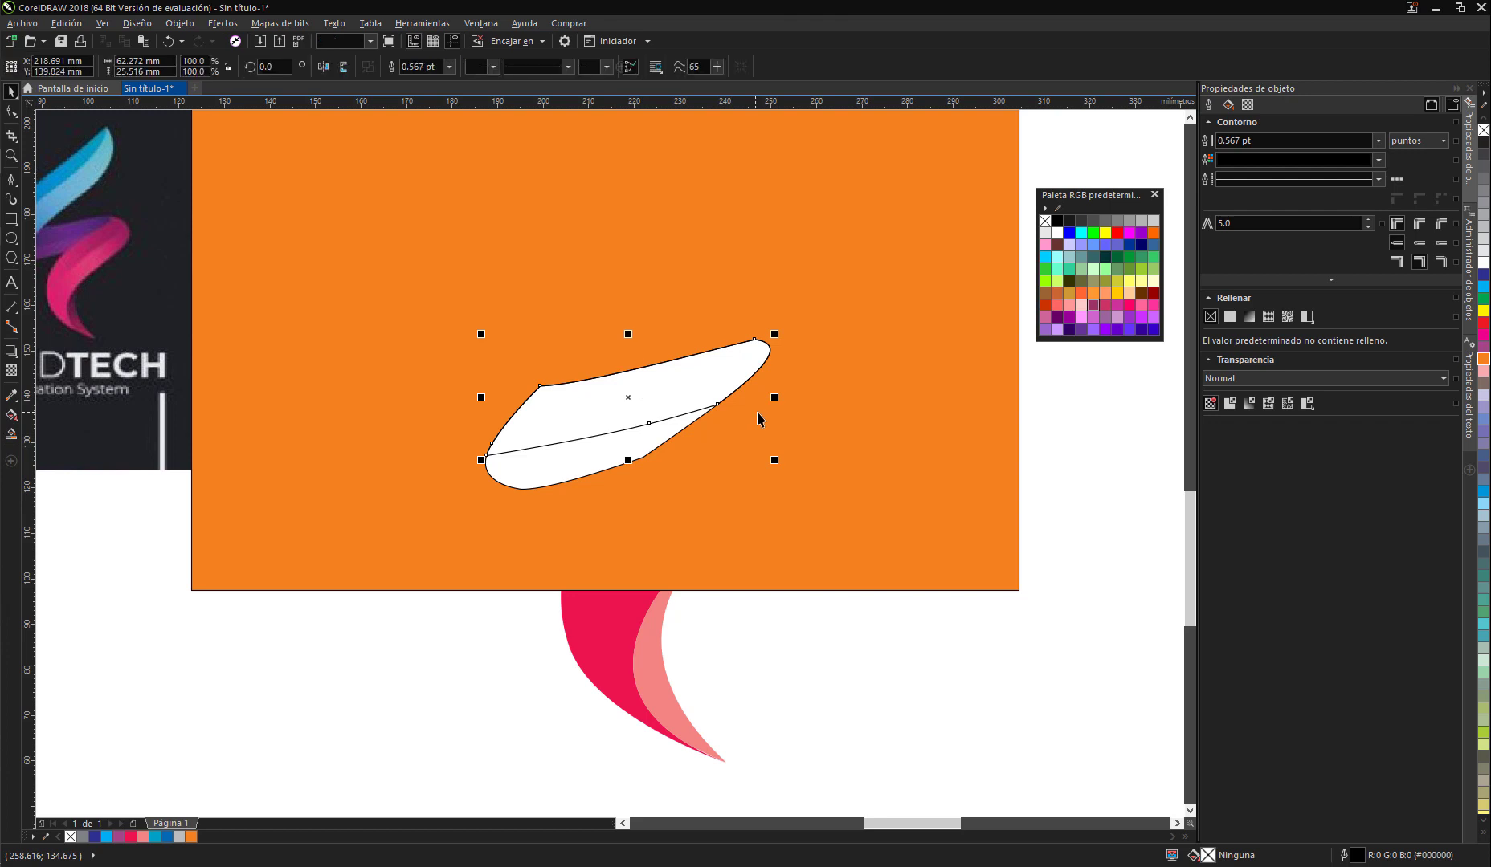
Step: Delete the pierced orange rectangle from around the trimmed shading curve
click(902, 426)
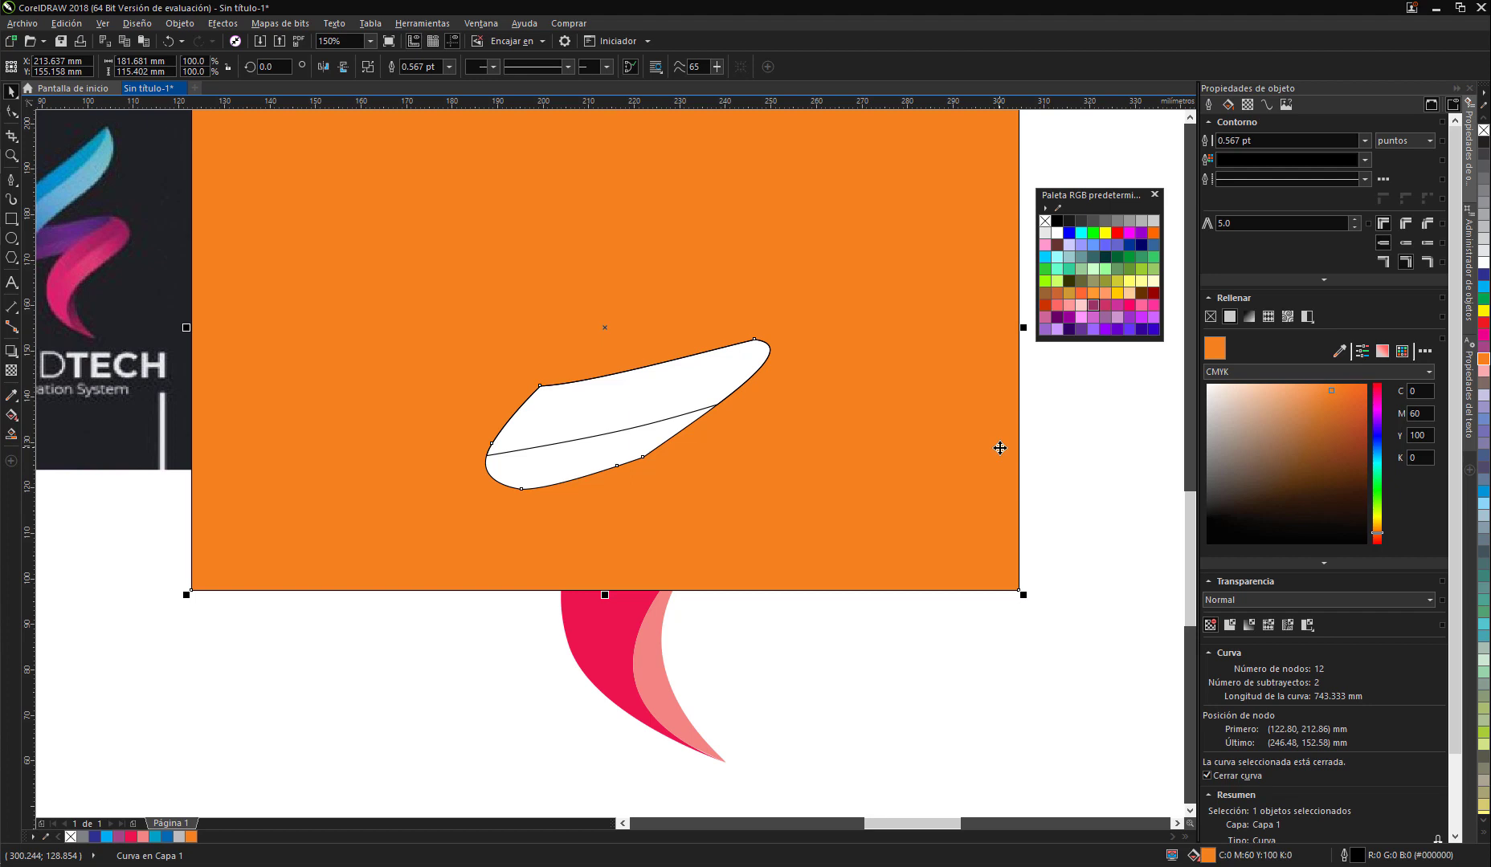
click(1084, 438)
click(731, 443)
click(1057, 486)
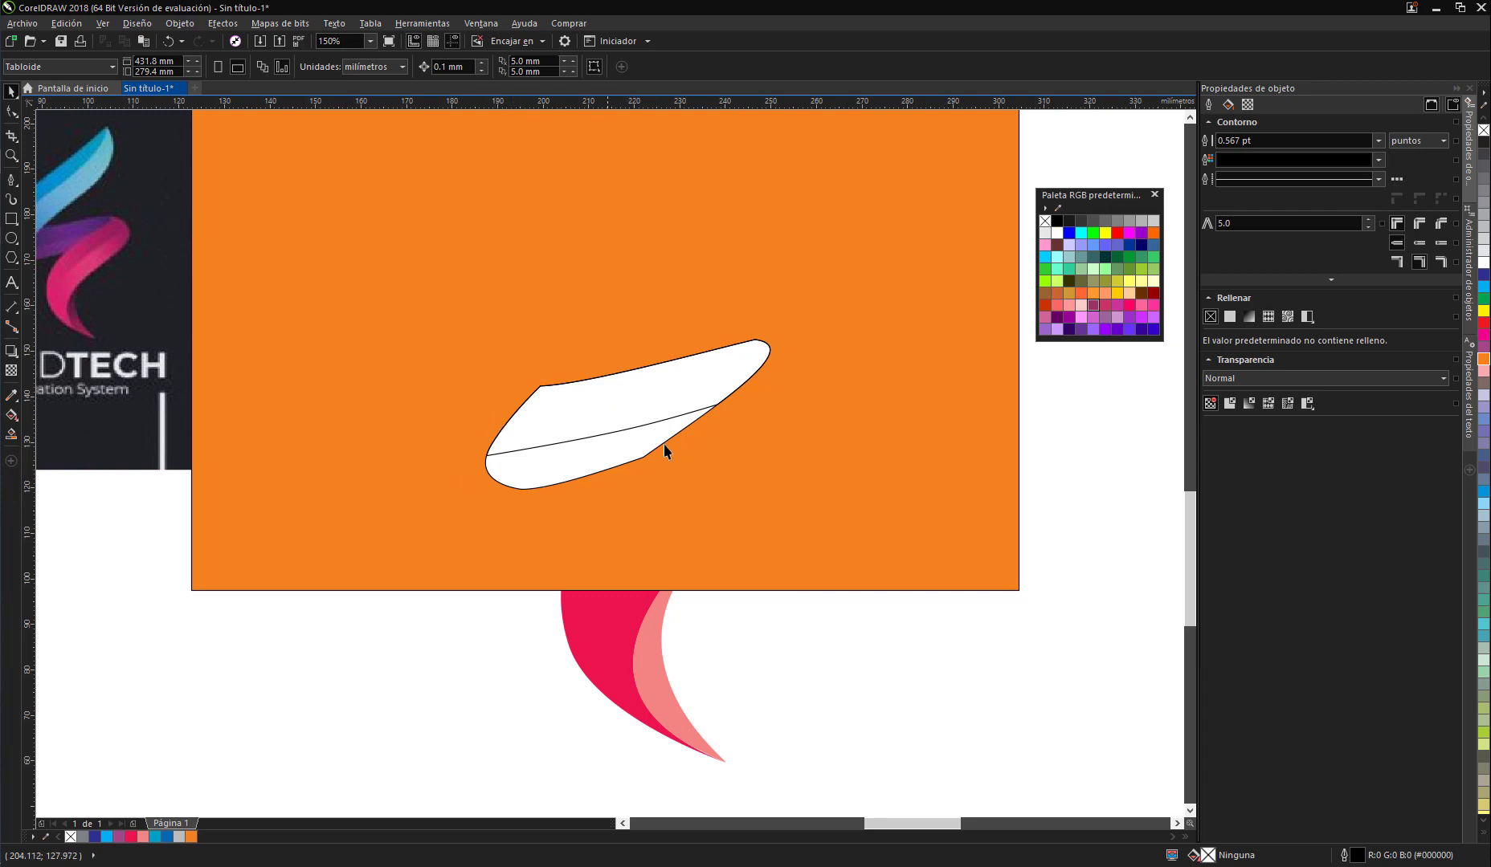
click(866, 446)
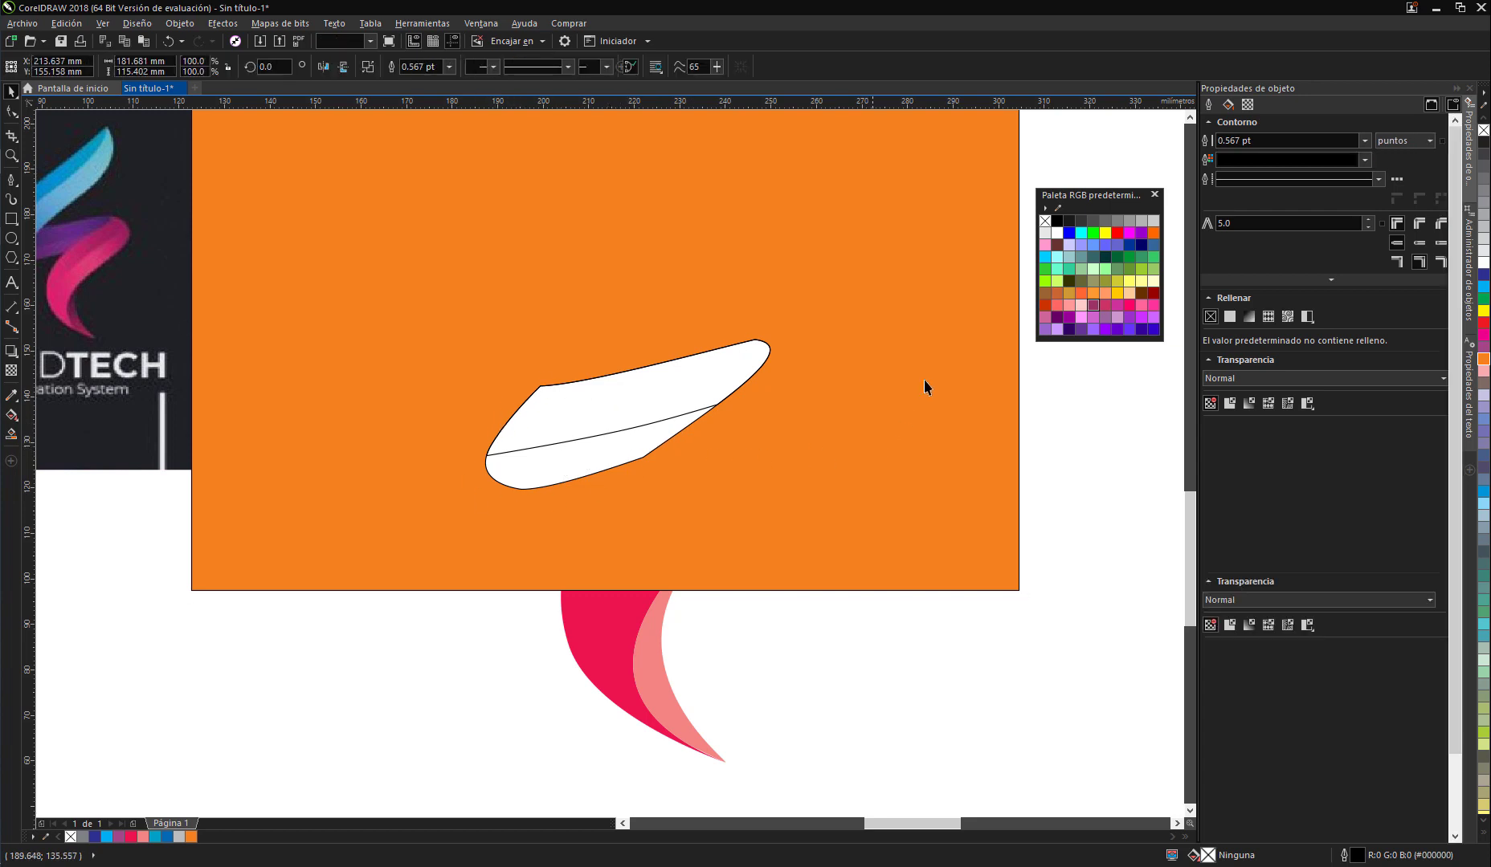
key(Delete)
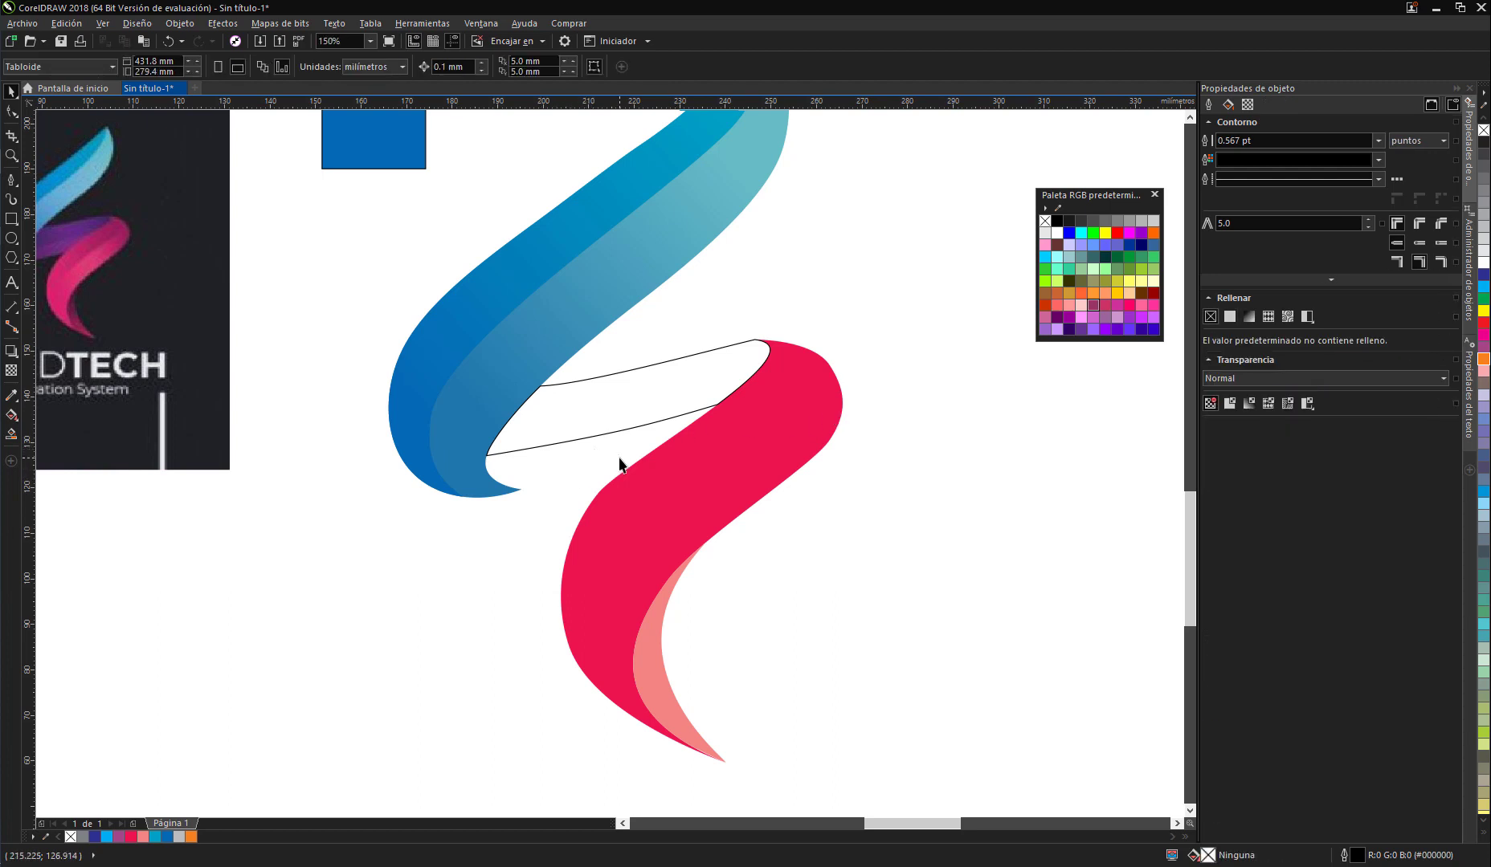
Step: Put the purple band back in its original place and arrange it behind the trimmed shading curve
click(624, 460)
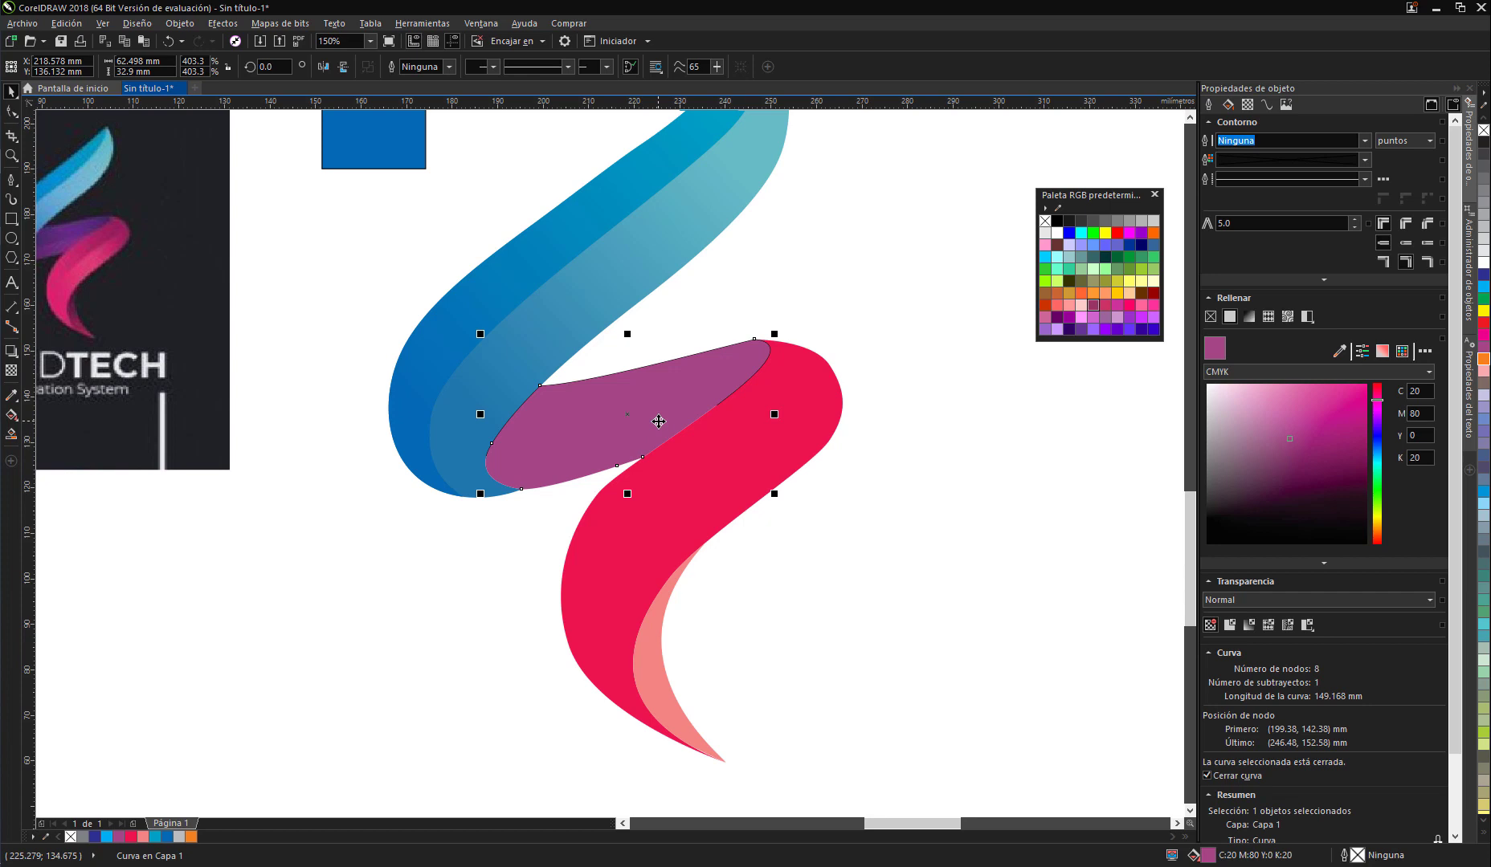
key(ctrl+Page_Down)
click(878, 439)
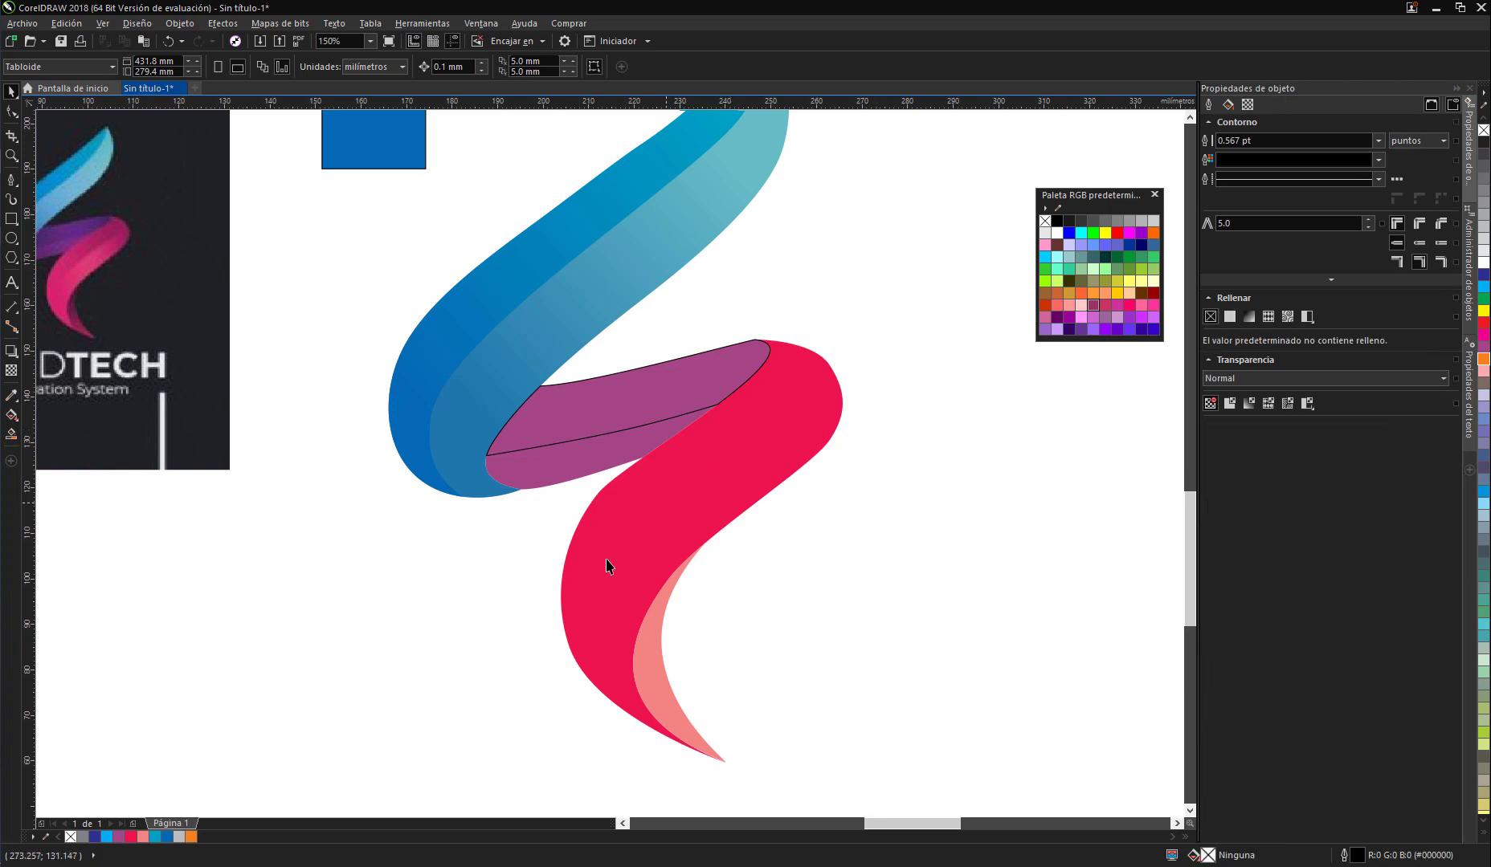
Step: Fill the trimmed shading shape on the purple band with violet #9933CC and remove its outline
click(614, 399)
drag(717, 416, 743, 470)
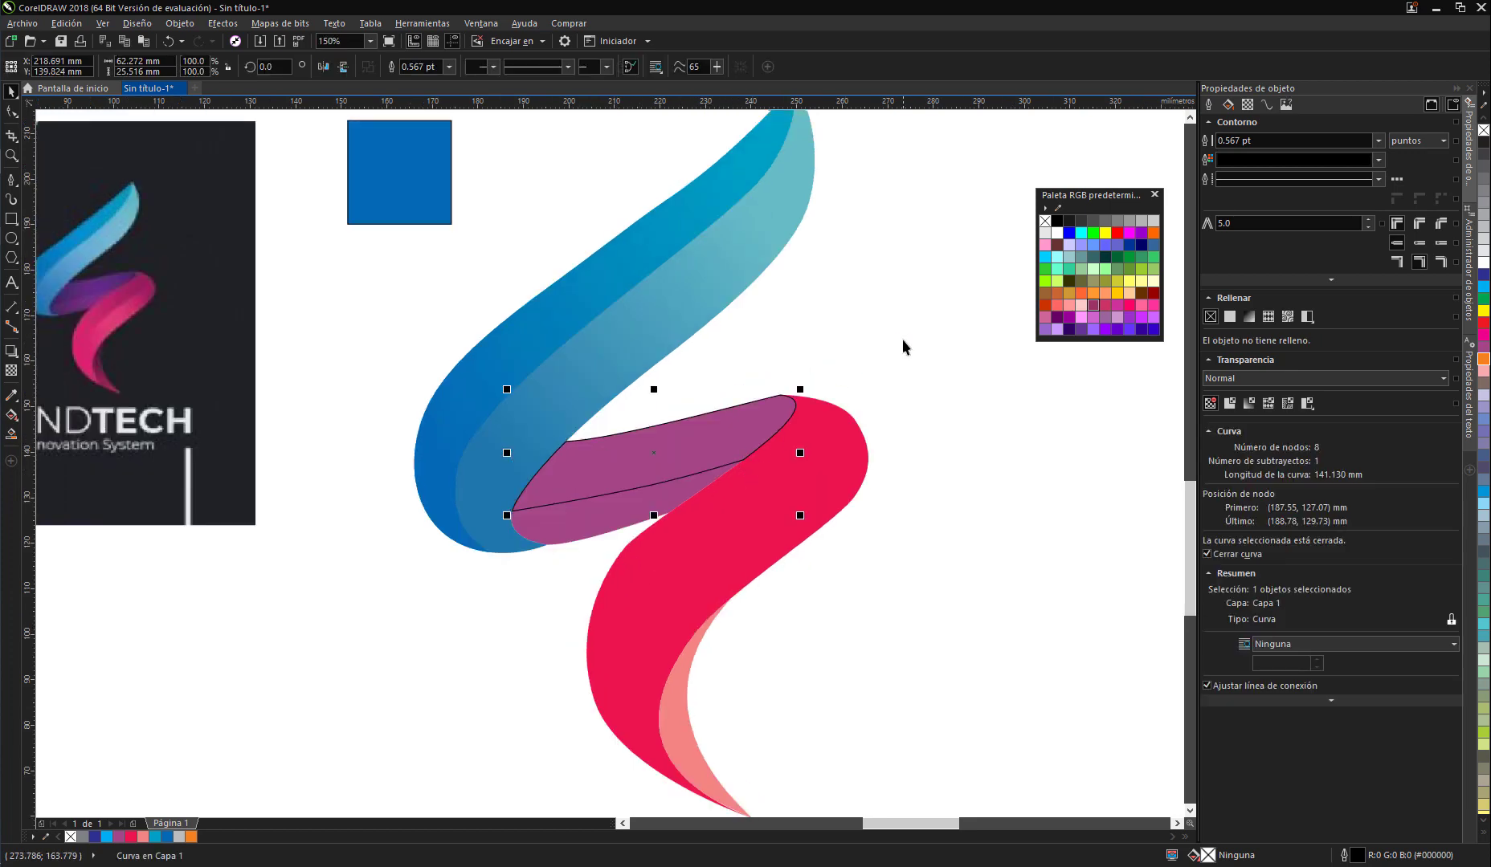
key(Escape)
click(1131, 317)
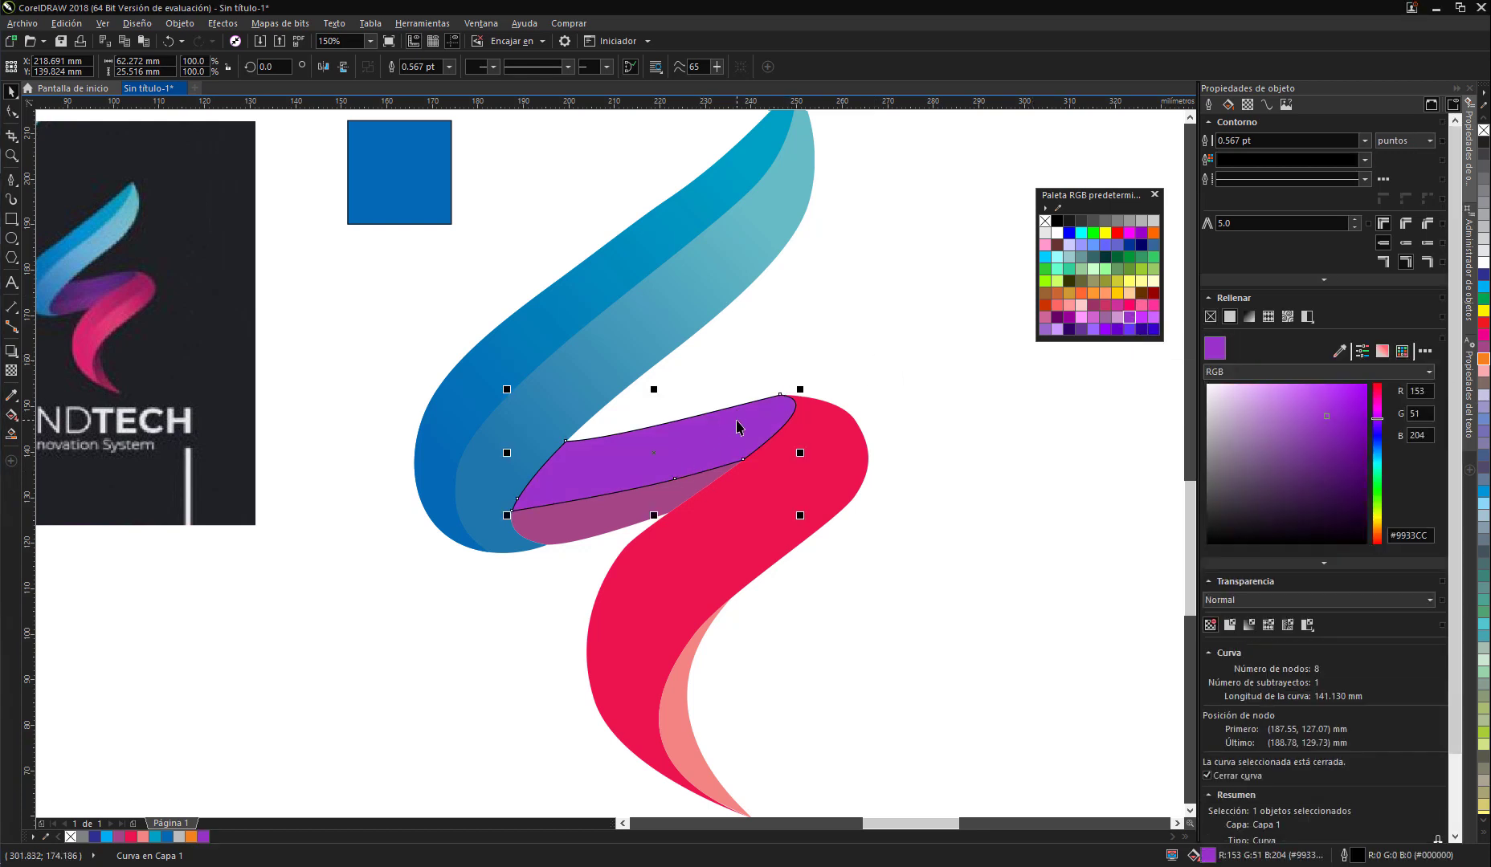
right_click(1045, 221)
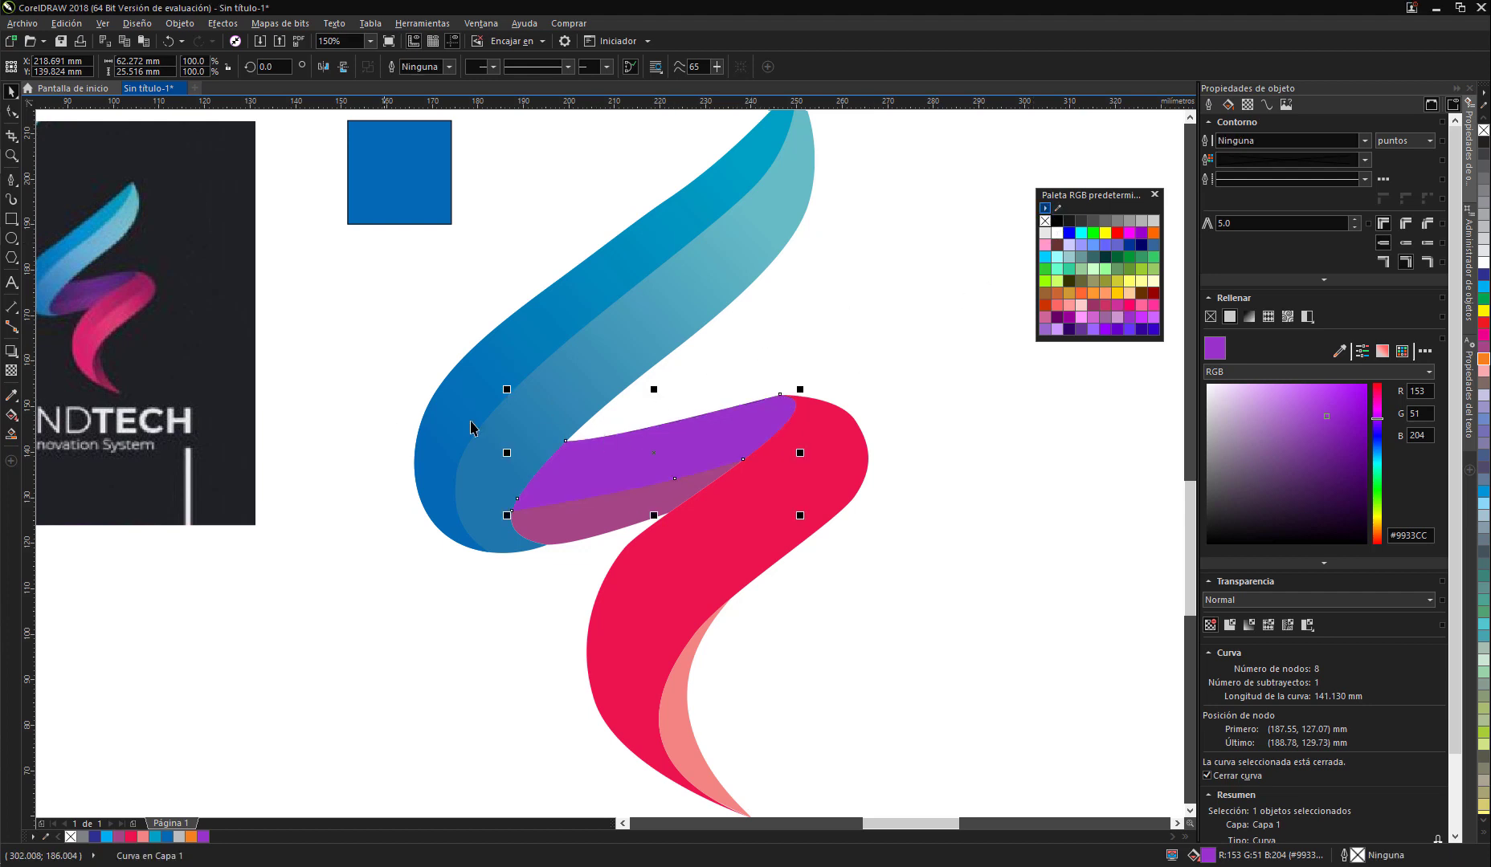
Step: Sample the dark purple (#542877) from the purple band of the reference logo with the colour eyedropper
click(829, 351)
drag(347, 490, 380, 516)
click(629, 493)
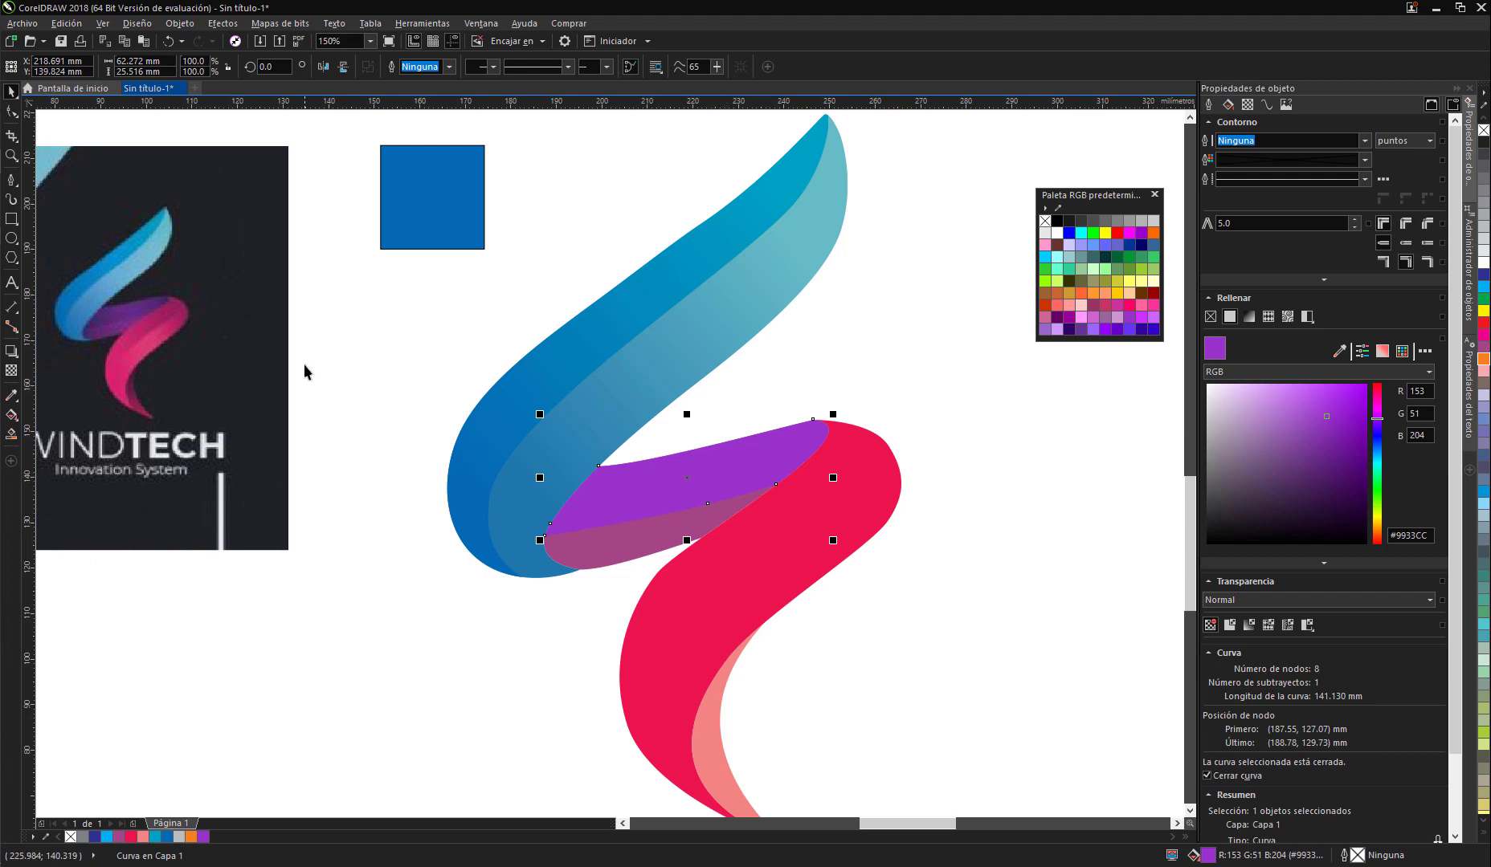
click(12, 395)
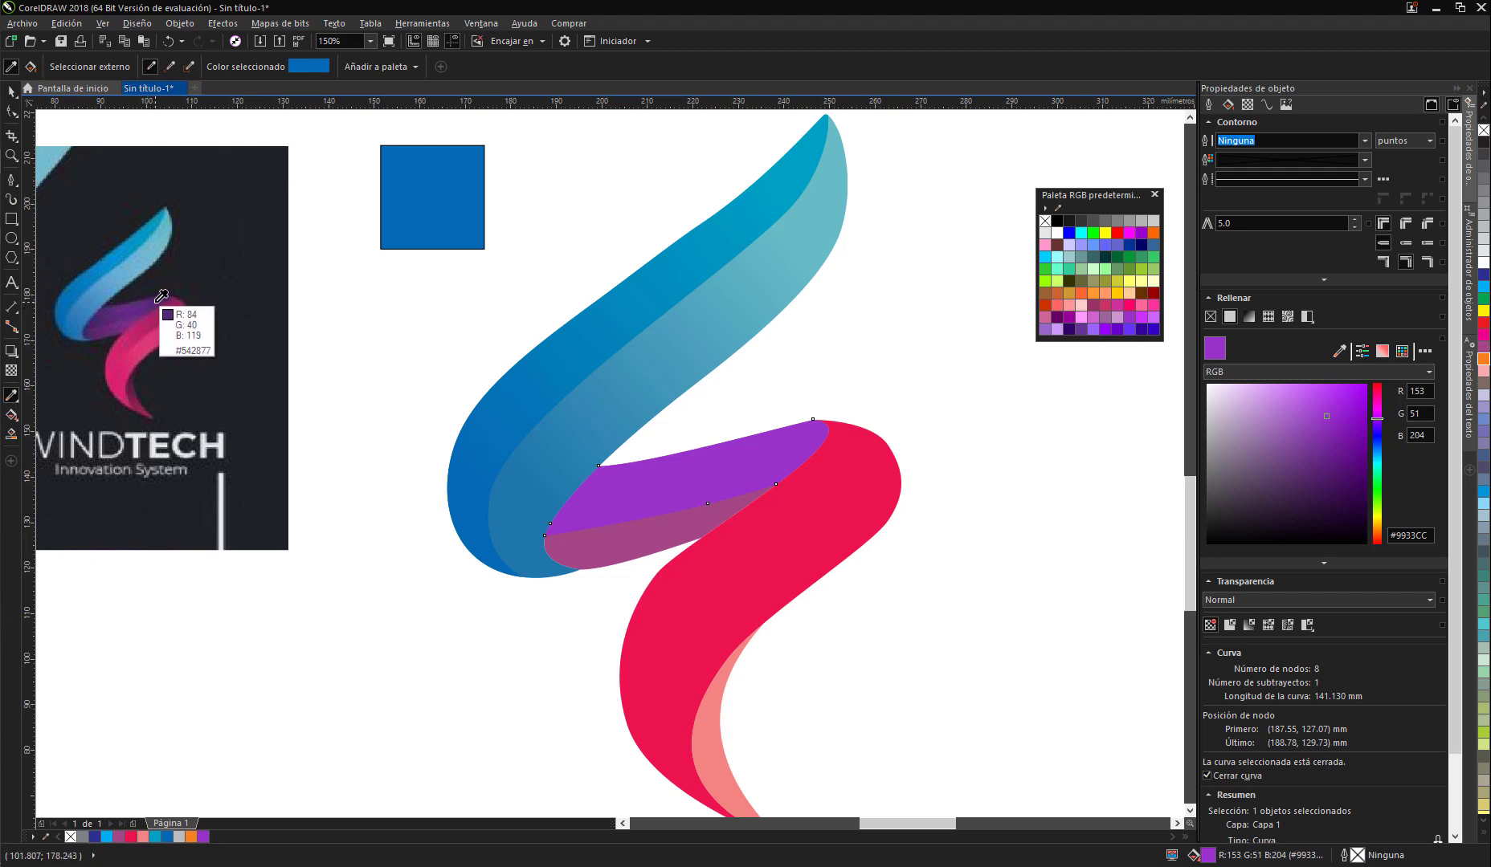
click(161, 296)
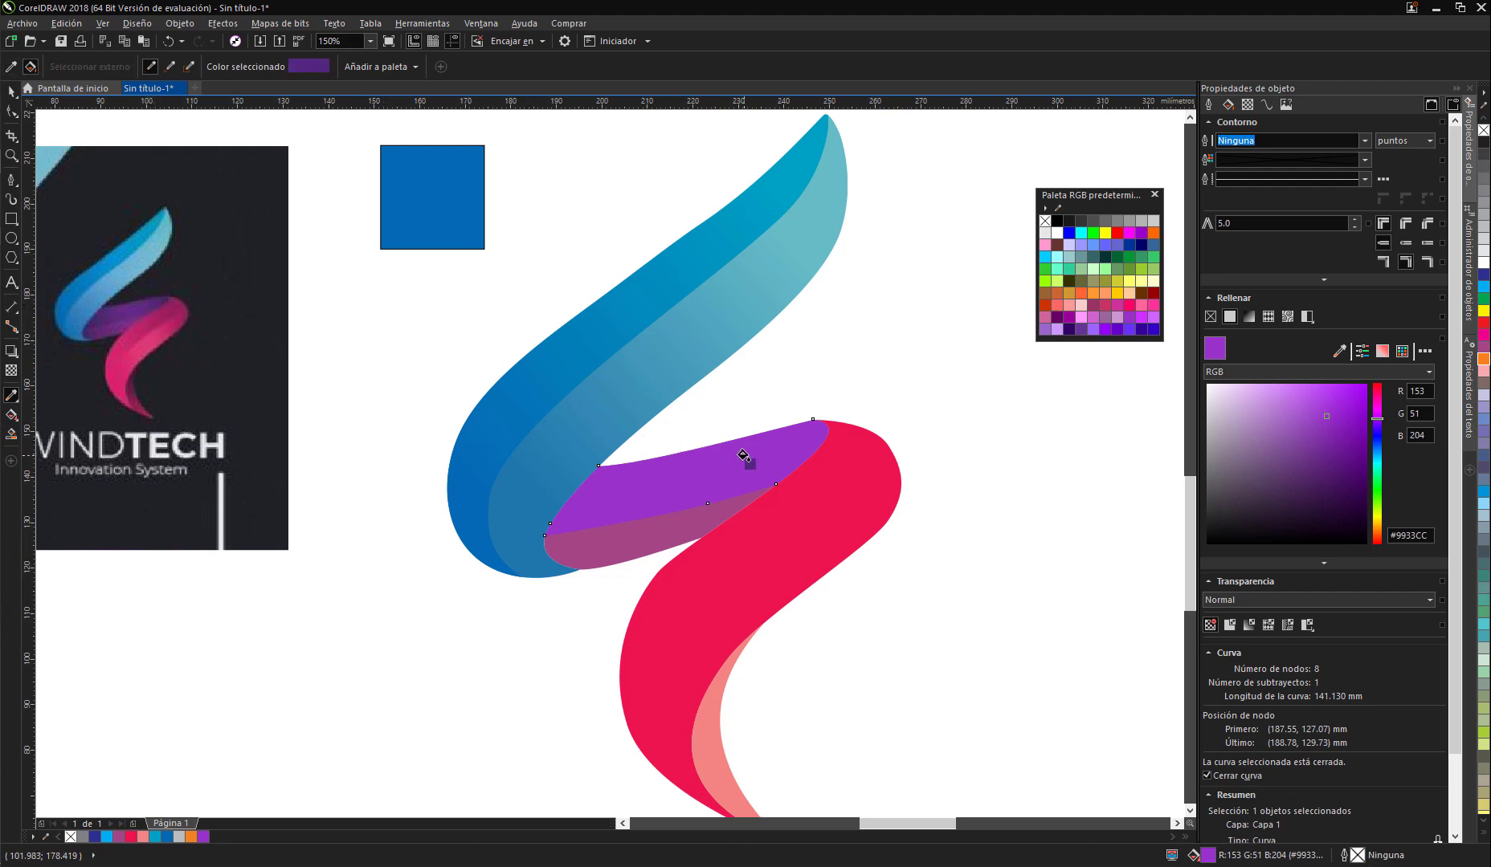
key(space)
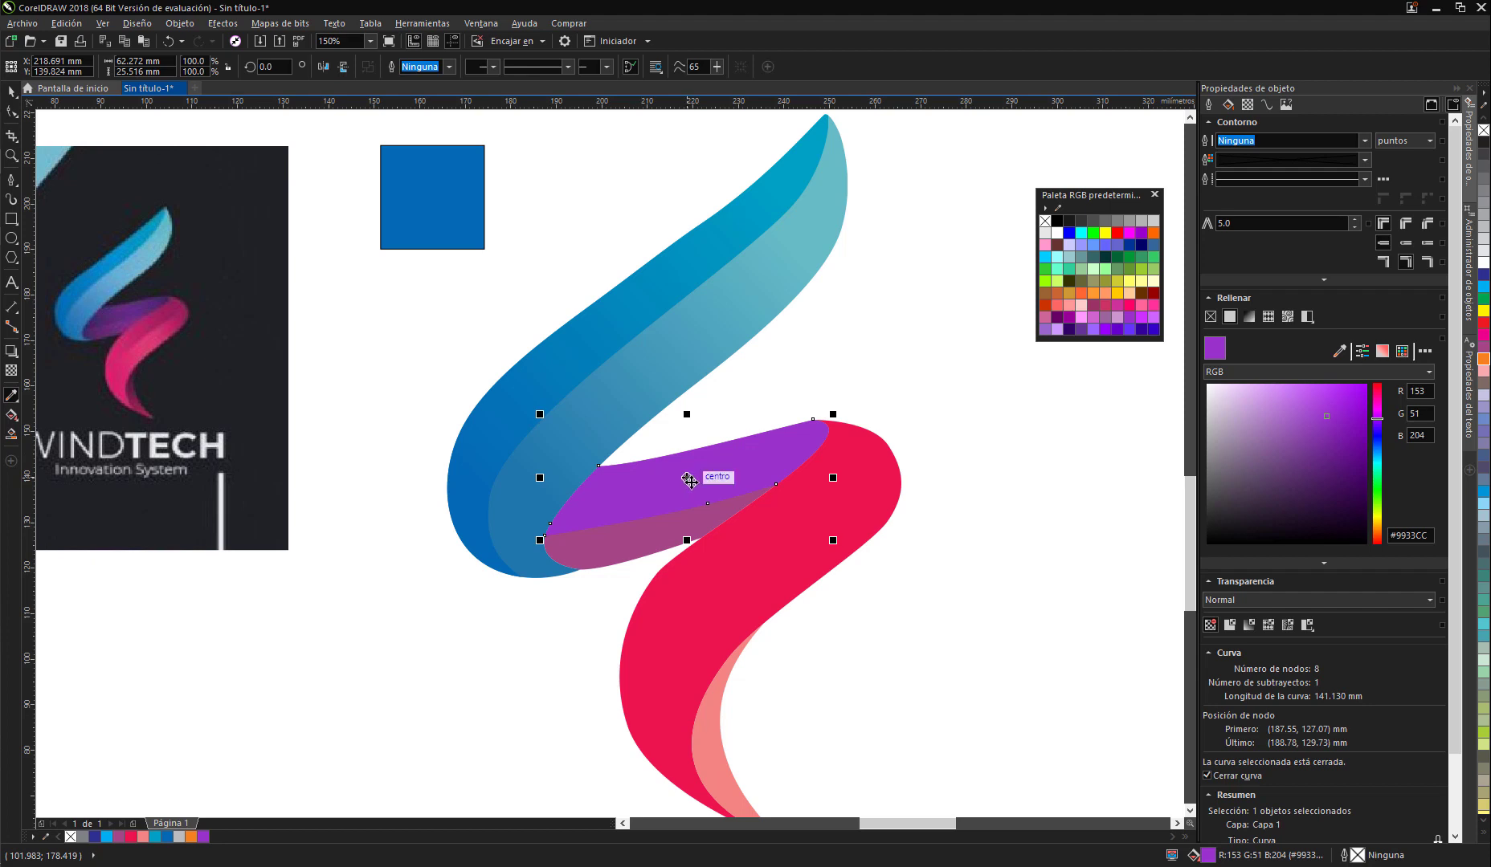
Step: Apply a linear gradient along the trimmed violet shading shape and sample its end colour from the reference logo's dark purple band
key(g)
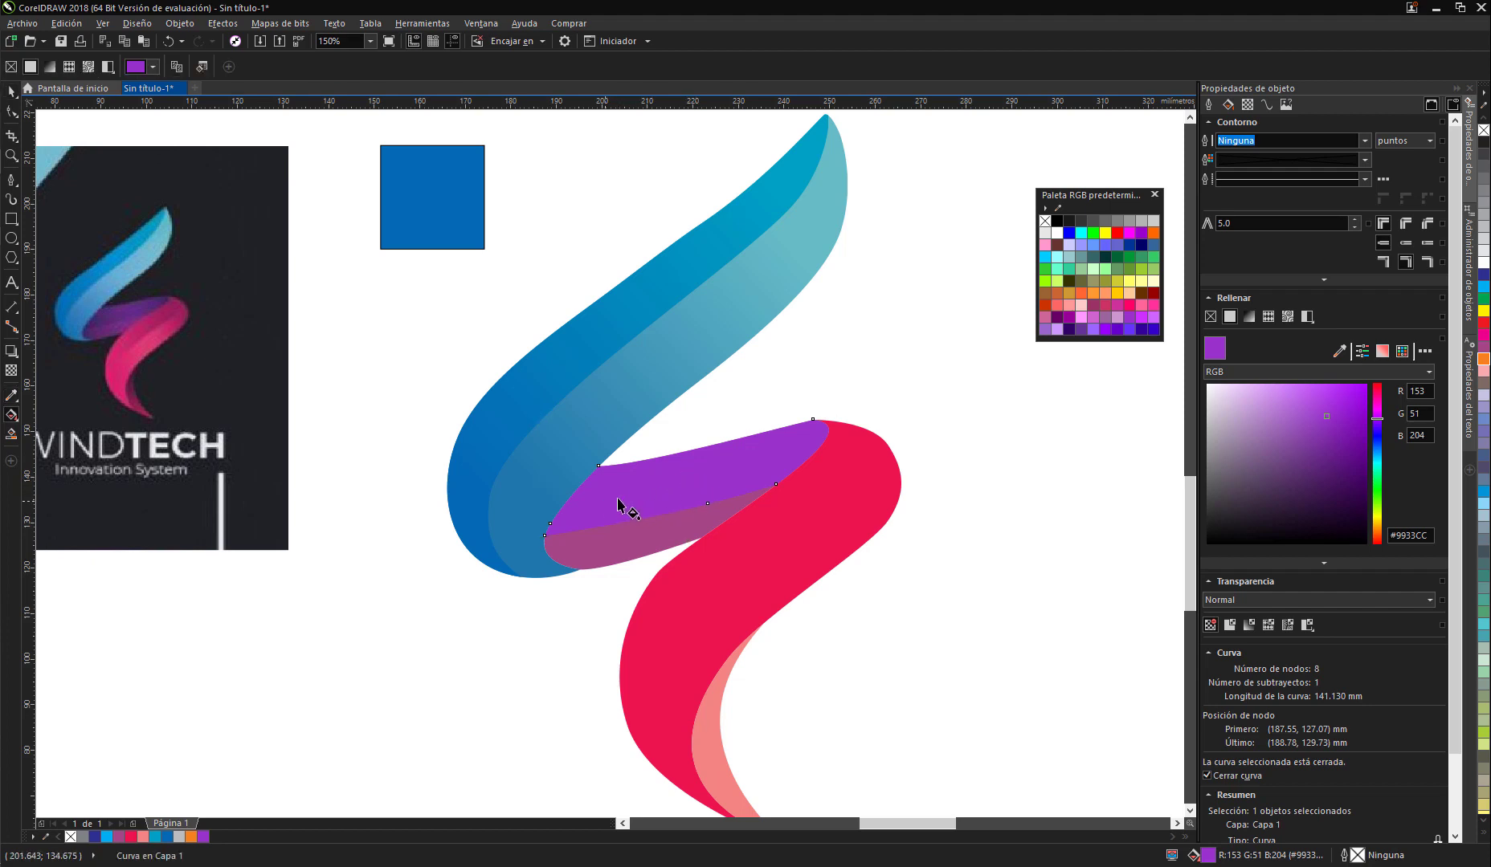
drag(607, 502, 759, 462)
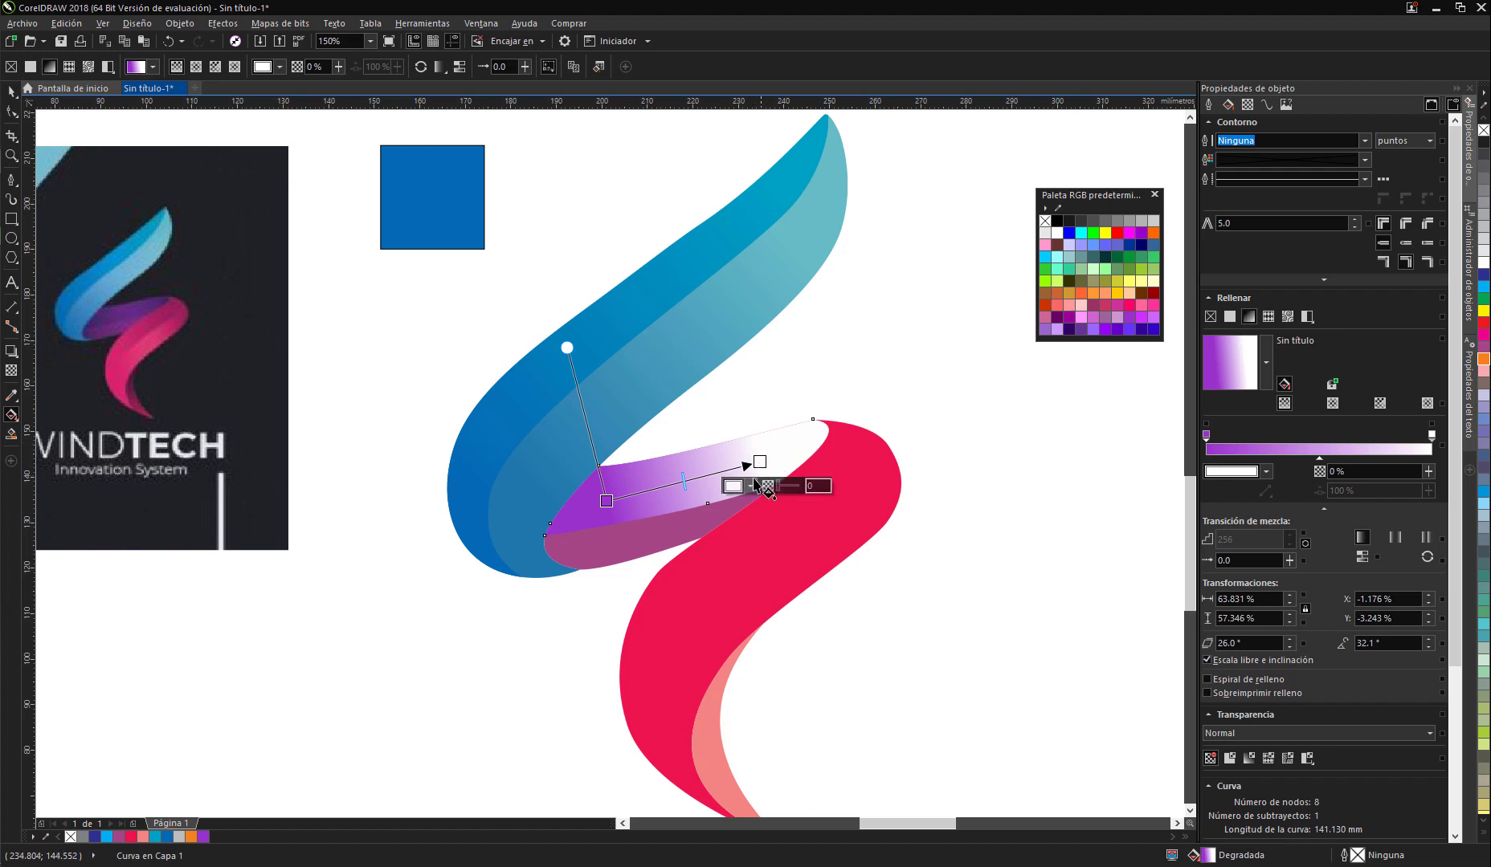
click(751, 484)
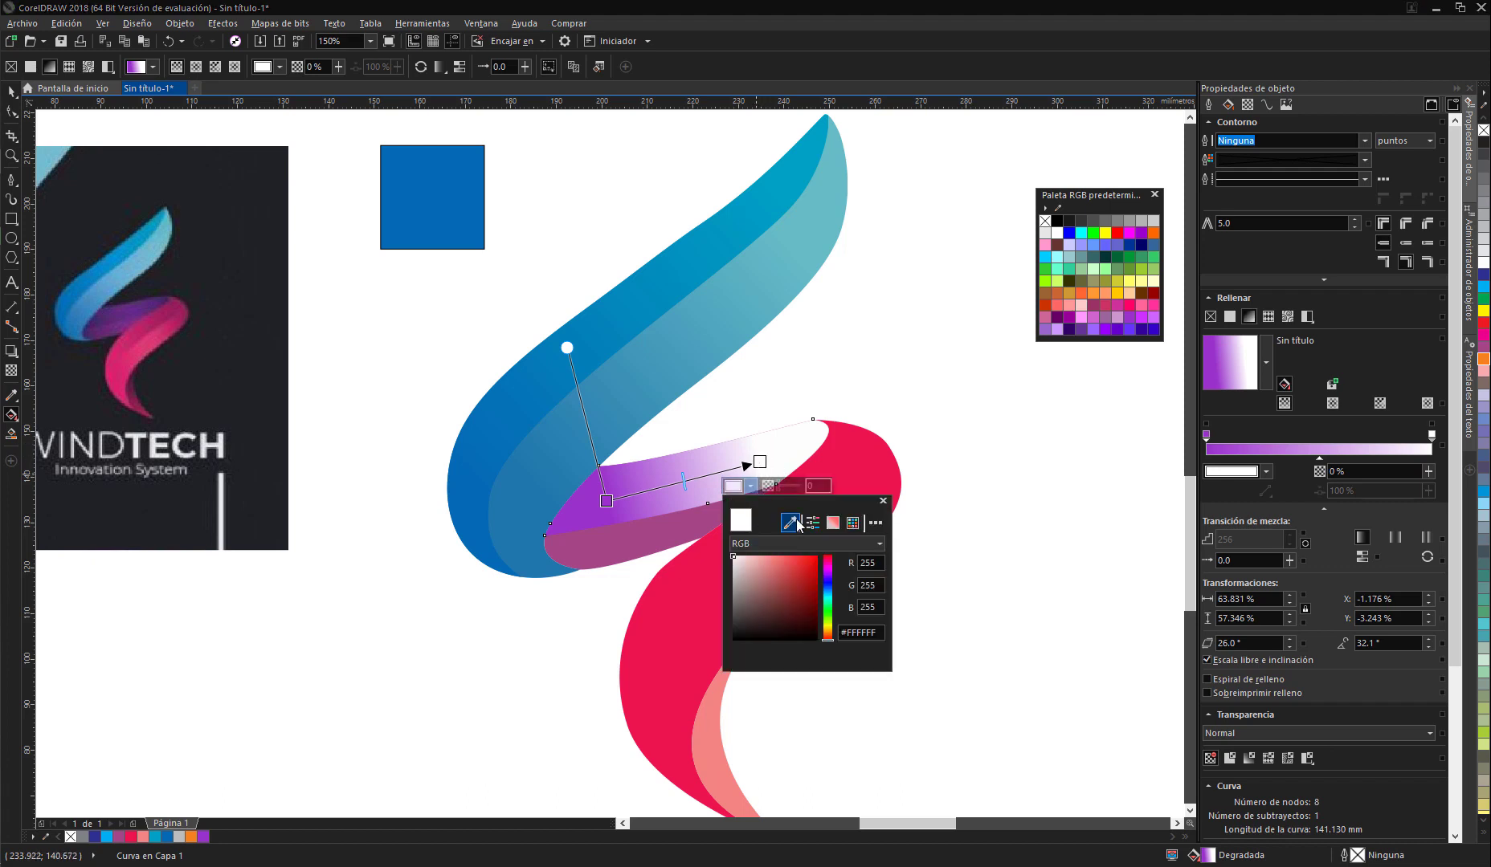
click(790, 523)
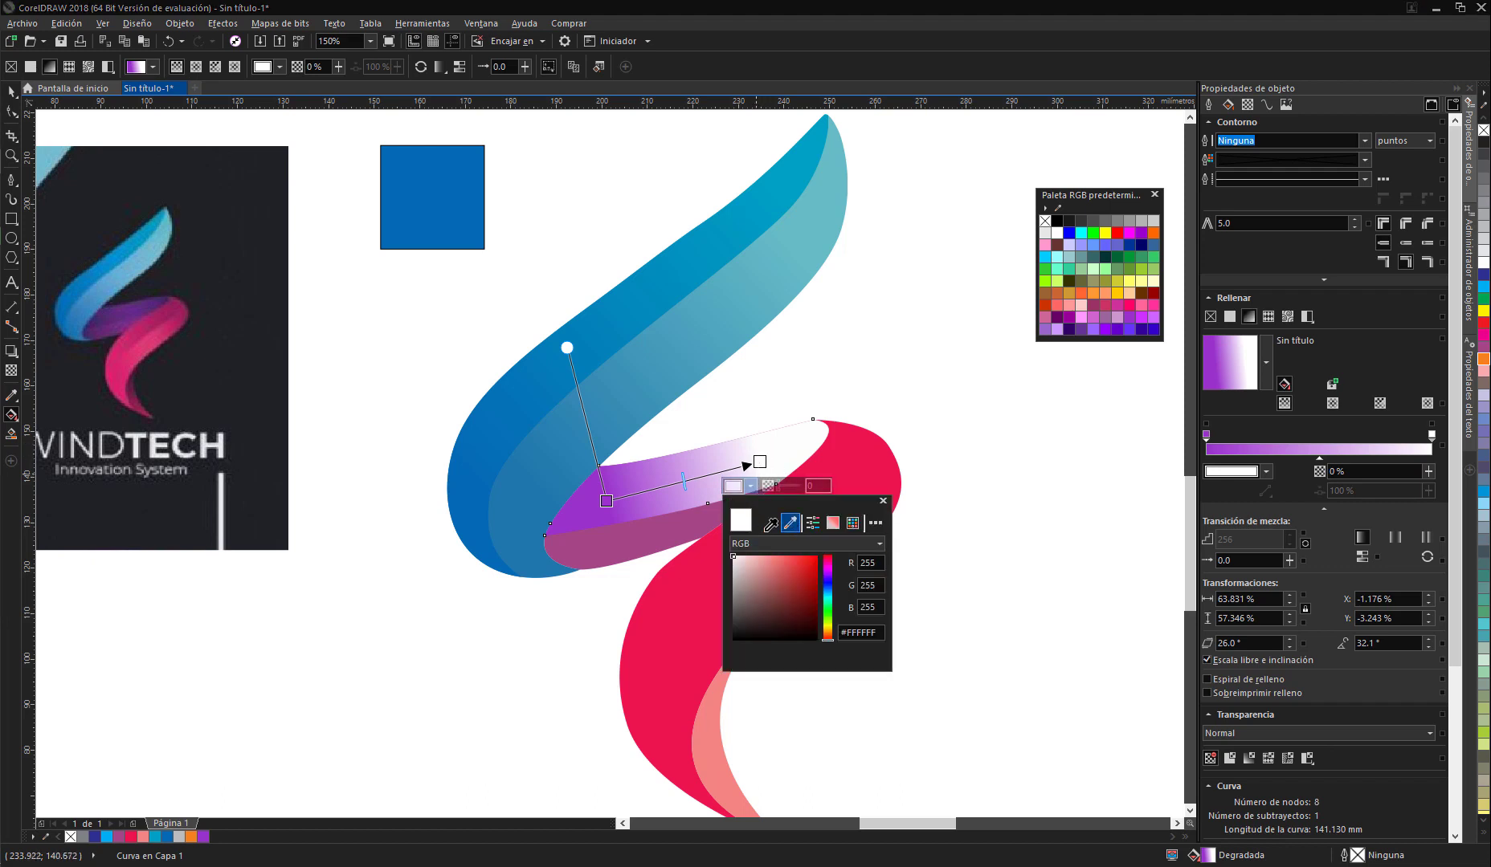
click(159, 298)
Step: Set the start colour of the shading shape's gradient to the bluish purple #3D2D6B sampled from the reference logo's band
click(607, 505)
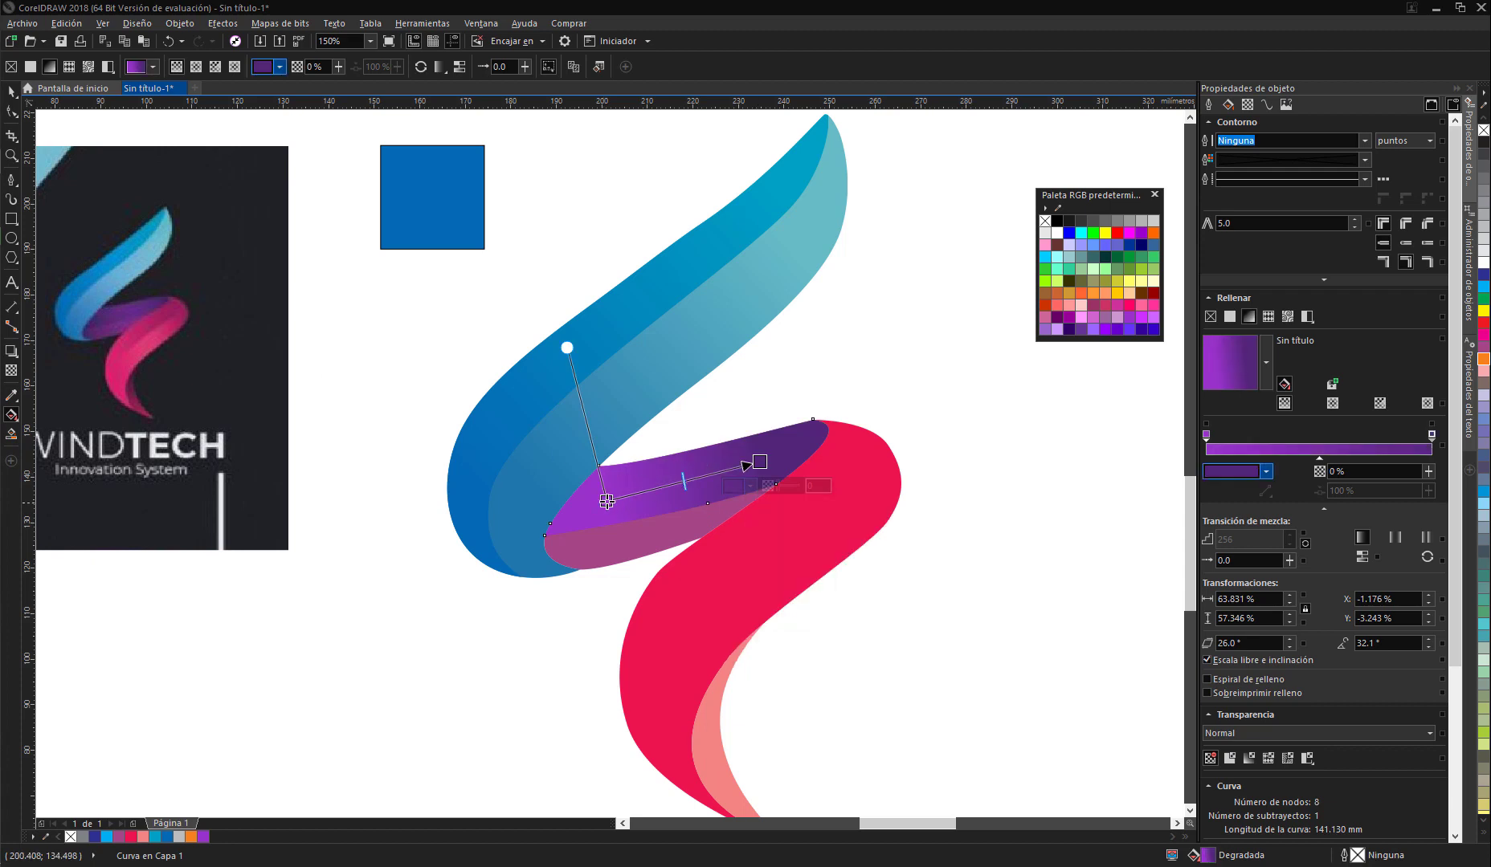
click(602, 502)
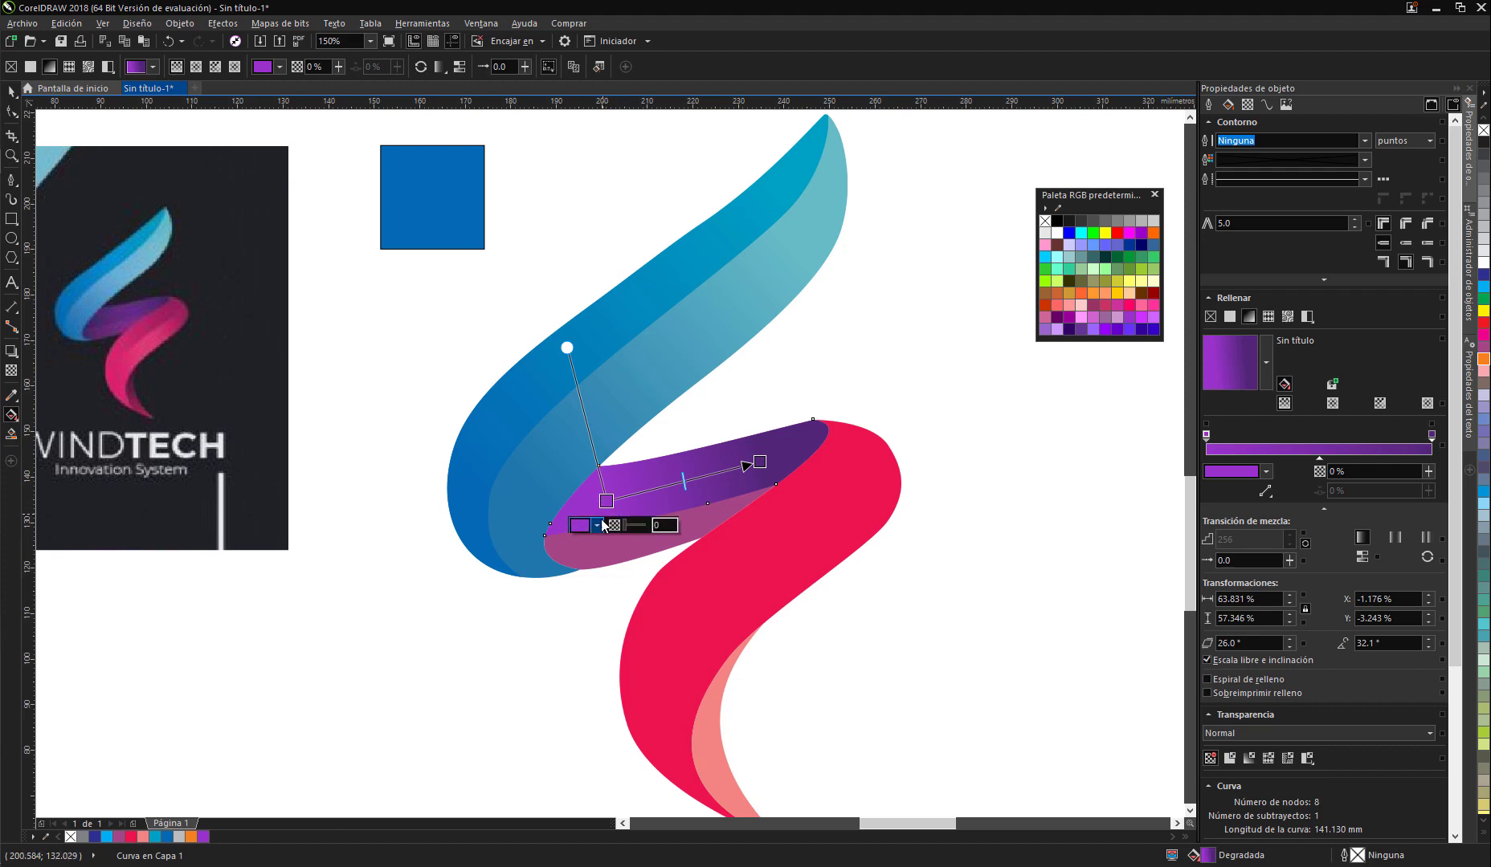
click(595, 526)
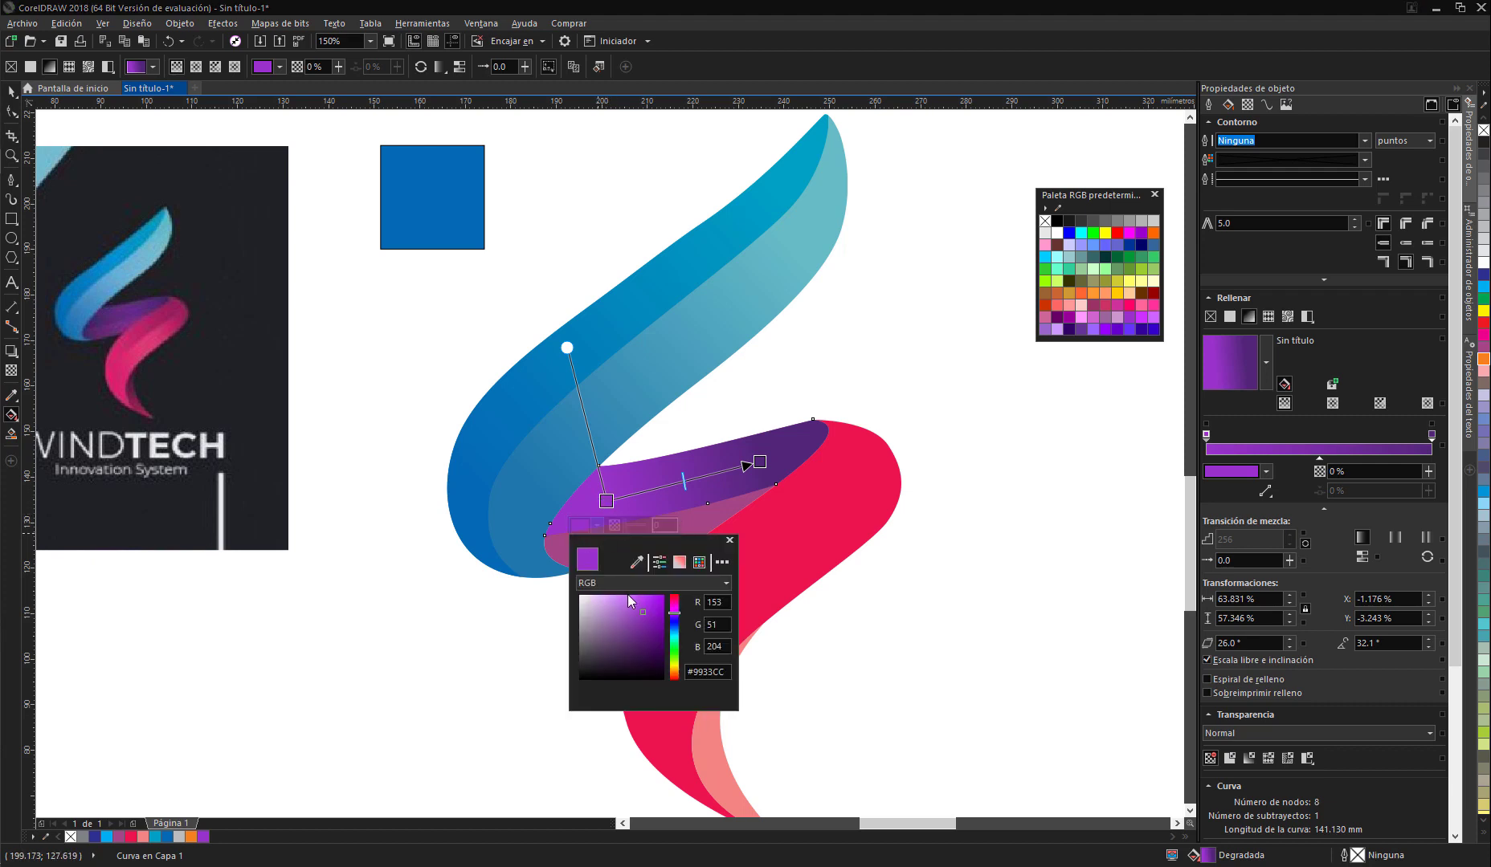
click(637, 563)
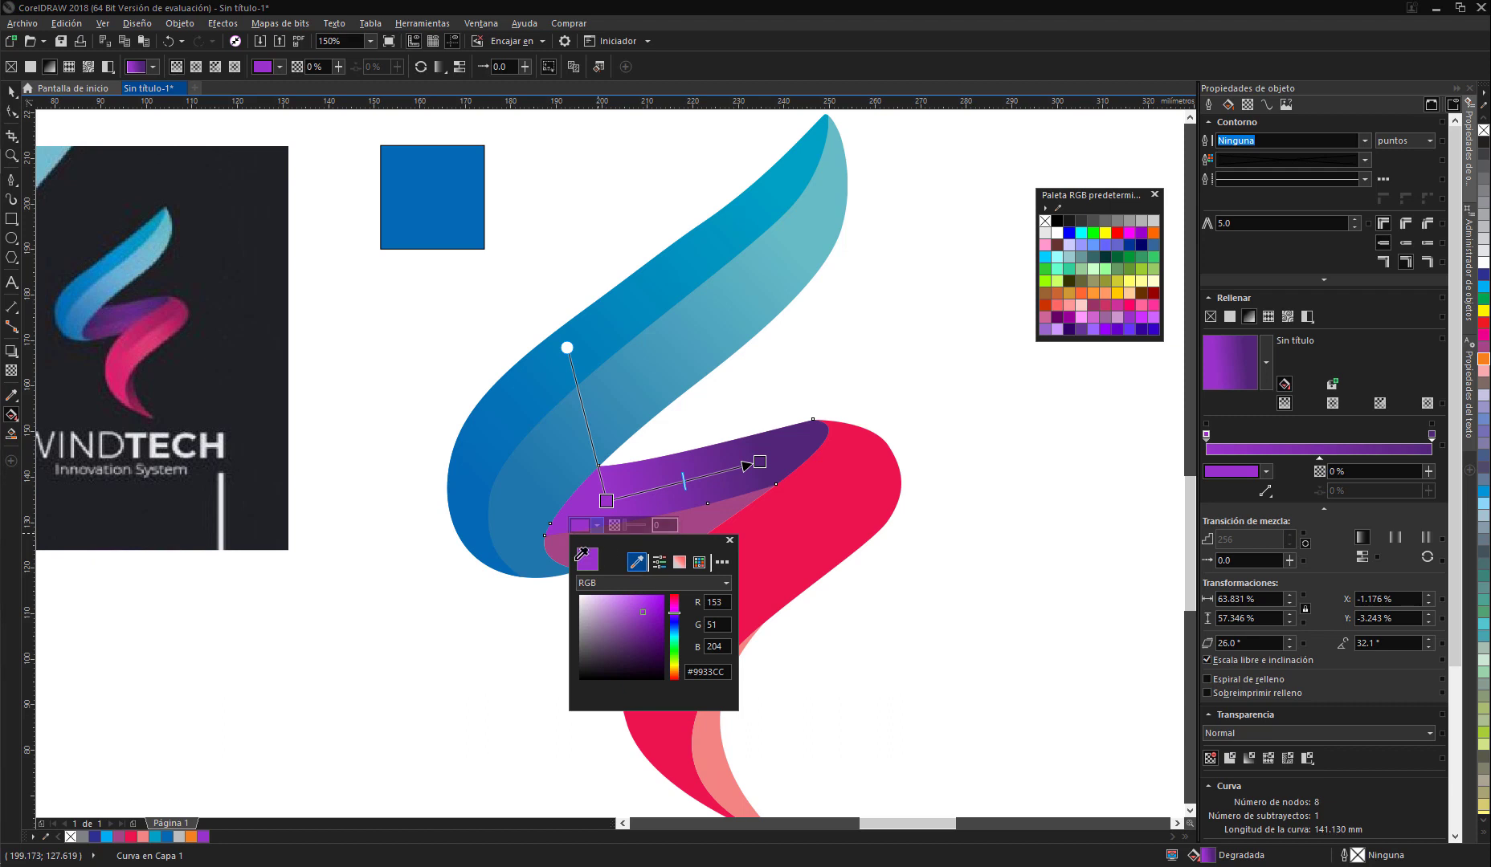
click(94, 318)
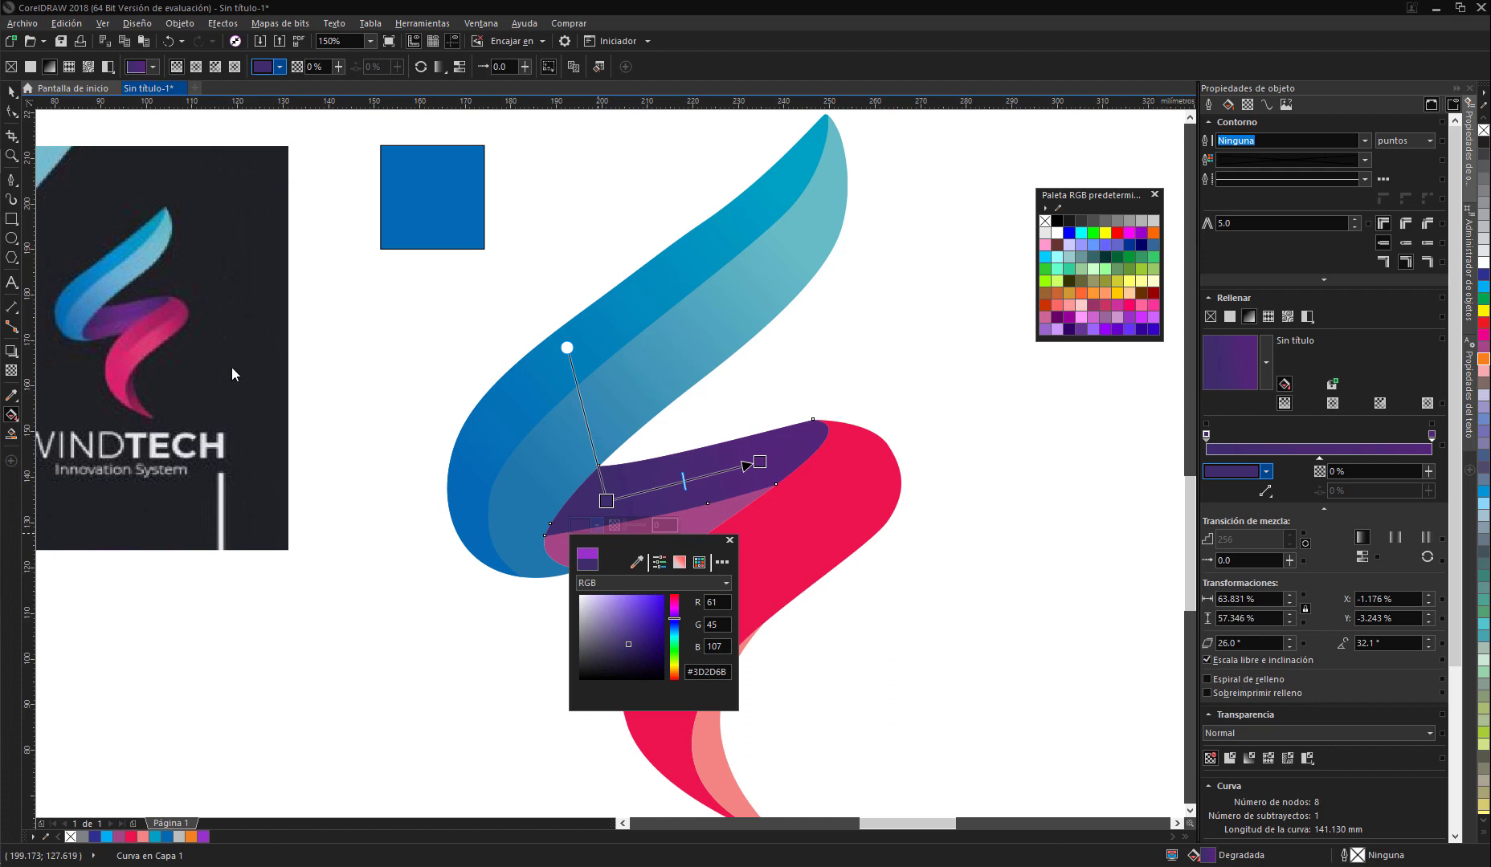
click(308, 357)
drag(310, 360, 465, 395)
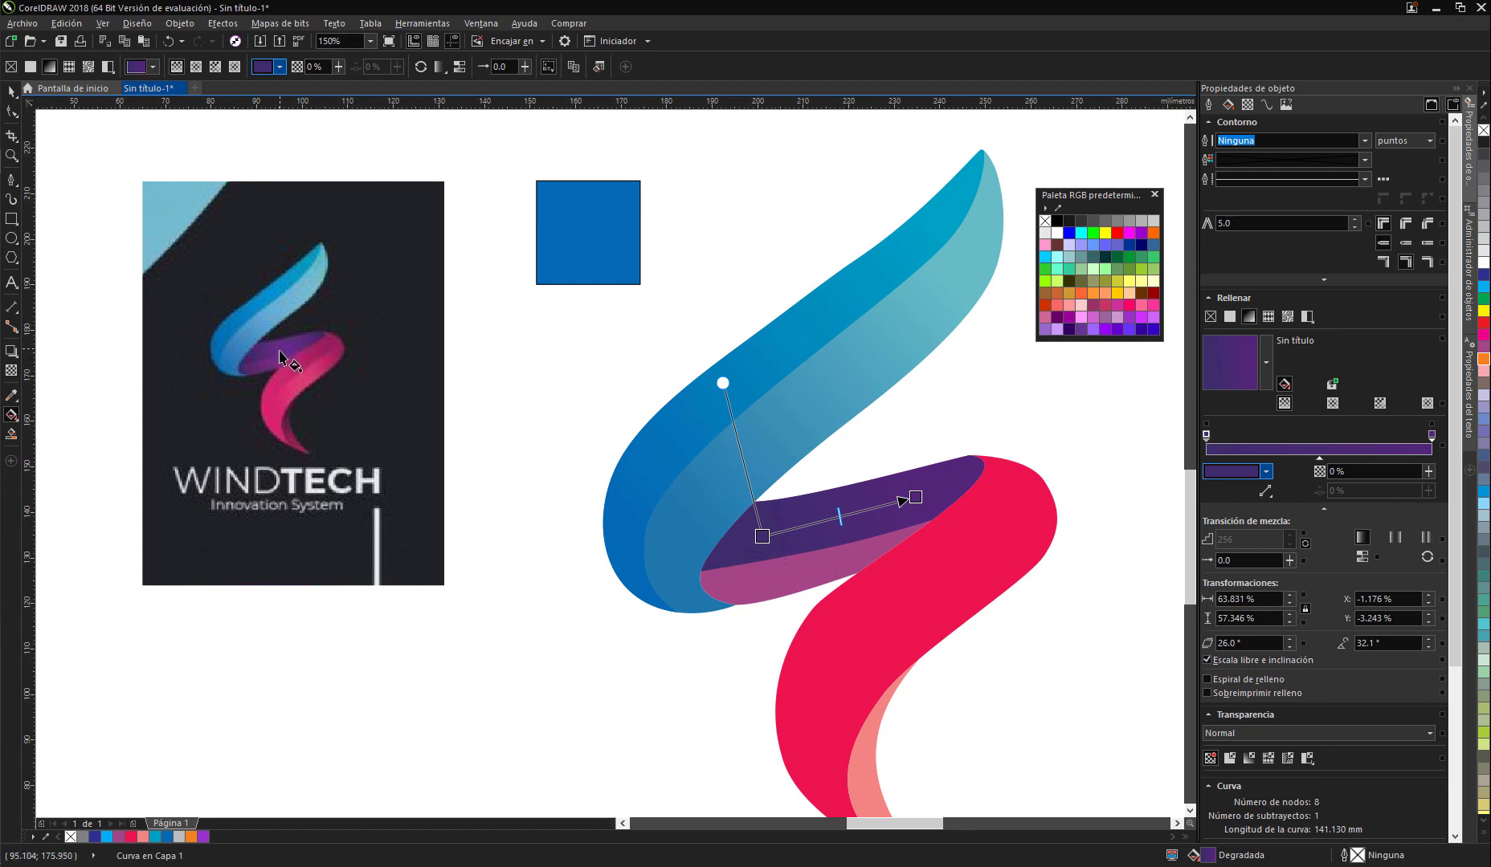
Step: Add a middle colour node at 53% on the shading shape's gradient and set it to purple #632B82 sampled from the reference
double_click(831, 519)
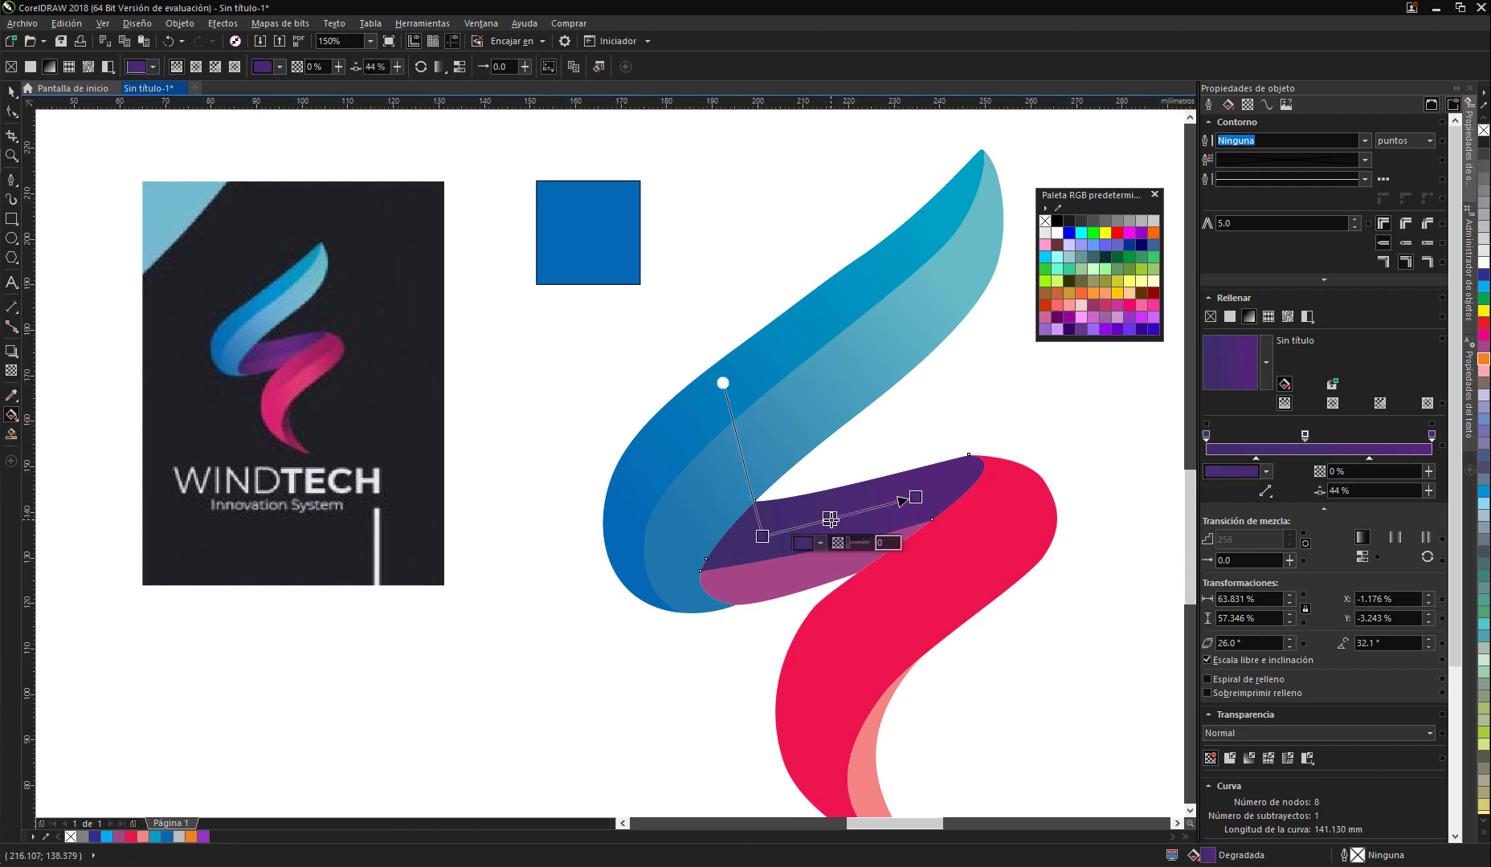
drag(833, 519, 843, 516)
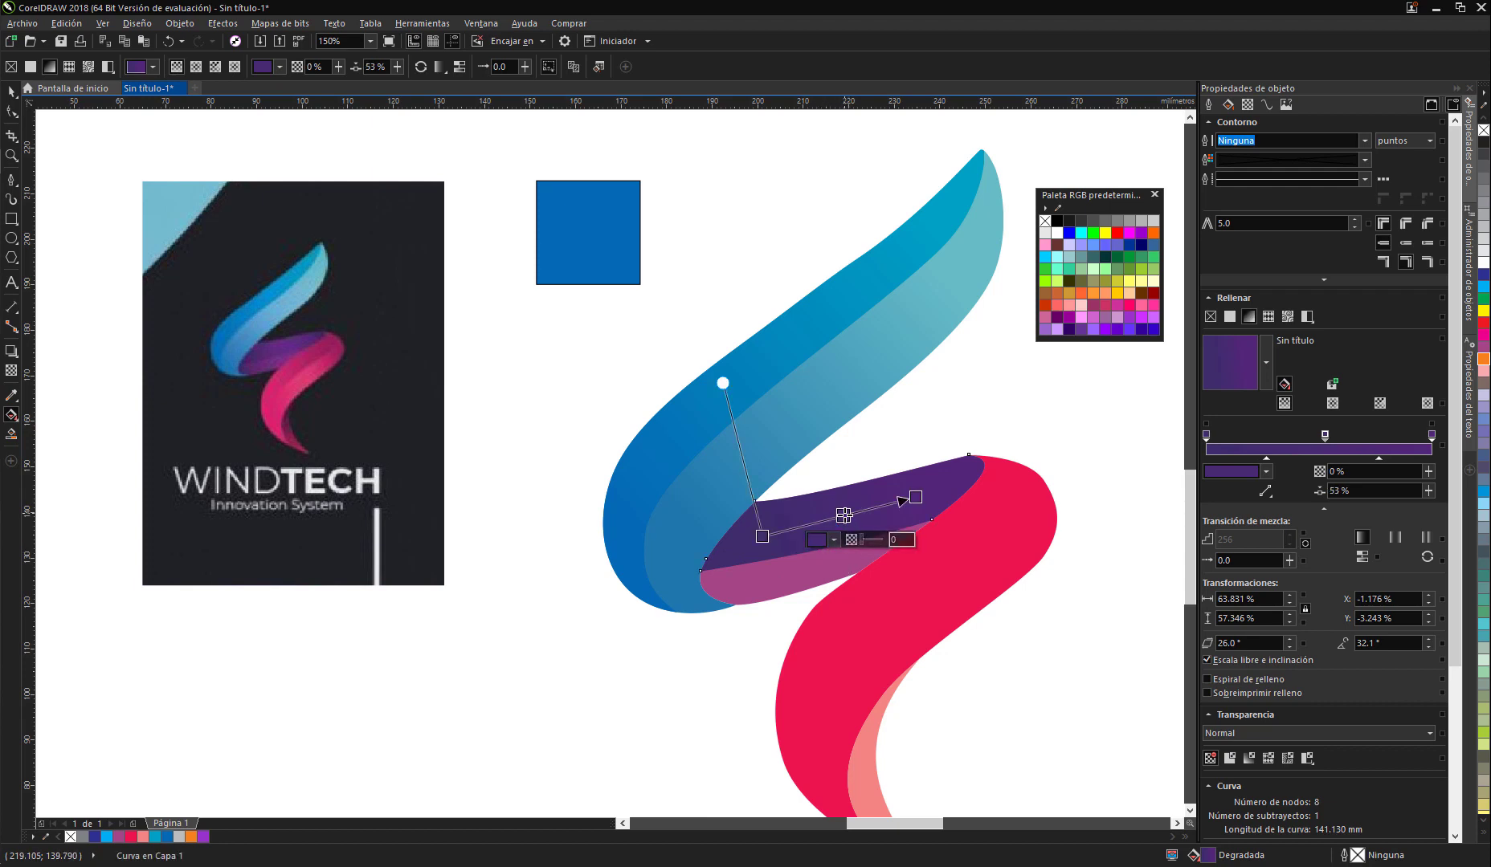
click(836, 541)
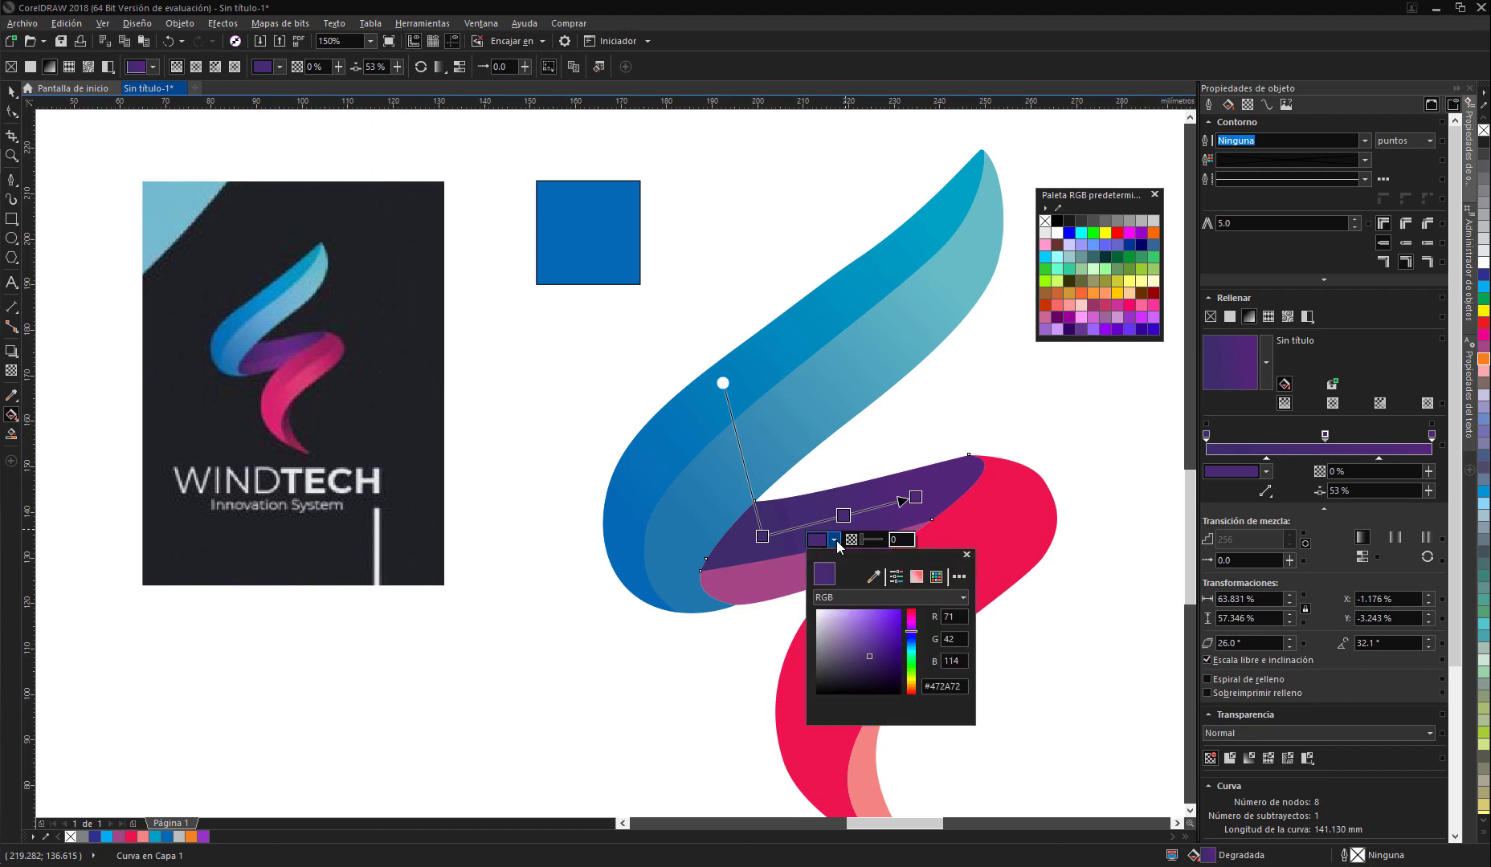
click(873, 577)
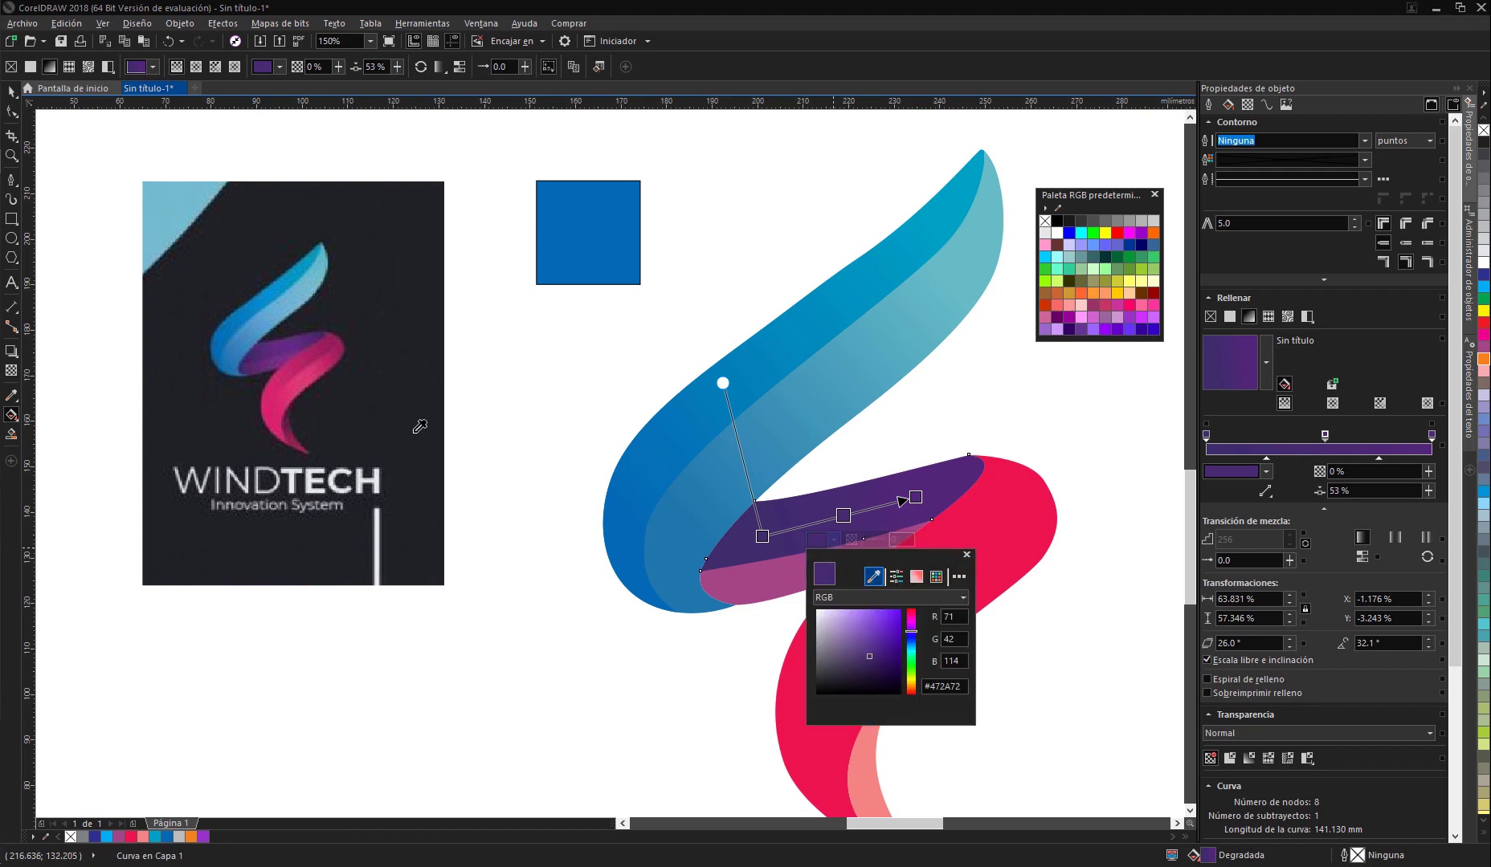
click(281, 349)
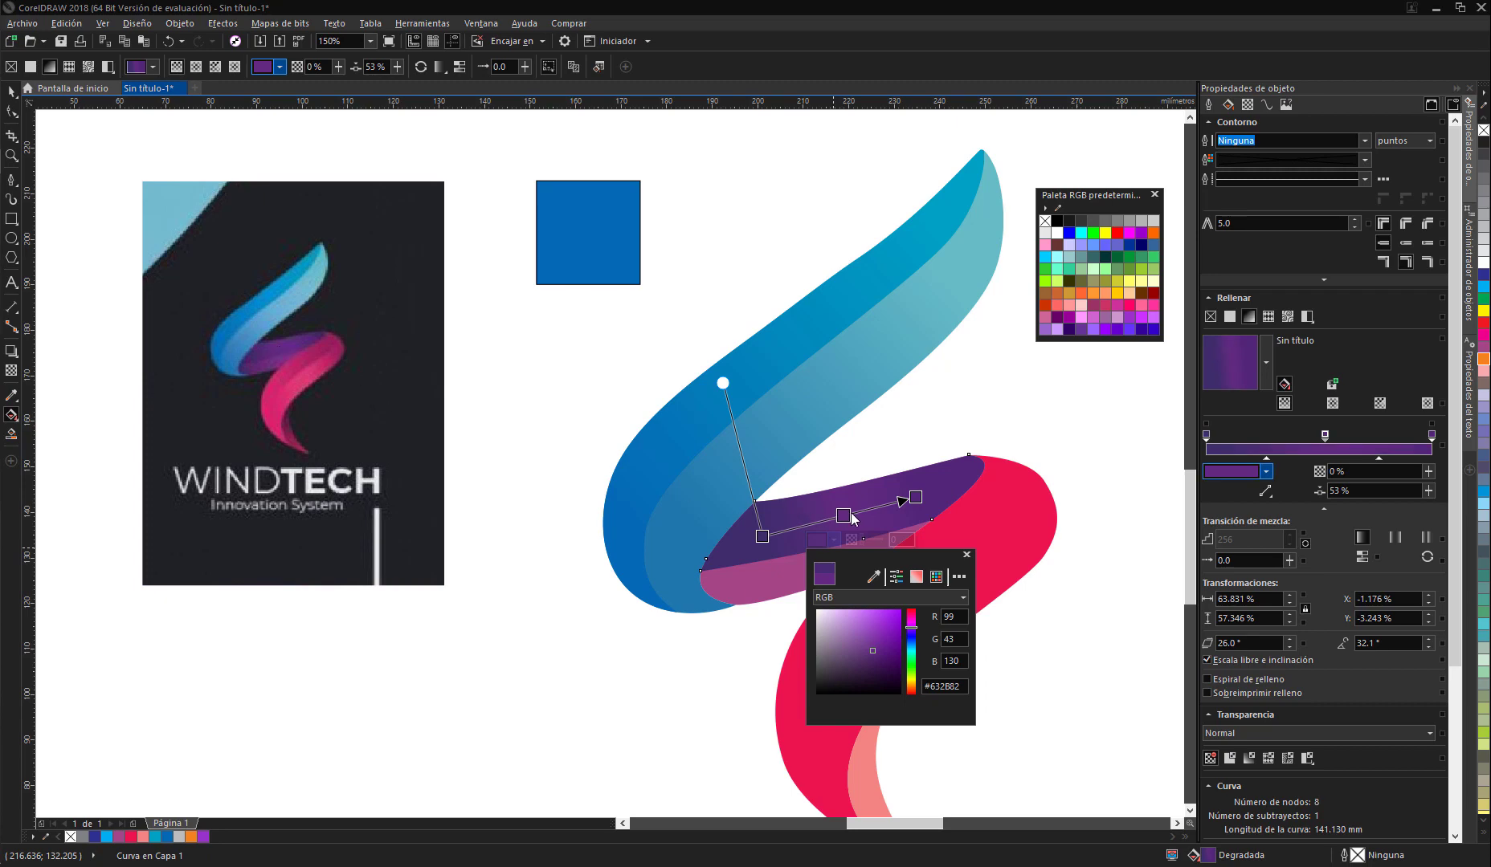
Step: Compare with the reference band, lighten the middle colour of the shading shape's gradient to a brighter purple, and deselect the shape
scroll(323, 349, up, 4)
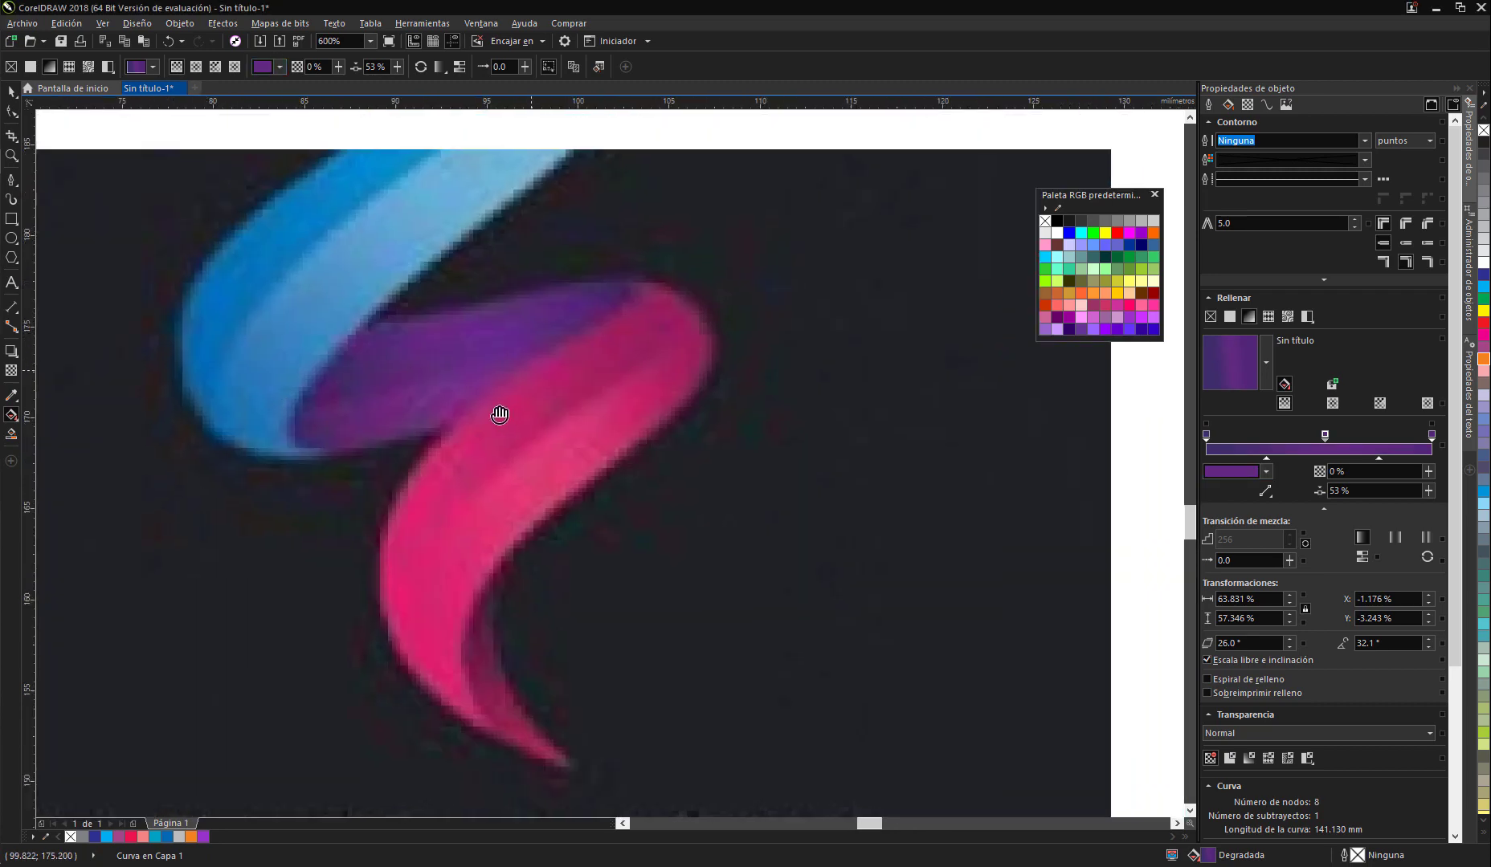
scroll(459, 389, down, 3)
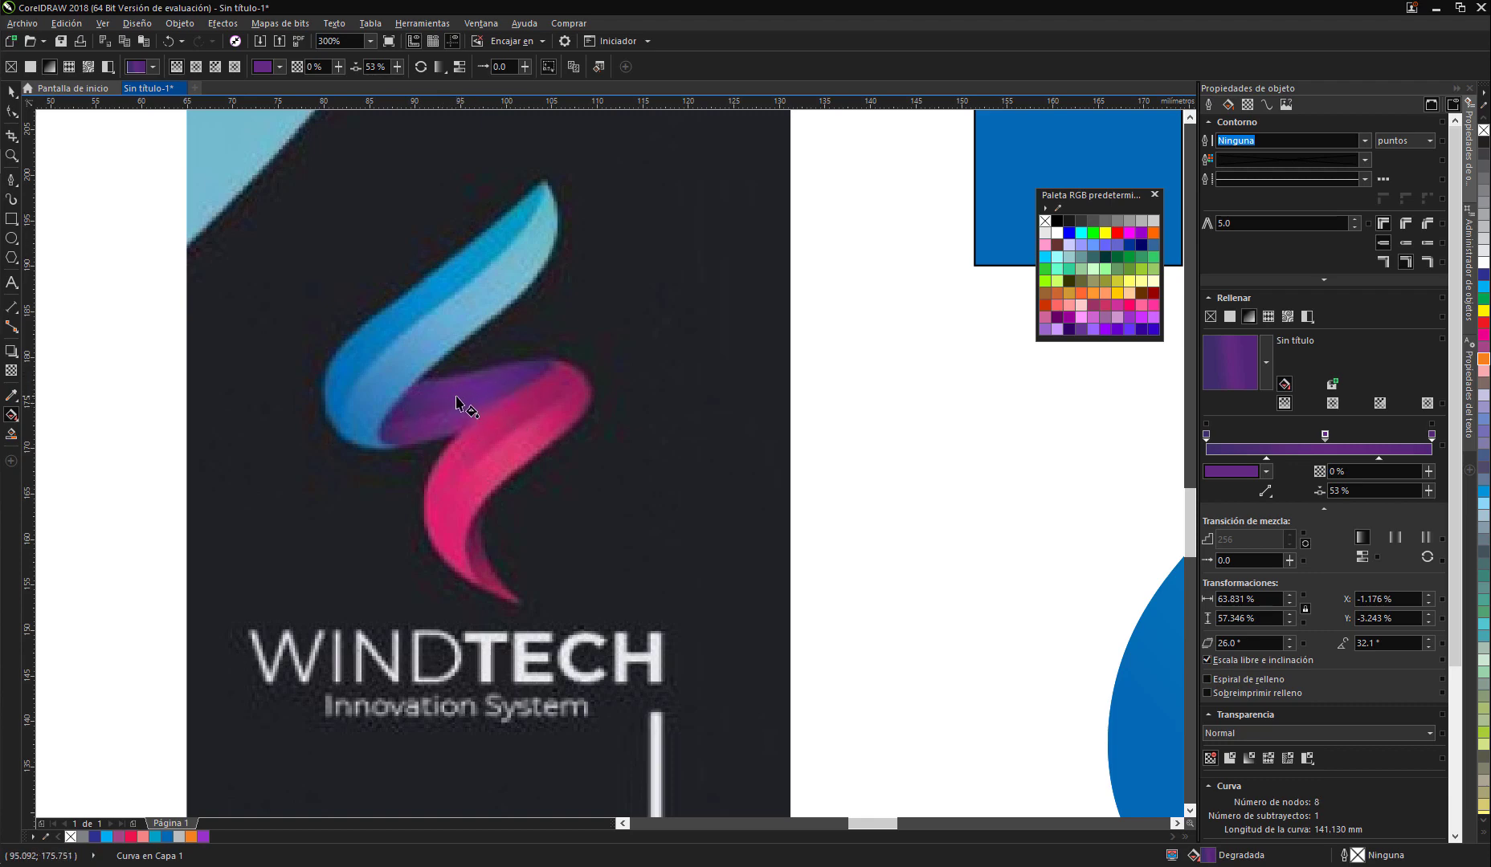
scroll(461, 404, down, 1)
drag(979, 489, 740, 482)
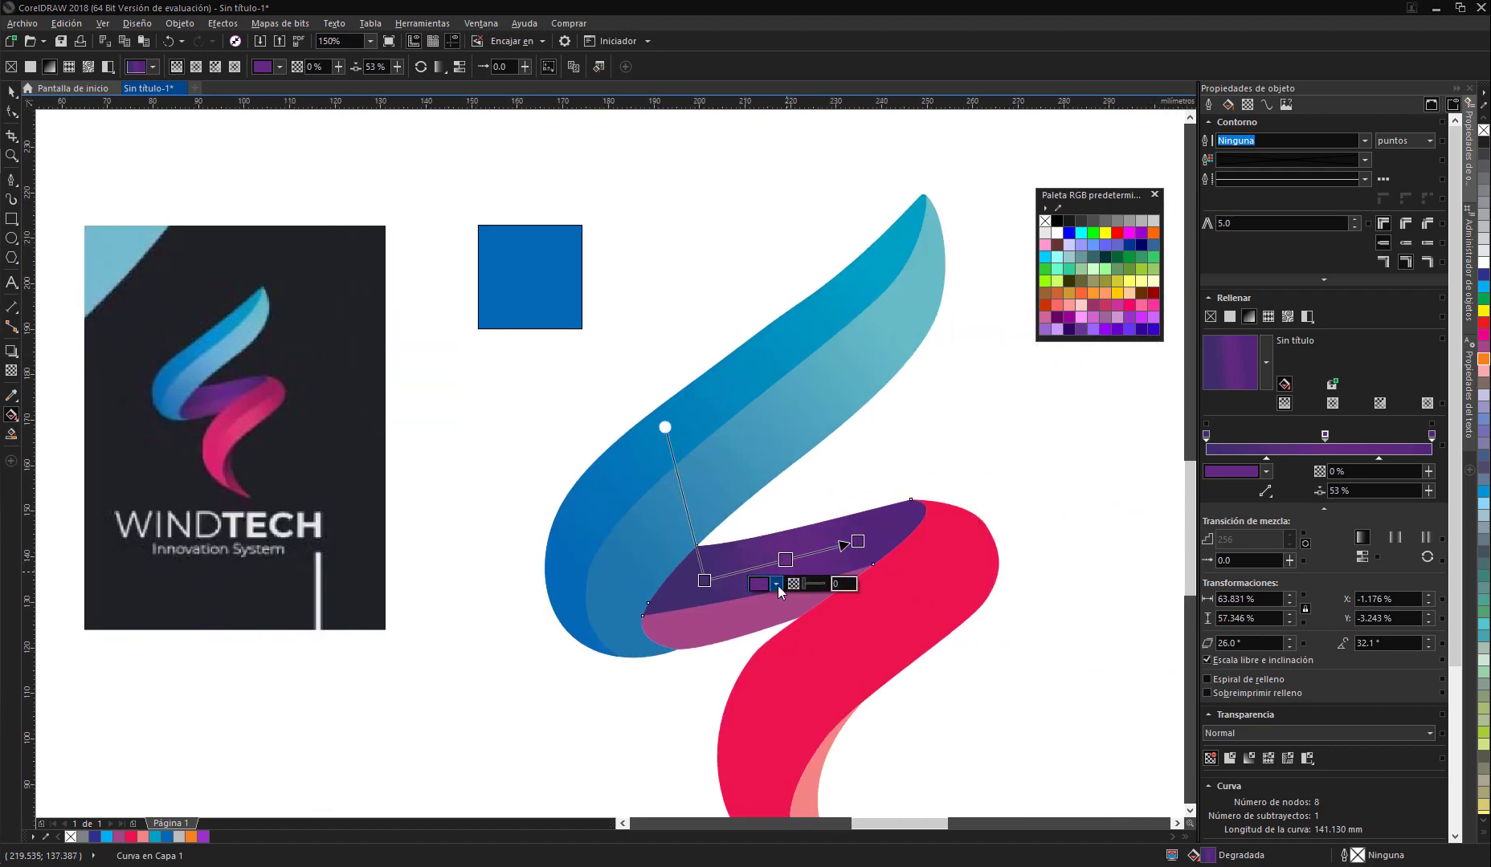
click(777, 585)
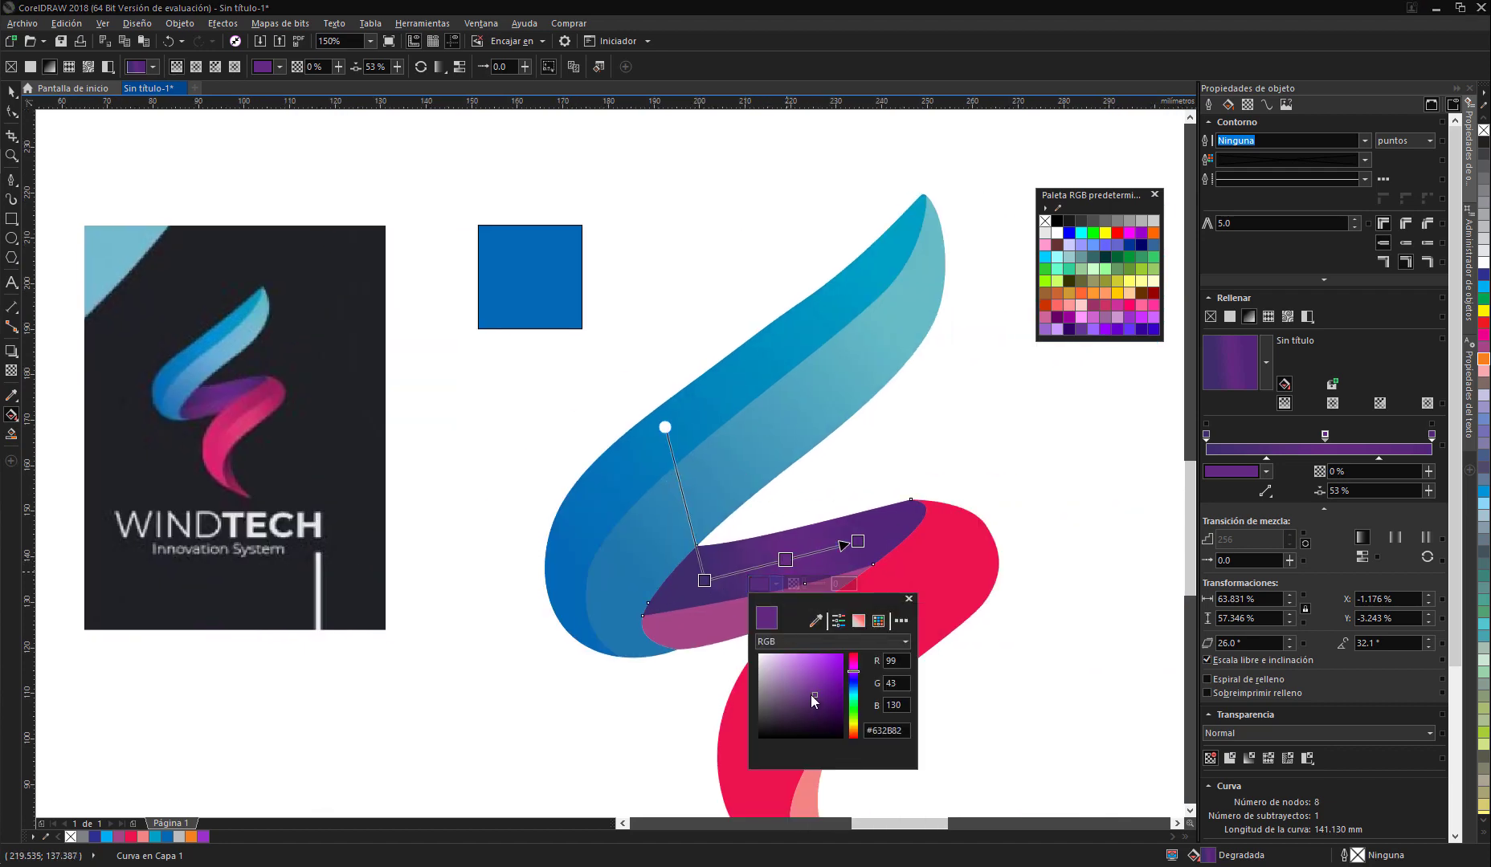
drag(814, 691, 807, 675)
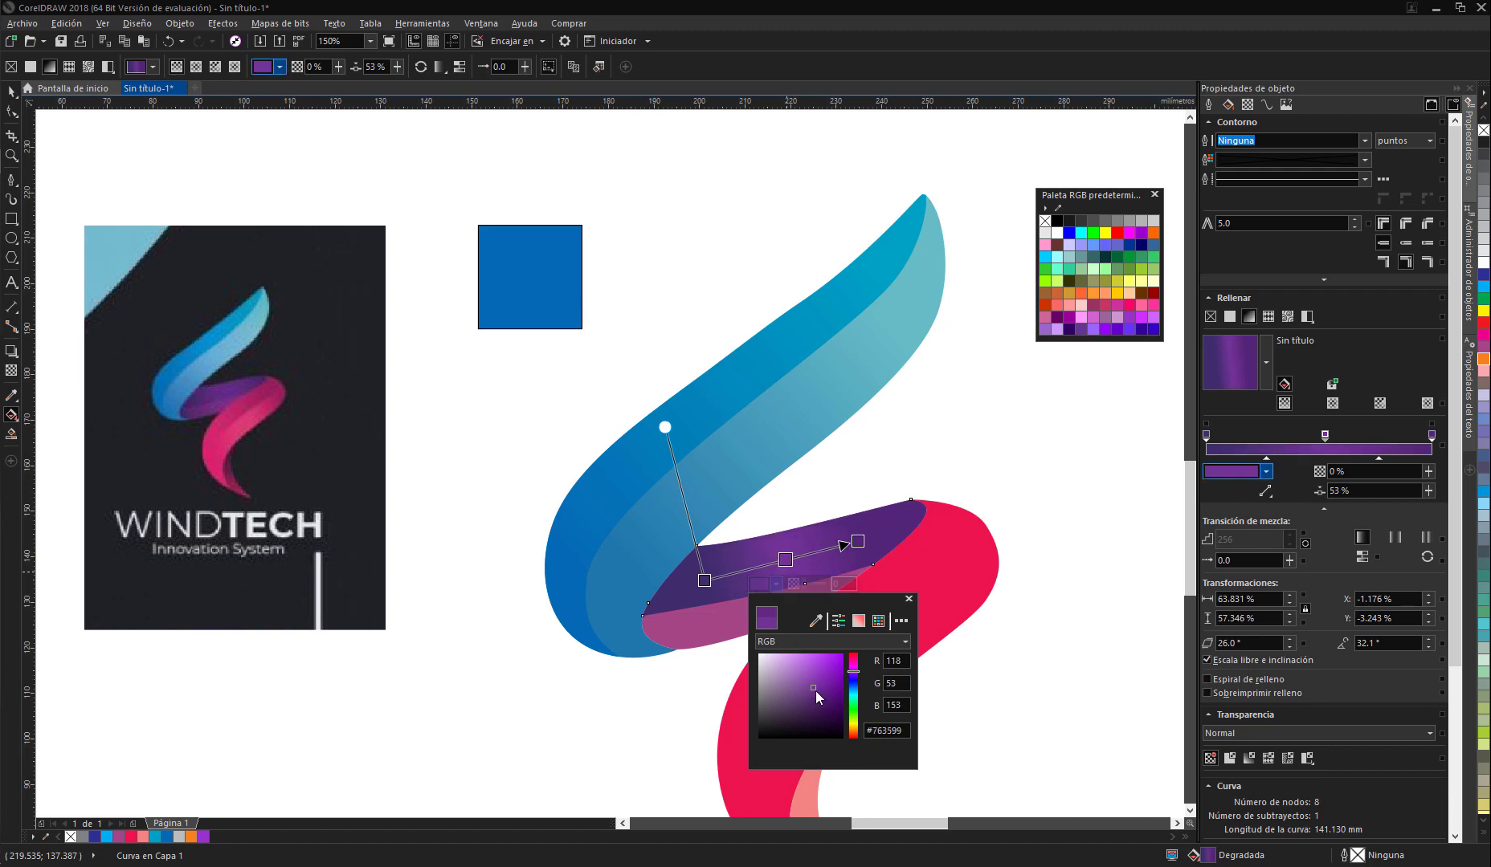
drag(815, 688, 811, 683)
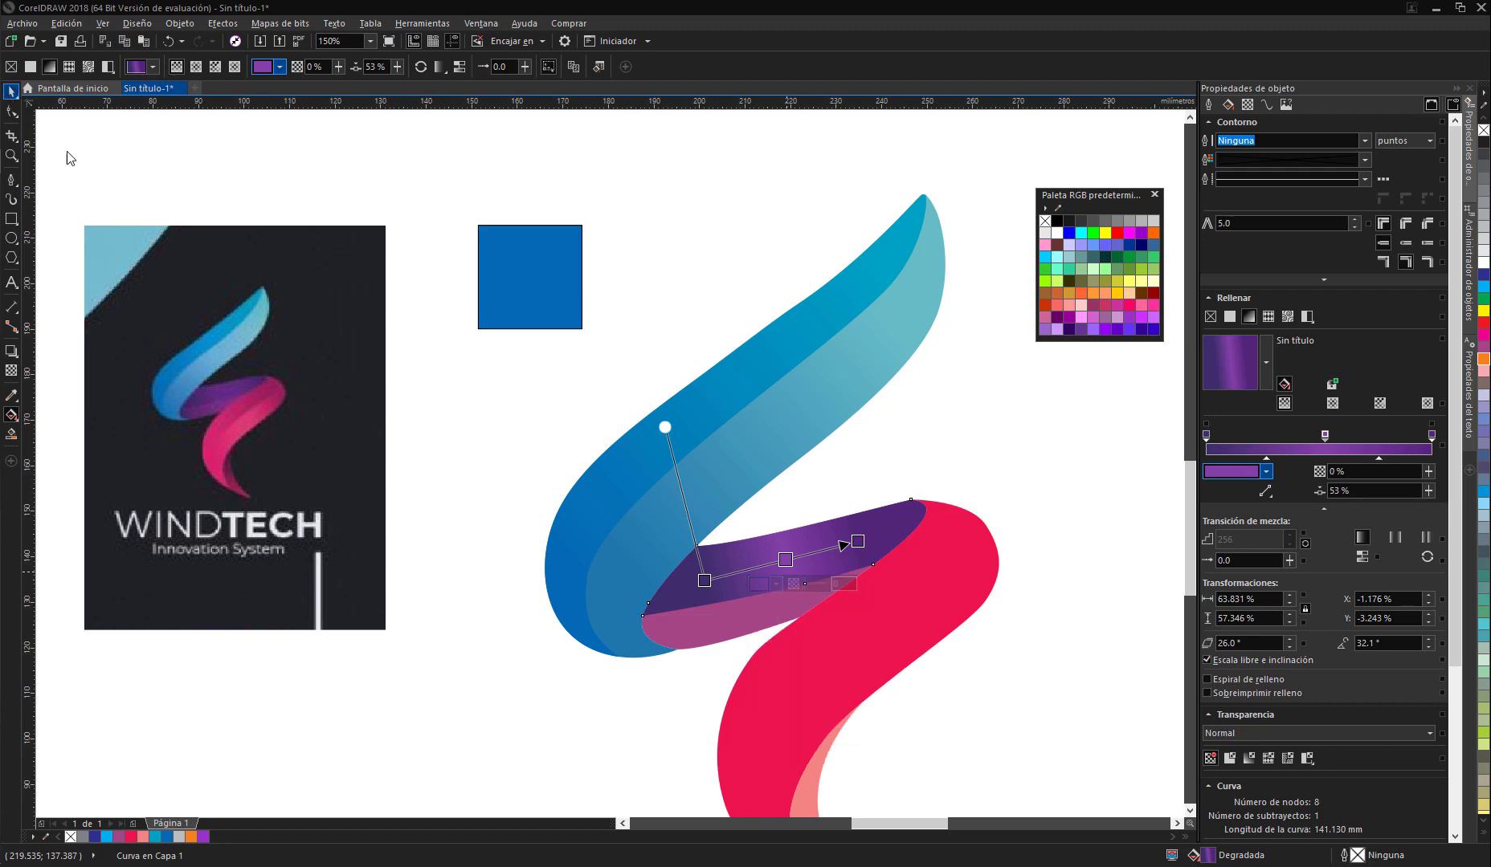
key(space)
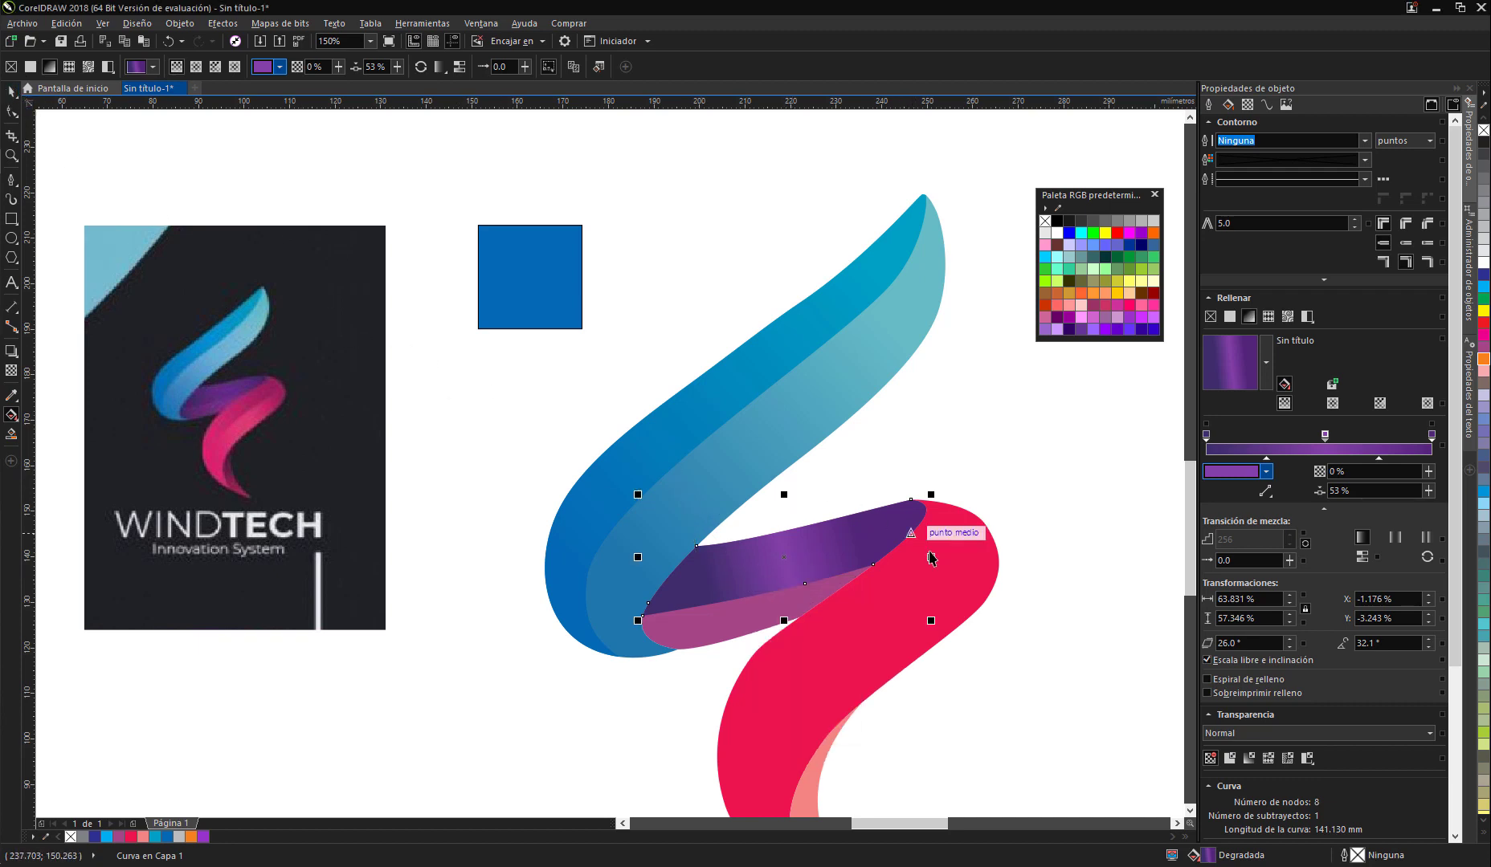
click(981, 444)
Step: Apply a linear gradient running lengthwise along the magenta-purple band behind the trimmed shading shape
drag(826, 519, 759, 417)
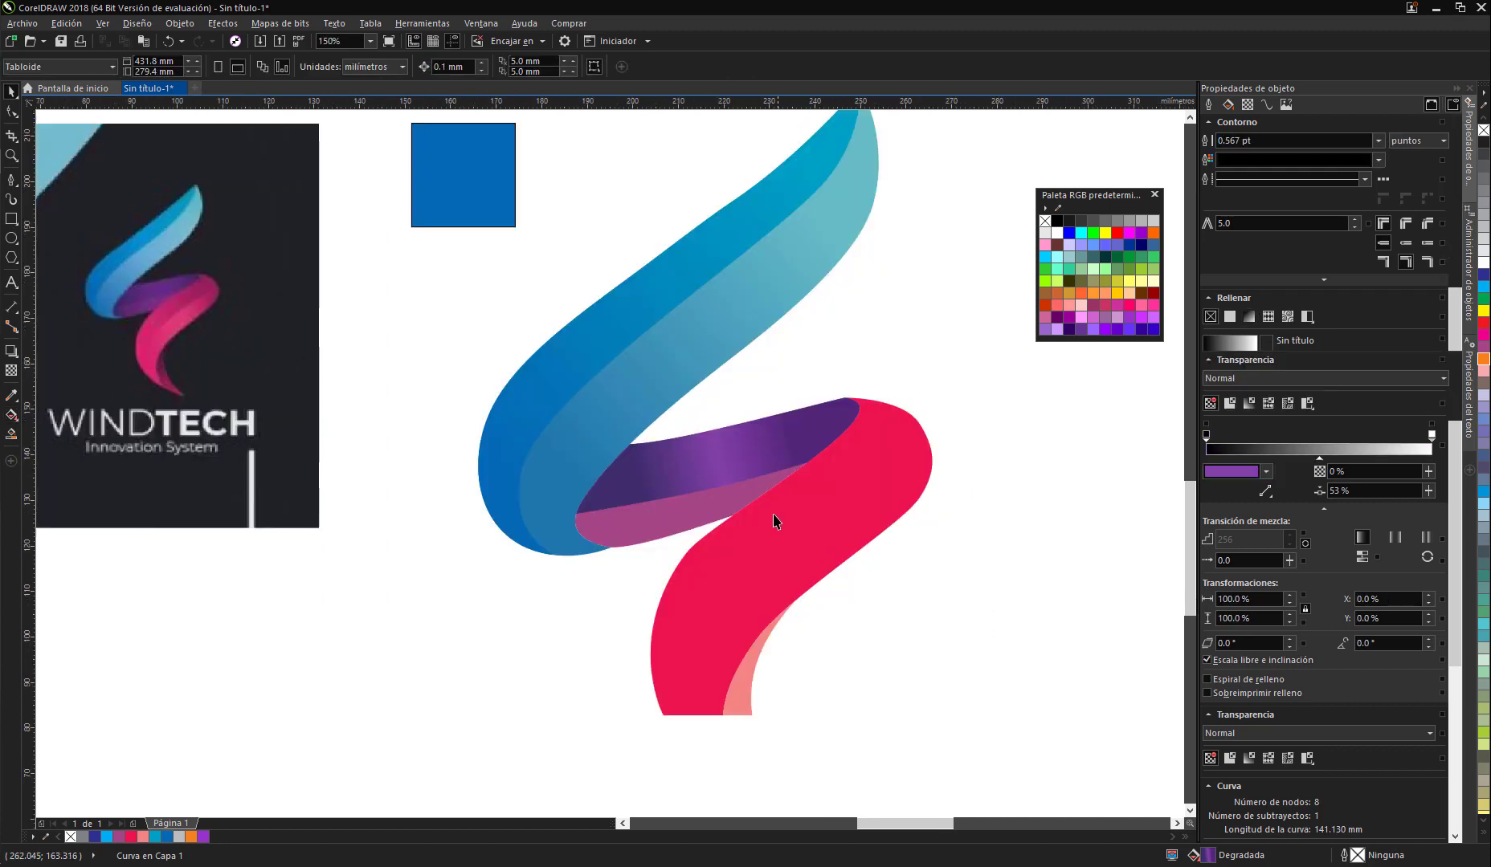
click(763, 458)
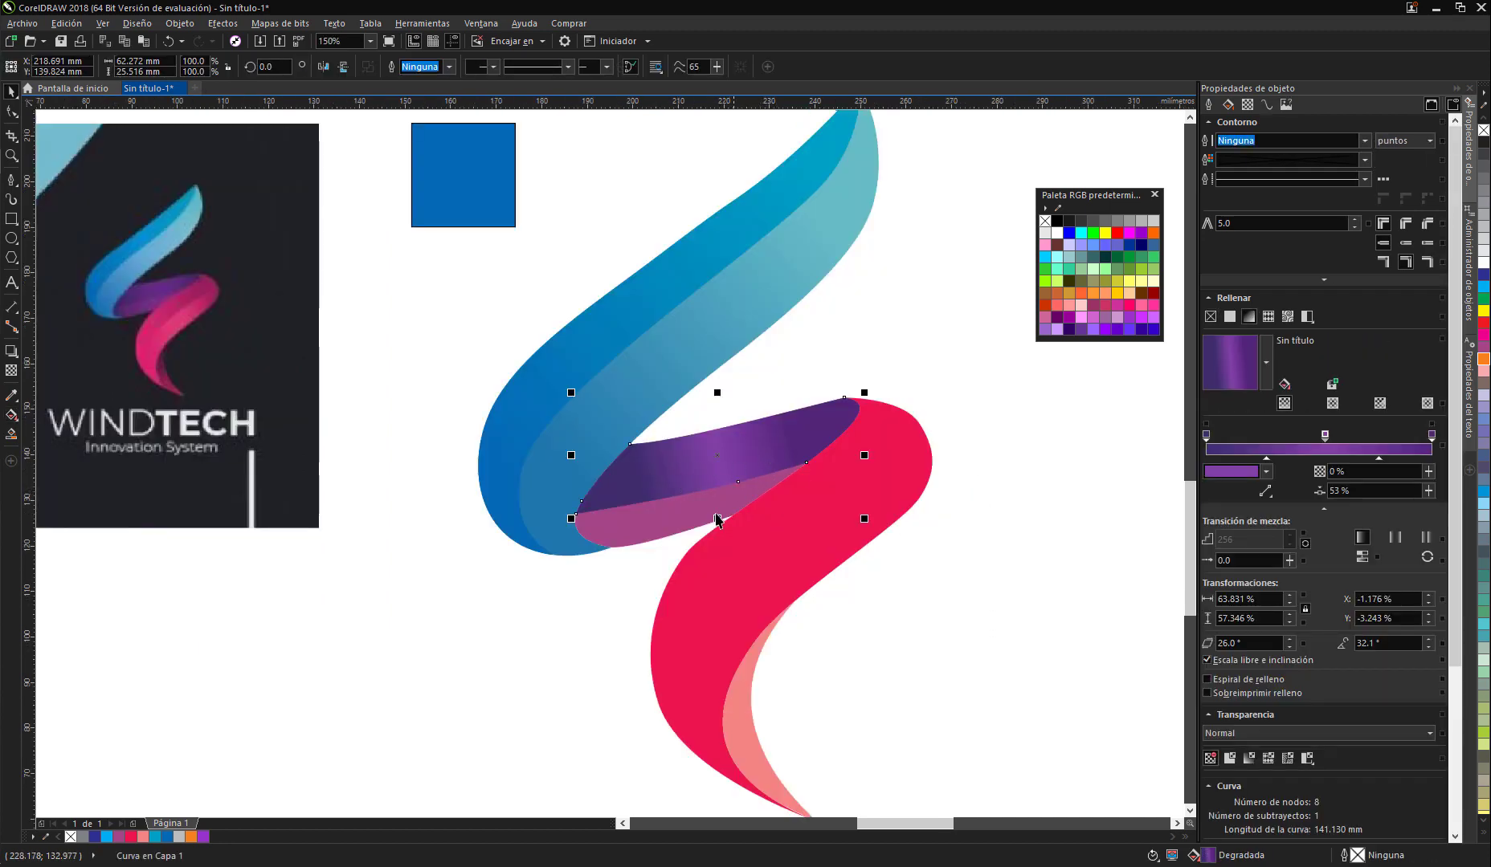
drag(608, 538, 689, 560)
click(739, 555)
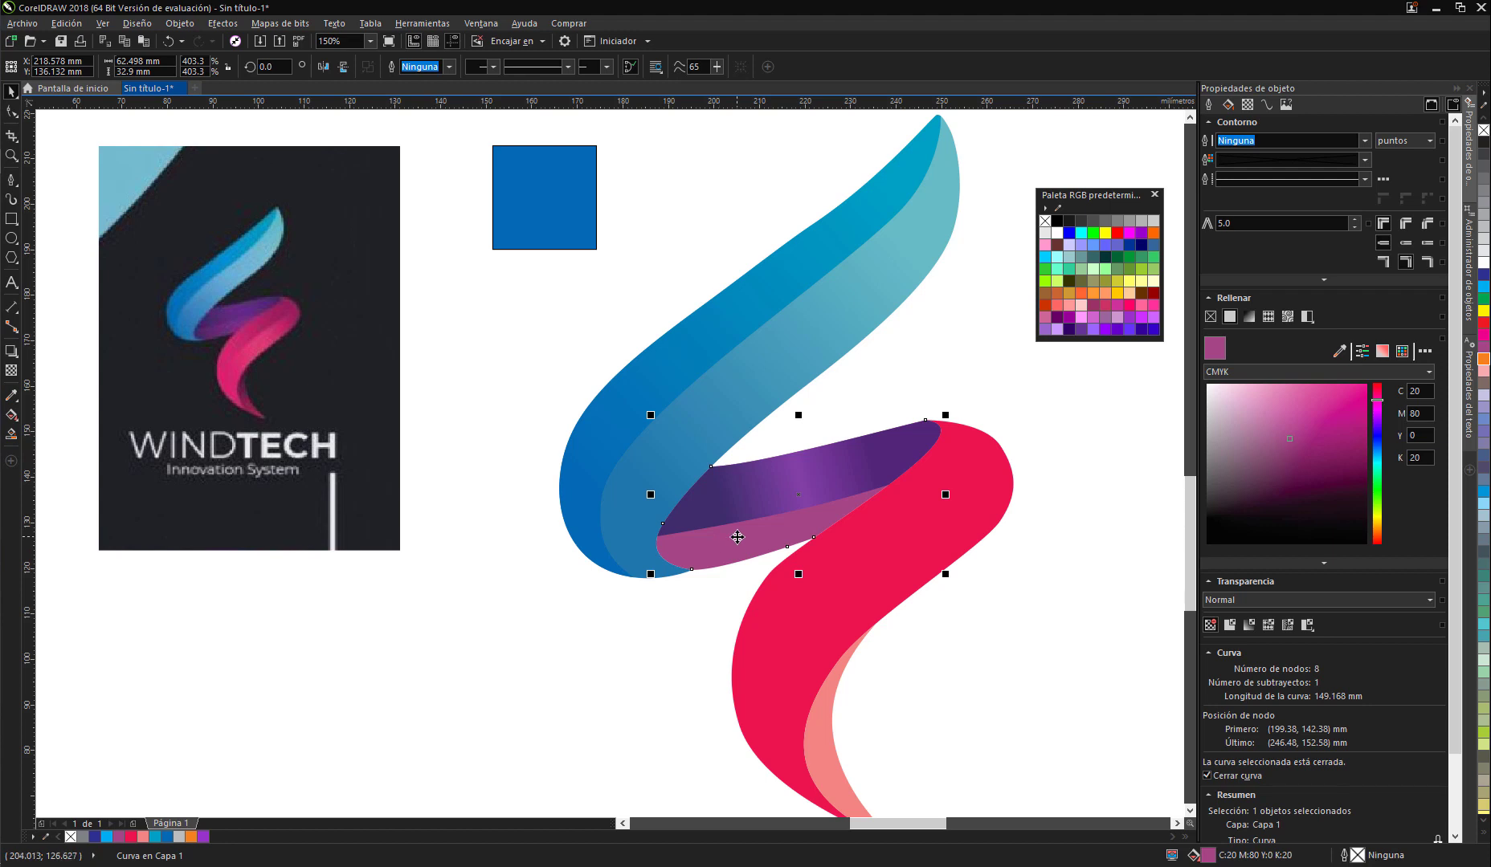
click(719, 596)
click(719, 556)
drag(779, 511, 666, 419)
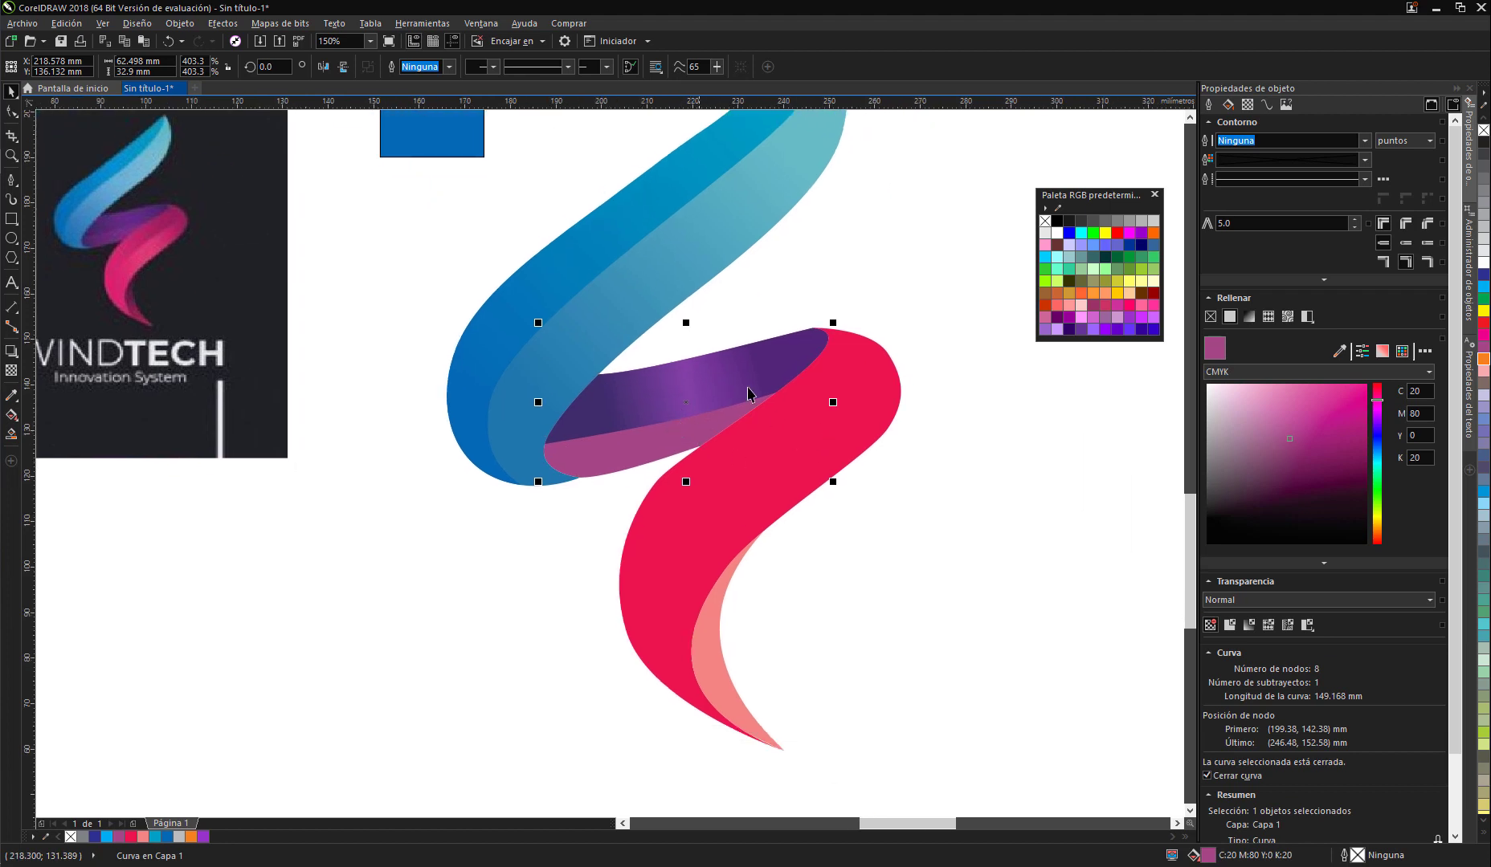
drag(522, 471, 566, 516)
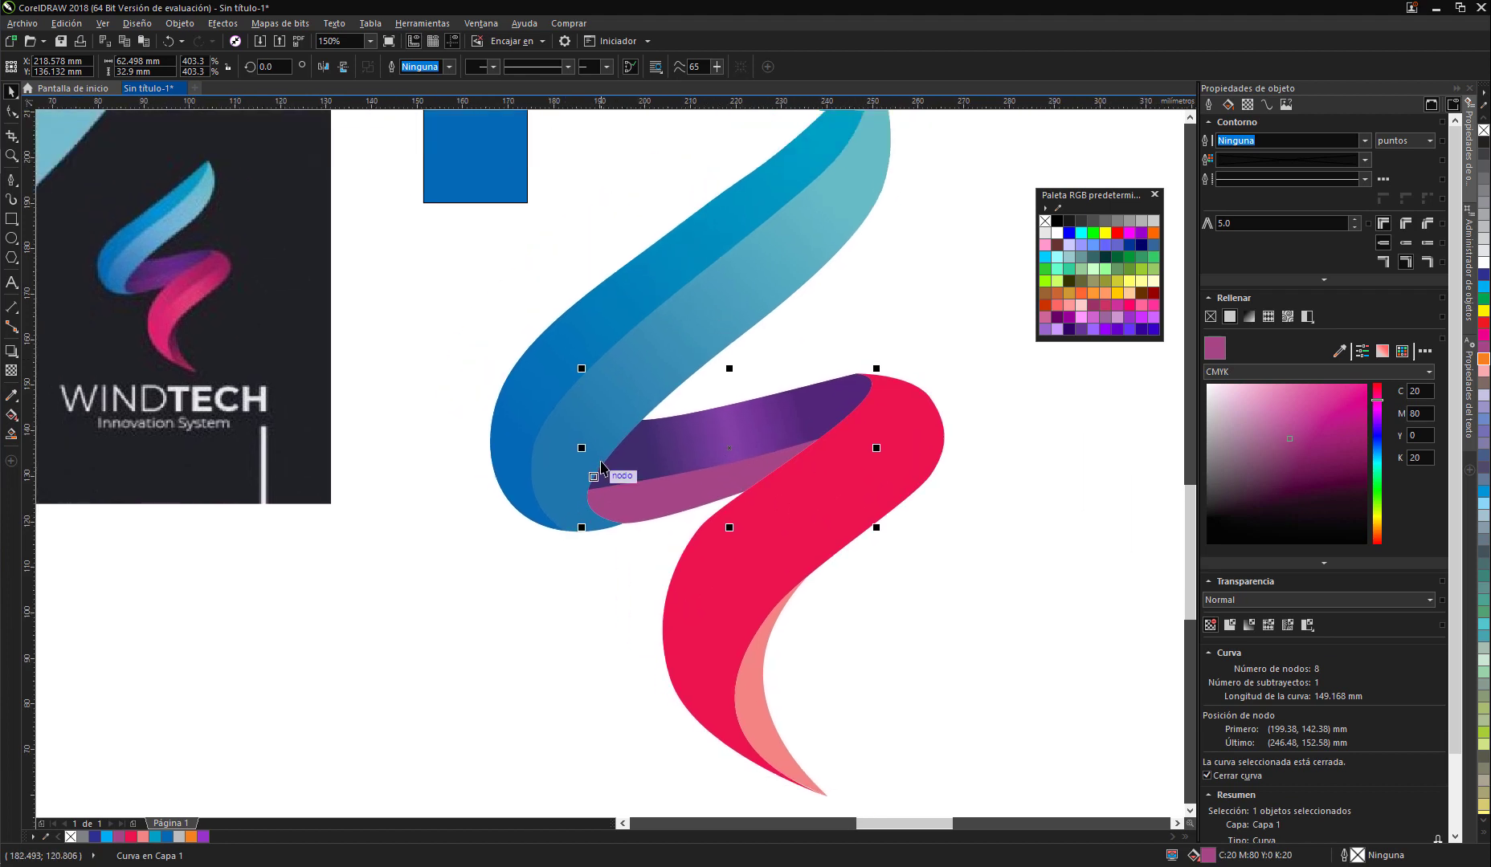
click(642, 506)
click(645, 514)
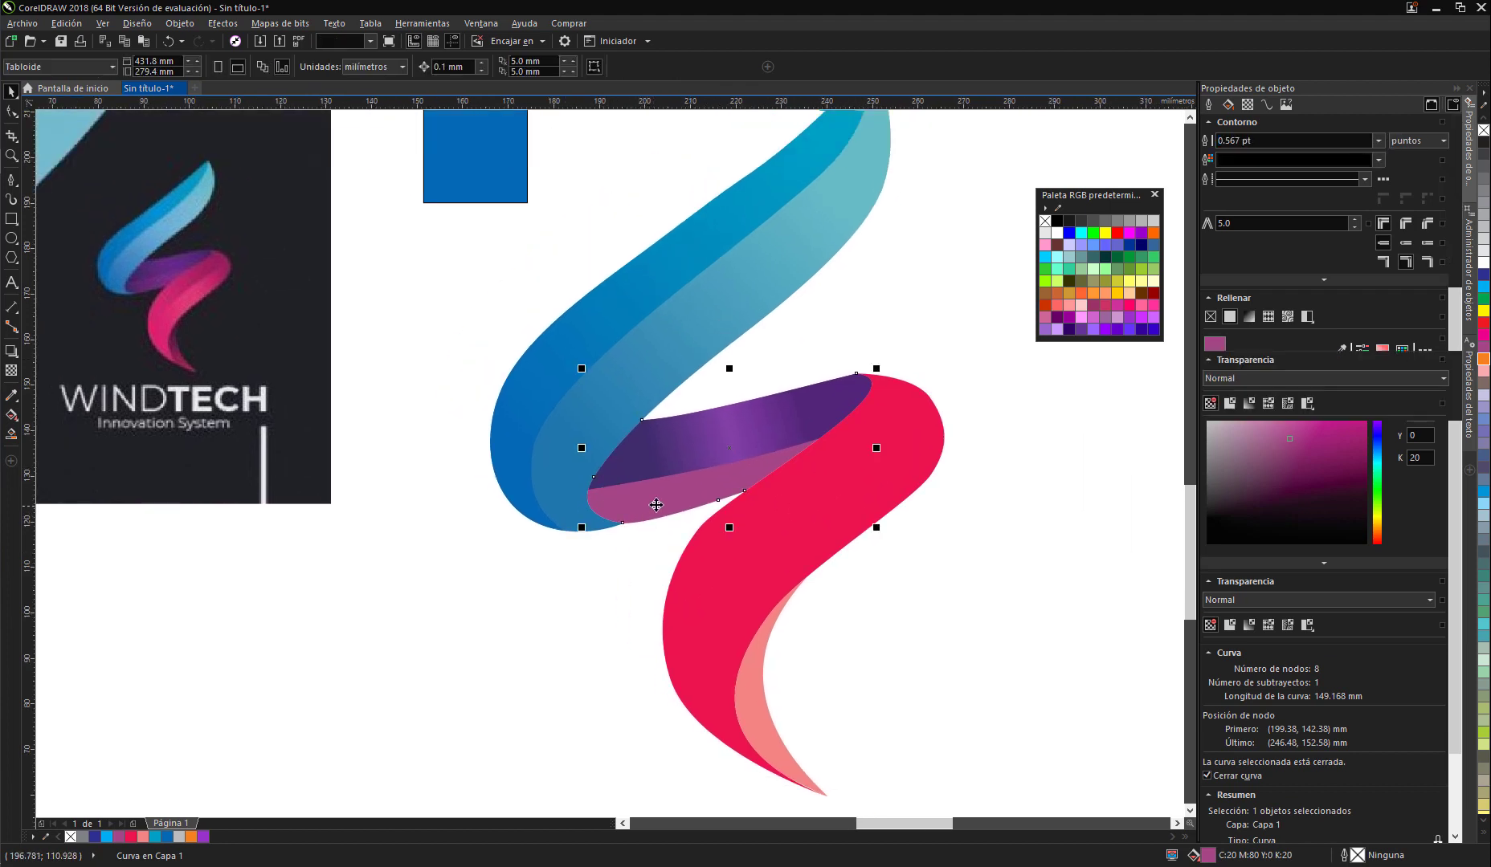
key(g)
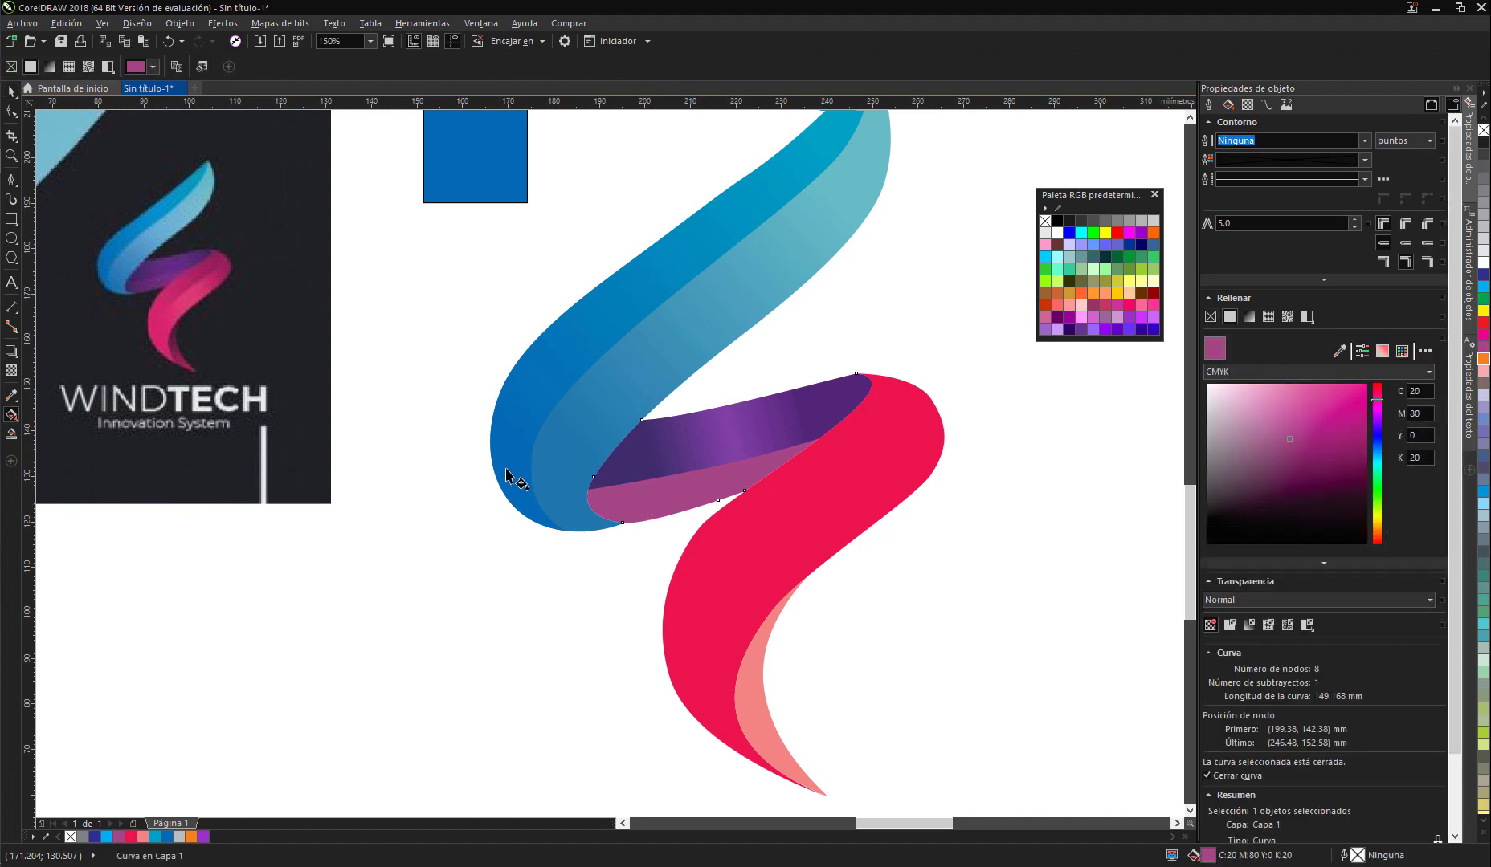
drag(632, 506, 745, 478)
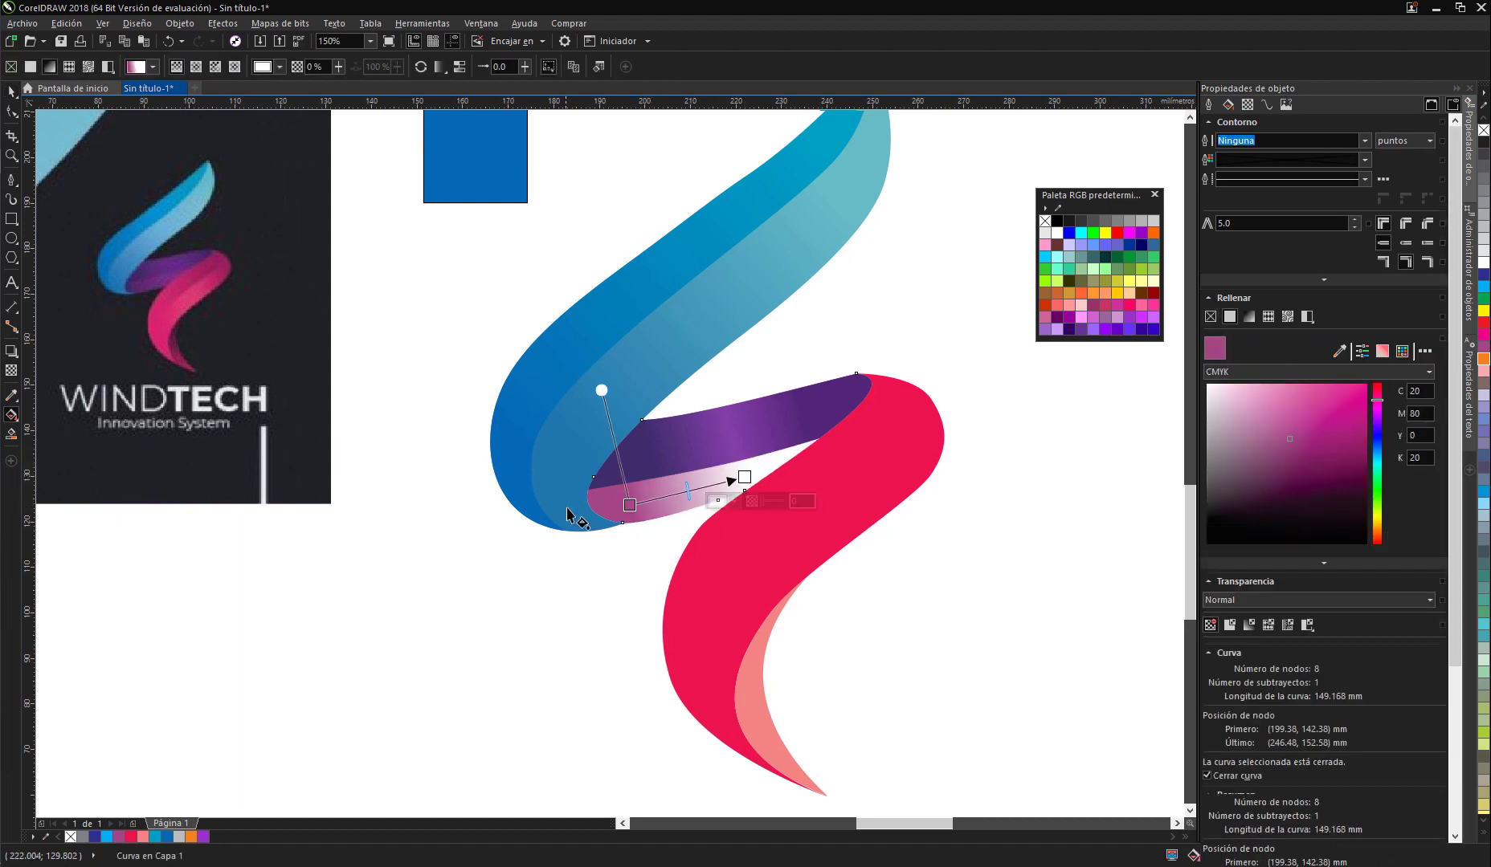
Step: Set the start colour of the rear band's gradient to dark purple #4D2966 sampled from the reference logo
click(631, 504)
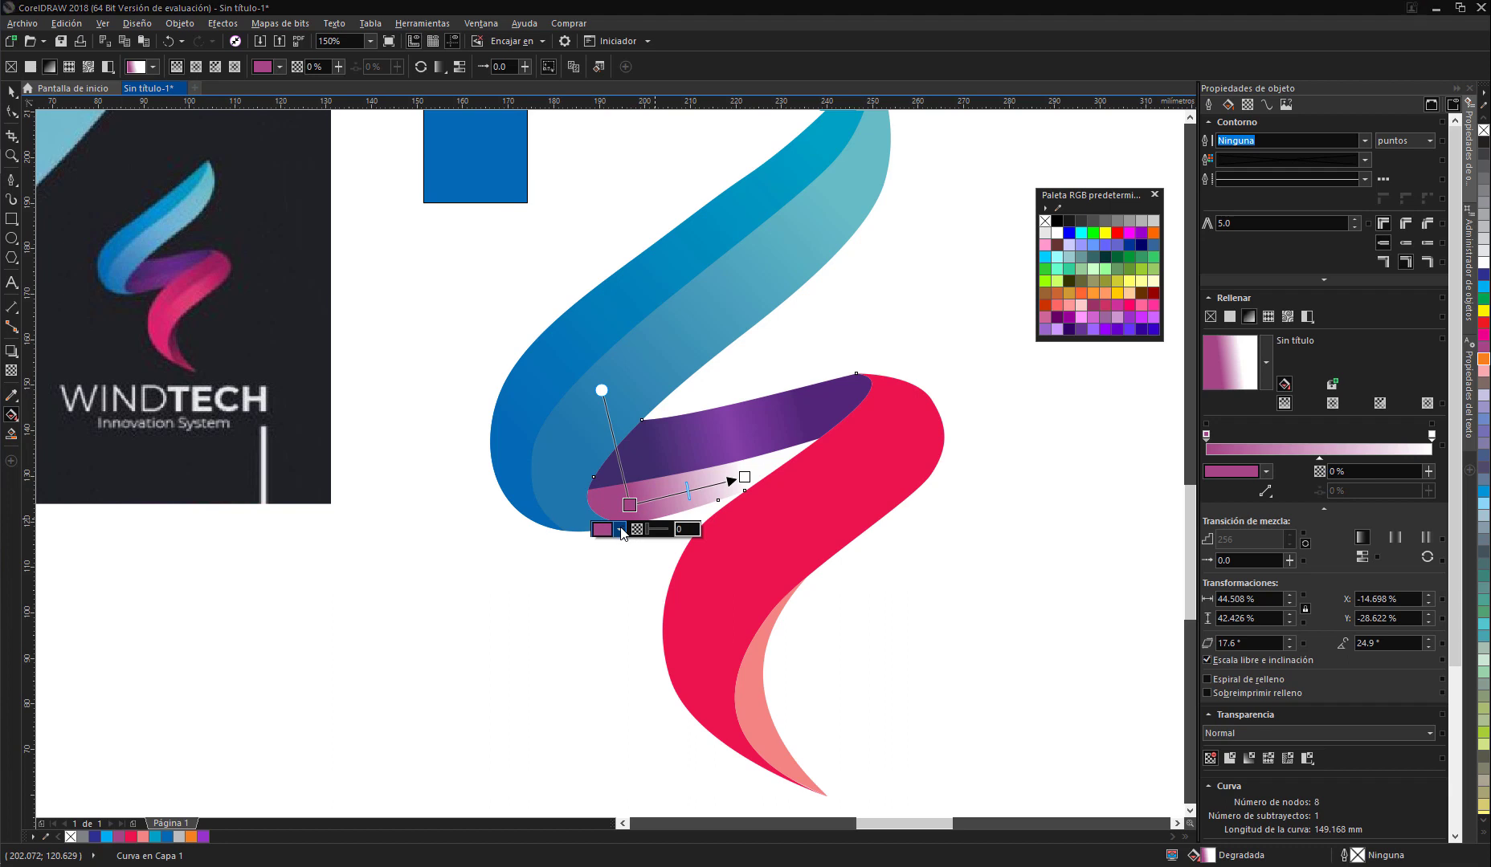
click(620, 529)
click(658, 567)
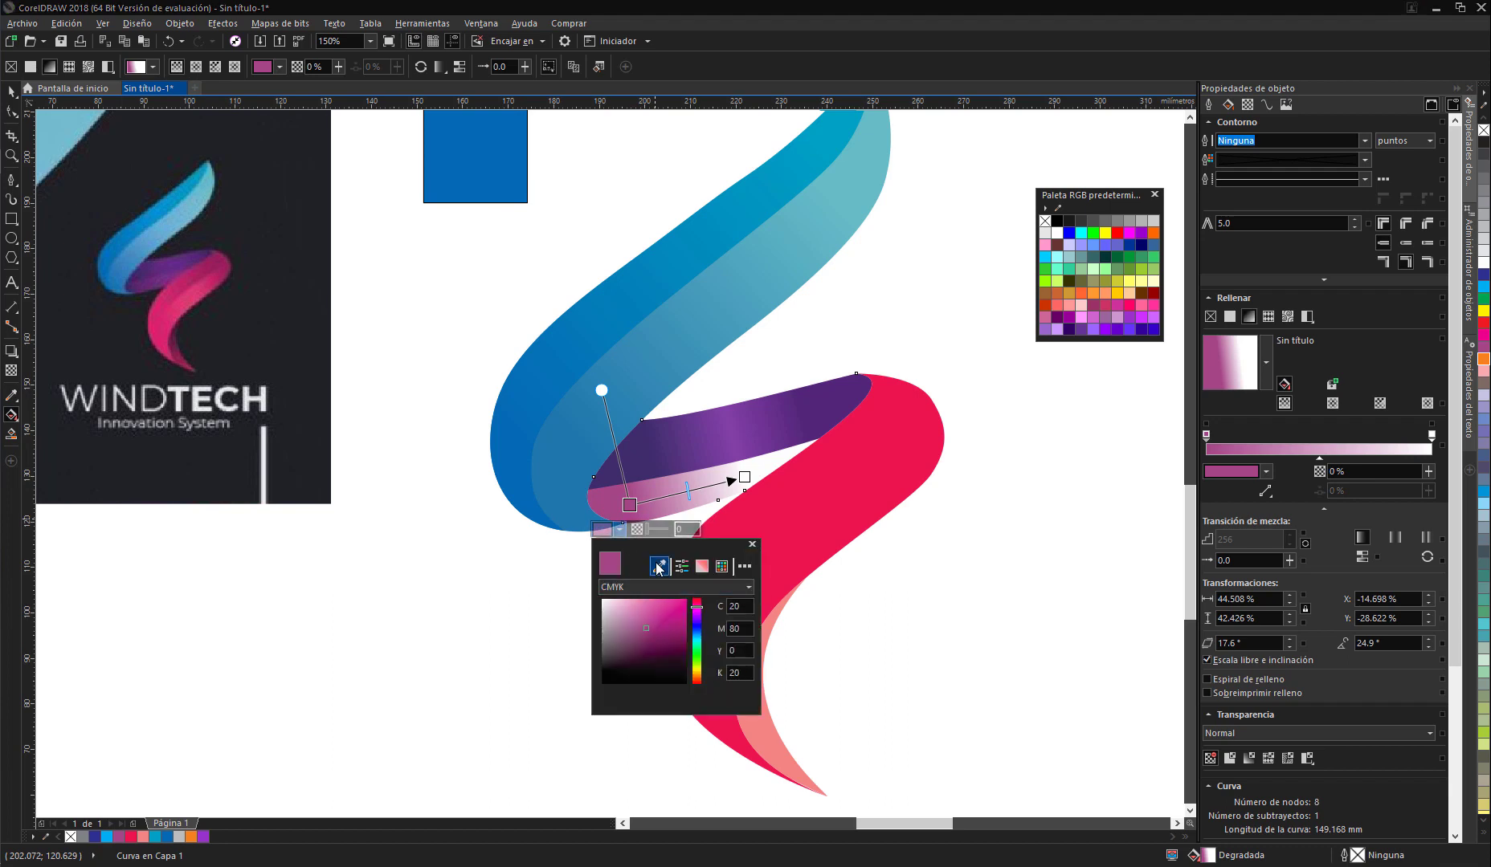
click(133, 286)
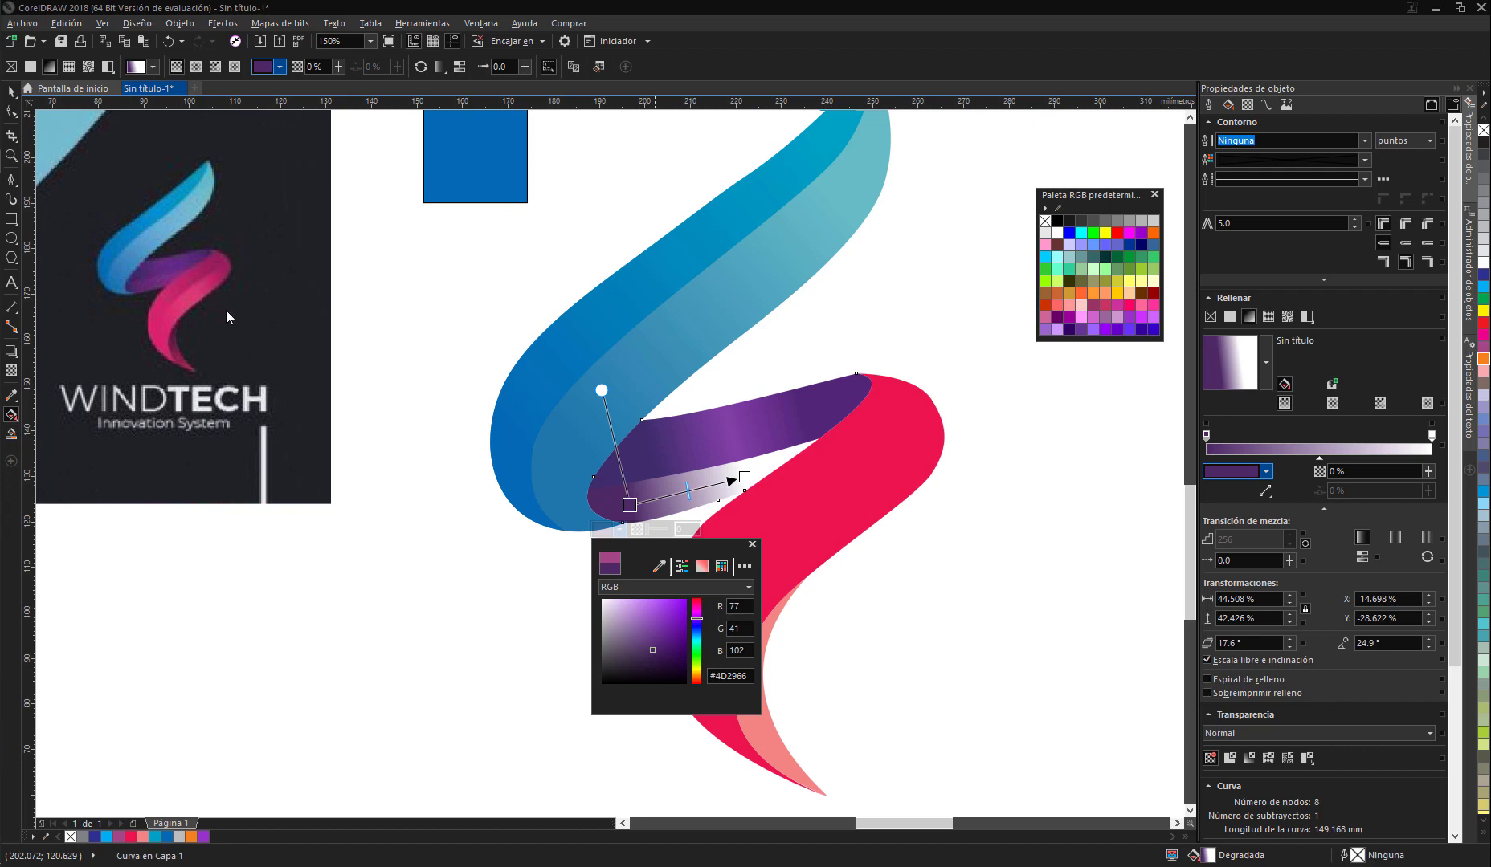
Step: Resample the start colour of the rear purple band's gradient from the dark purple band in the reference logo
click(630, 505)
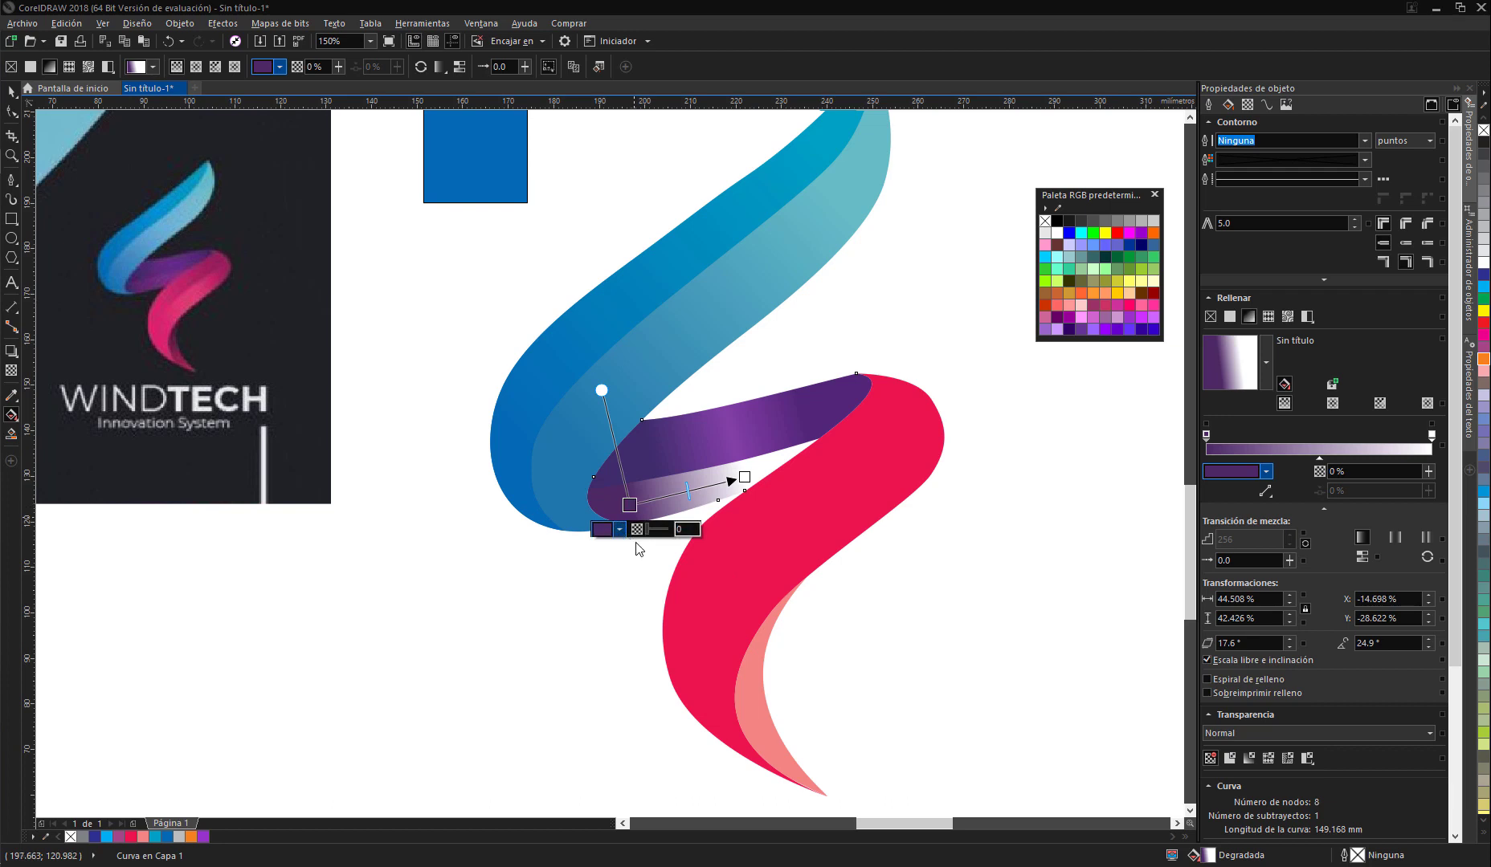
click(619, 529)
click(659, 565)
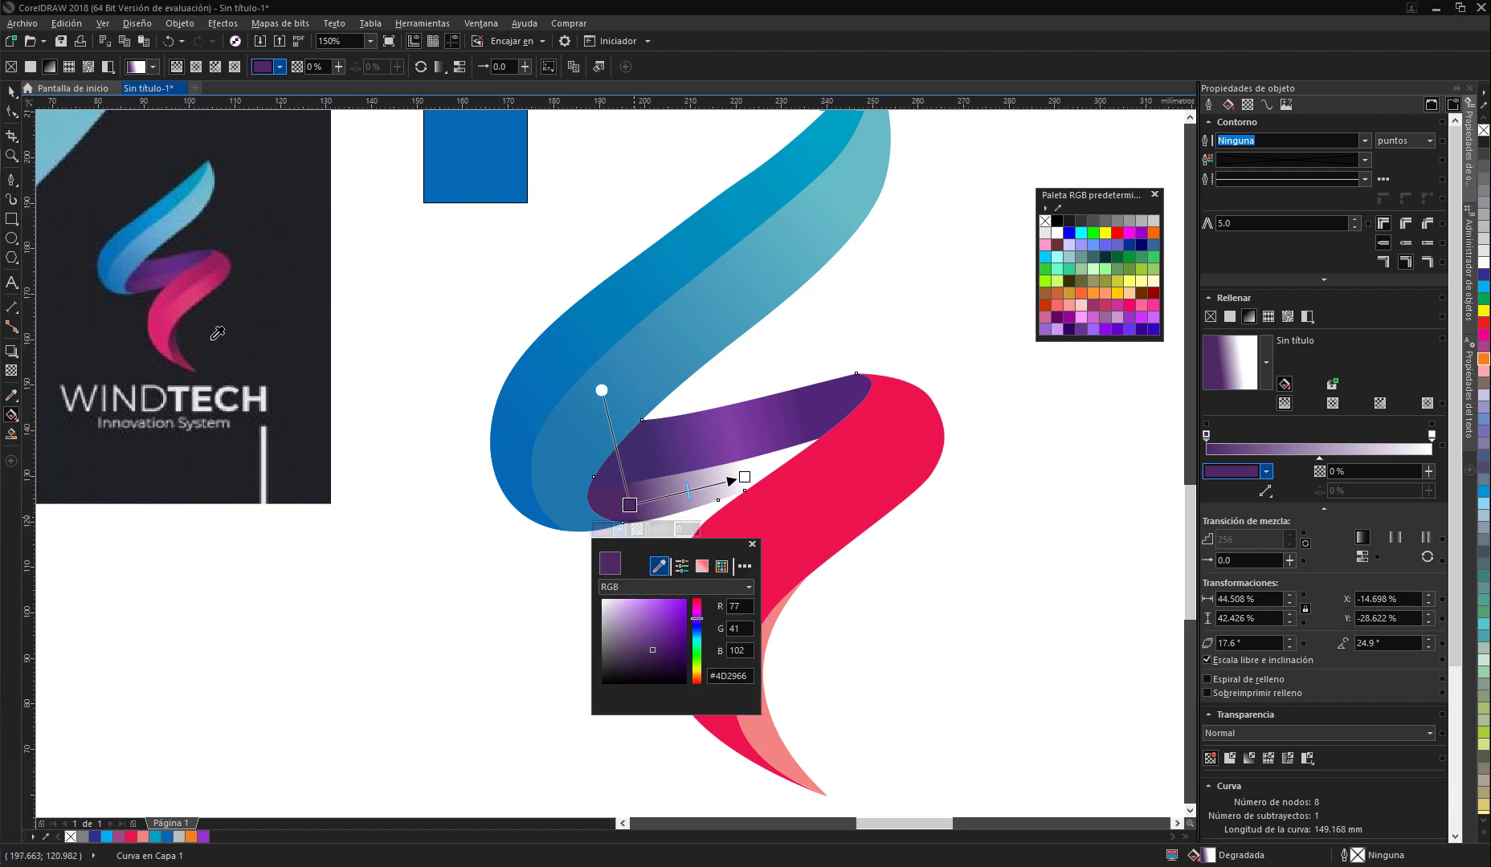
click(143, 283)
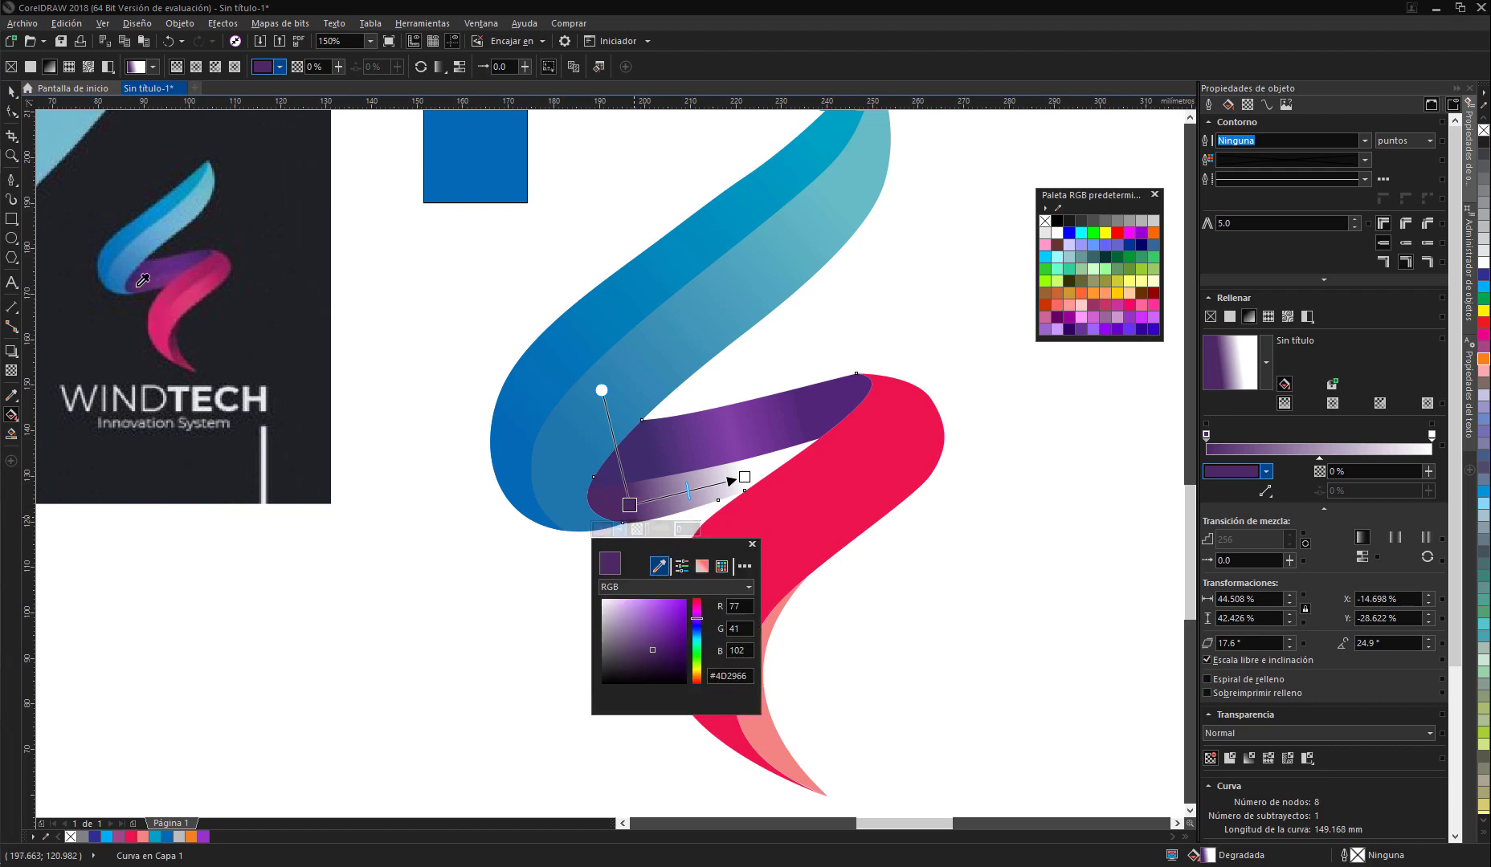
Step: Set the end colour of the rear band's gradient to purple #732A84 sampled from the reference, and deselect the band
click(746, 479)
click(733, 502)
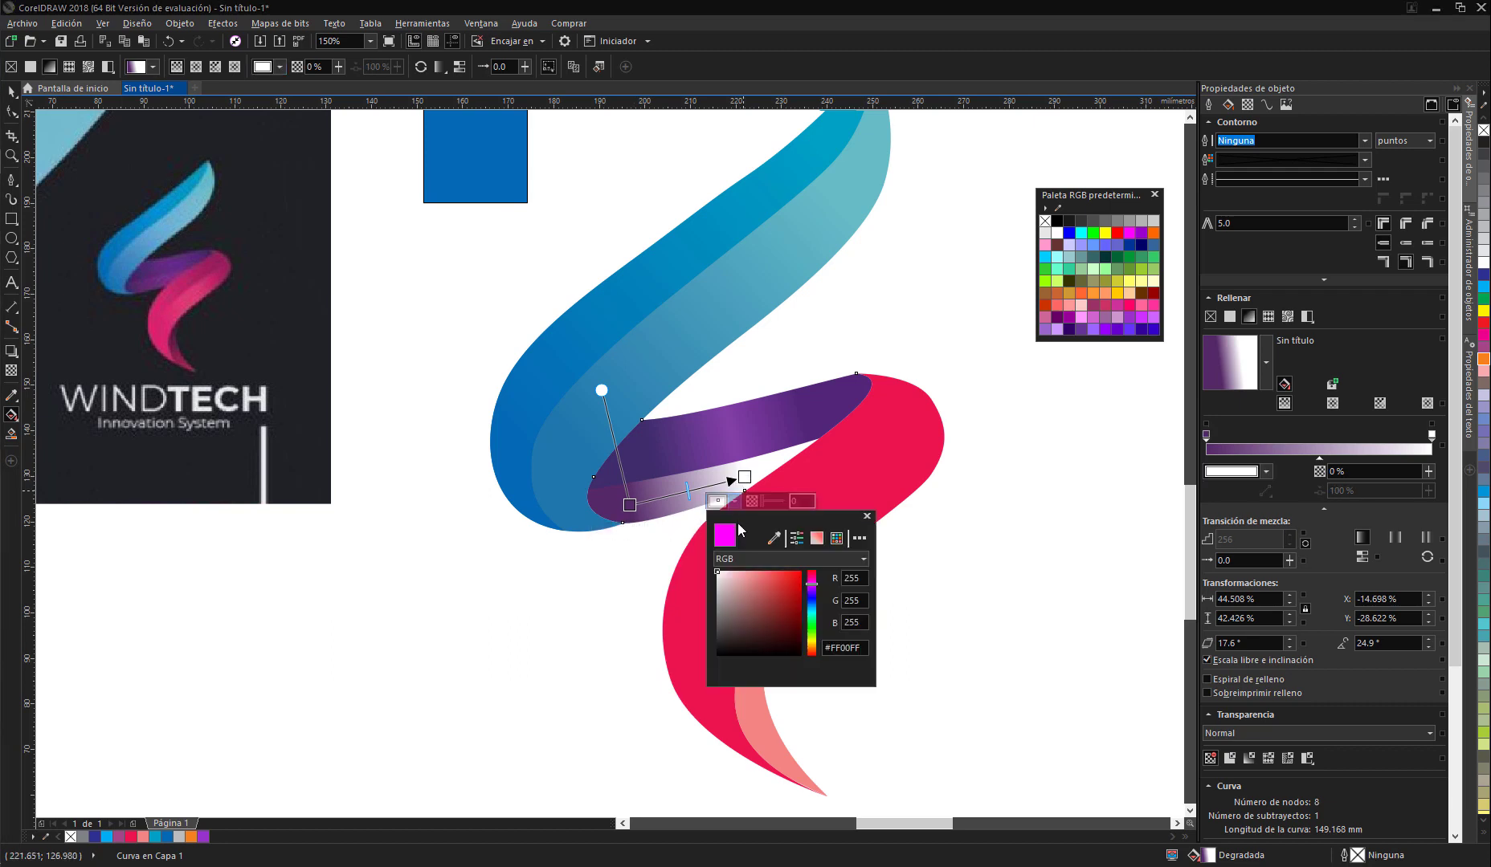
click(774, 537)
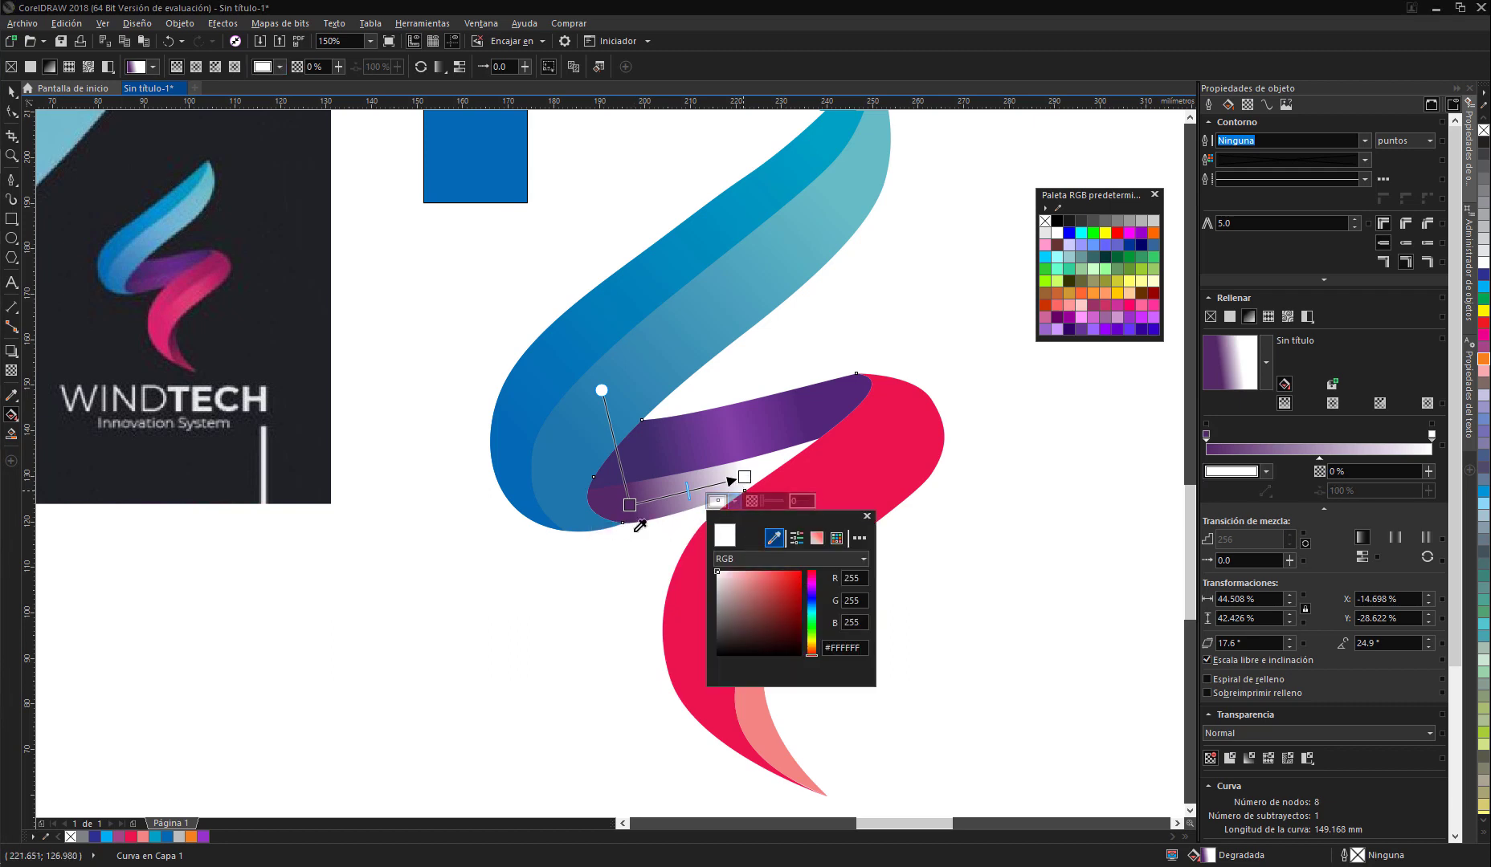
click(169, 277)
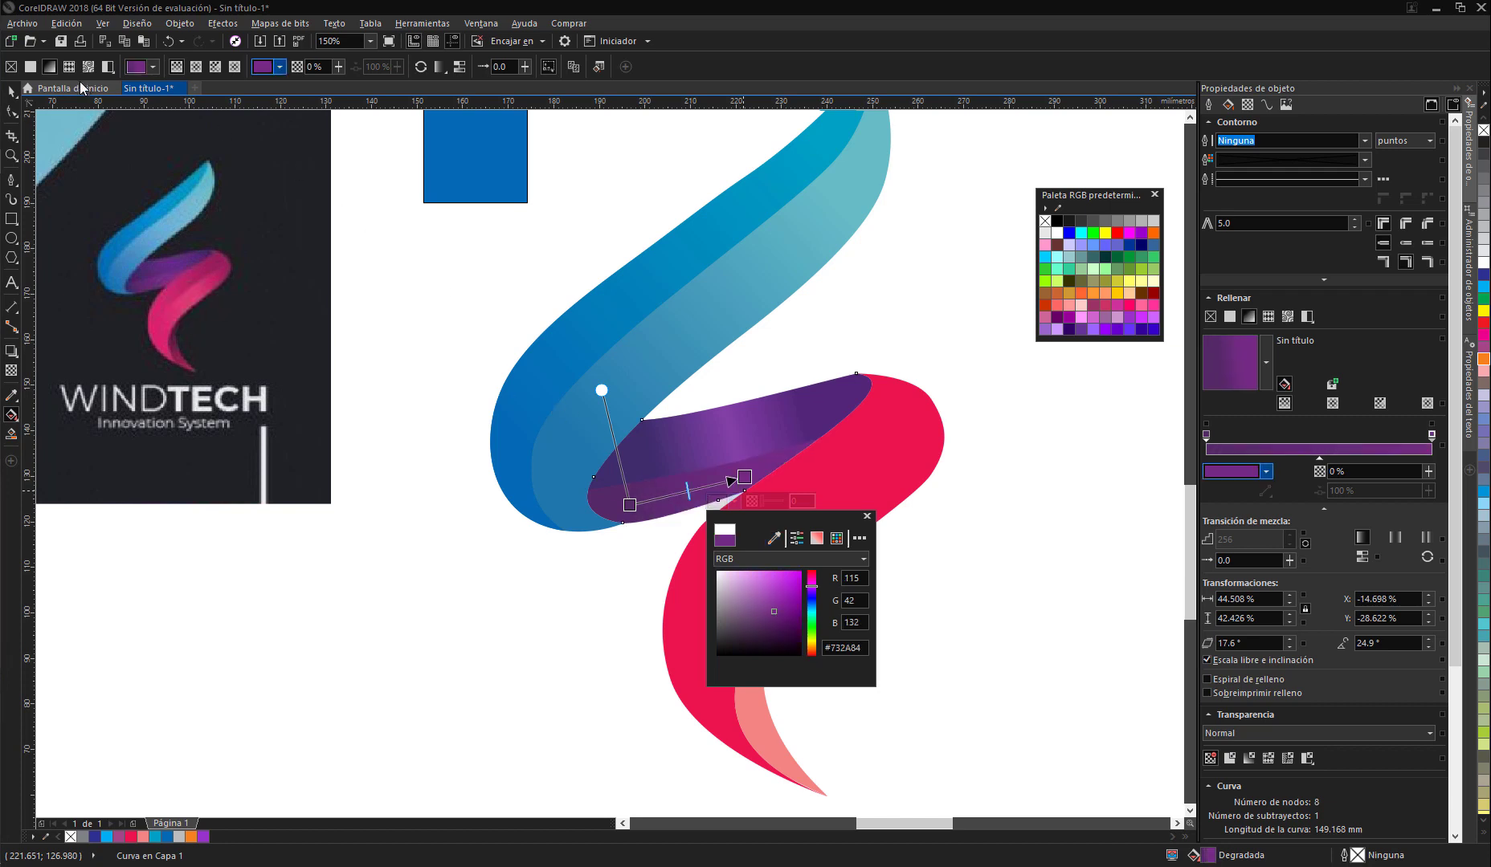
click(446, 604)
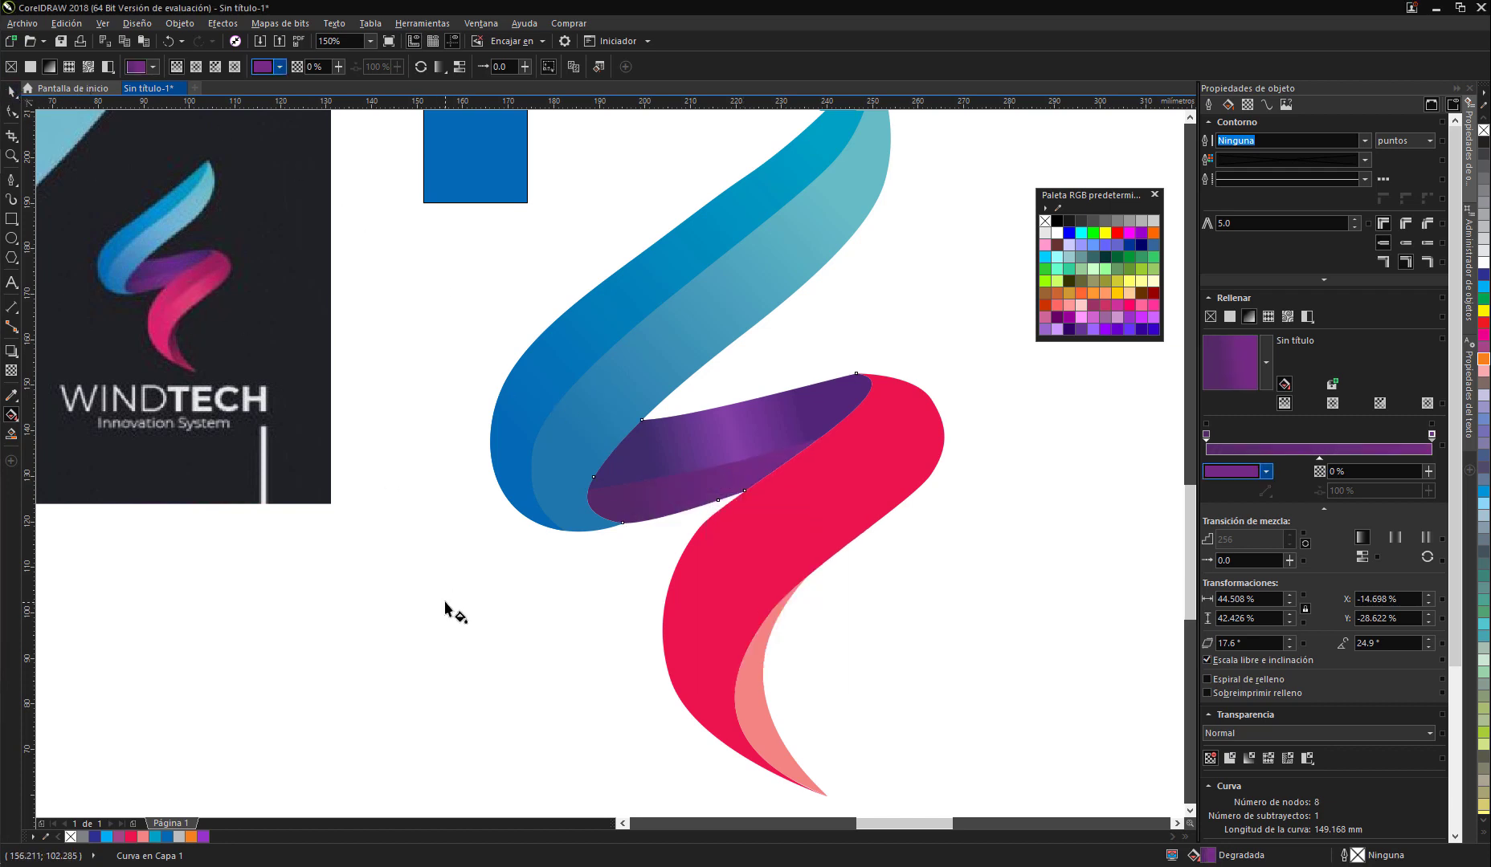
key(space)
scroll(853, 506, down, 1)
drag(902, 562, 808, 517)
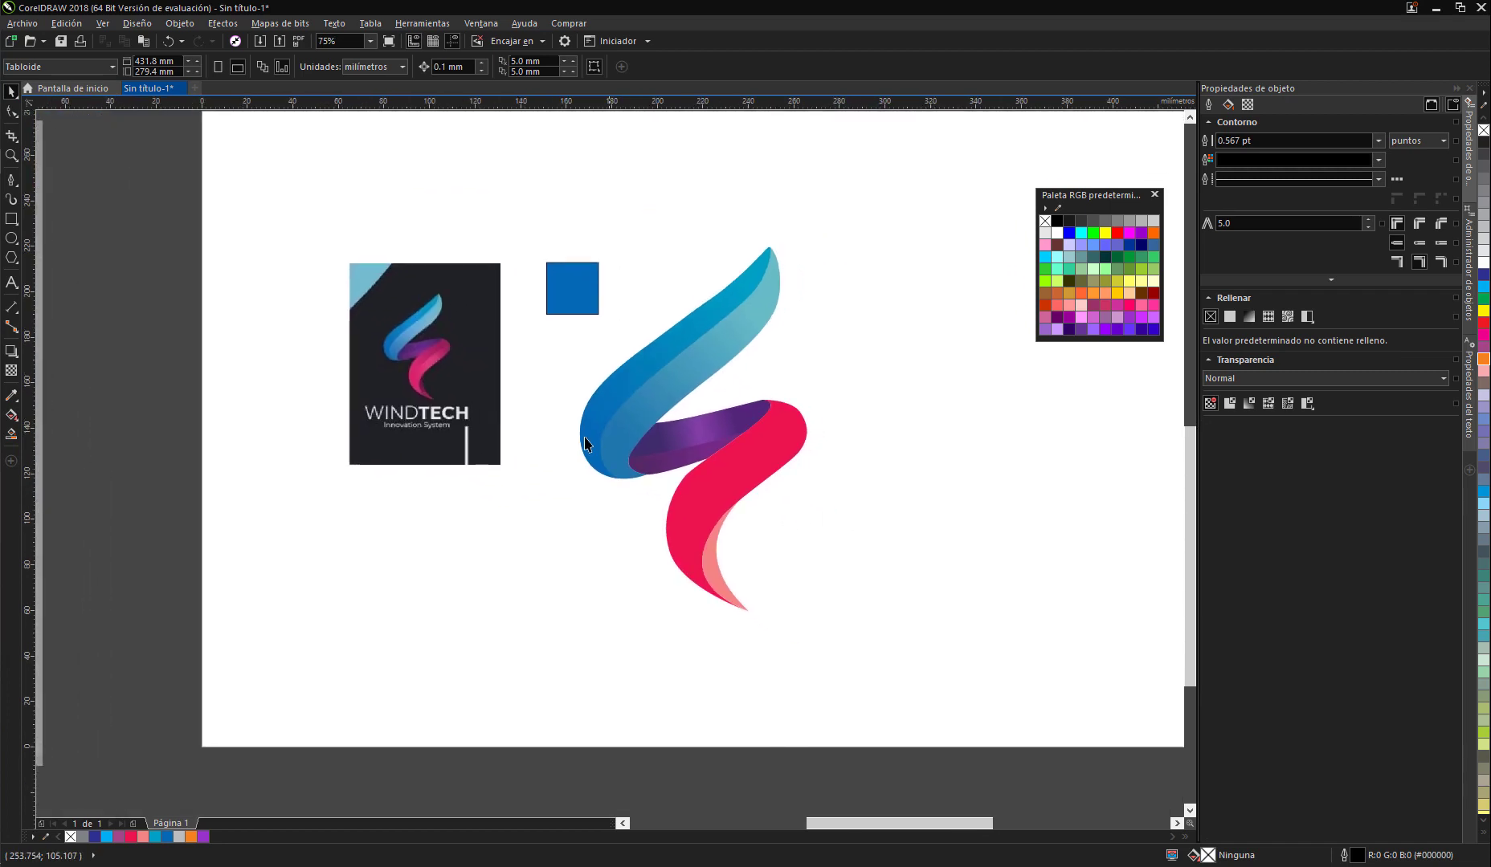
Step: Apply a linear gradient to the red lower ribbon, running diagonally from its lower bend up to the upper bend
scroll(503, 406, up, 1)
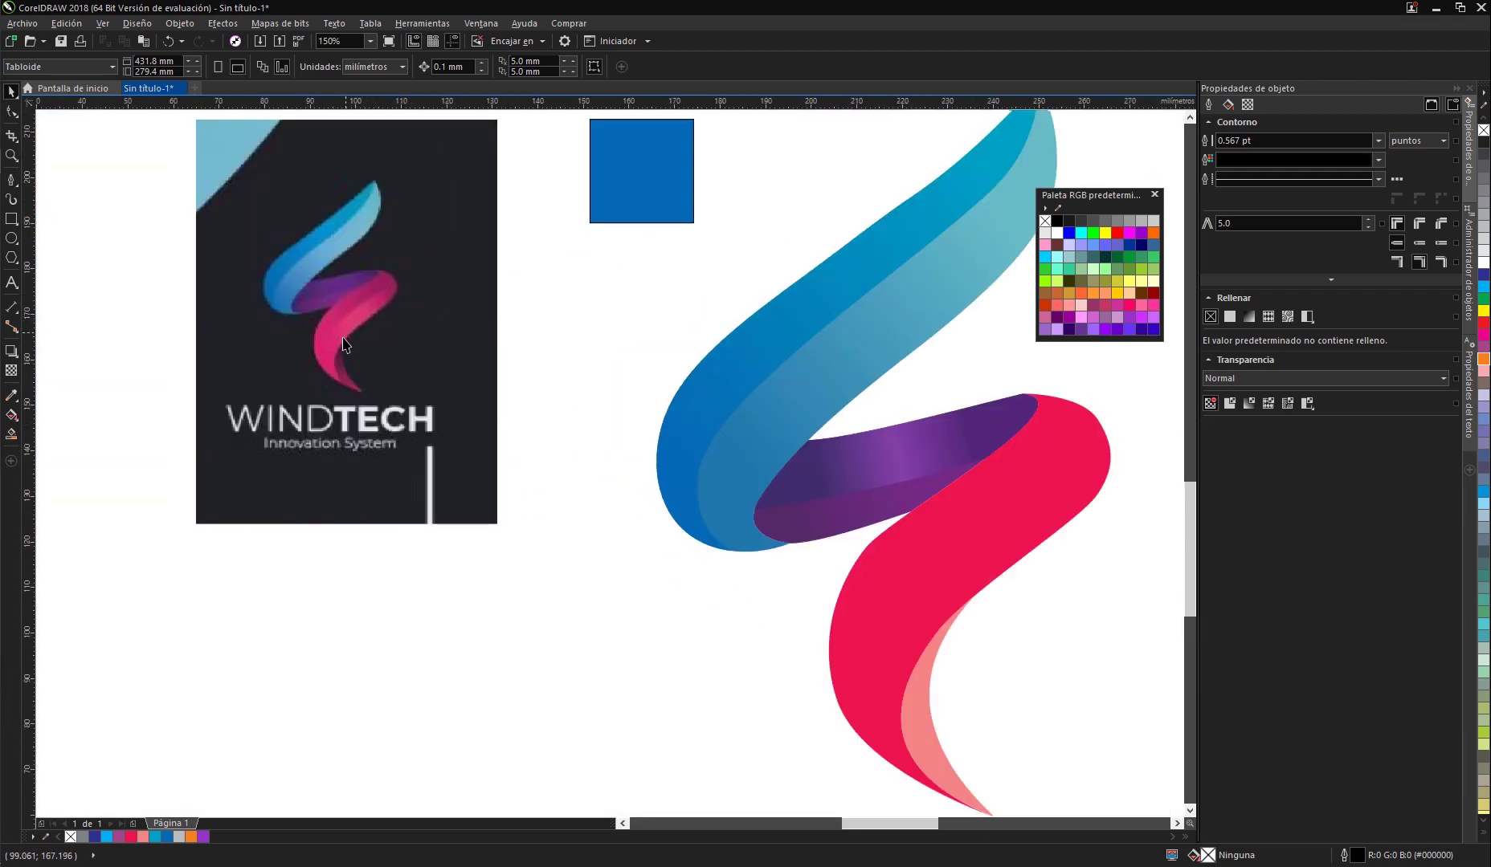
drag(779, 500, 725, 476)
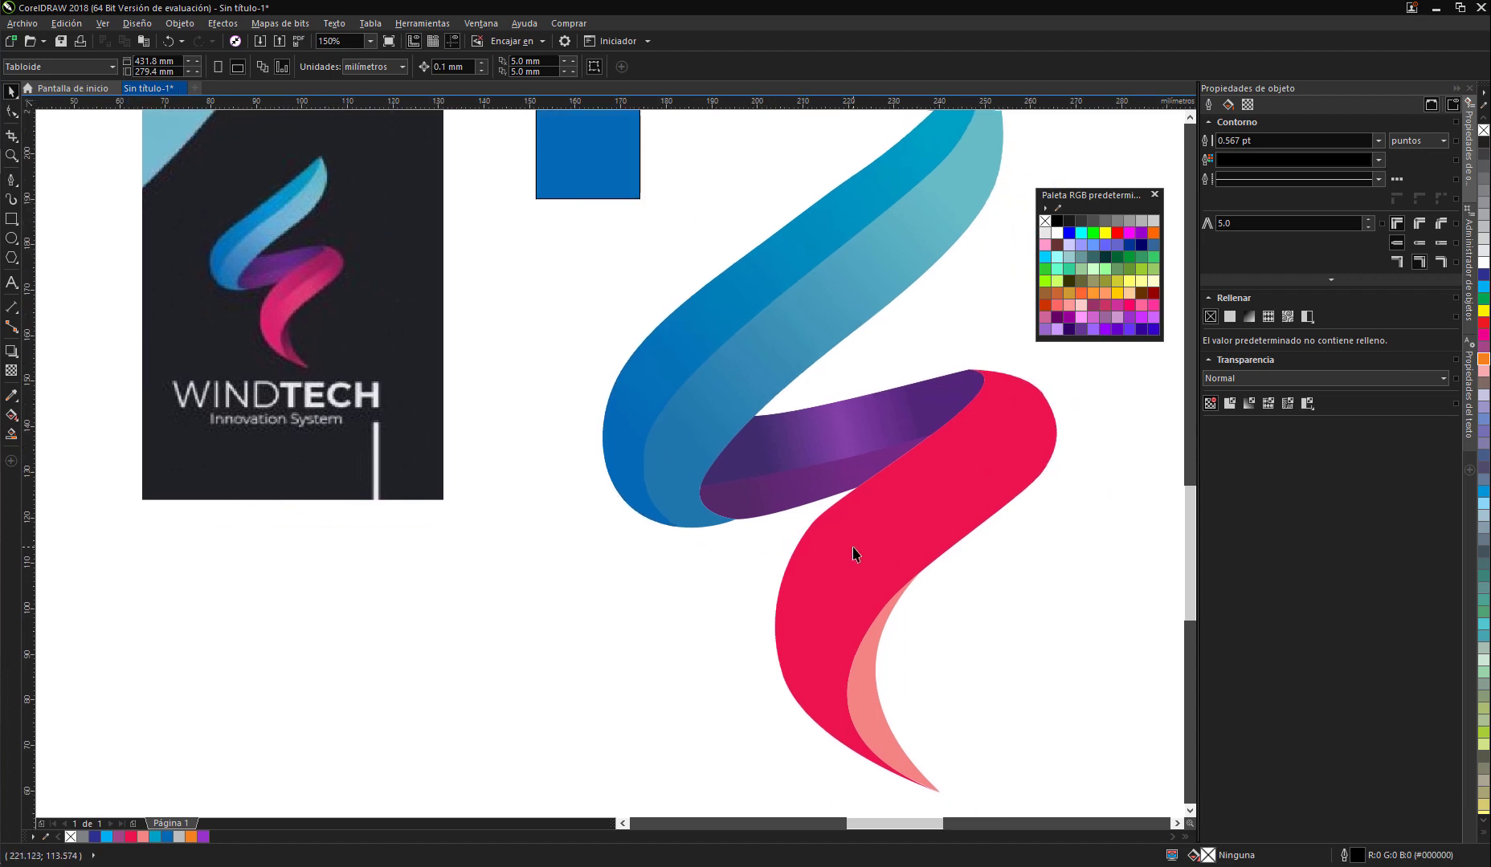
click(853, 547)
drag(923, 580, 834, 514)
drag(510, 429, 551, 452)
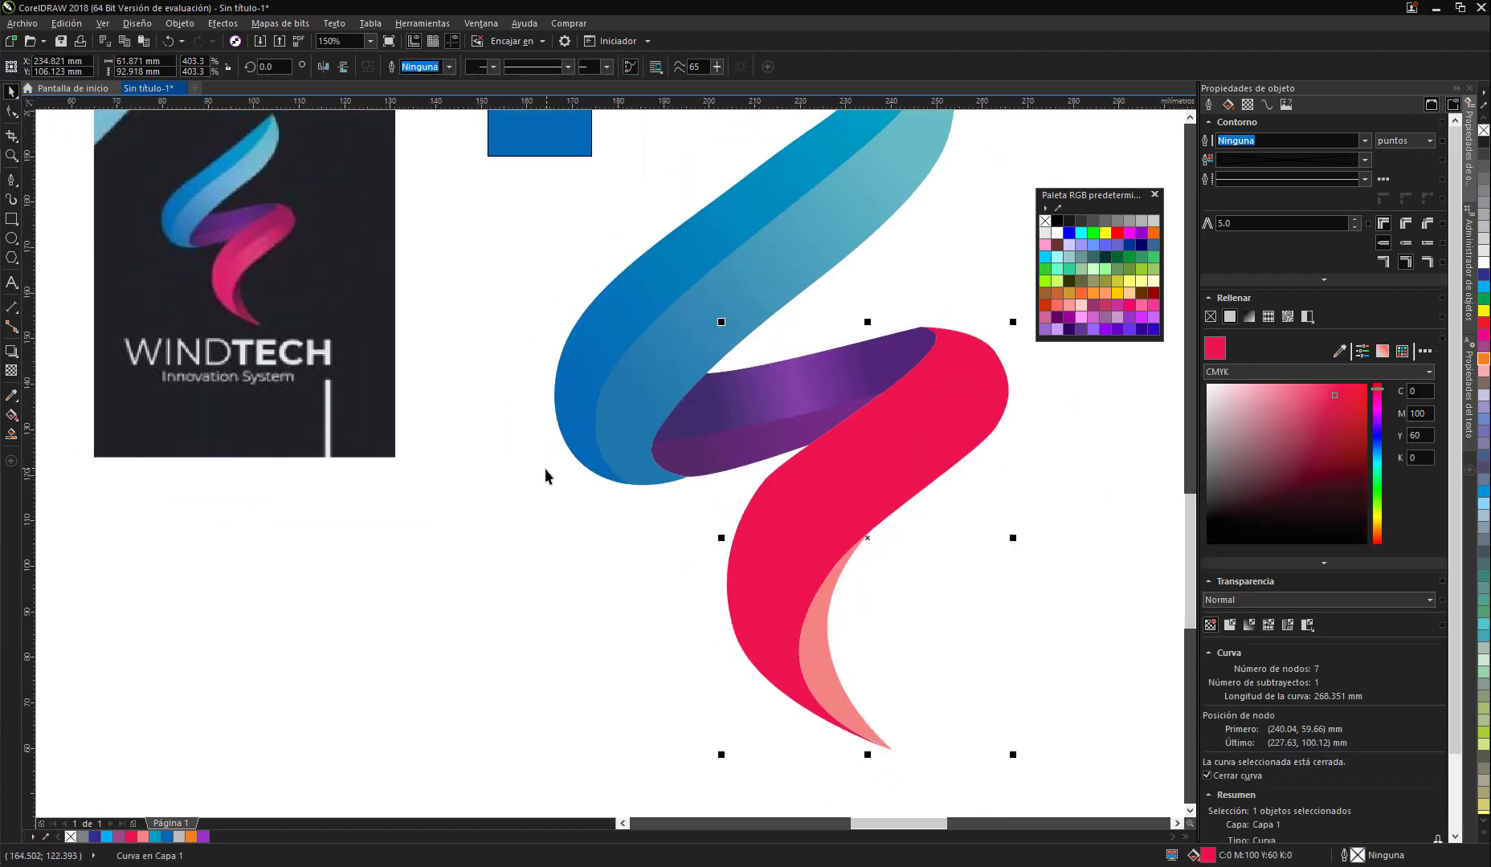
key(g)
drag(775, 569, 948, 409)
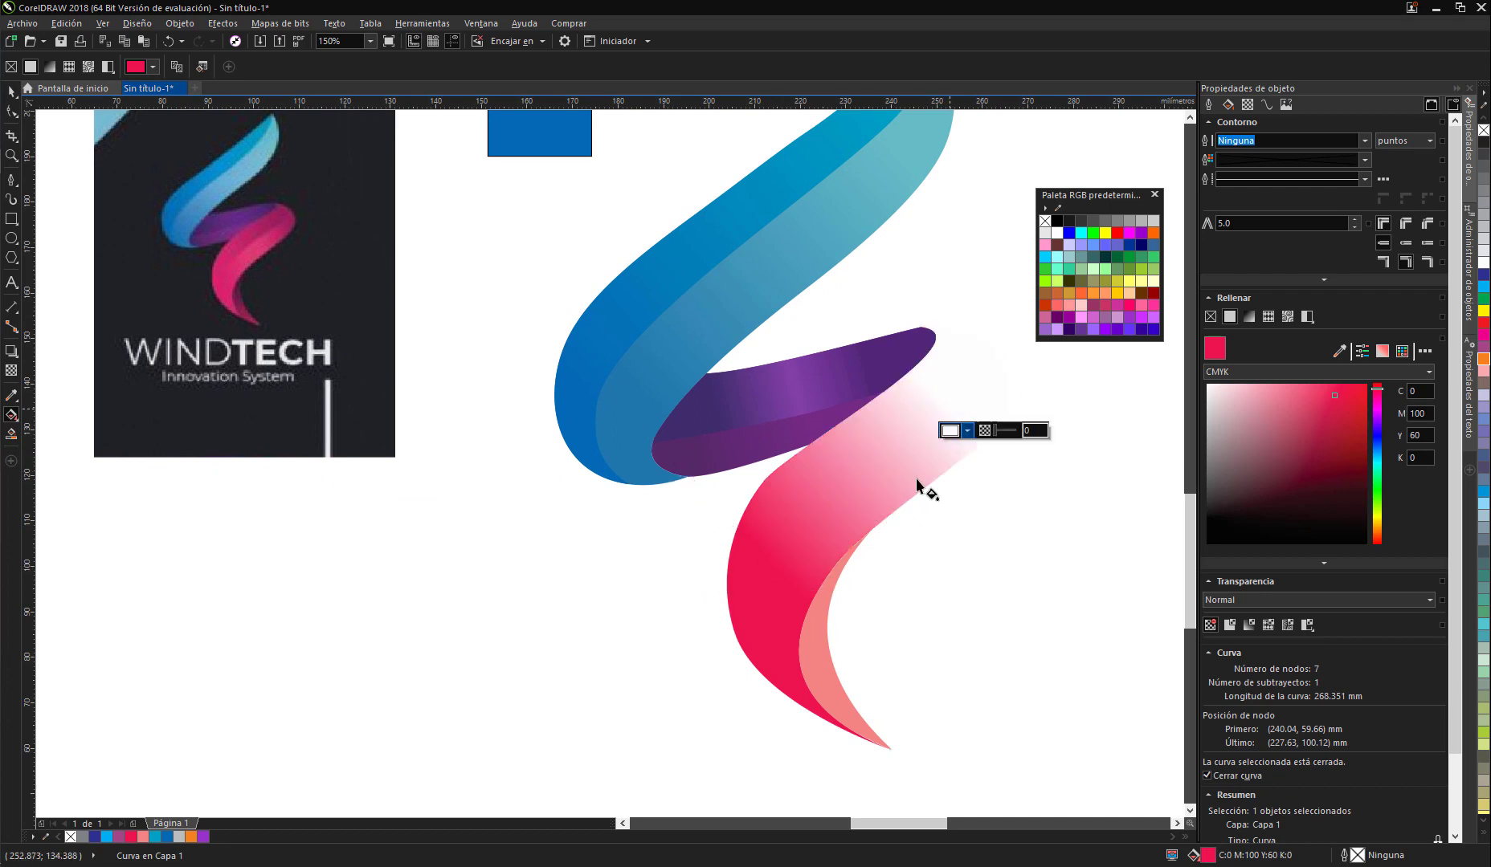
Step: Sample a dark magenta from the reference's pink ribbon as the end colour of the lower ribbon's gradient
click(967, 430)
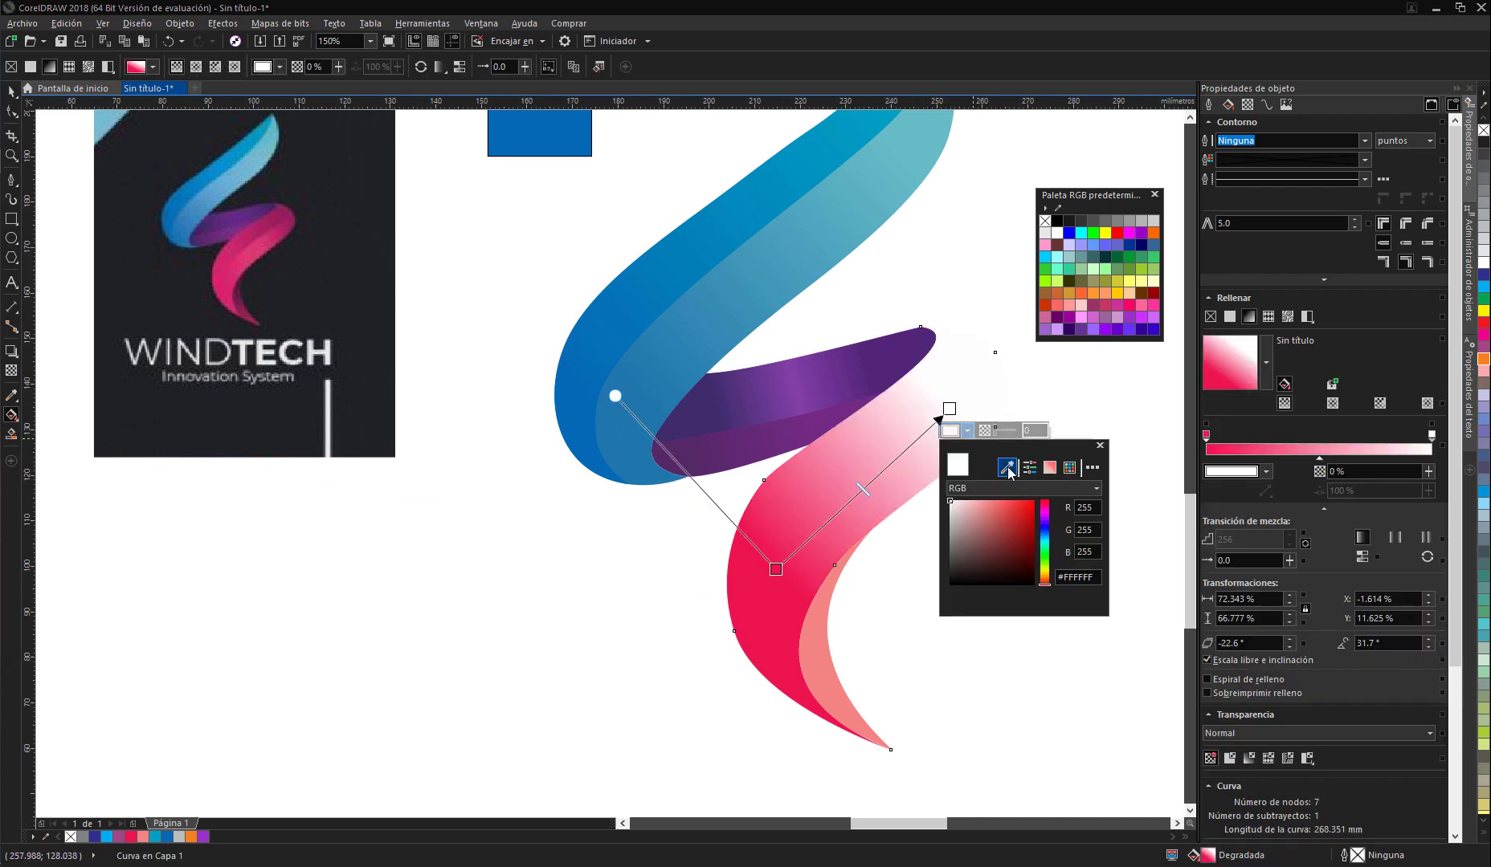
click(1008, 470)
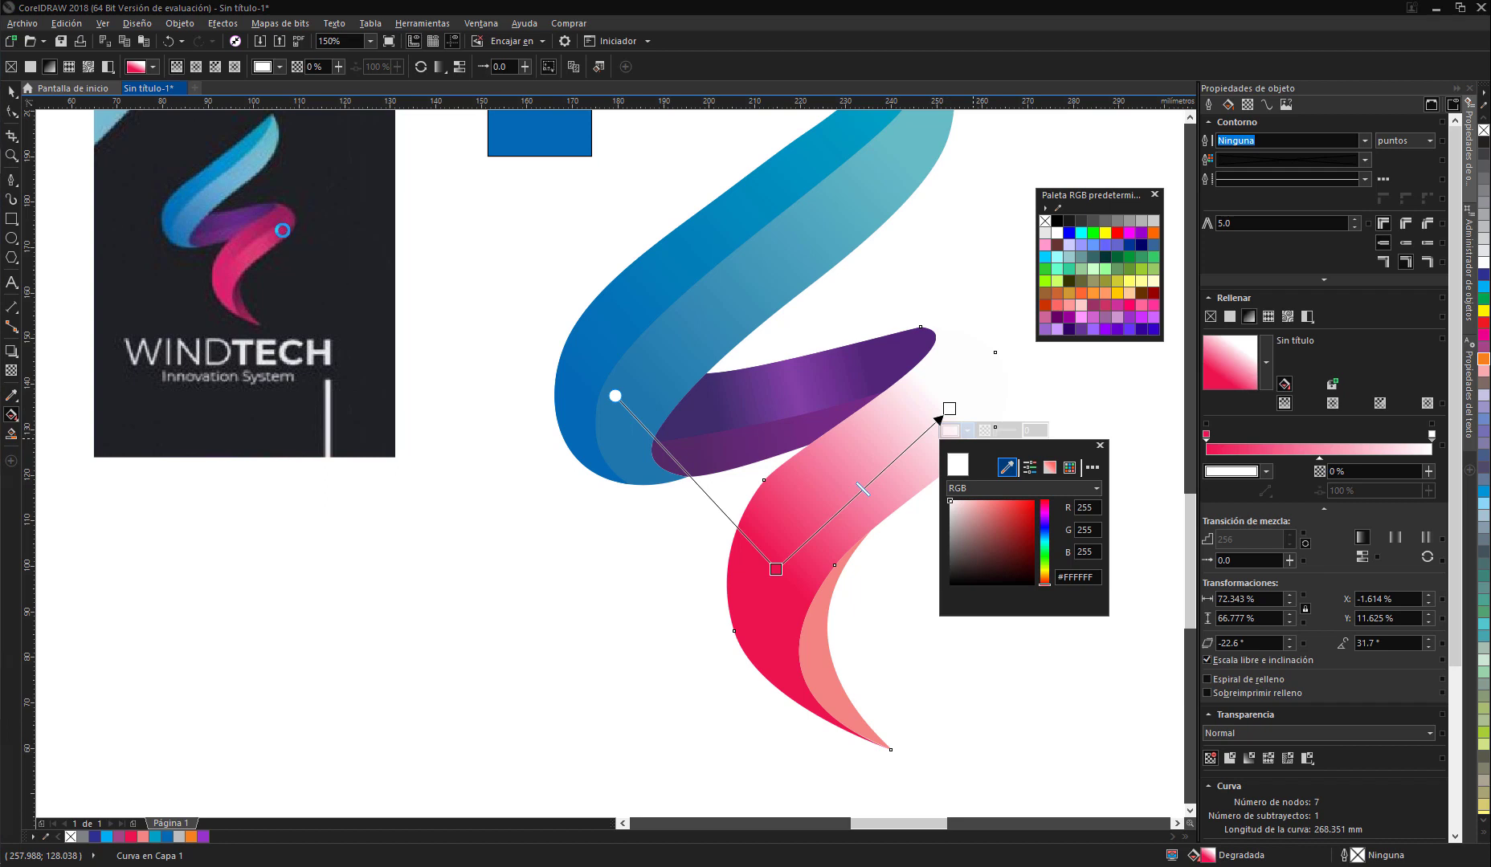
click(282, 230)
Step: Set the start colour of the lower ribbon's gradient to pink #D8246E sampled from the reference, and deselect the ribbon
click(777, 568)
click(778, 568)
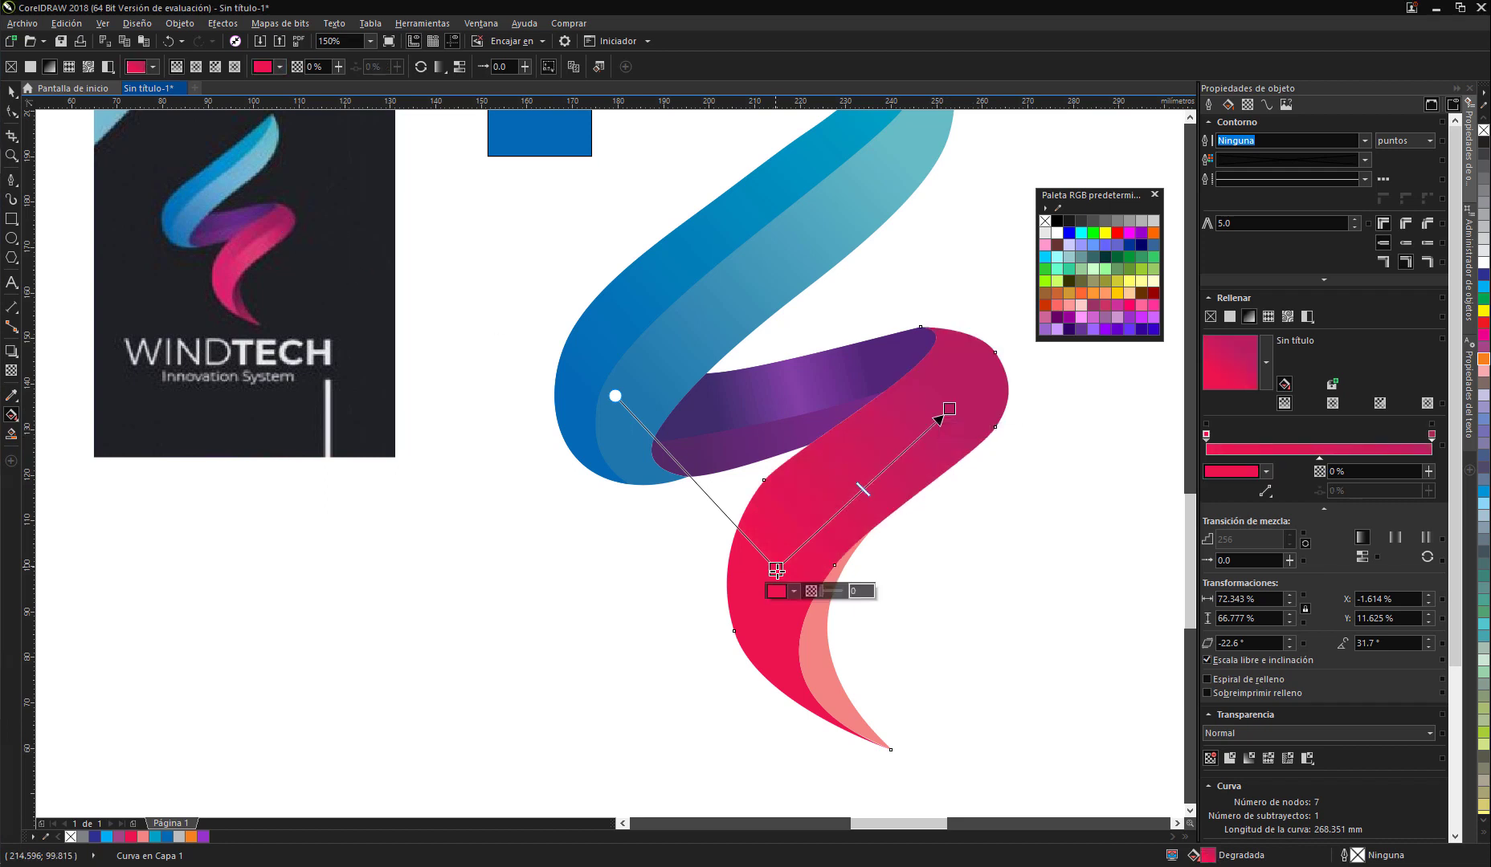
click(793, 591)
click(834, 628)
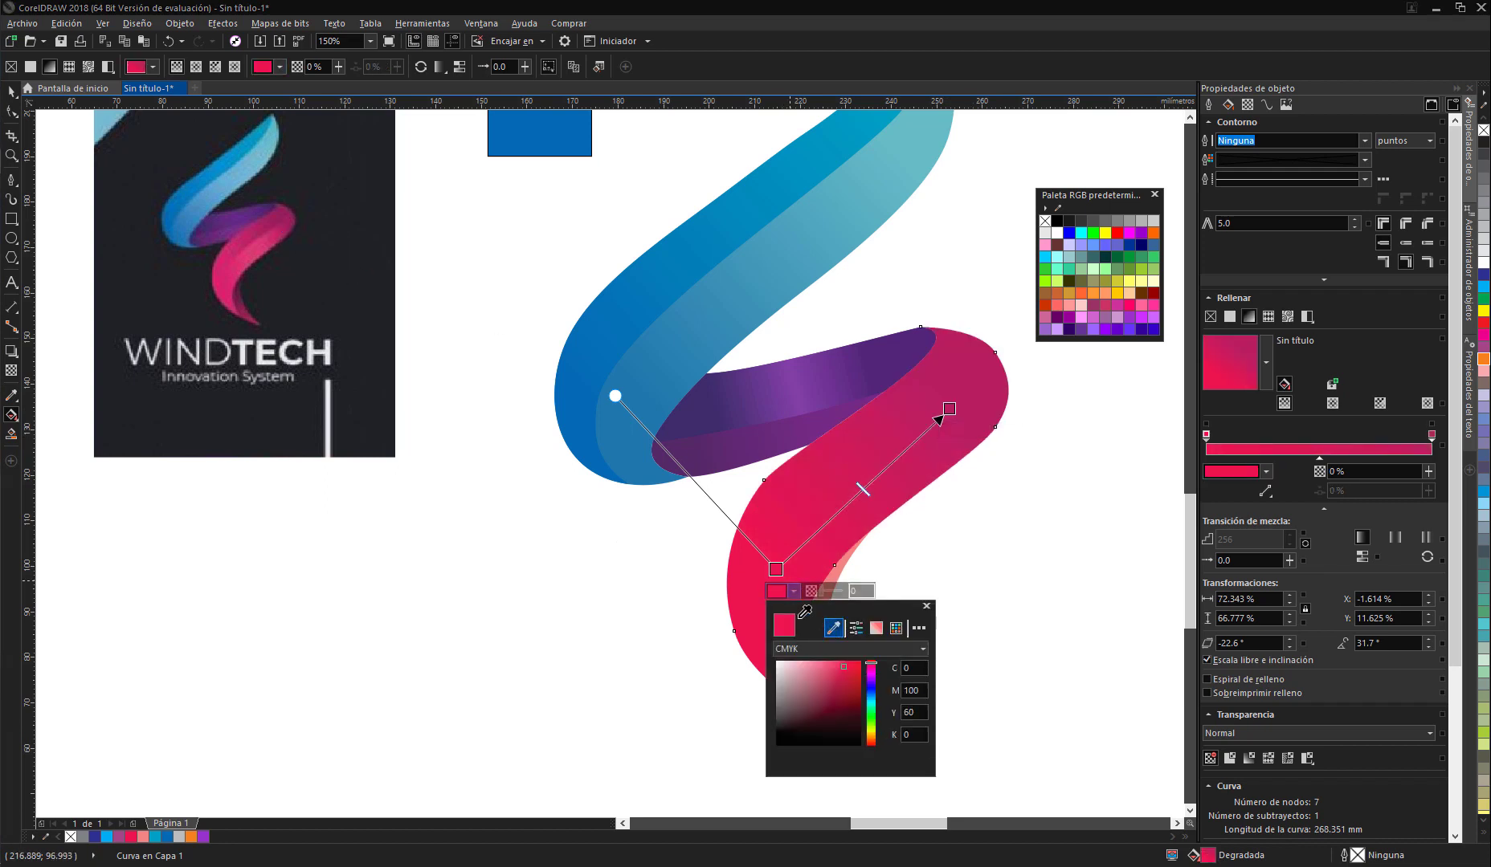
click(224, 281)
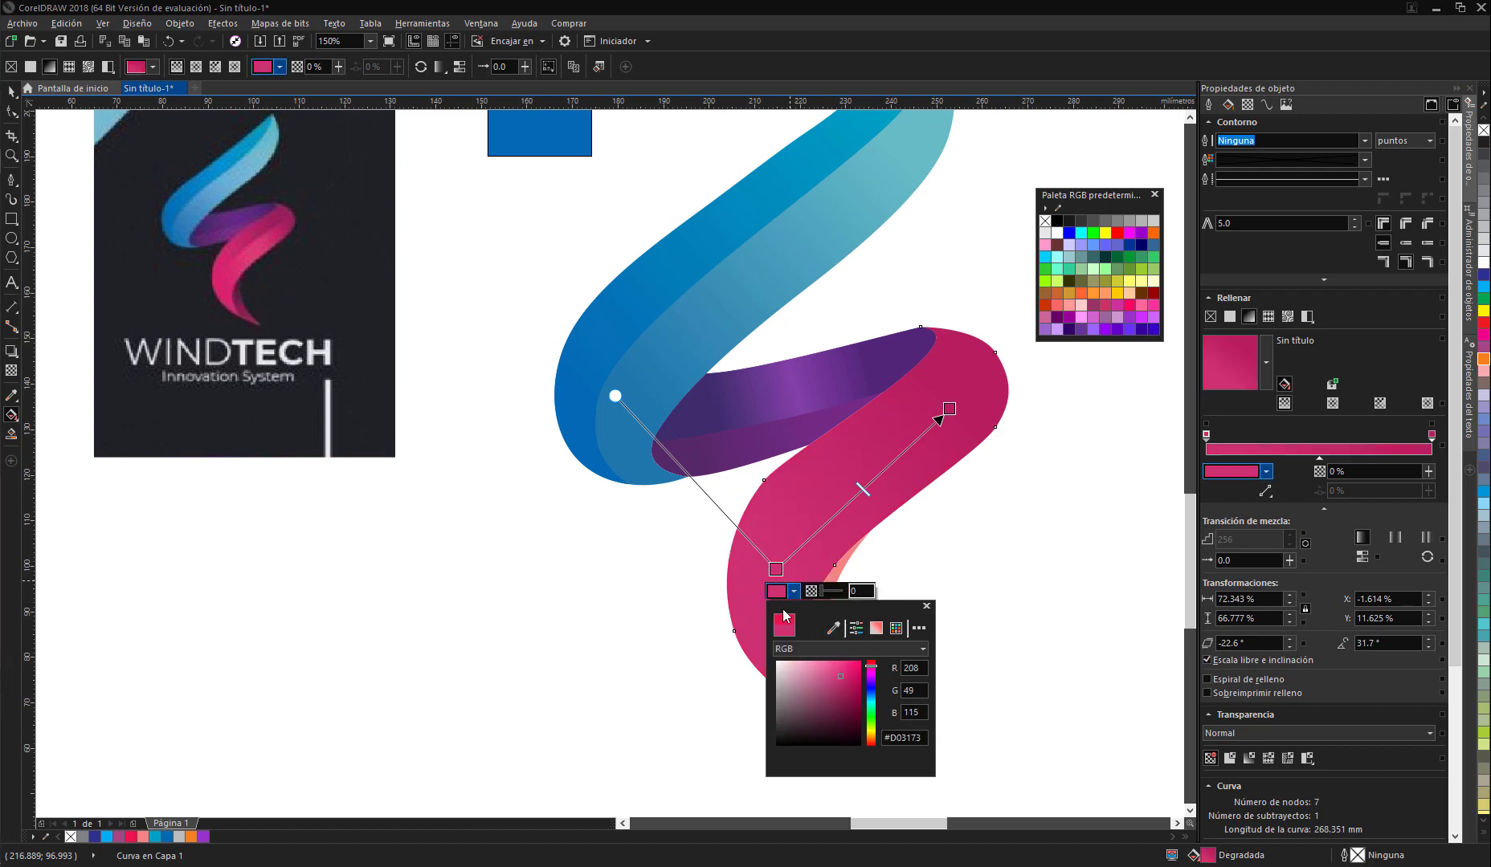
click(831, 629)
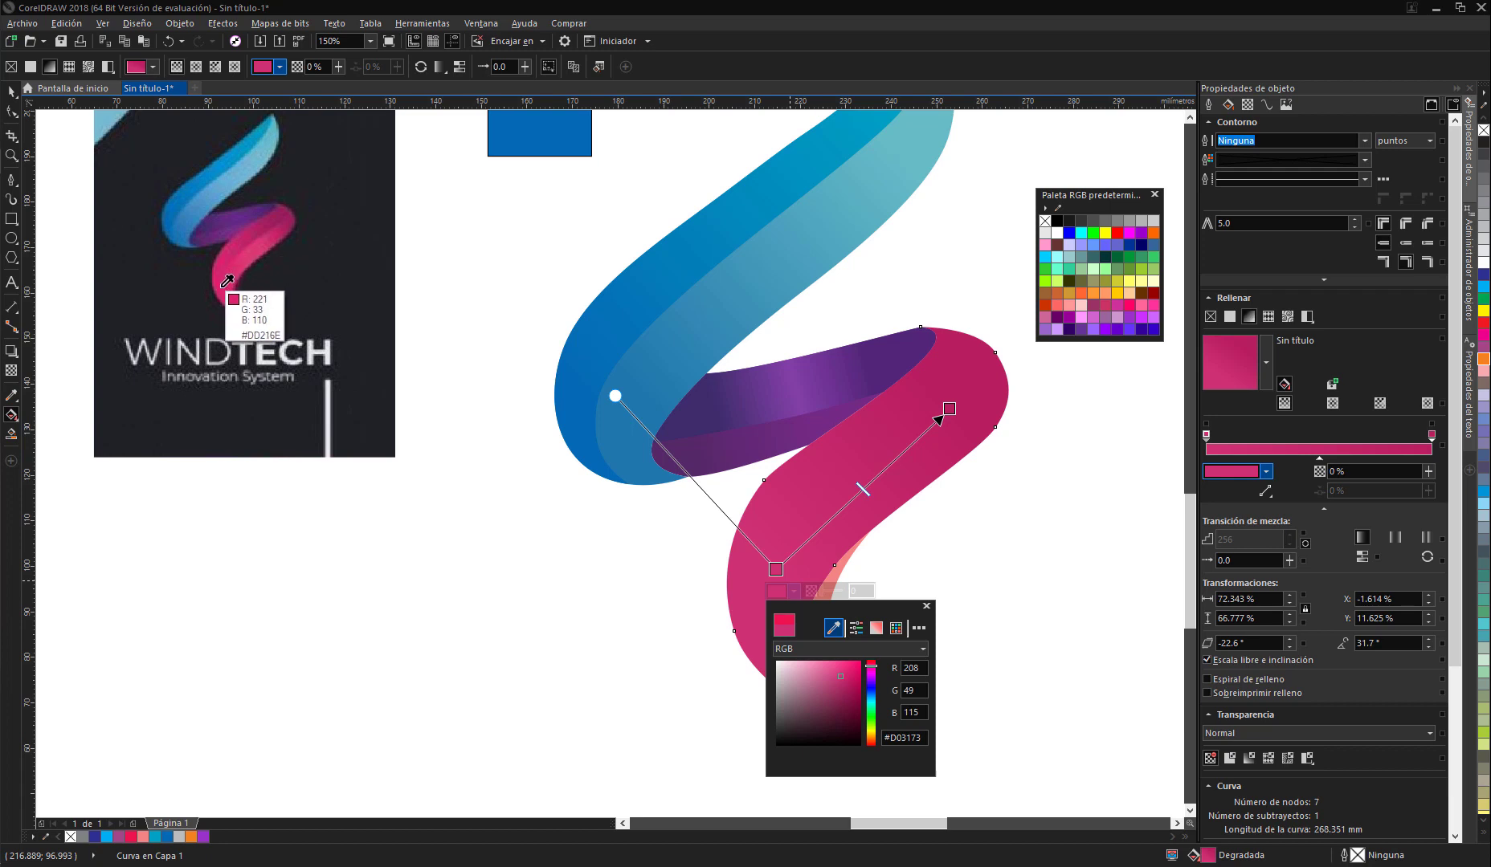
click(225, 290)
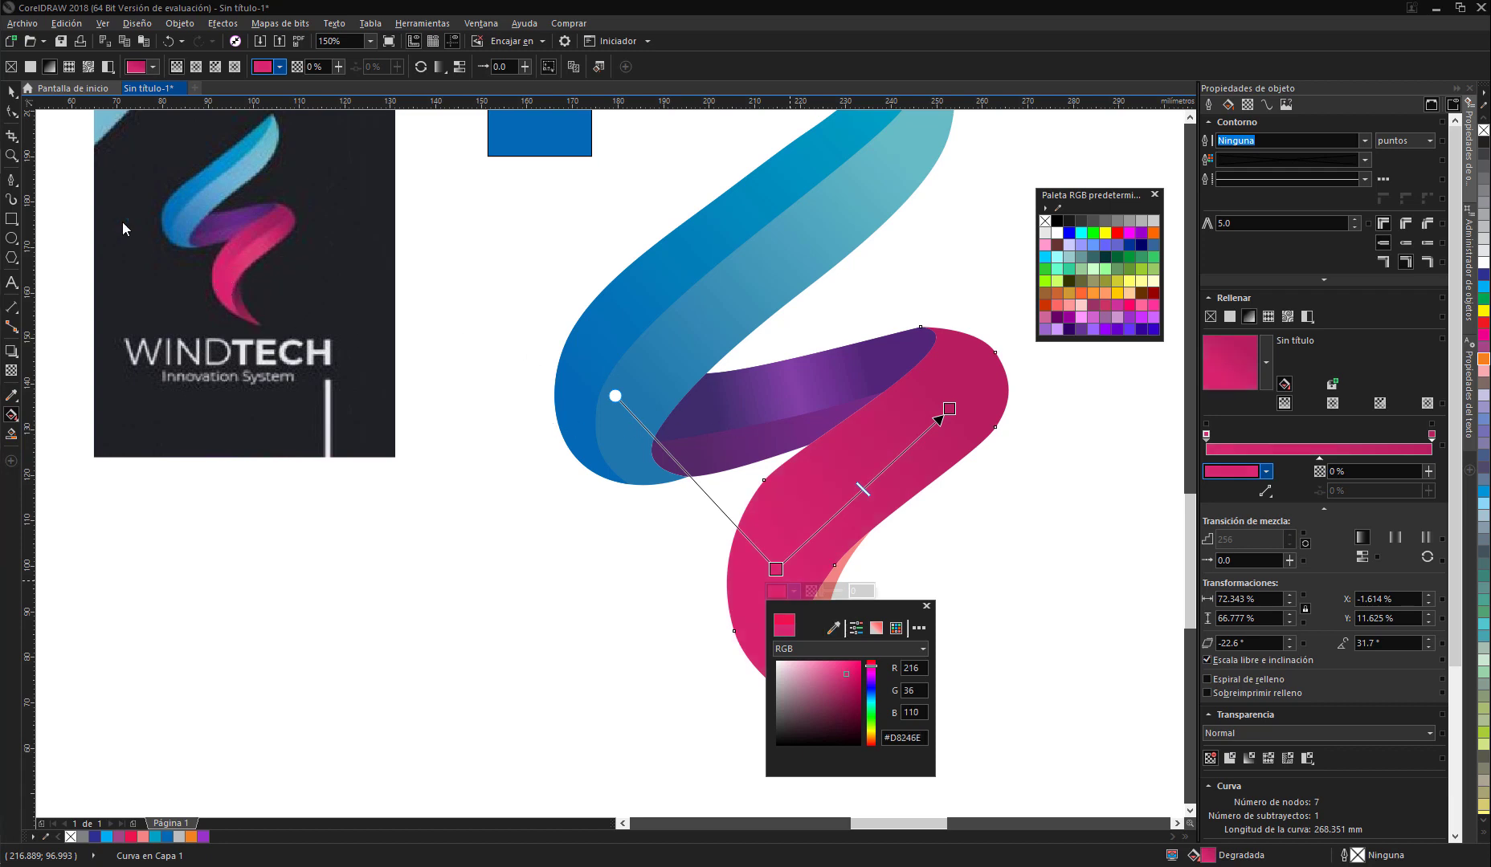
click(12, 93)
click(517, 226)
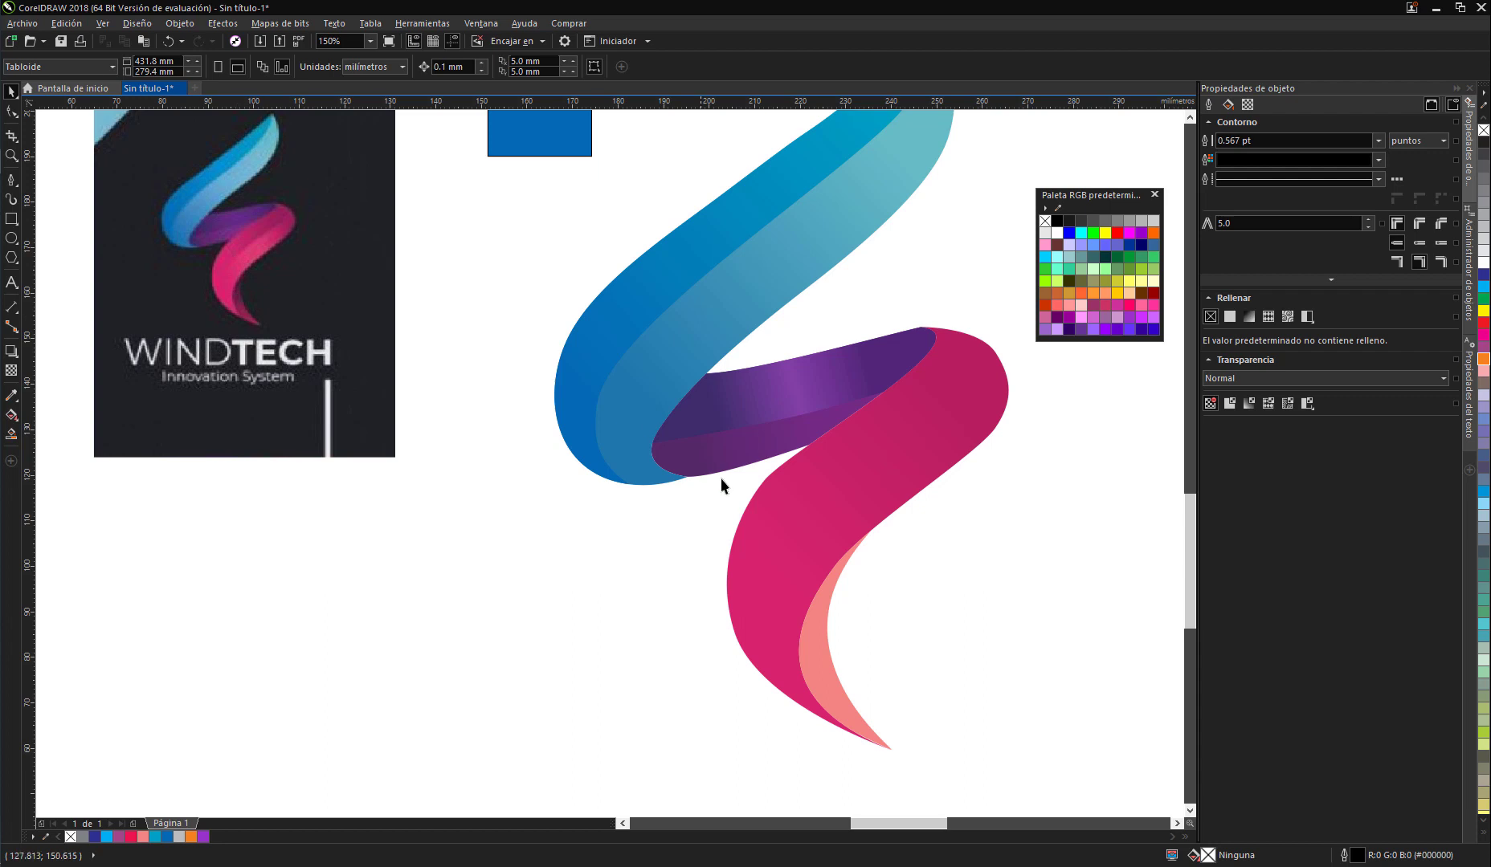
Step: Apply a linear gradient to the salmon inner fold of the lower ribbon, running upward from near its tip
click(820, 659)
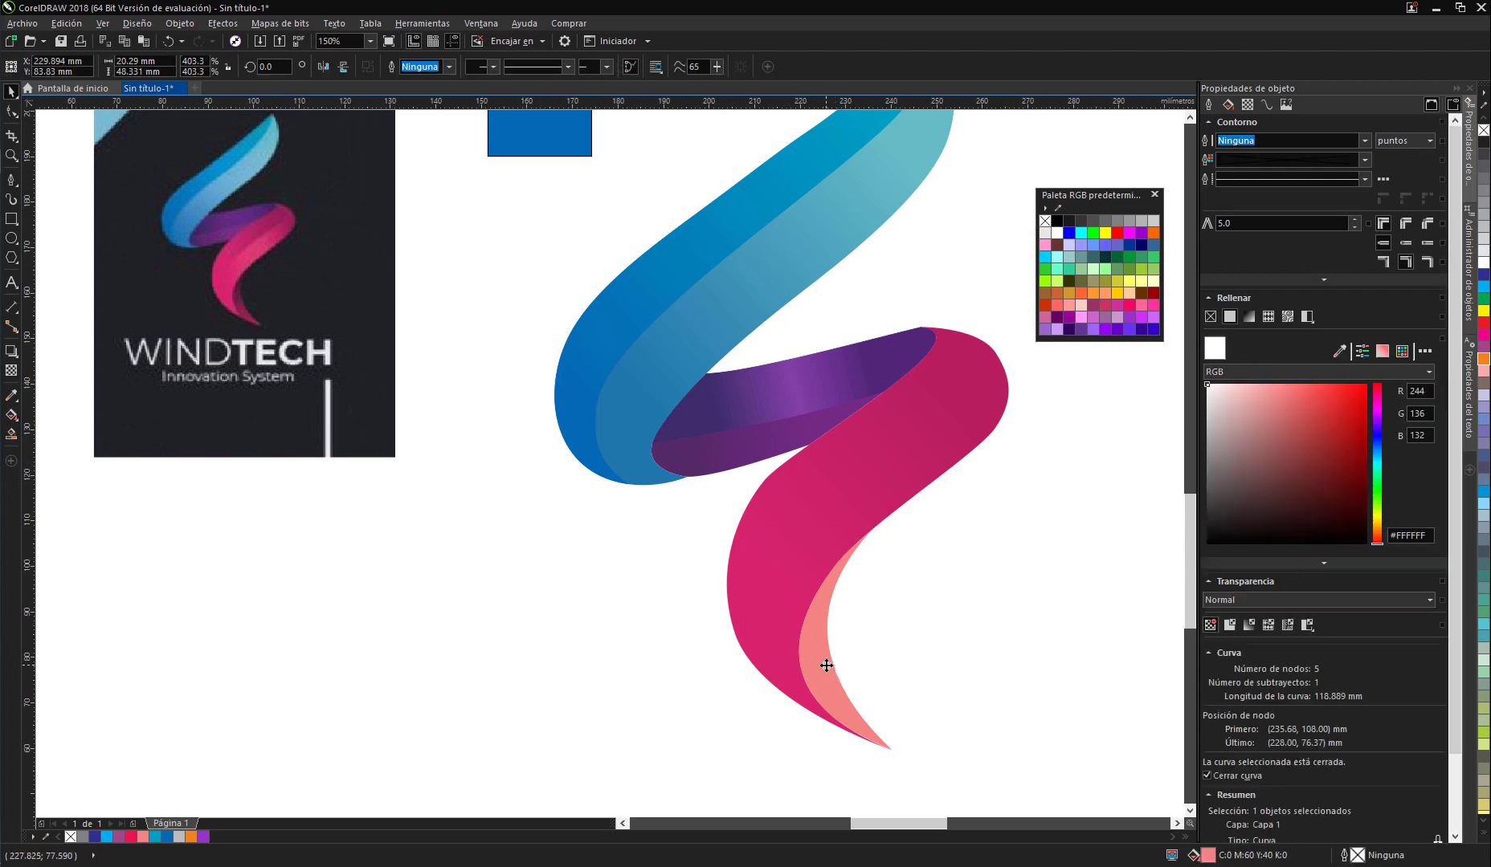
drag(767, 673, 774, 564)
key(g)
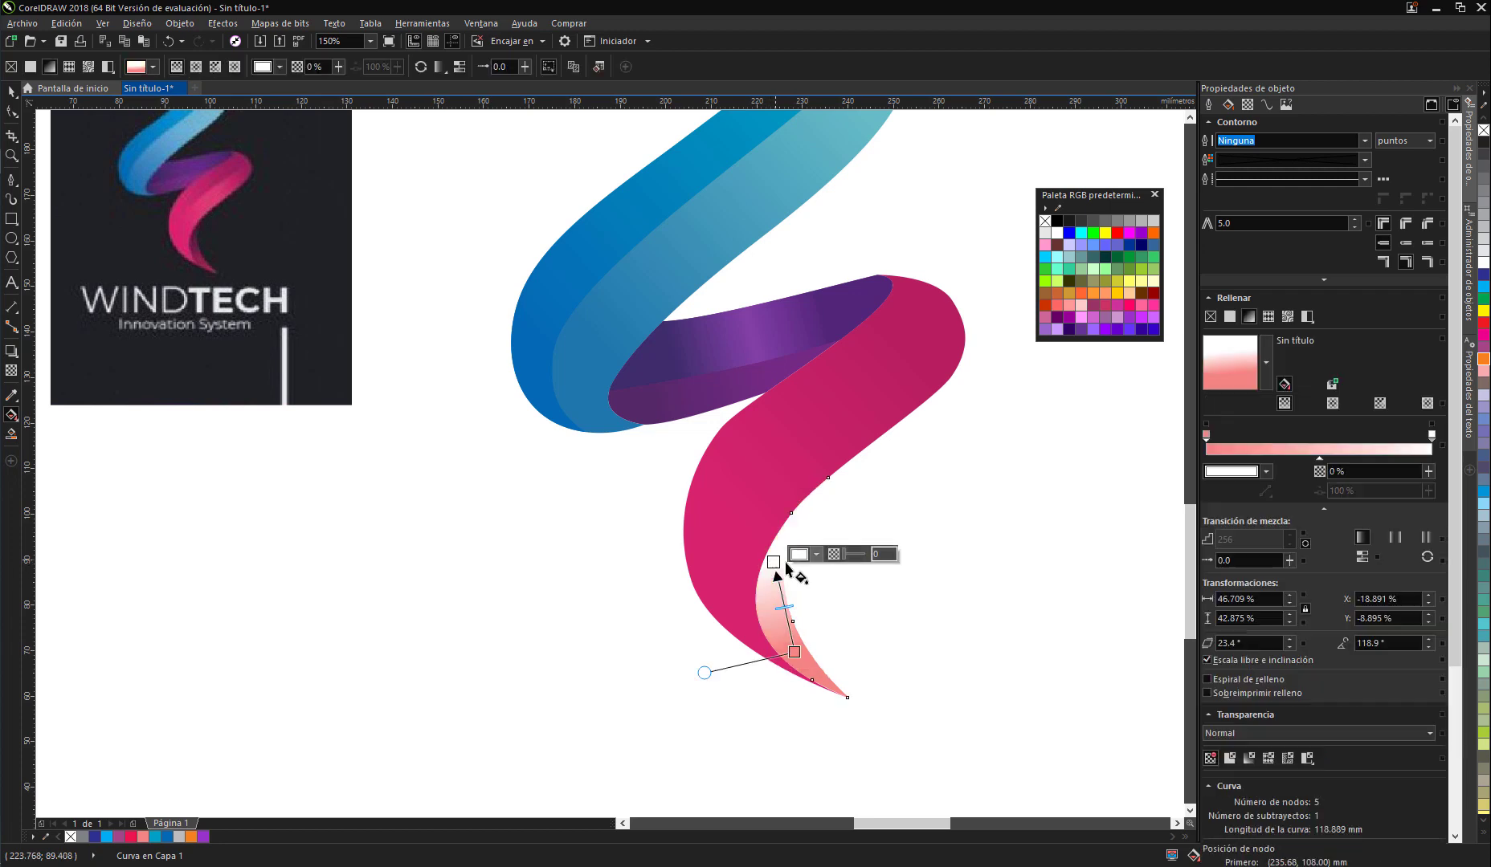
Step: Set the end colour of the inner fold's gradient to dark plum #5E173F sampled from the reference logo
click(816, 554)
click(857, 591)
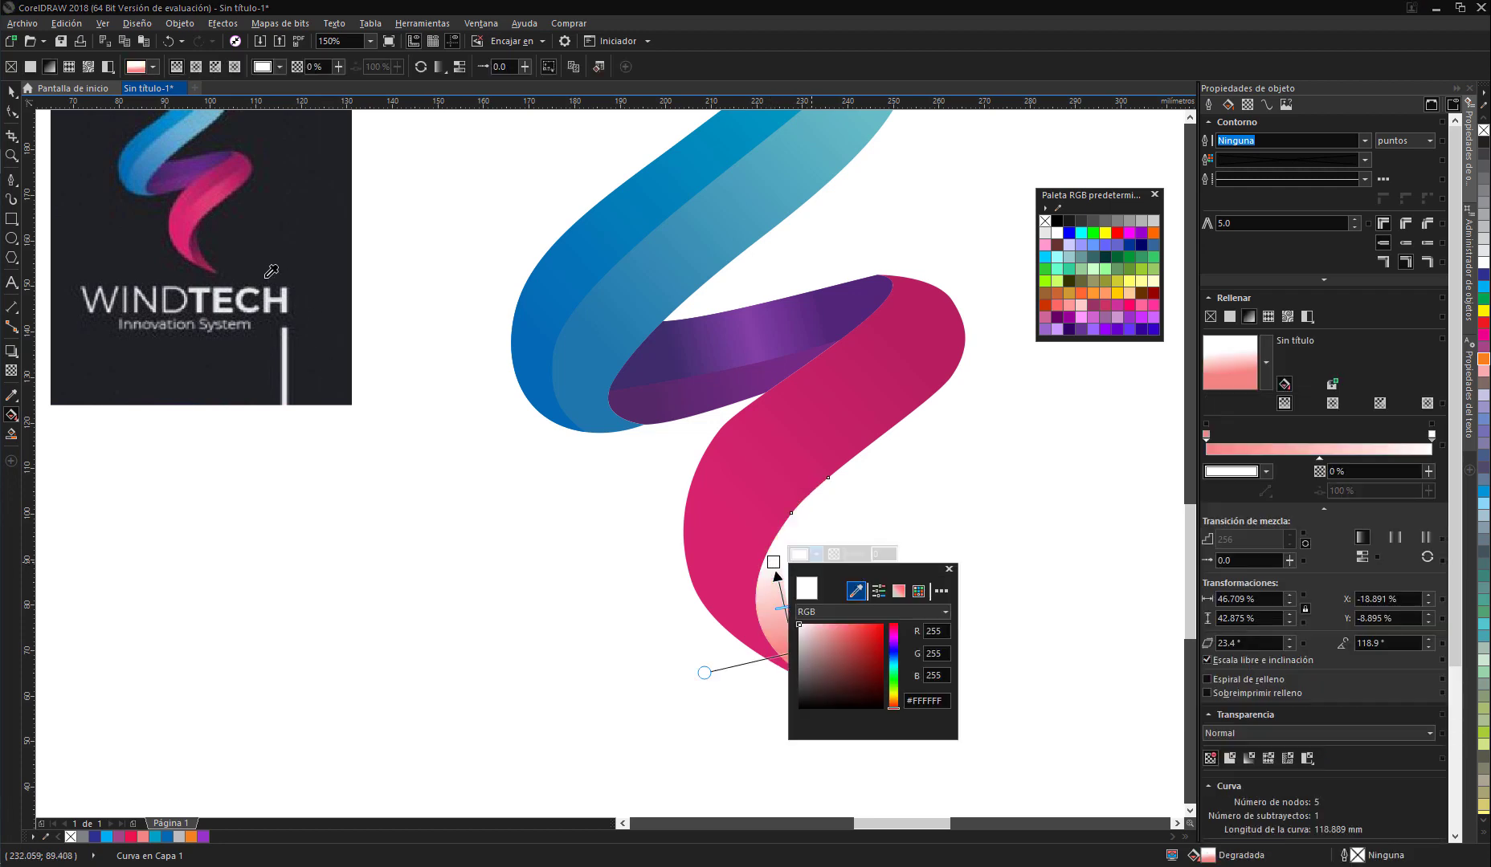
click(211, 258)
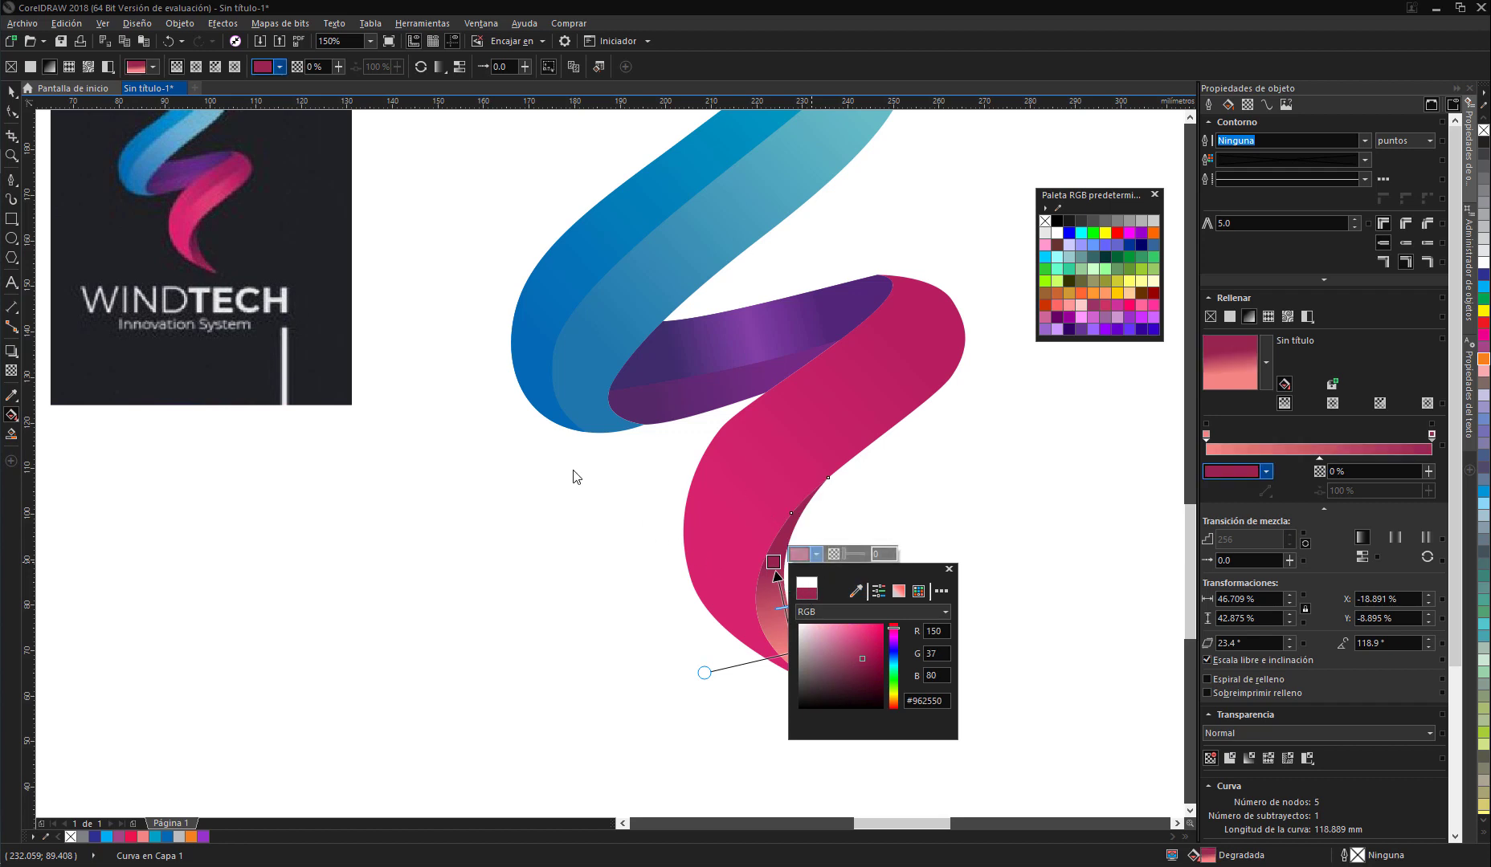
click(856, 591)
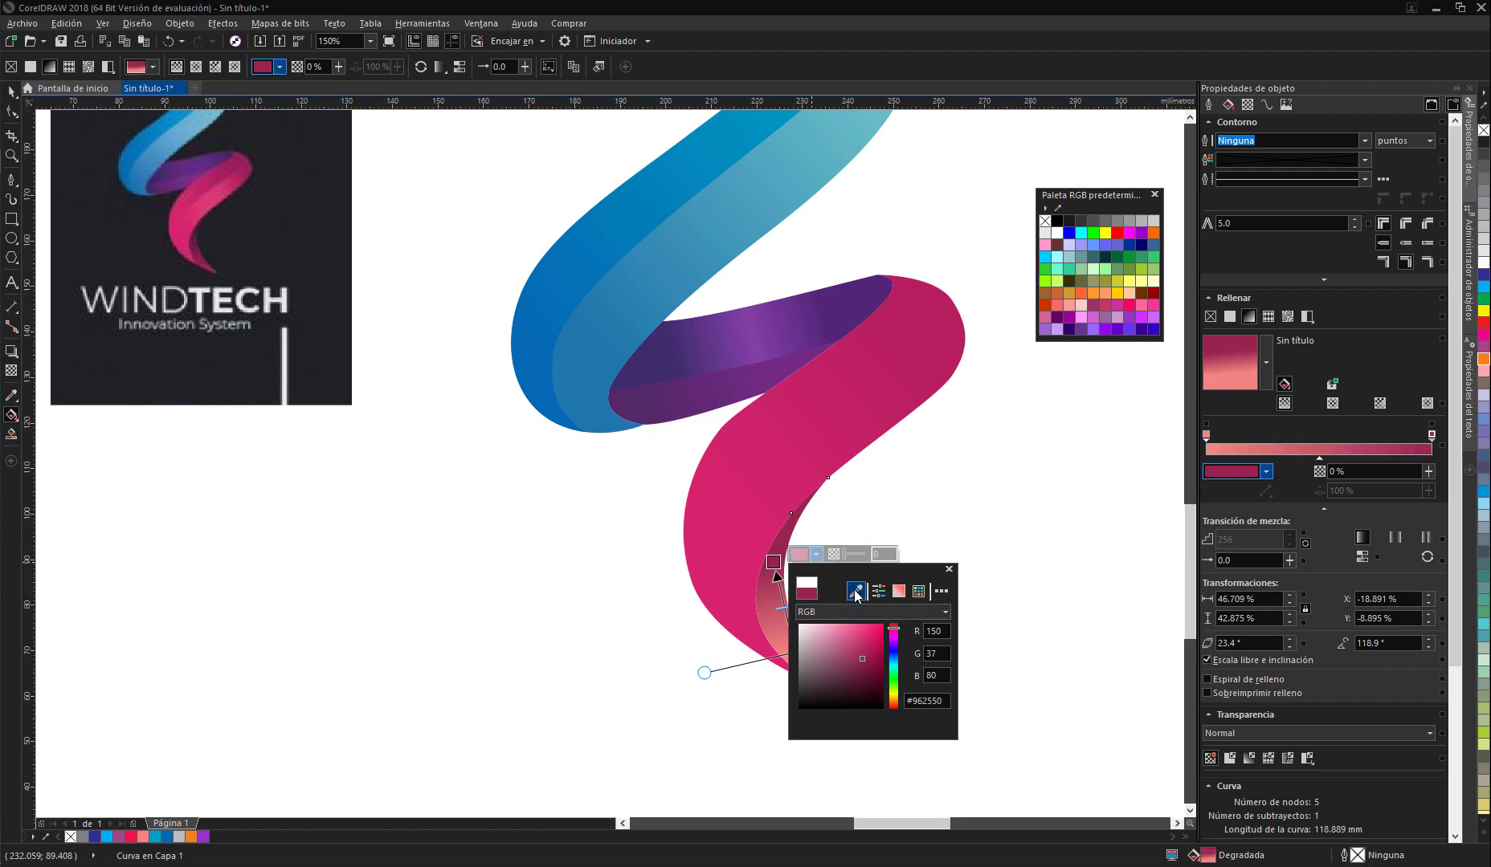
click(203, 233)
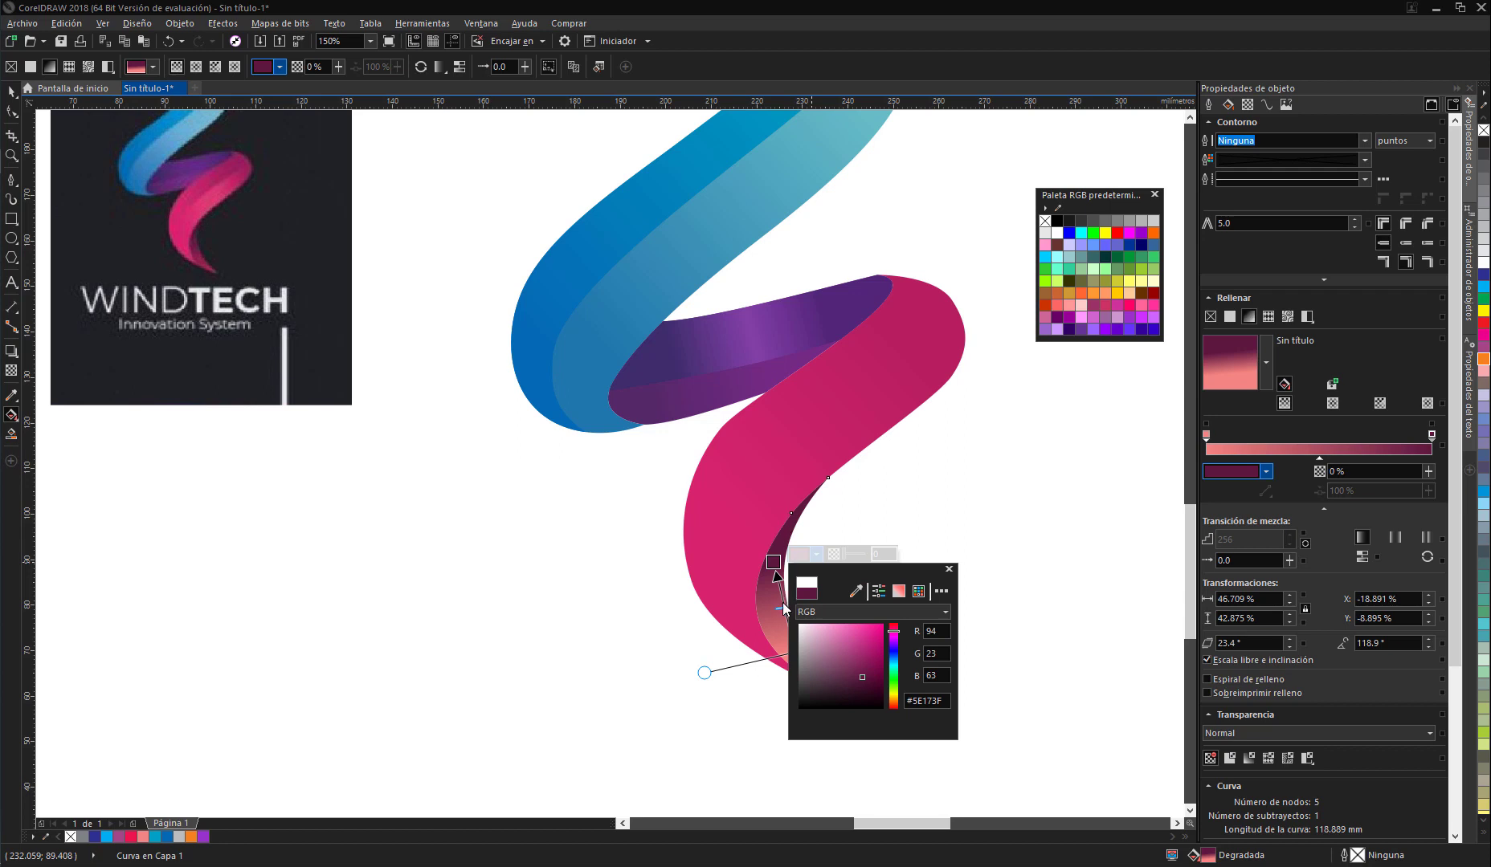
Step: Set the start colour of the inner fold's gradient to #A32857 sampled from the reference tip, and deselect the shape
click(795, 651)
click(794, 651)
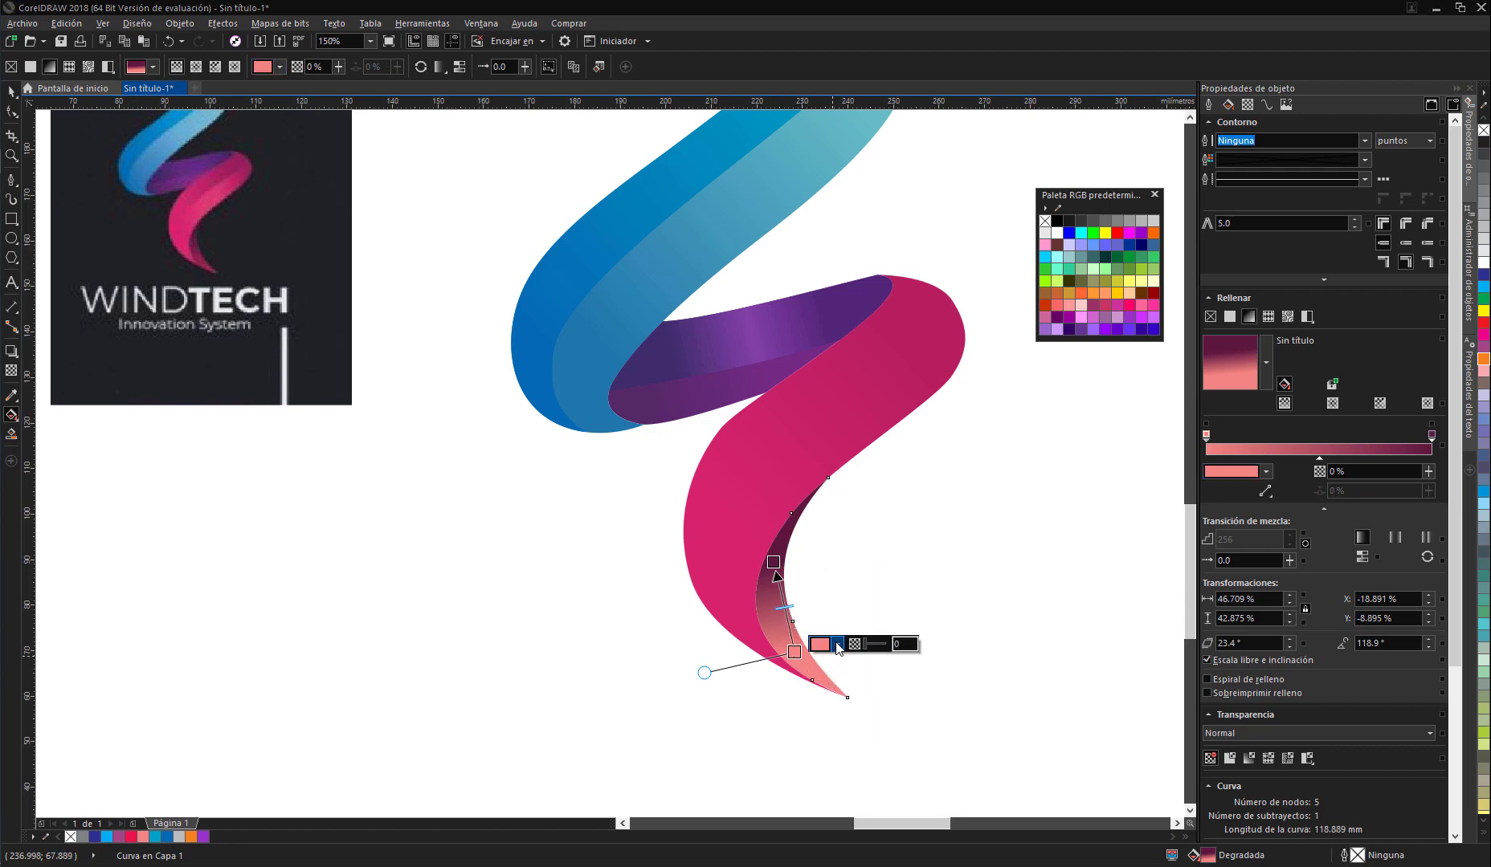
click(838, 644)
click(876, 681)
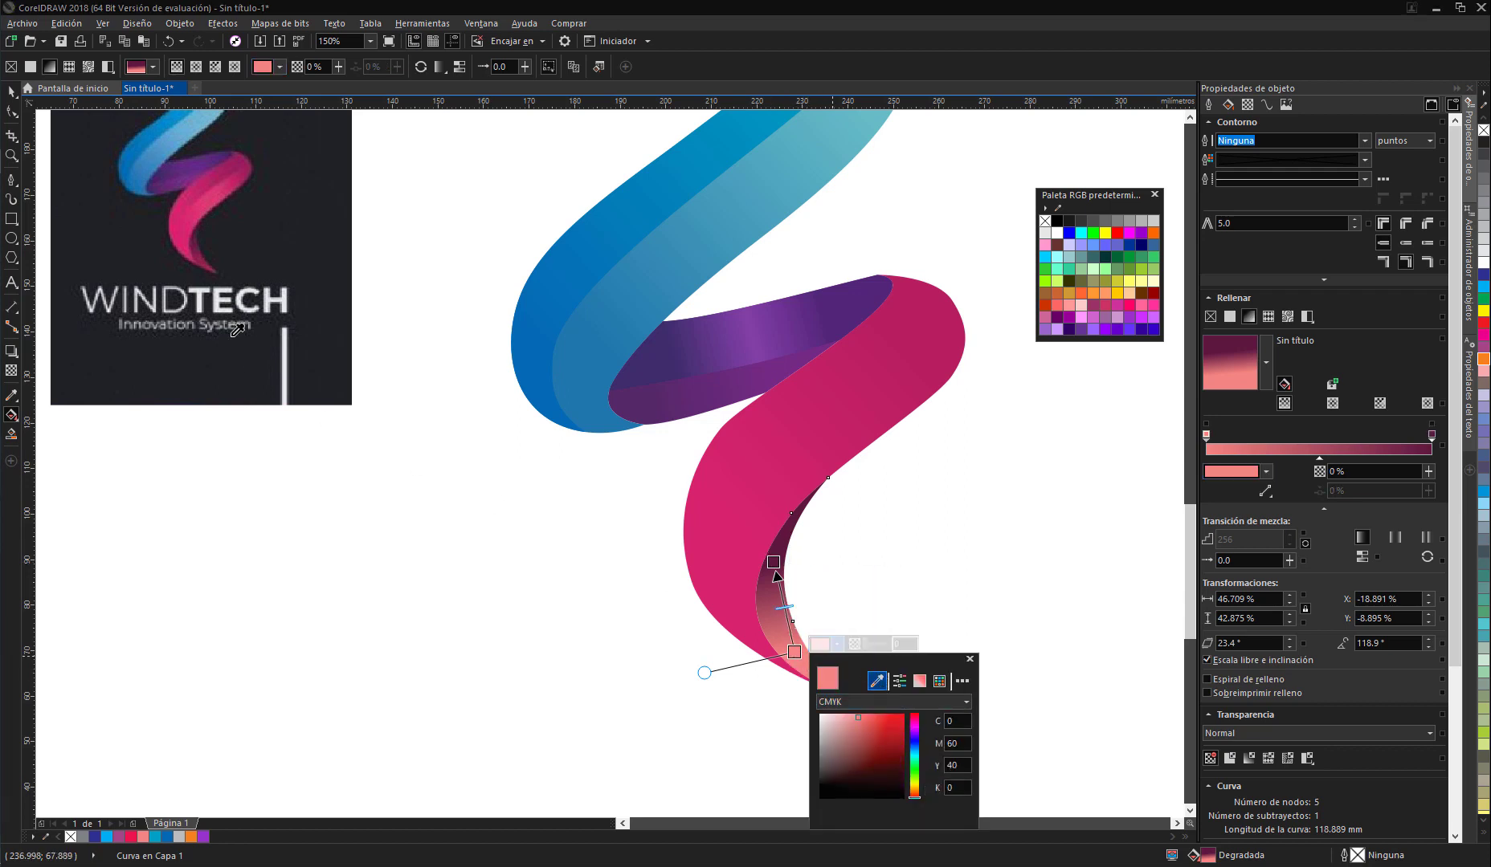
click(206, 263)
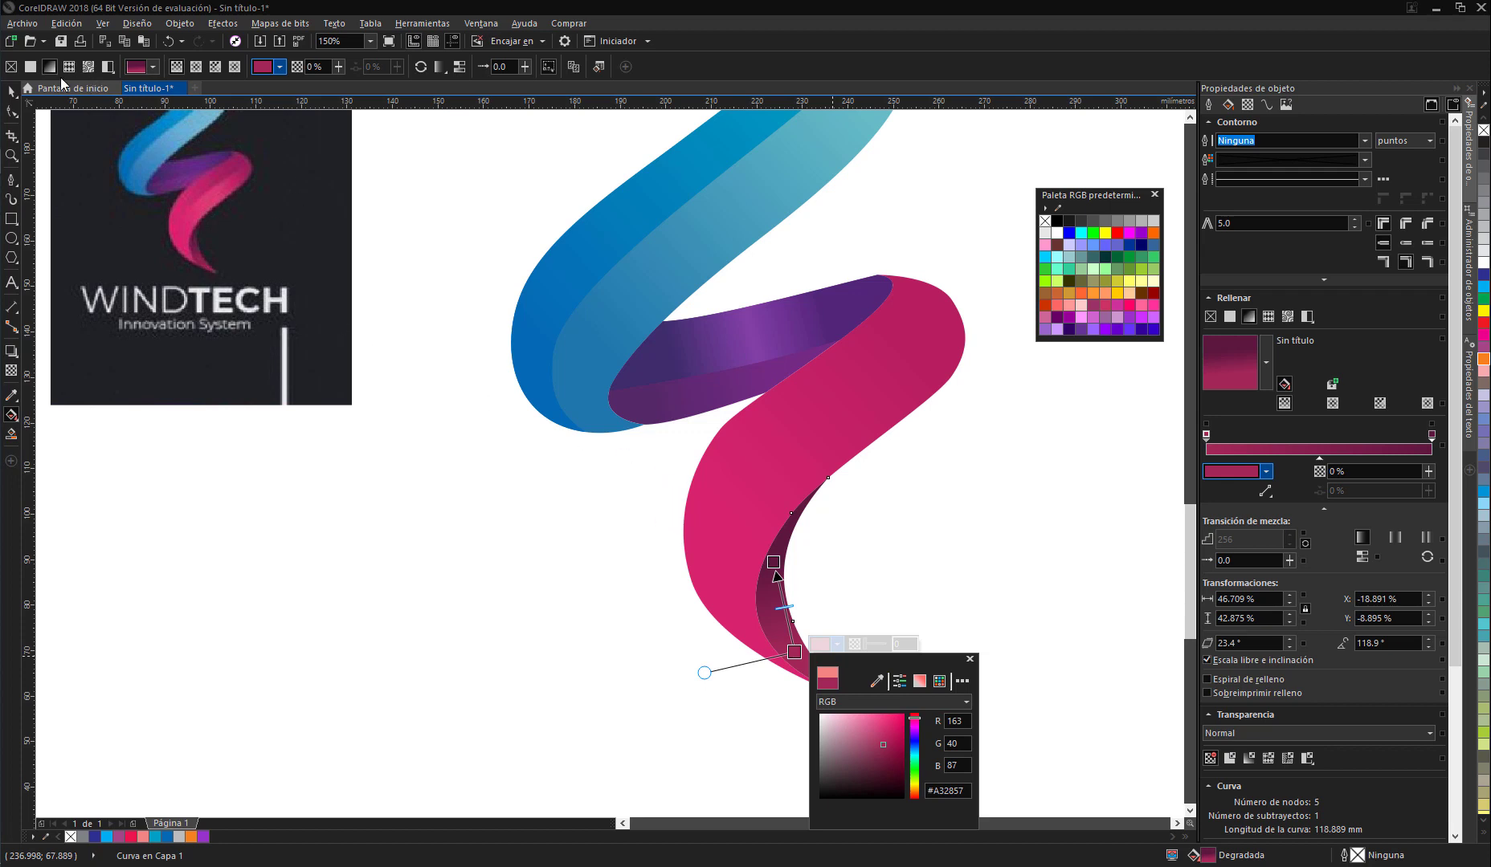
click(11, 91)
click(651, 577)
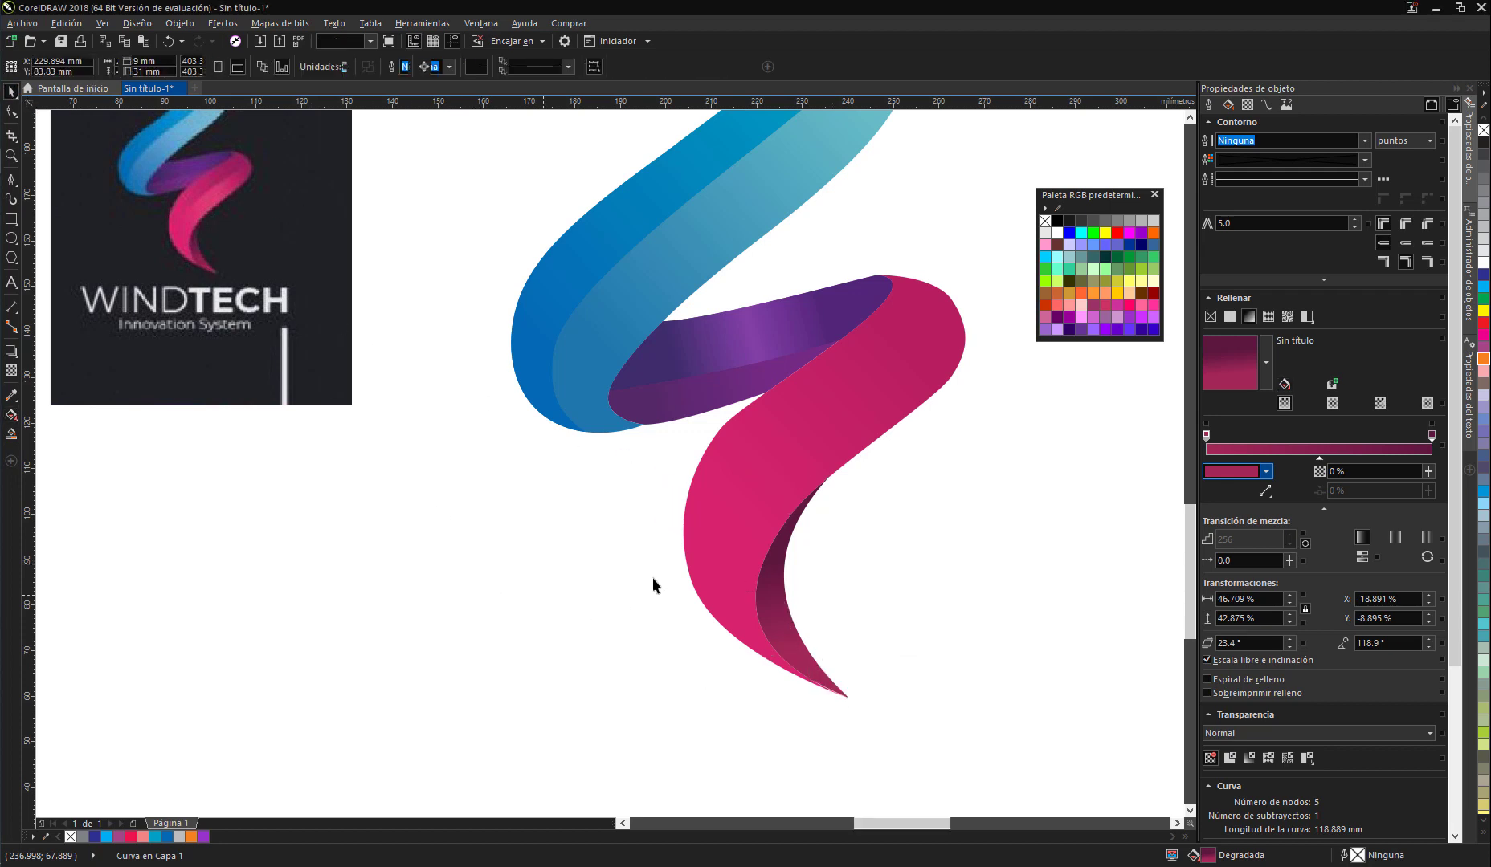
Step: Move the cropped reference image and the blue square off the page, leaving only the ribbon logo on it
scroll(651, 576, down, 1)
scroll(650, 577, down, 3)
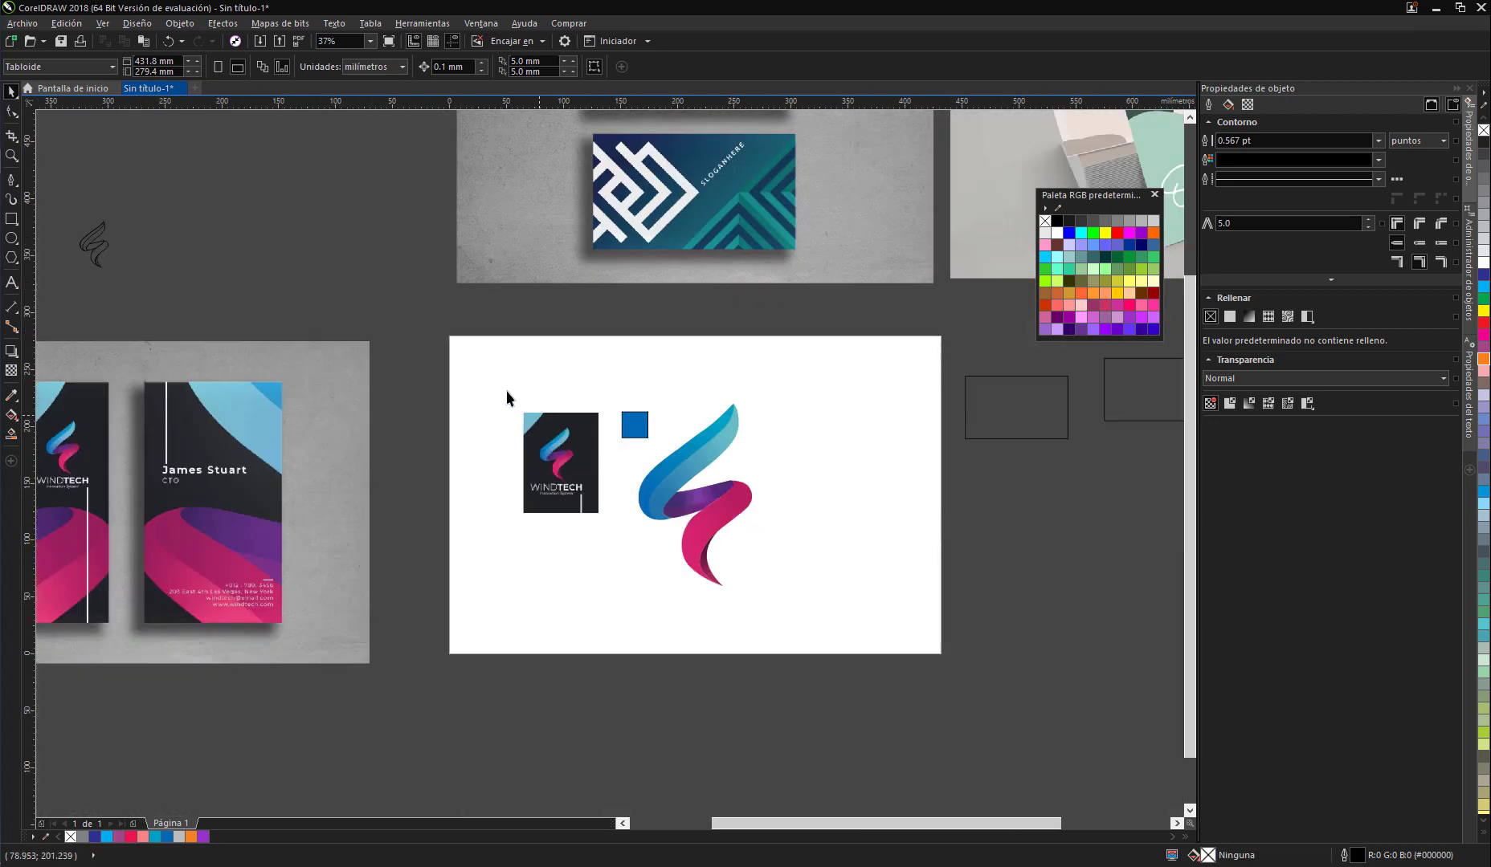
drag(420, 346, 653, 529)
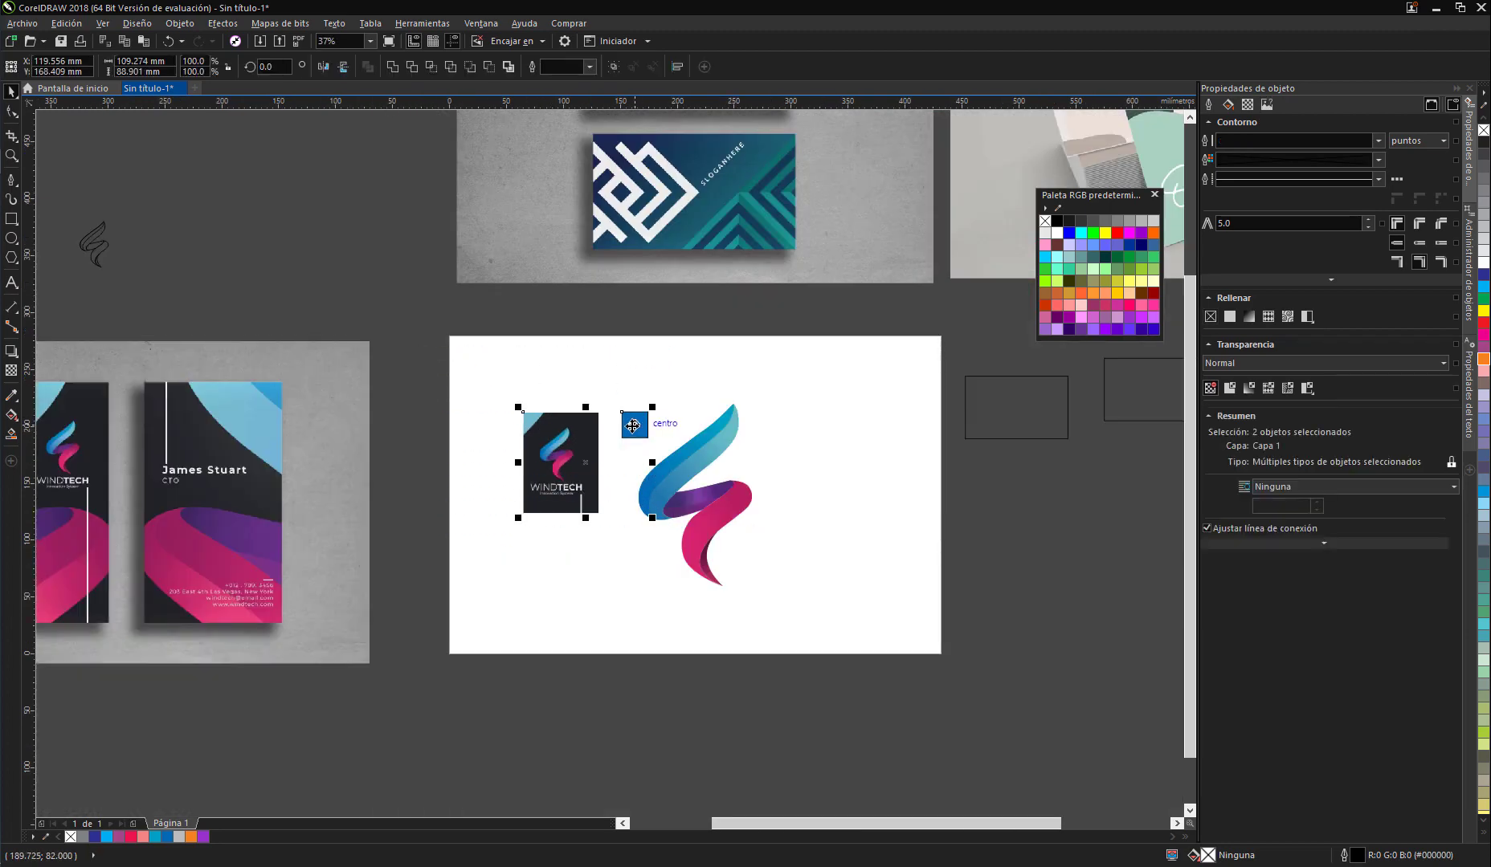
drag(634, 425, 1112, 555)
click(754, 551)
scroll(753, 551, up, 2)
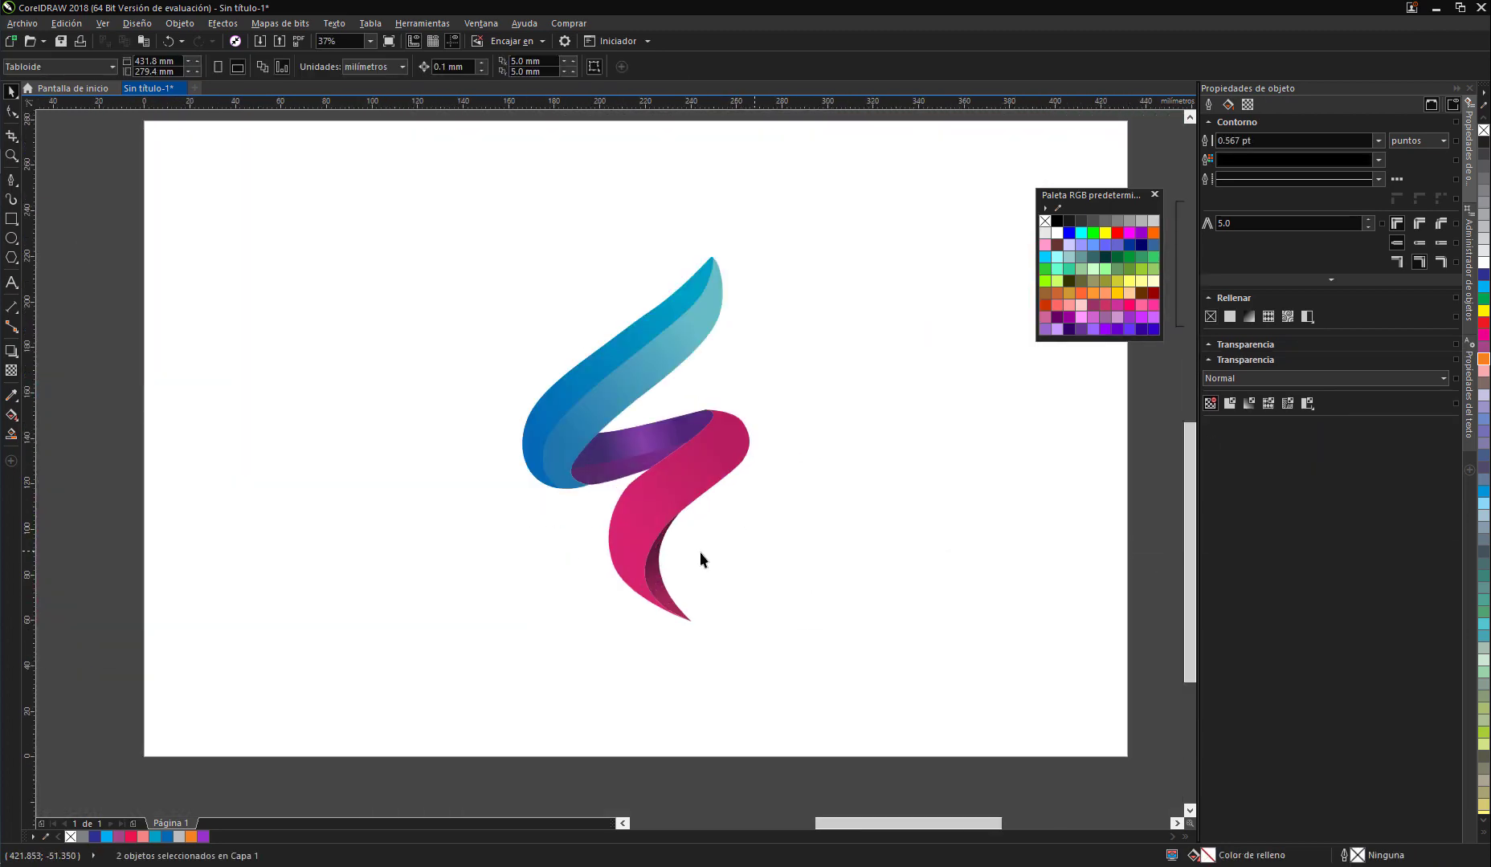
Step: Add a page-sized rectangle of 431.8 × 279.4 mm behind the ribbon logo
scroll(719, 532, down, 2)
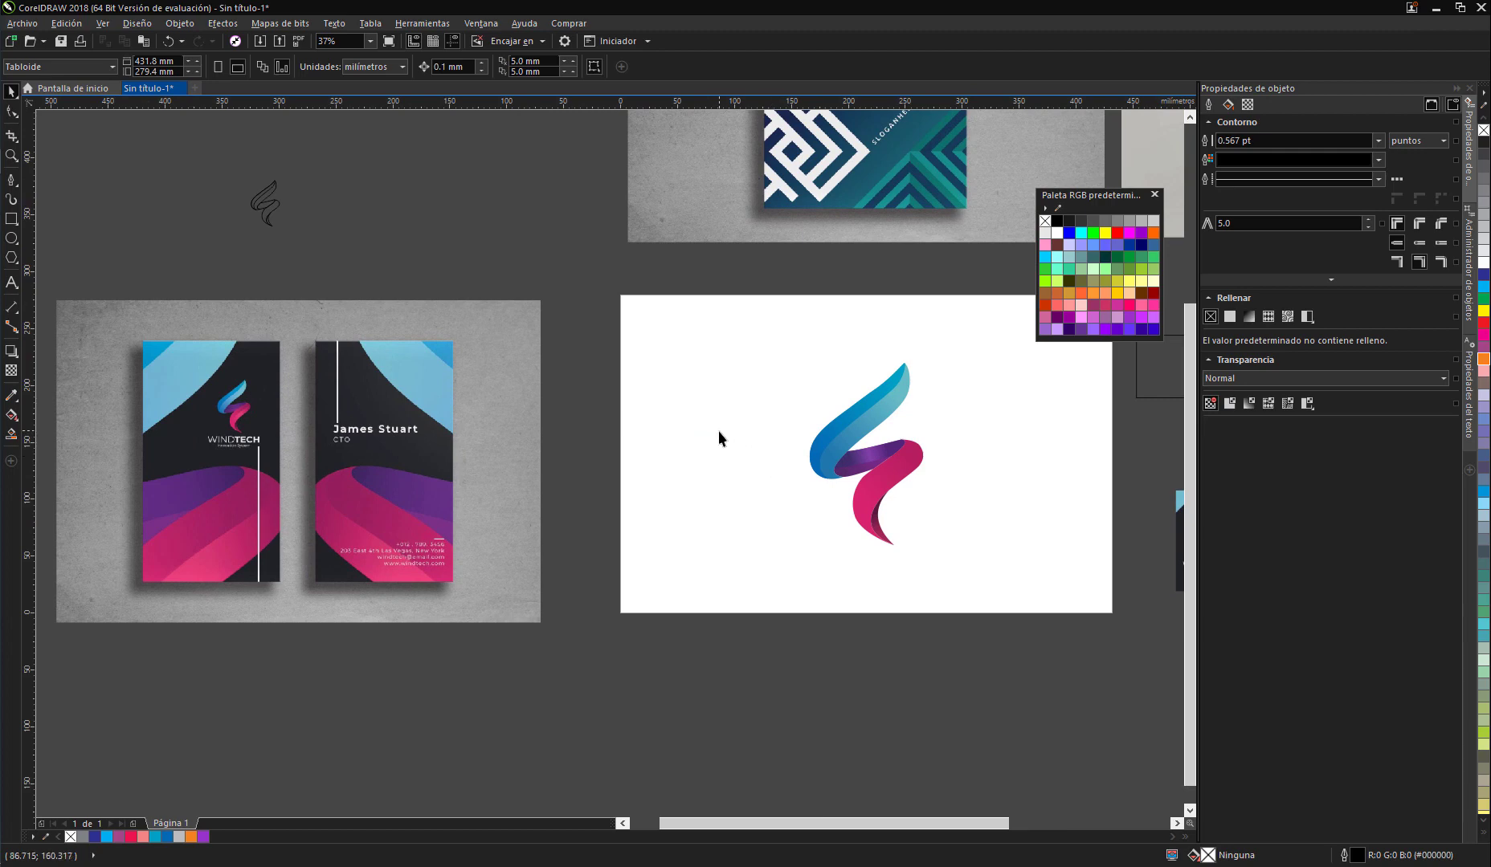
double_click(12, 219)
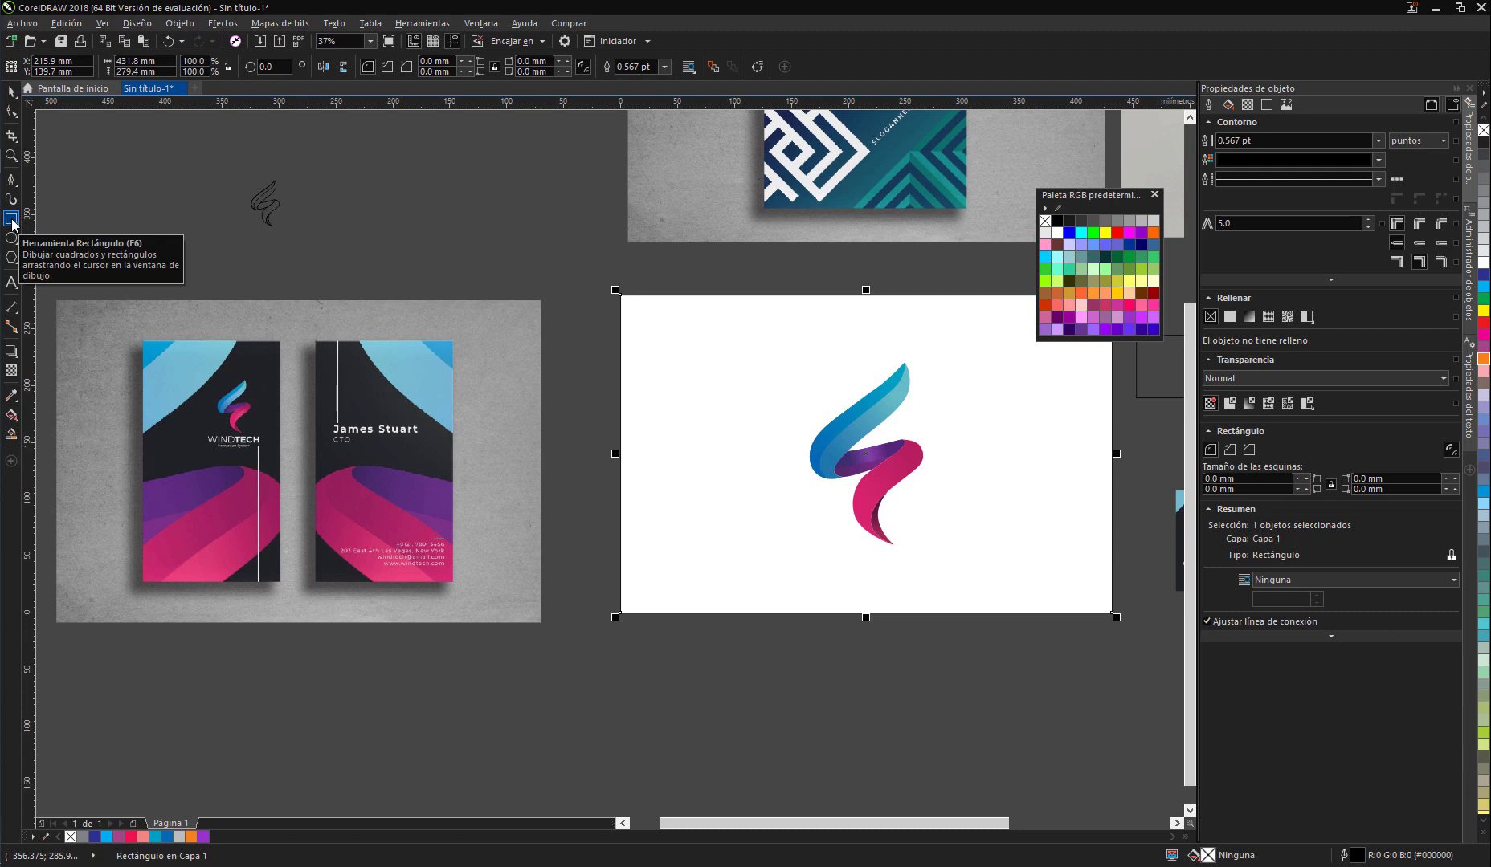
Step: Fill the page-sized rectangle with the dark grey #2A2B2F sampled from the reference business card's background, and deselect it
click(15, 397)
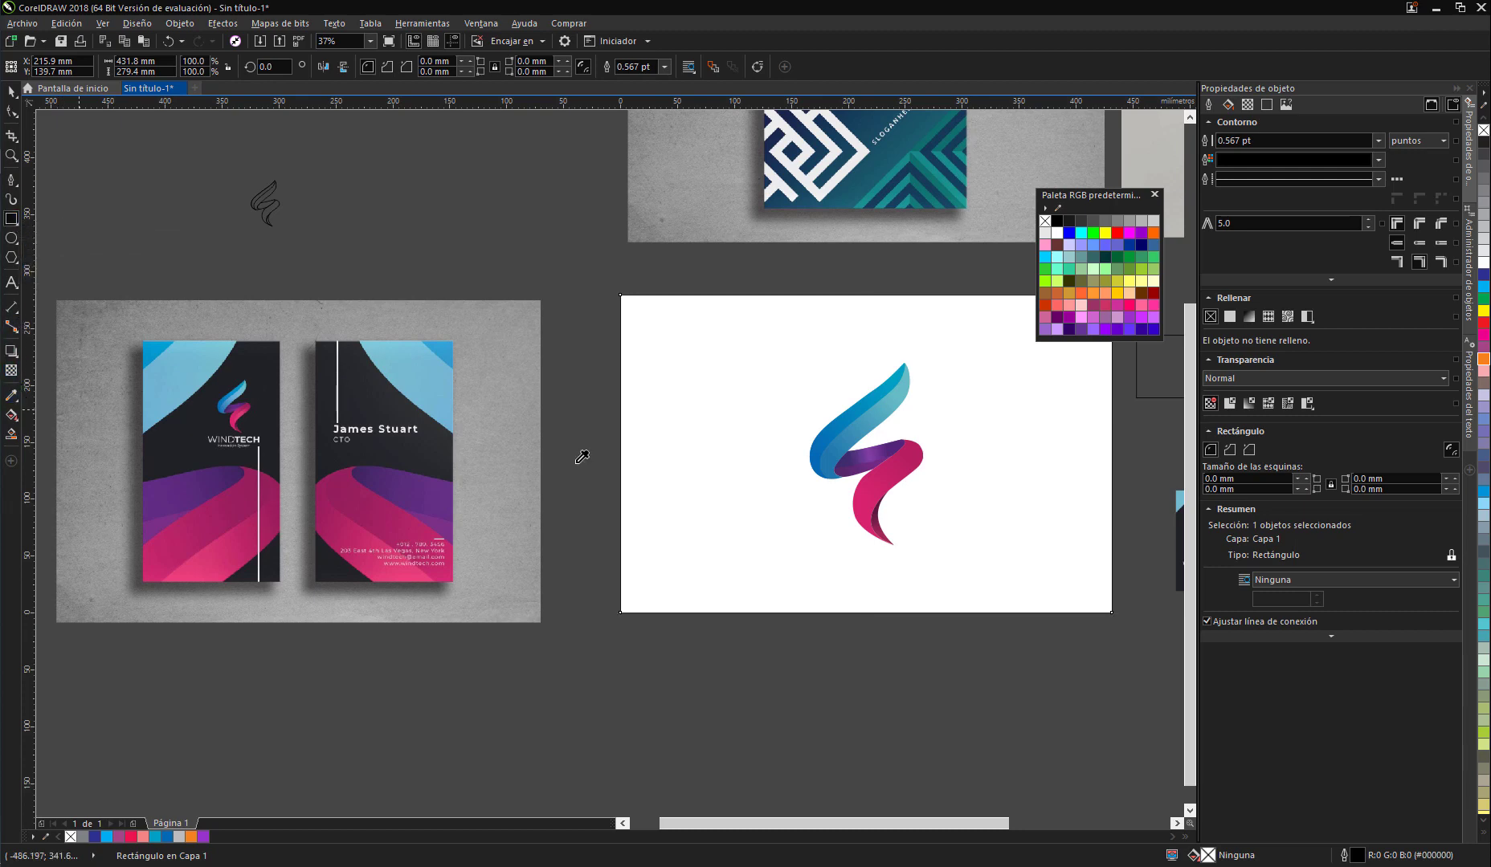
click(440, 444)
click(775, 354)
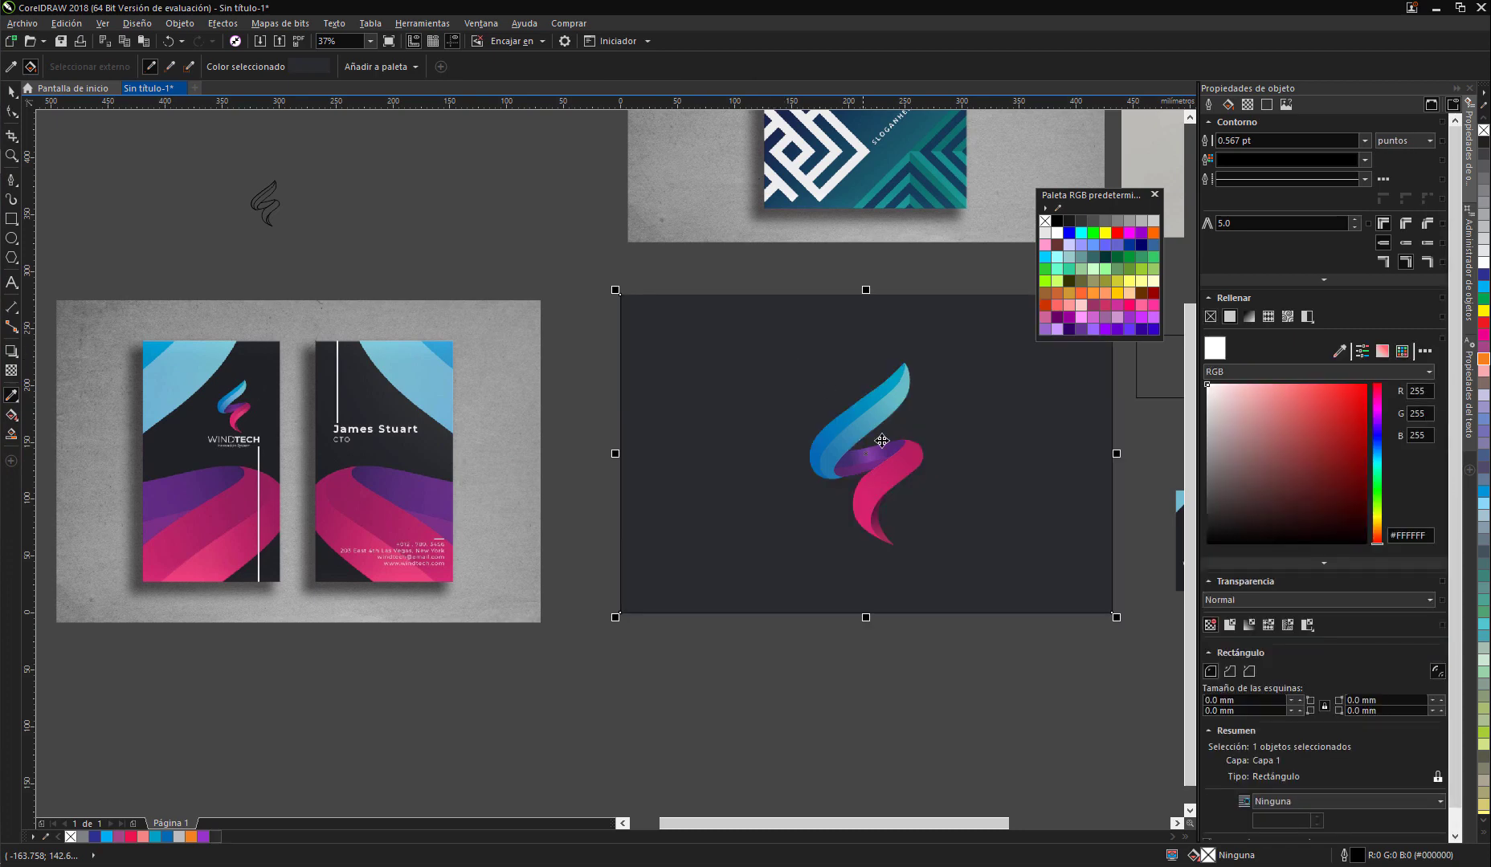
key(space)
drag(949, 453, 846, 503)
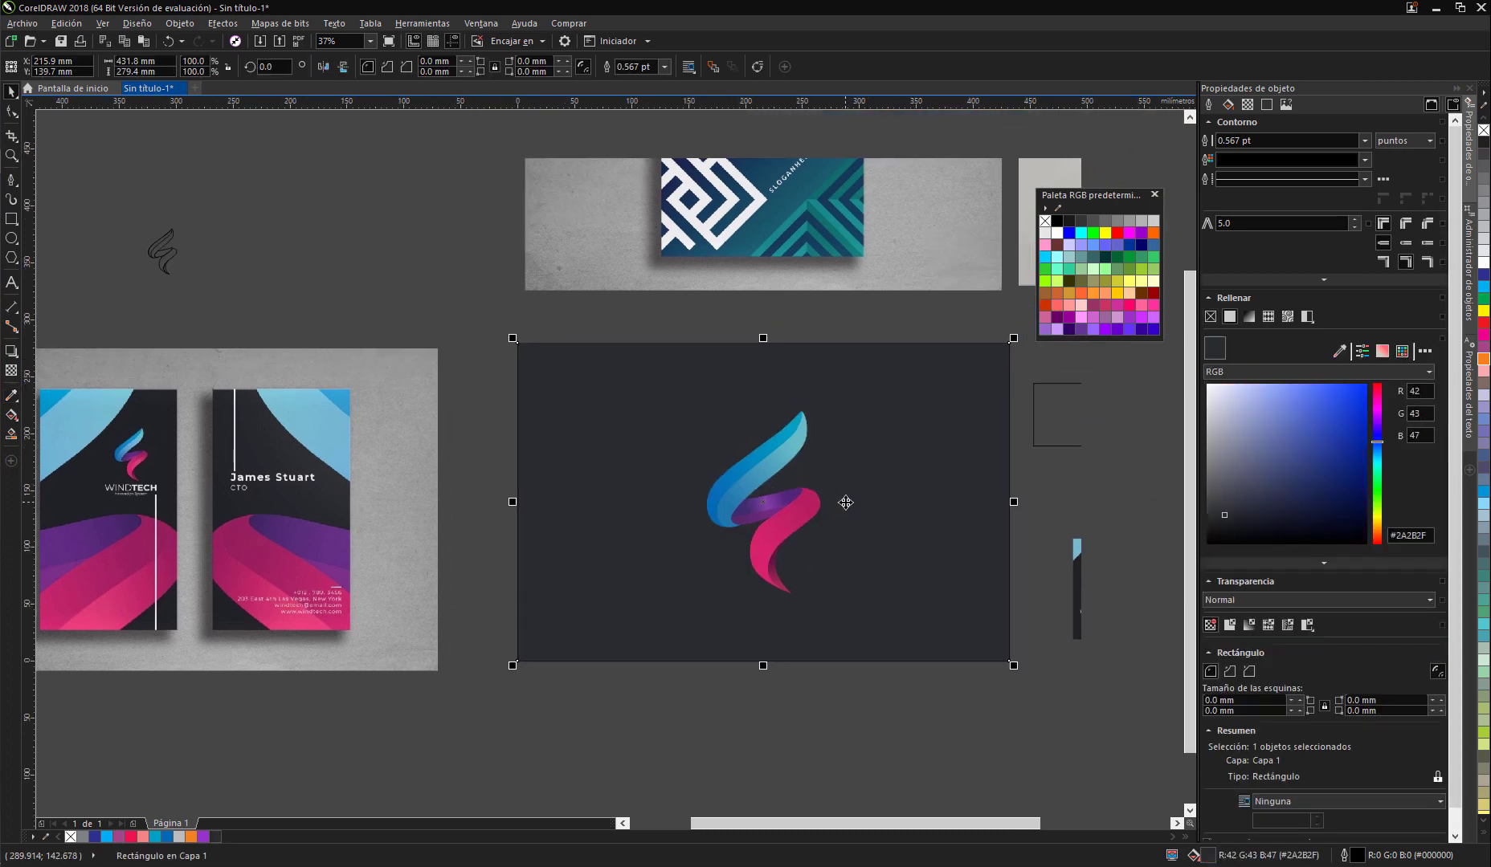
key(Escape)
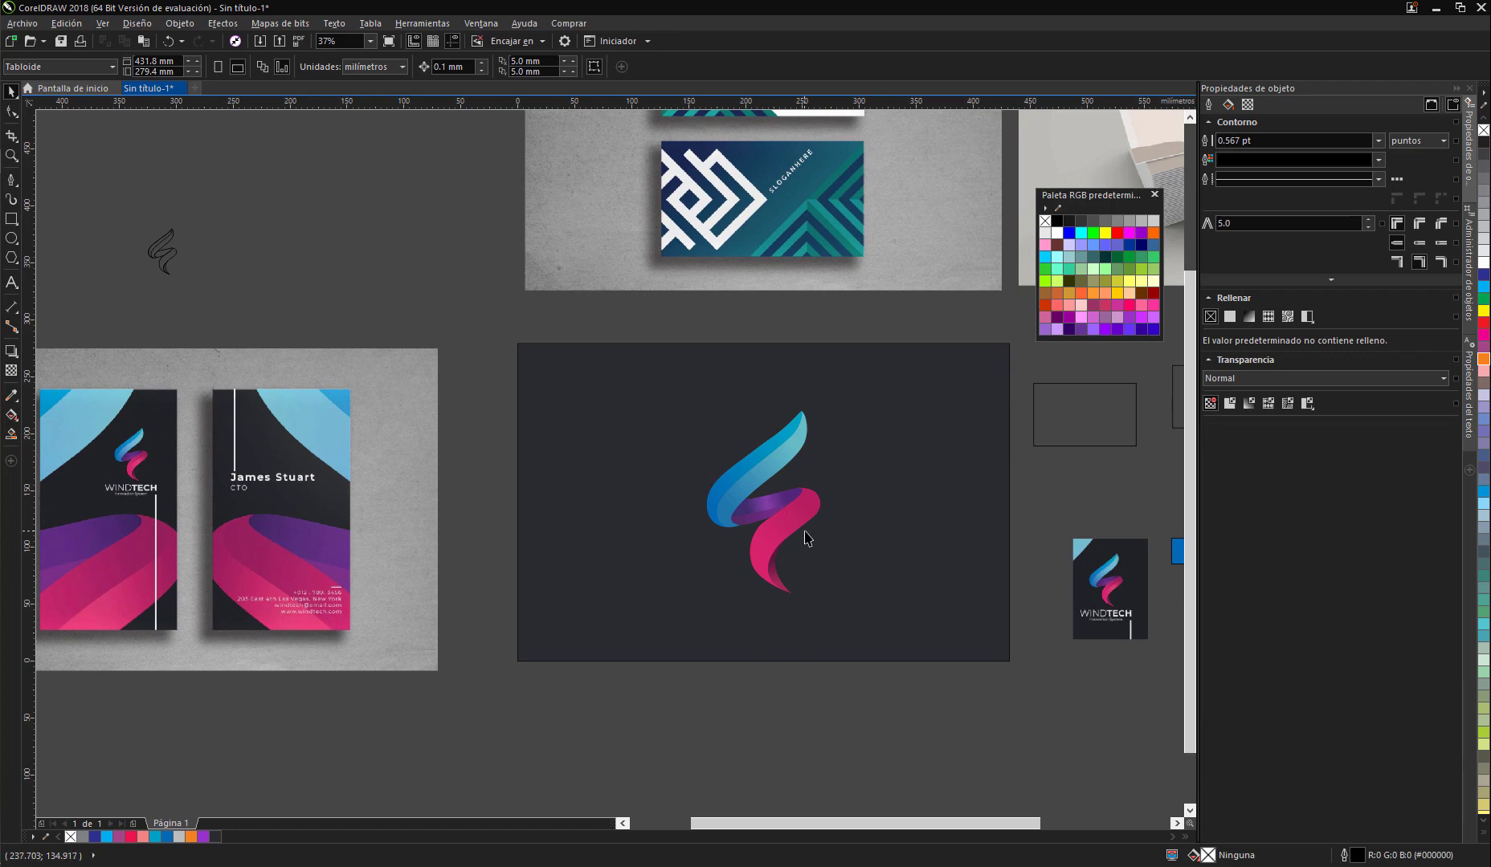
Step: Compare the ribbon logo on its dark background with the reference cards, and examine its folds and gradients up close
drag(646, 615, 829, 583)
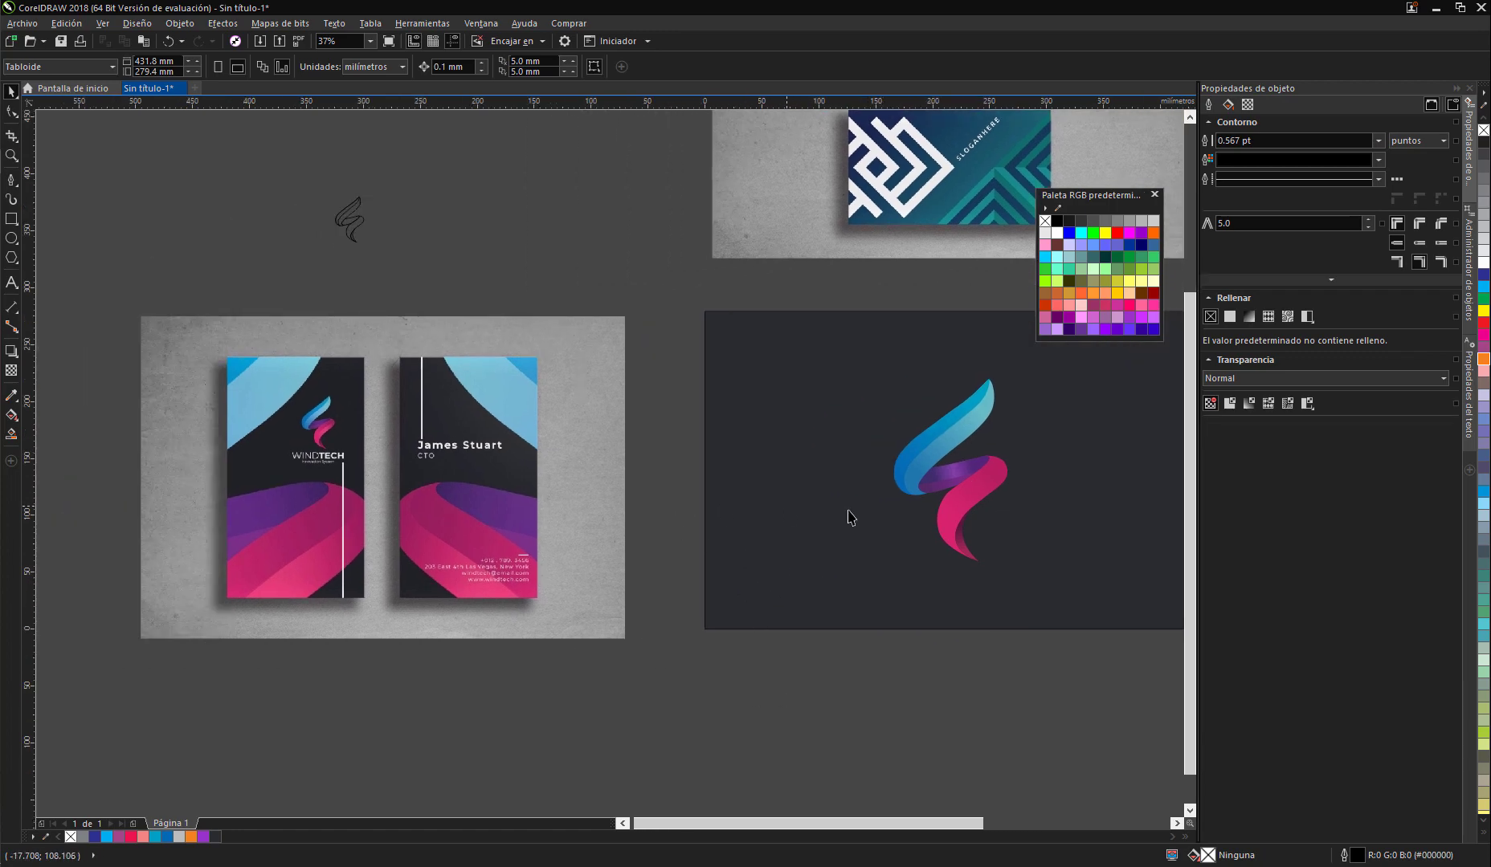
drag(915, 513, 797, 456)
scroll(854, 482, down, 1)
scroll(778, 522, up, 2)
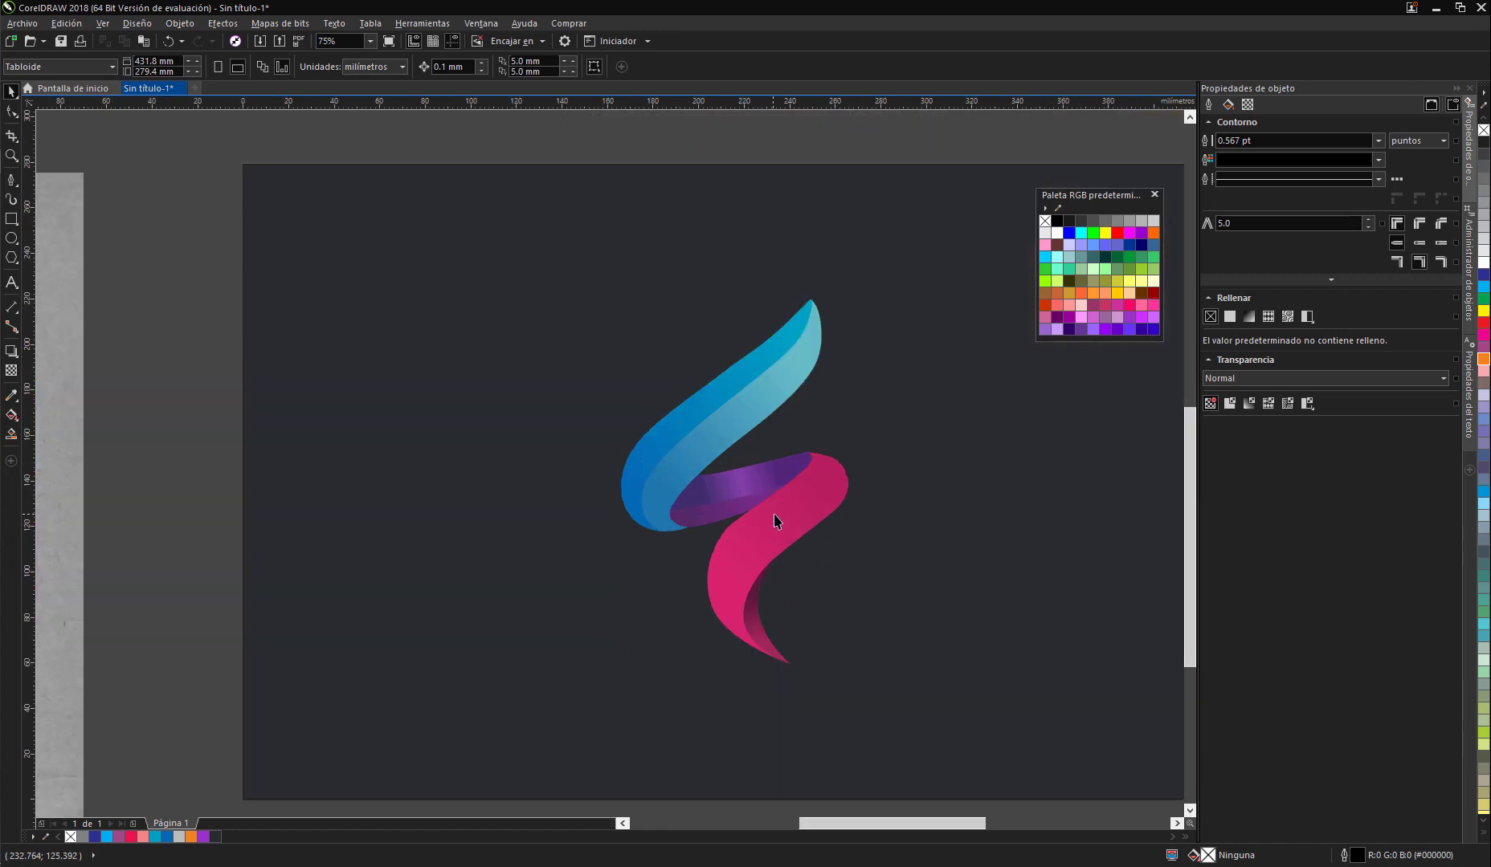
scroll(915, 505, down, 1)
scroll(832, 516, up, 2)
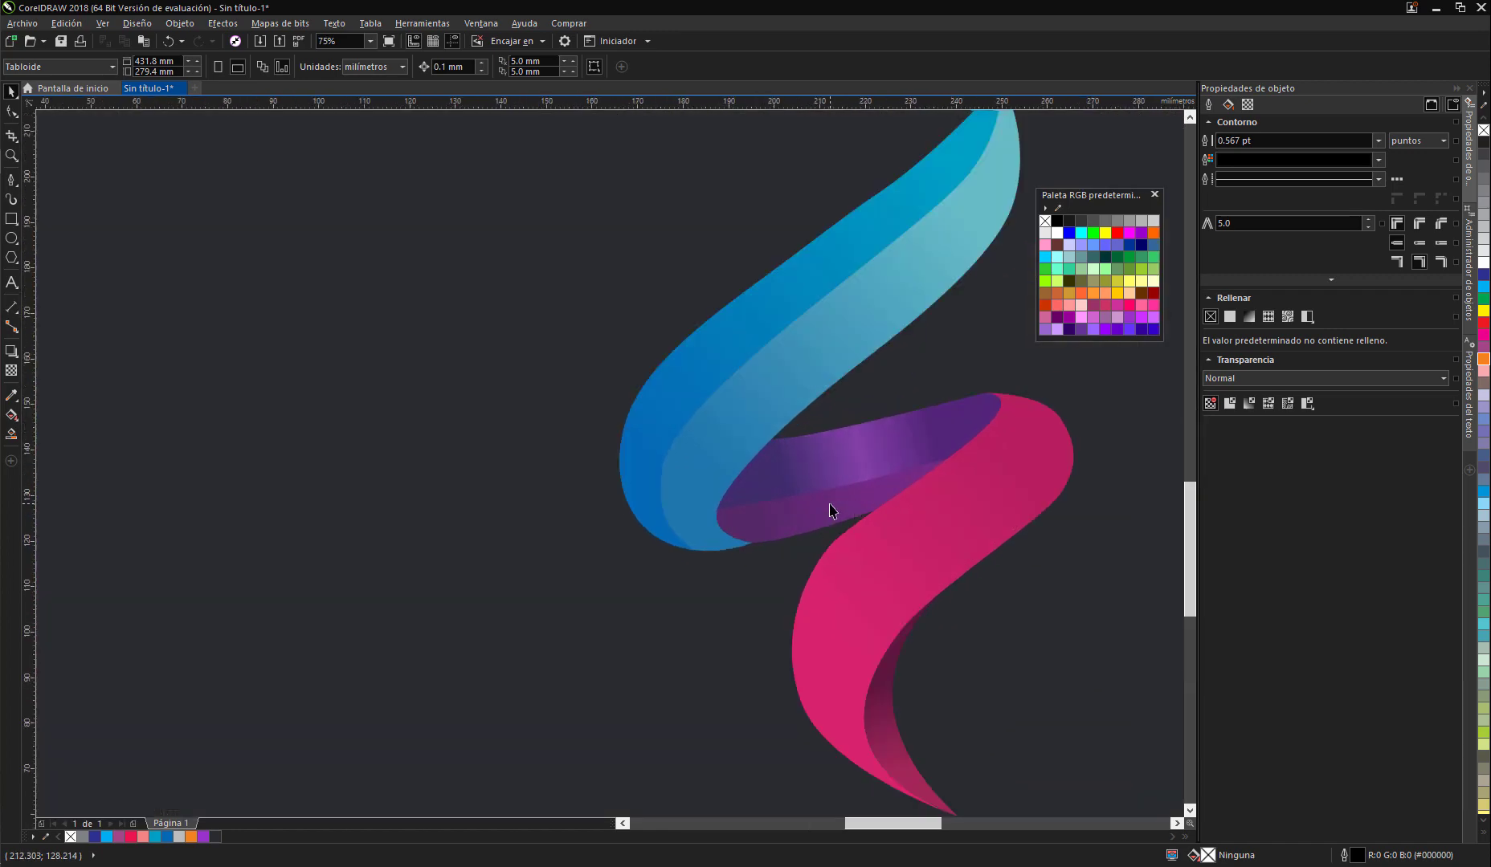
drag(878, 516, 835, 538)
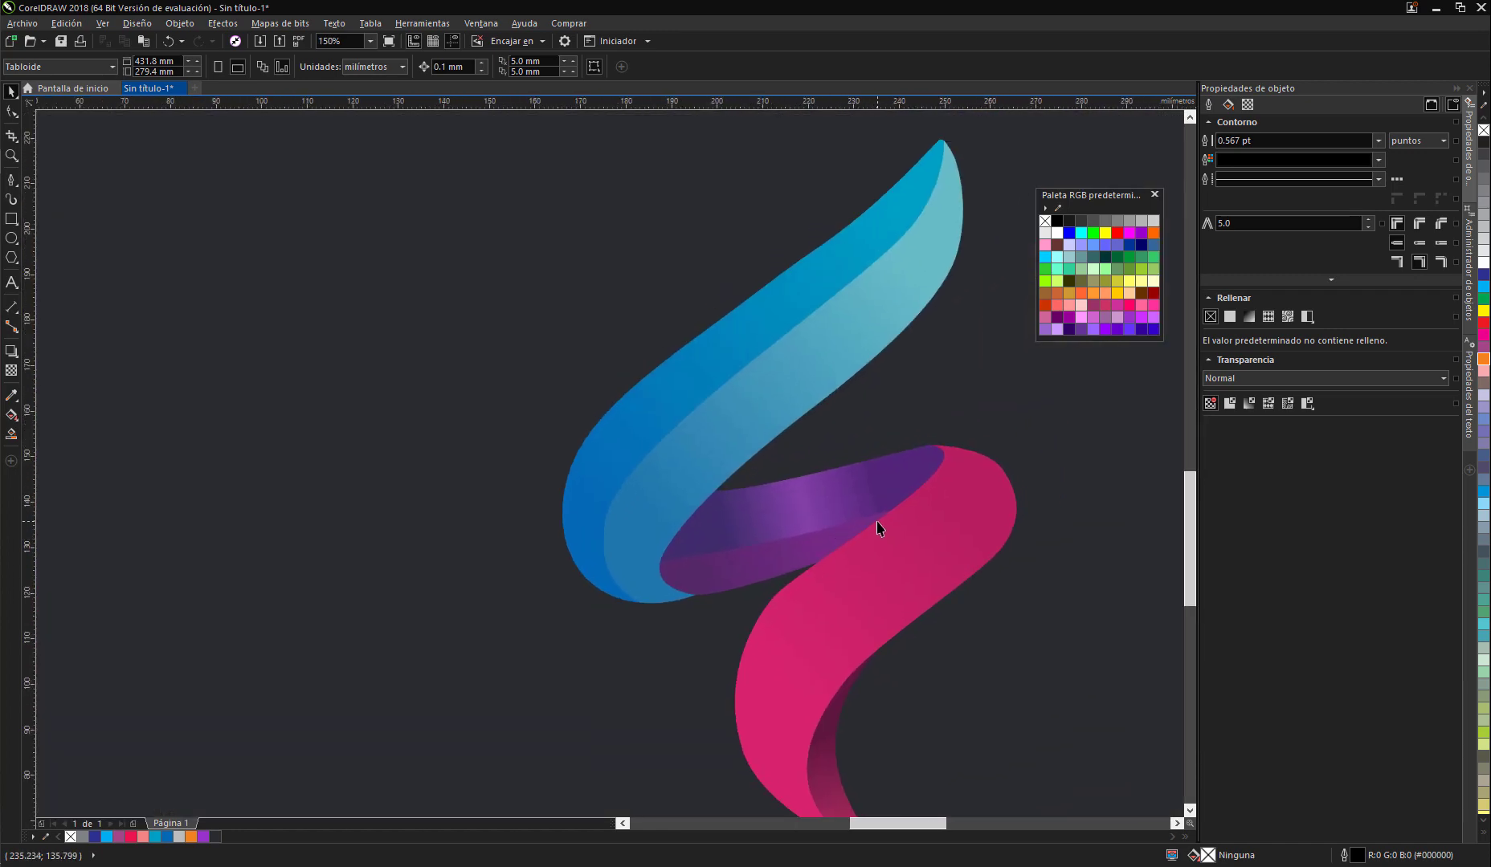